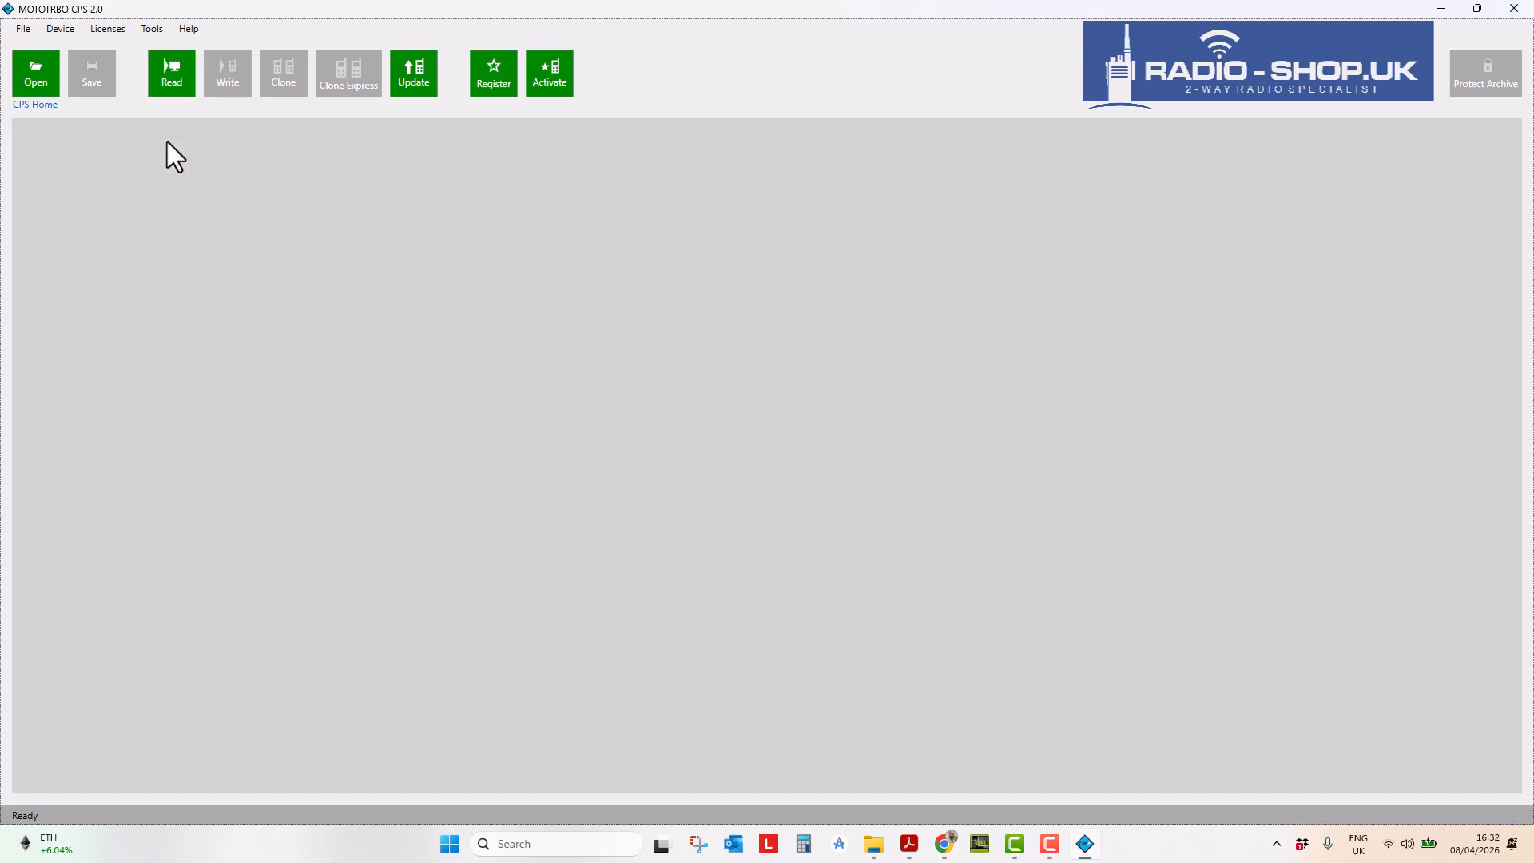
- Read the connected radio's codeplug and acknowledge the successful read notice
click(161, 83)
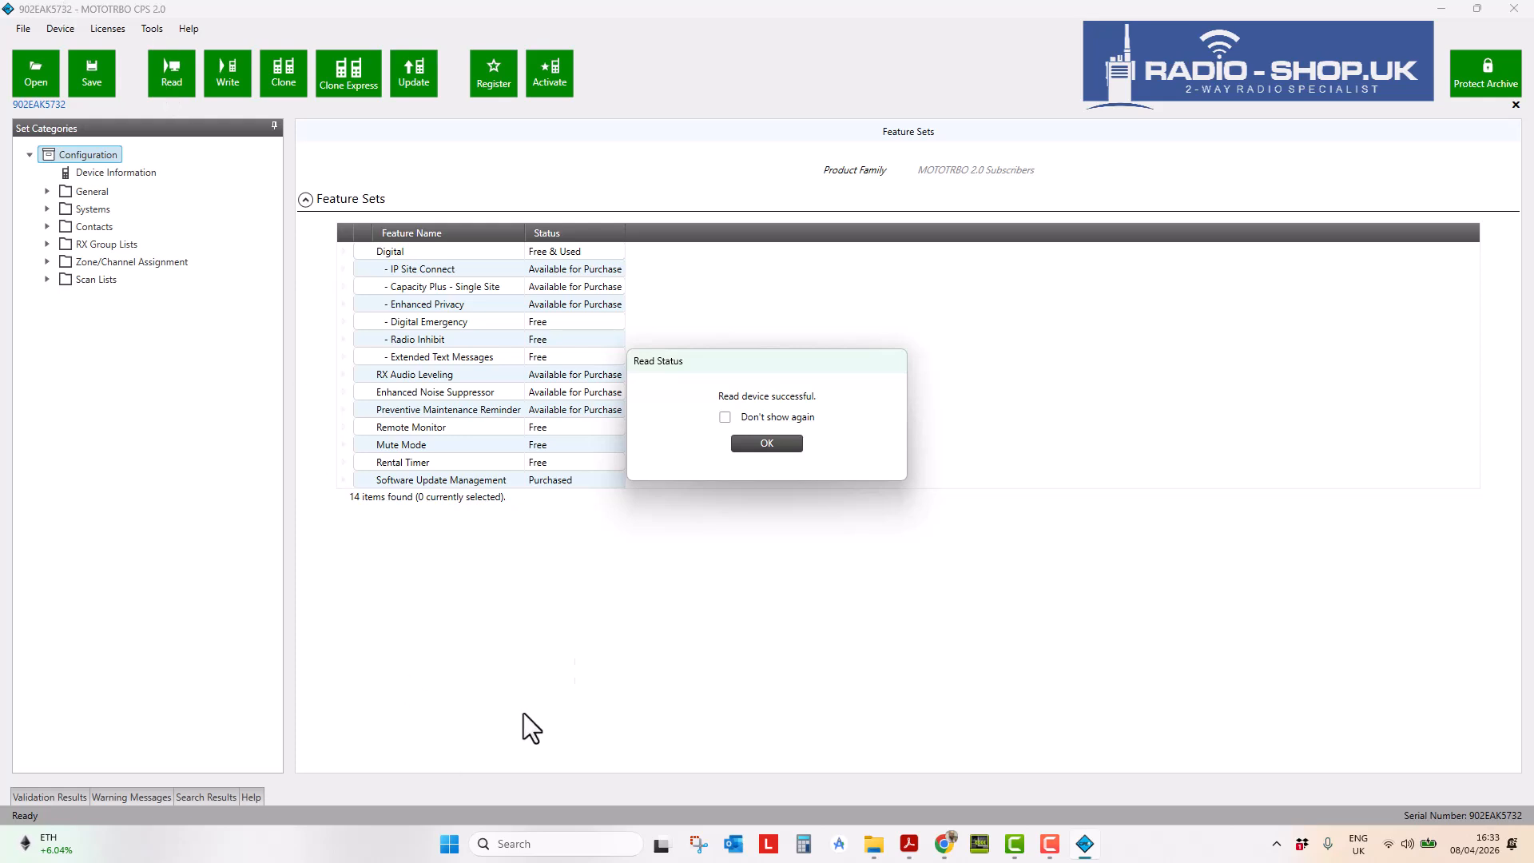
click(750, 446)
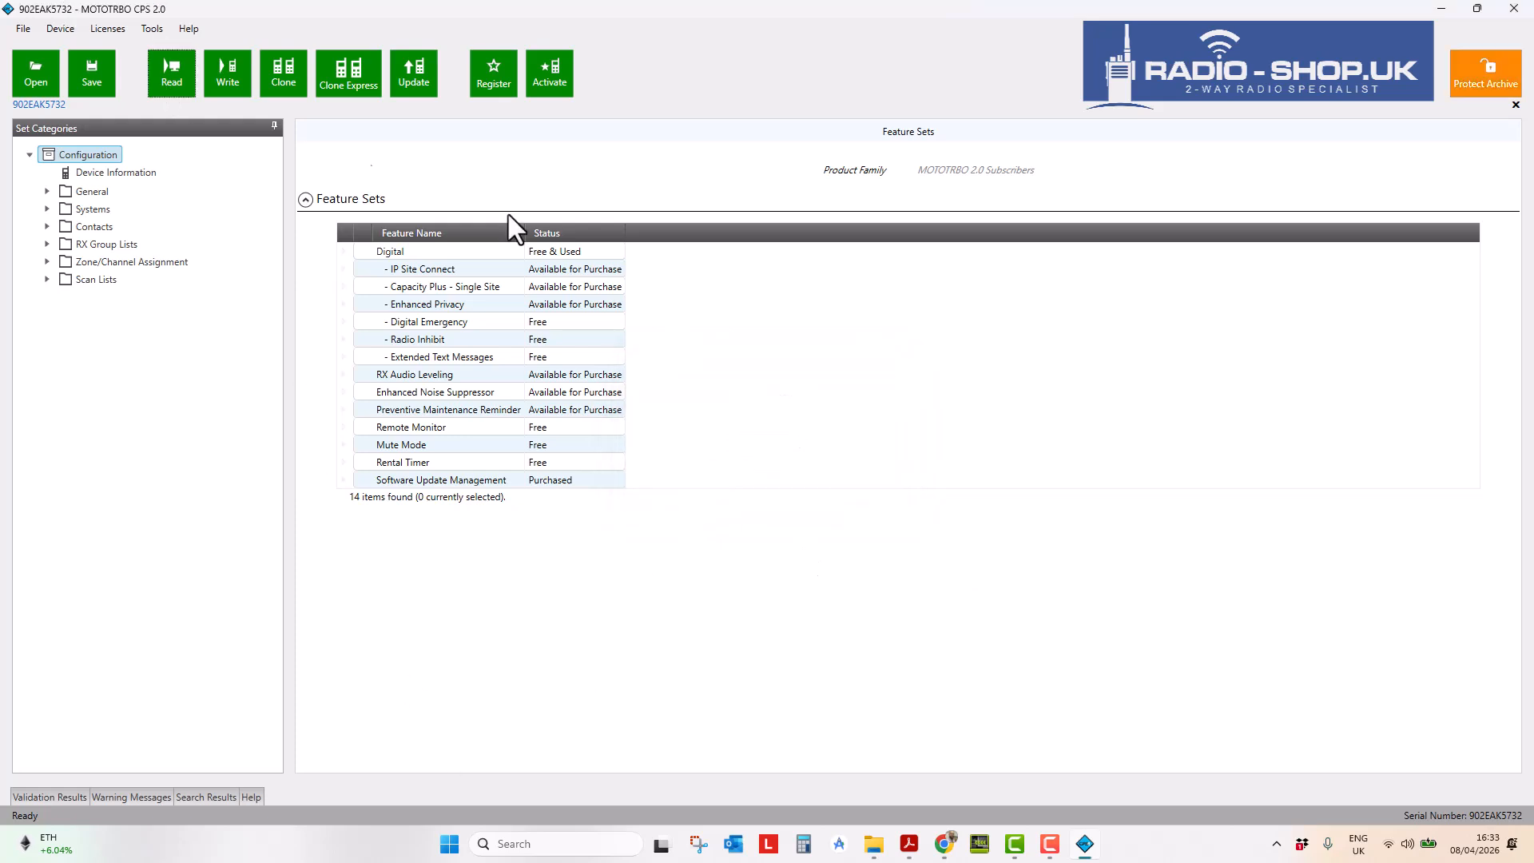
click(29, 30)
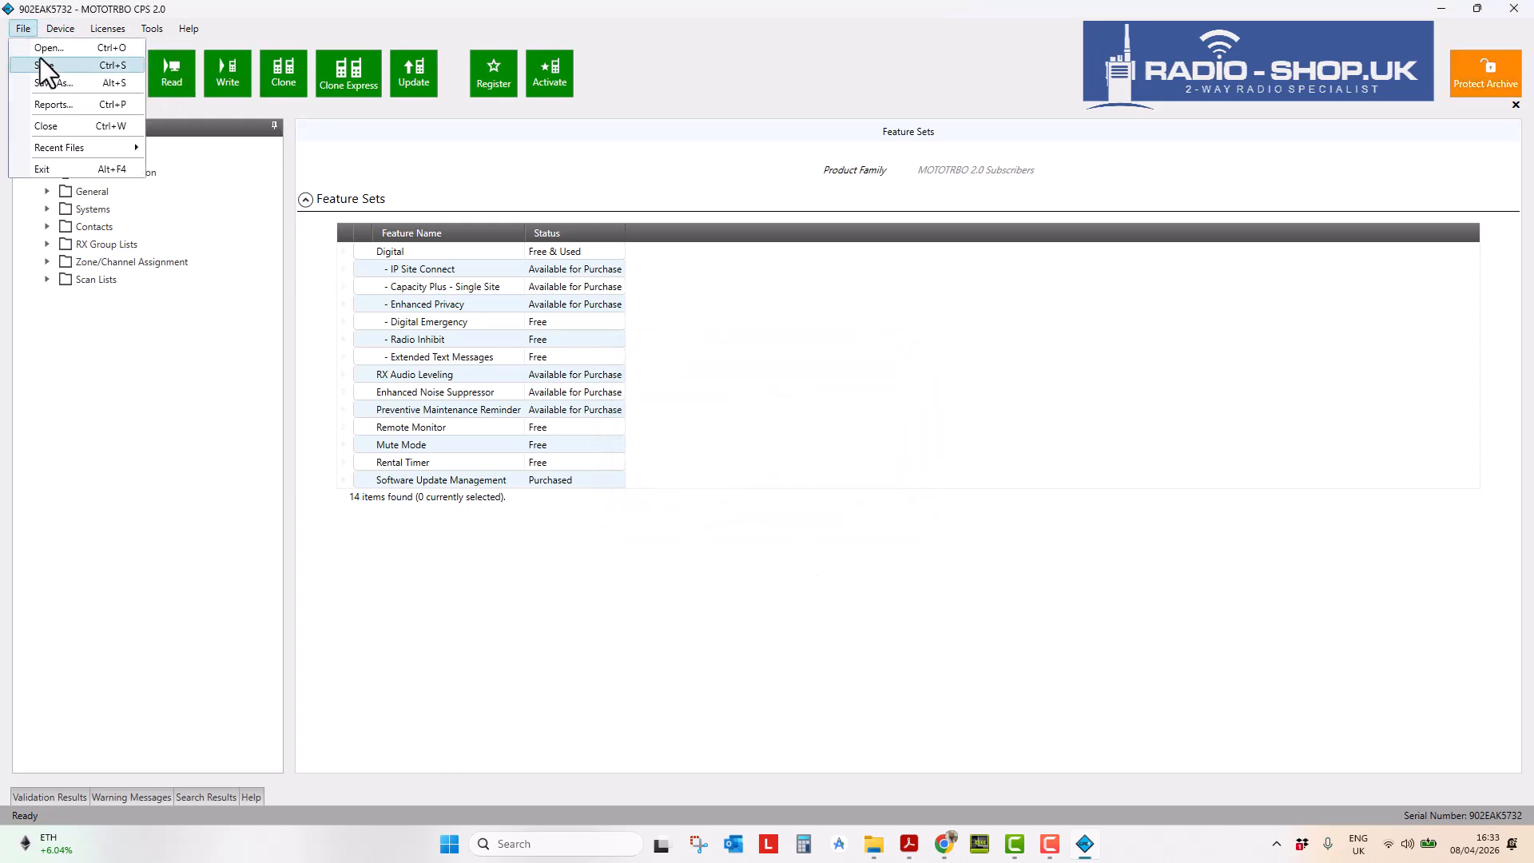
click(51, 104)
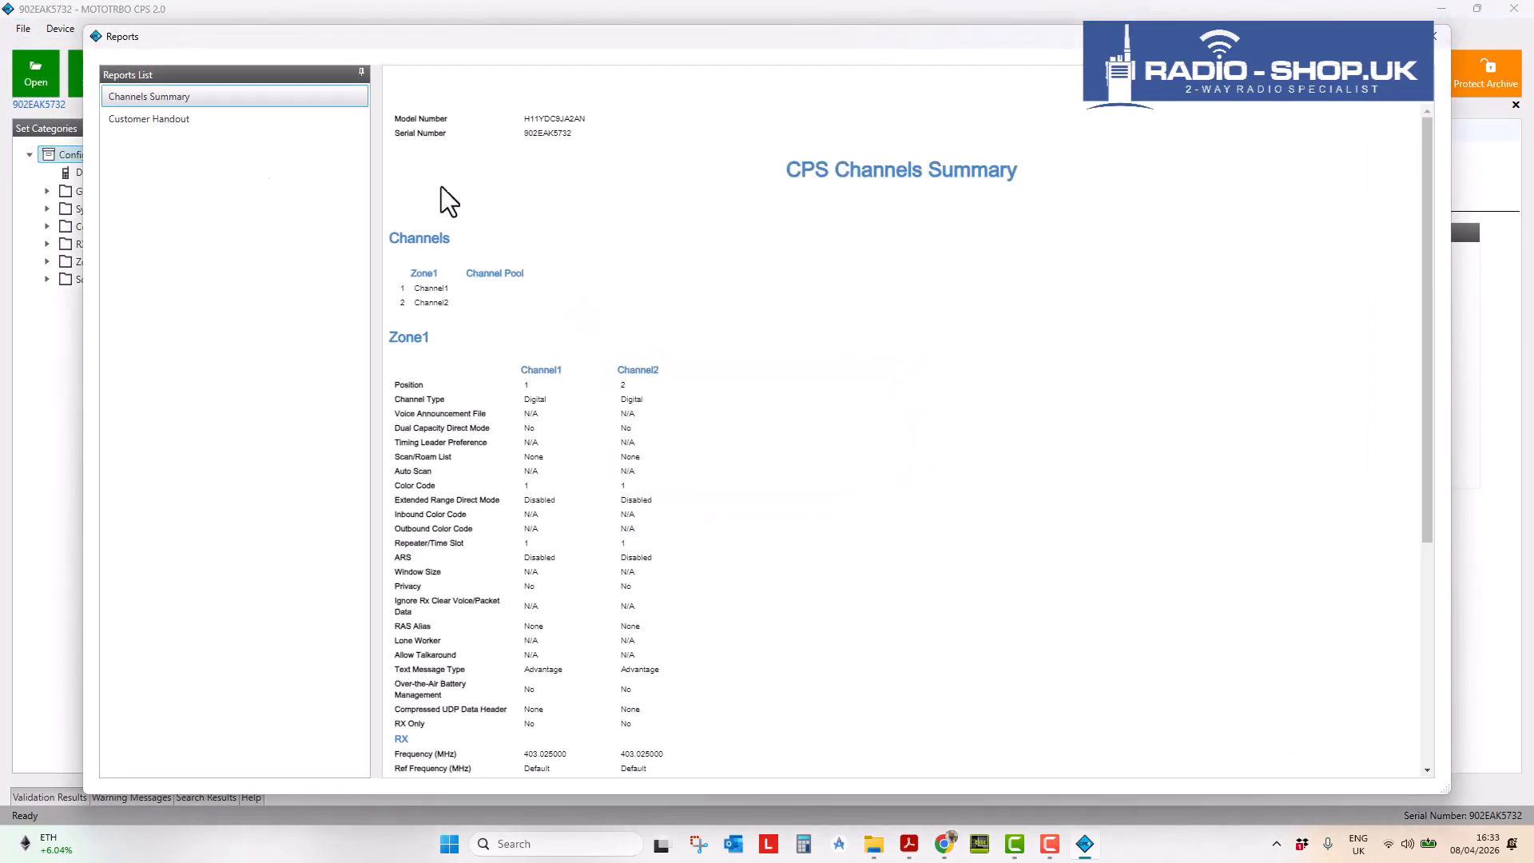
click(152, 122)
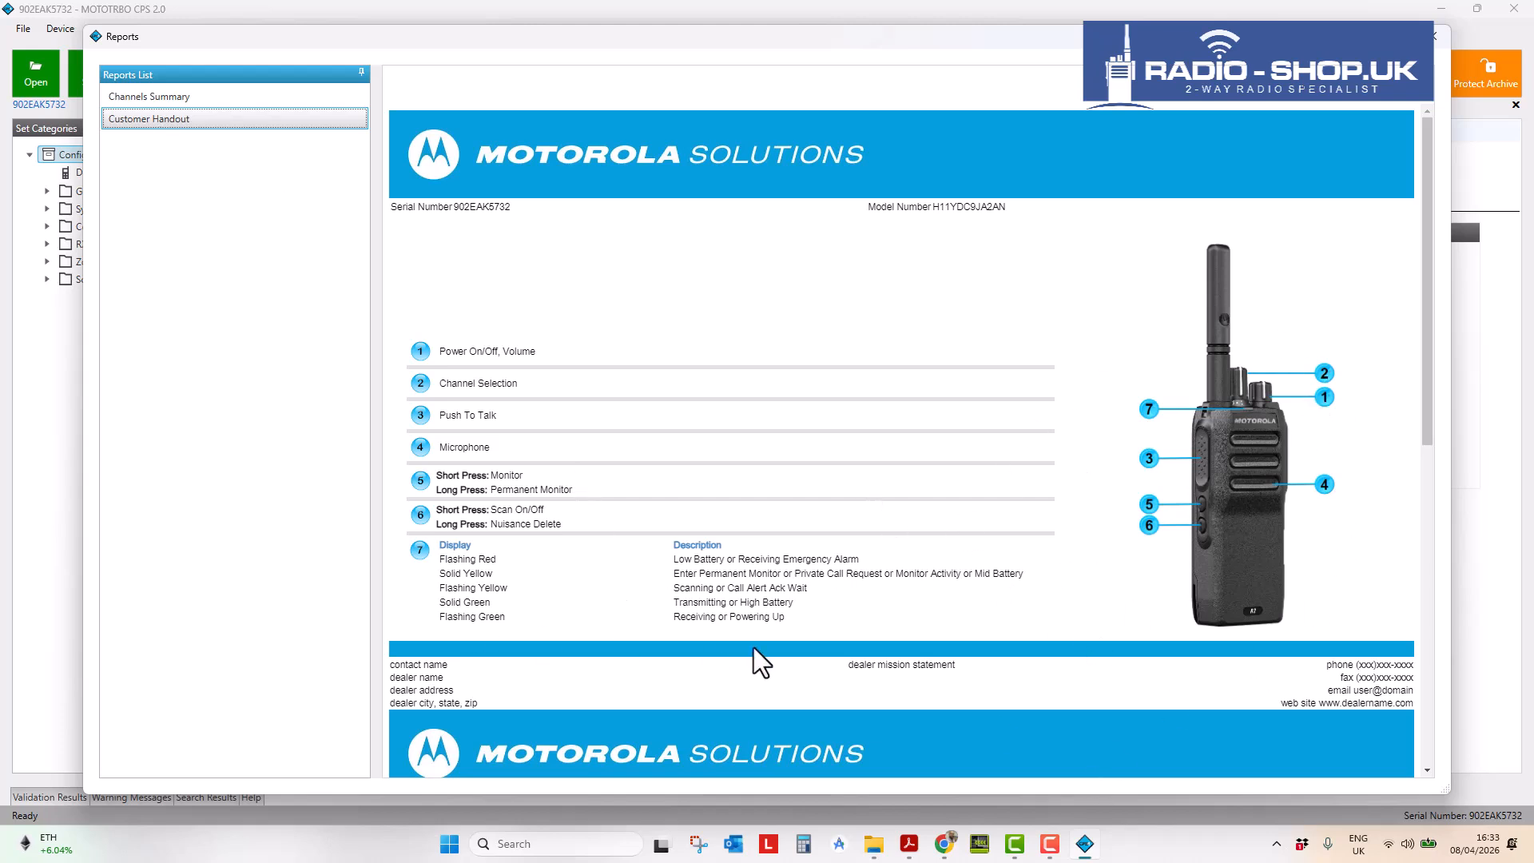
click(153, 99)
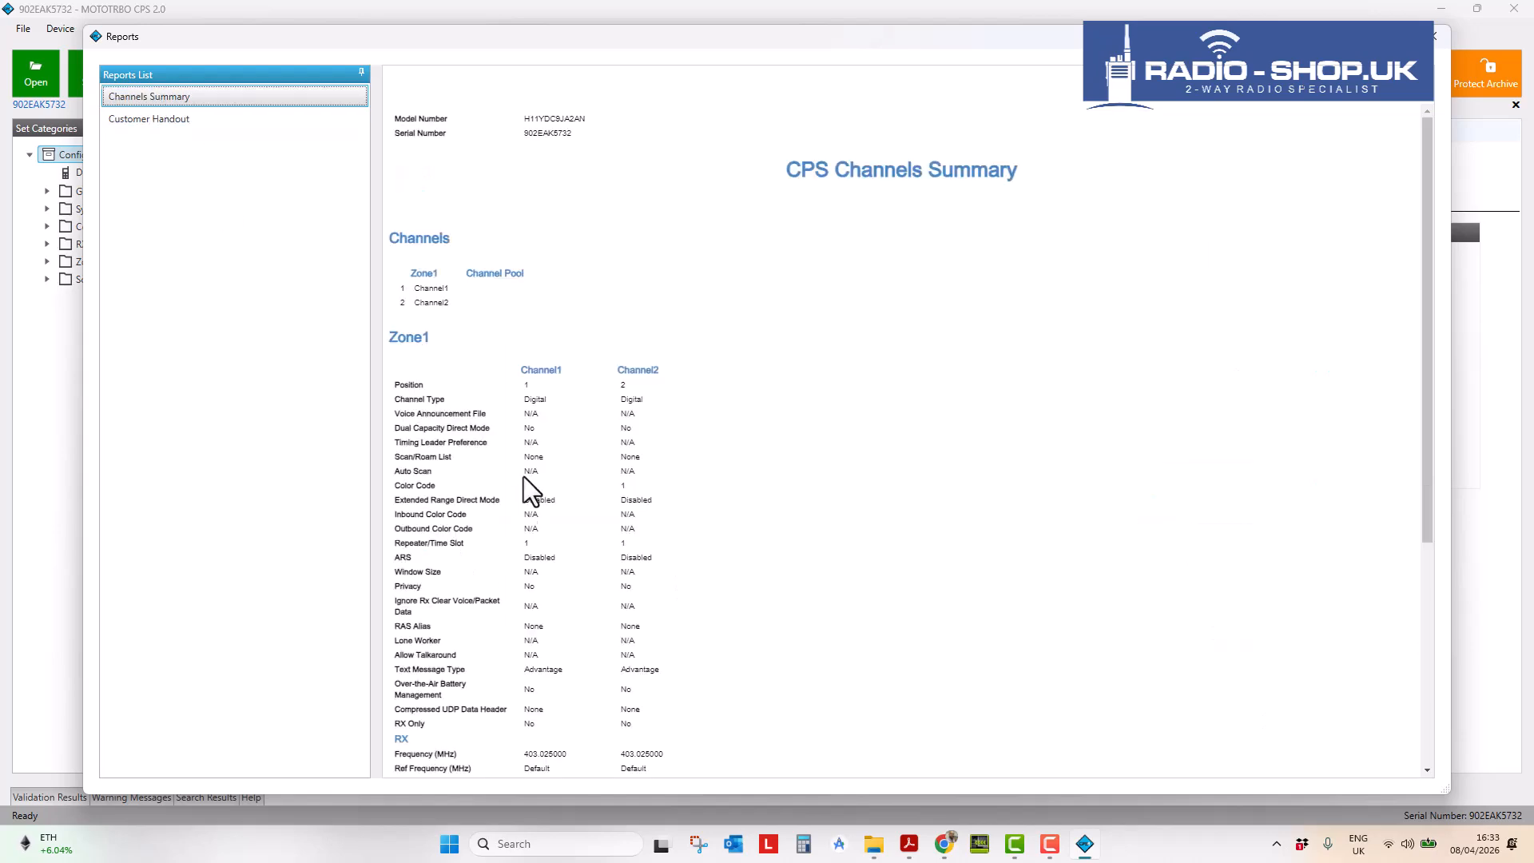
scroll(573, 544, down, 10)
scroll(573, 594, up, 9)
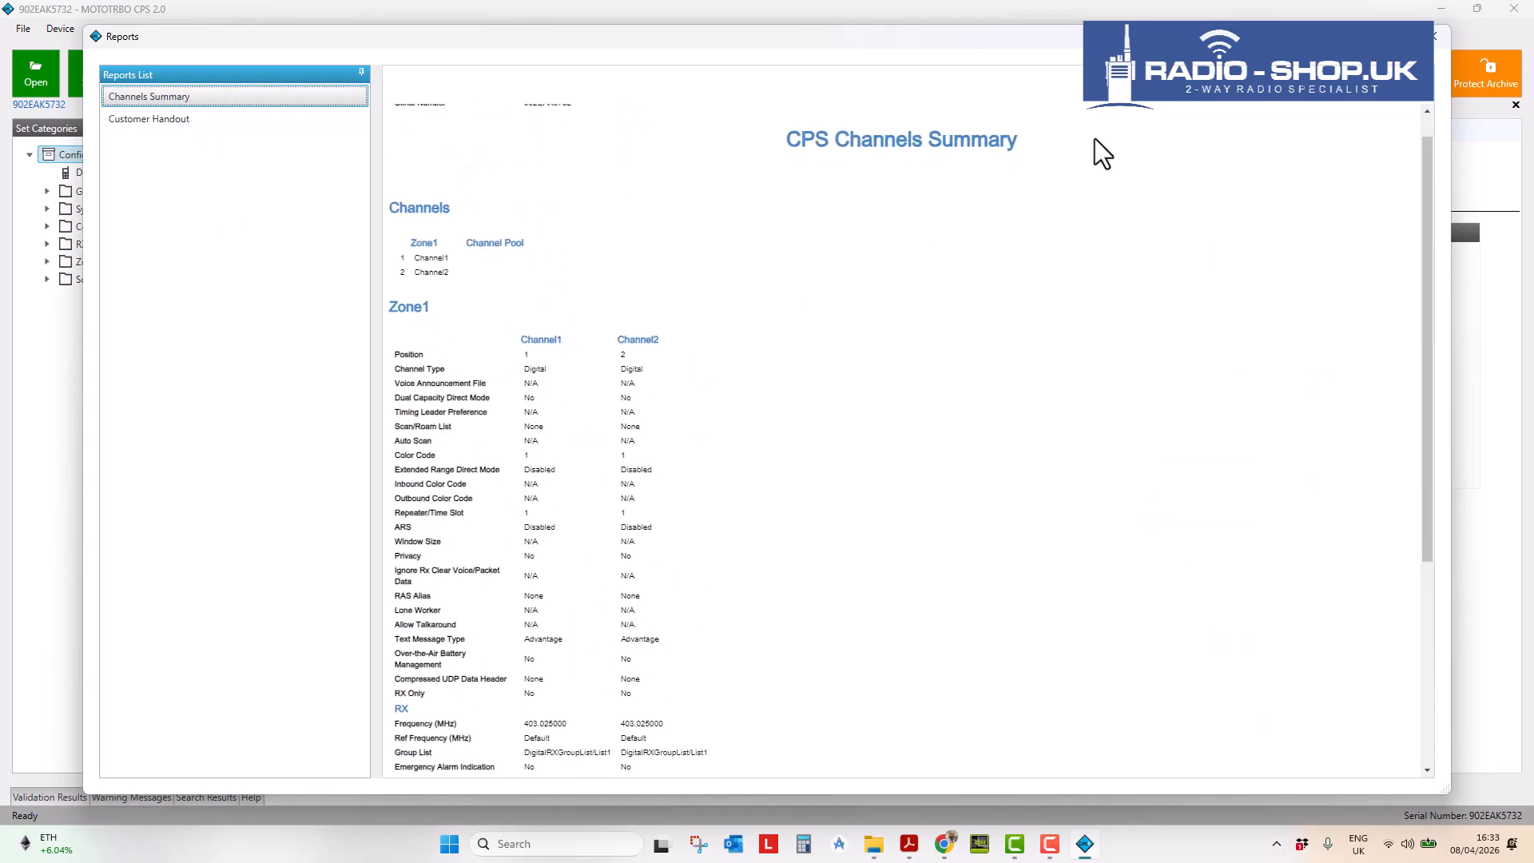
click(1437, 37)
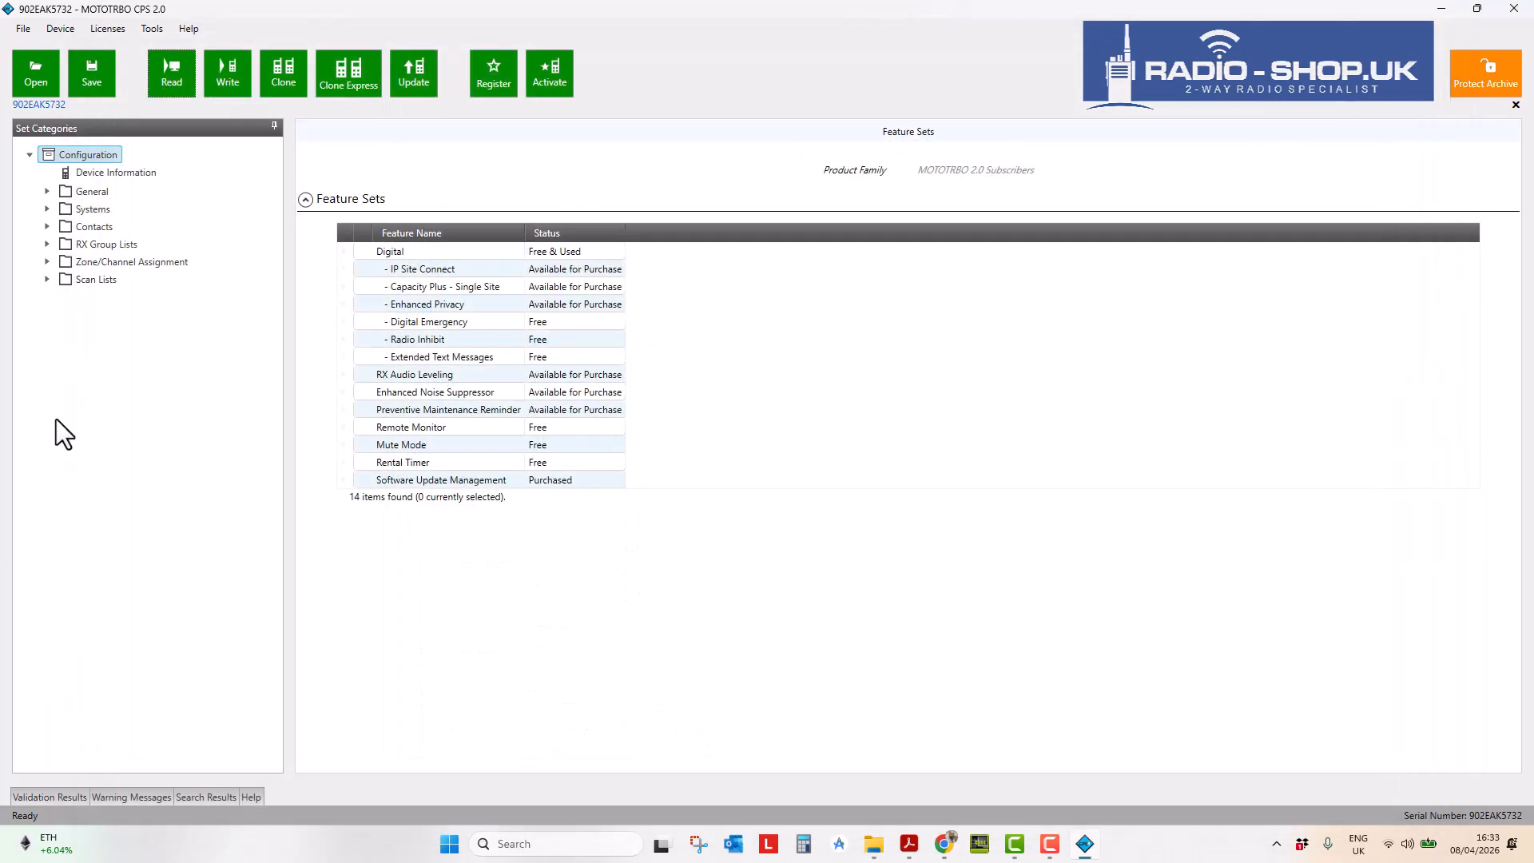
click(46, 264)
- Open Zone1's channel list and select the Channel2 row
click(63, 280)
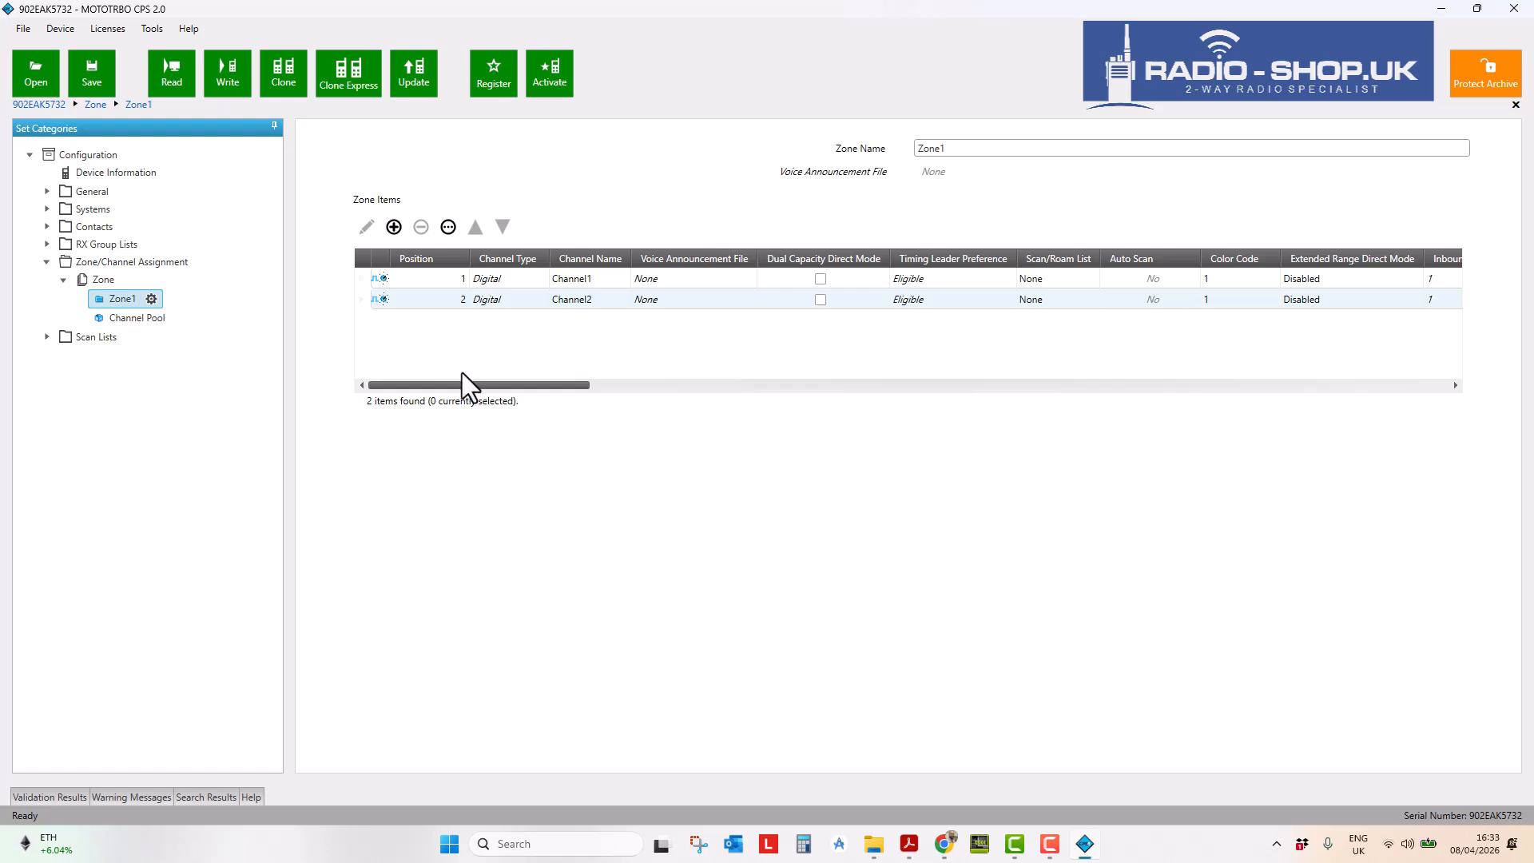
click(462, 372)
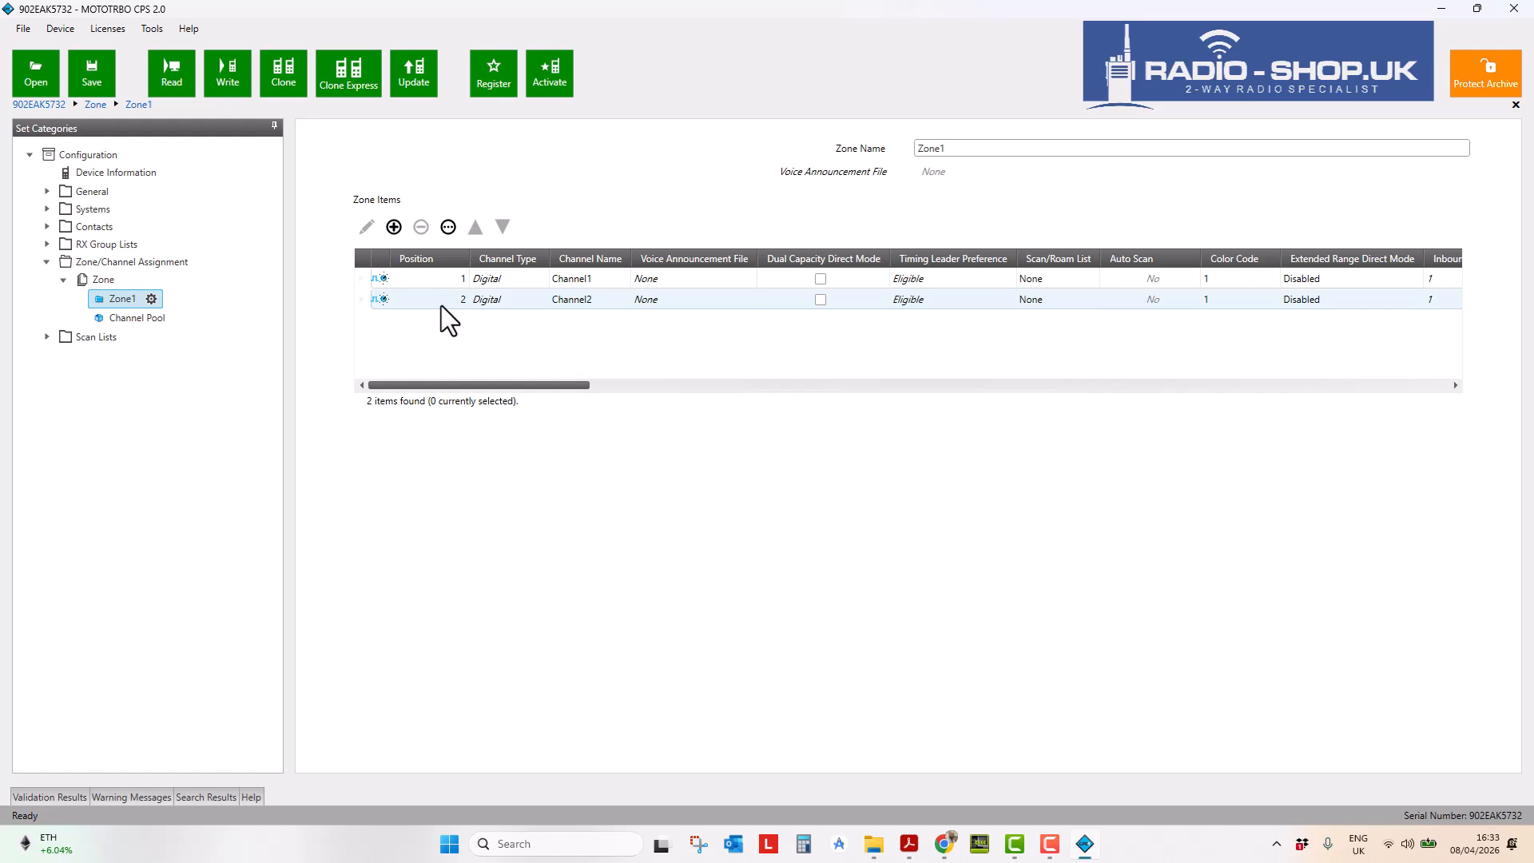
click(355, 278)
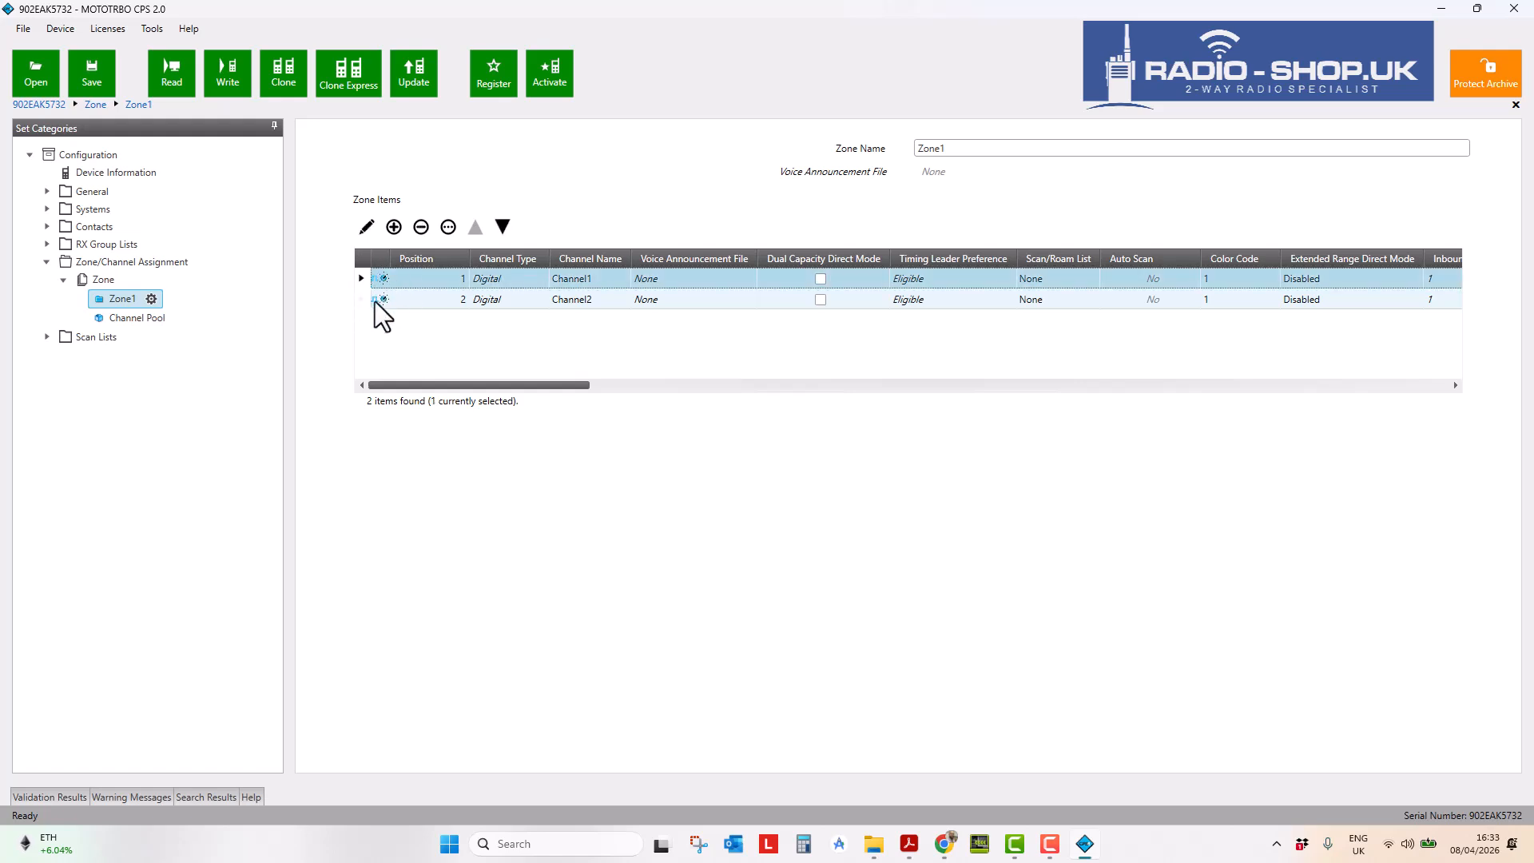
click(376, 301)
- Remove Channel2 from Zone1 and open Channel1's property editor
click(421, 228)
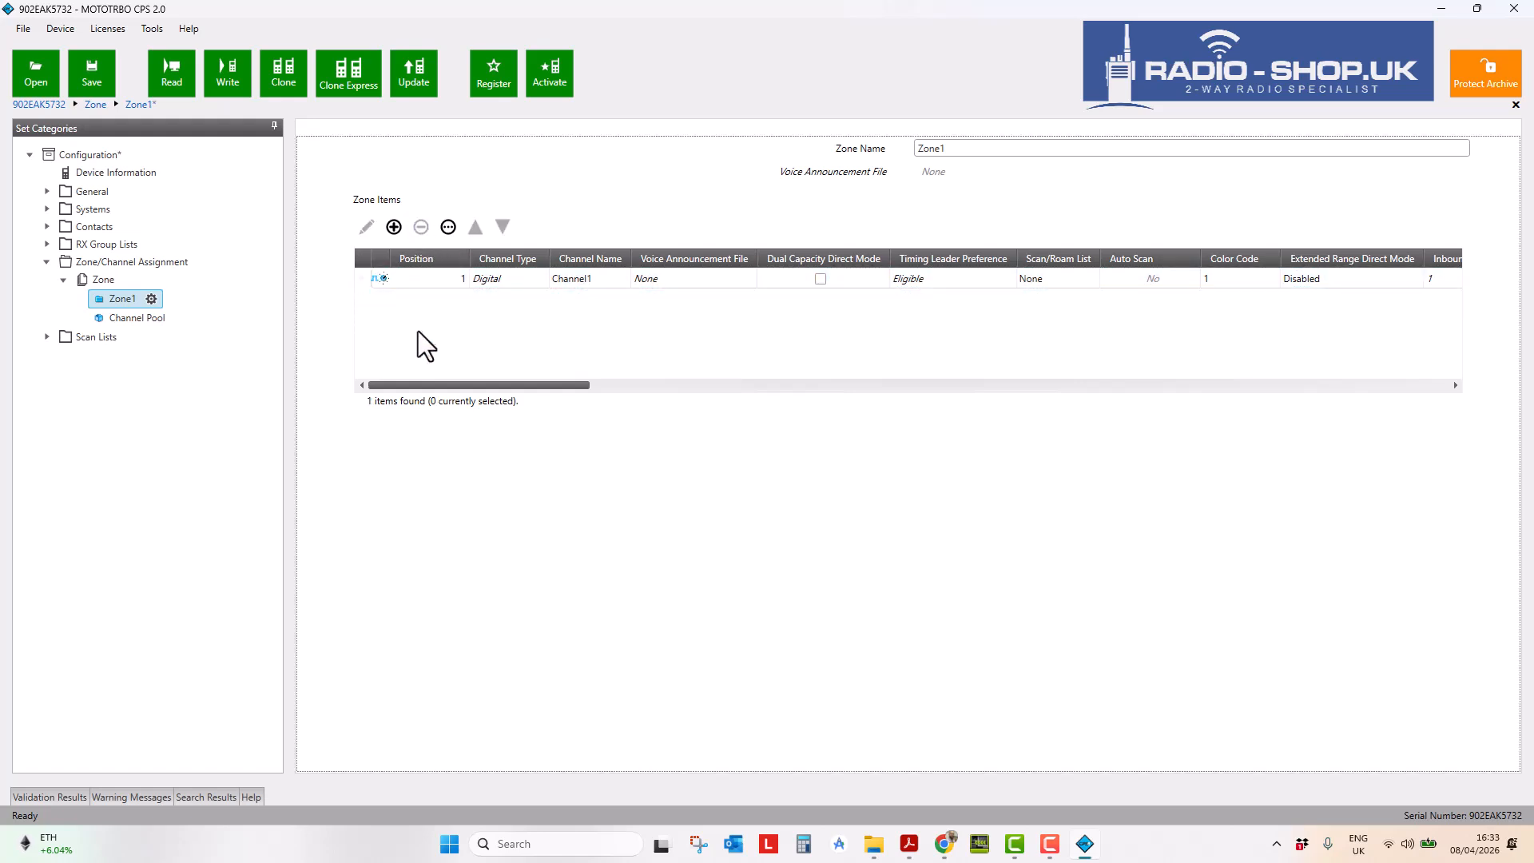
click(367, 280)
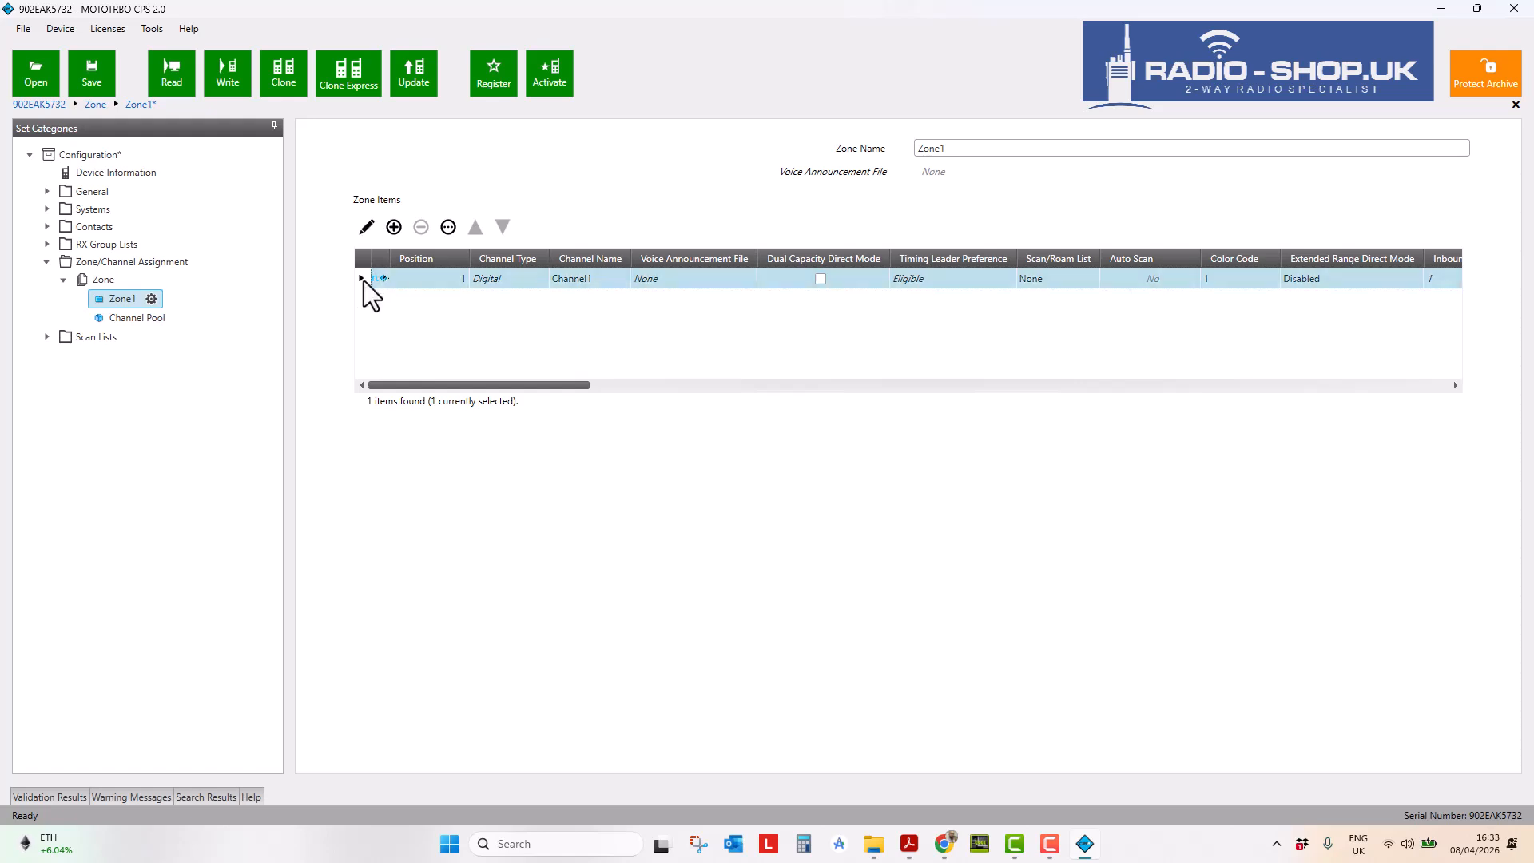
click(367, 228)
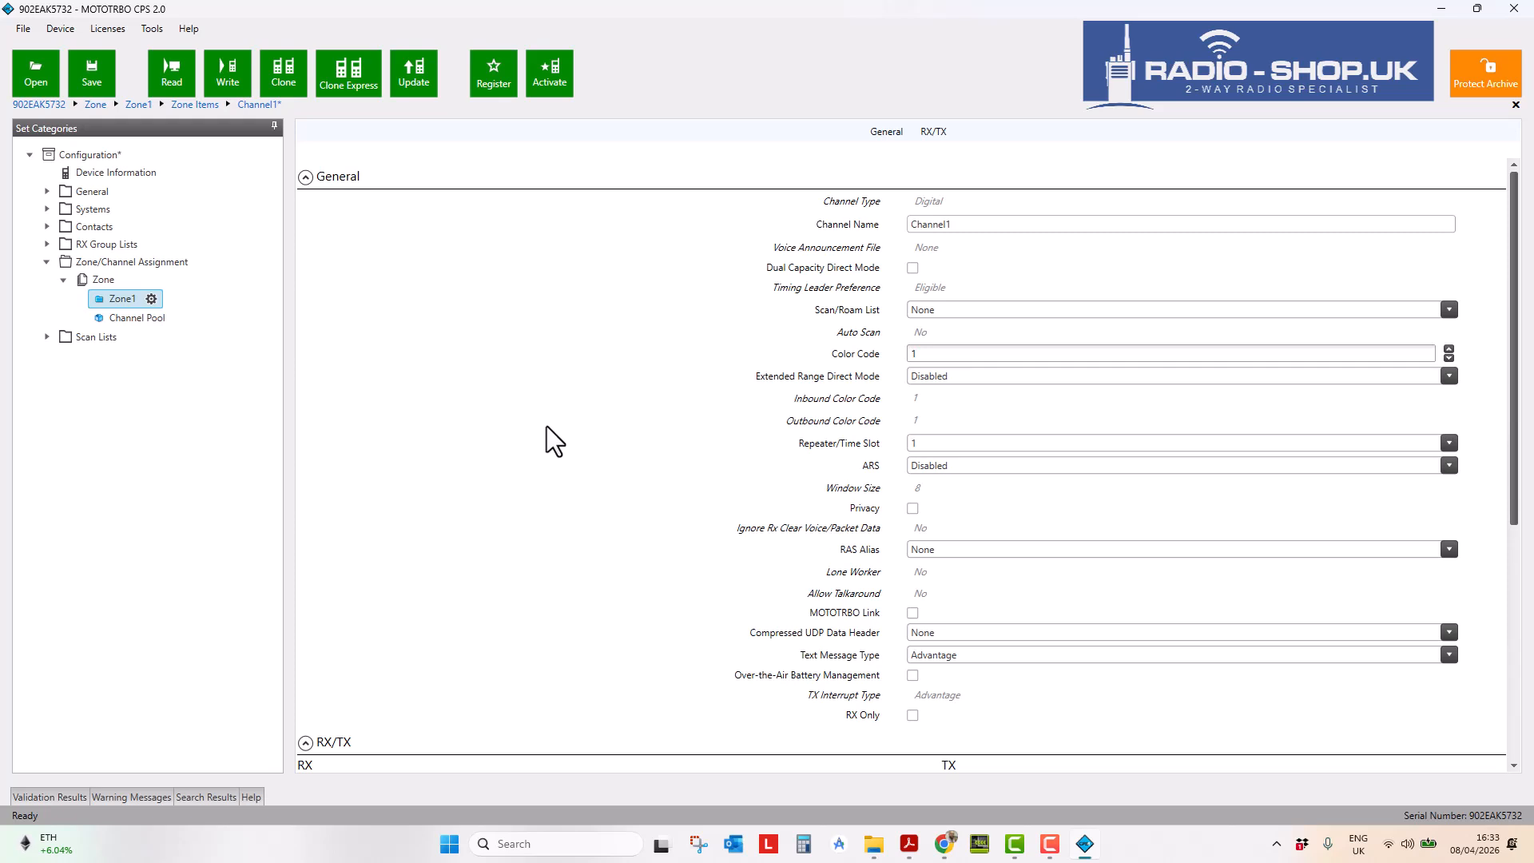
click(112, 302)
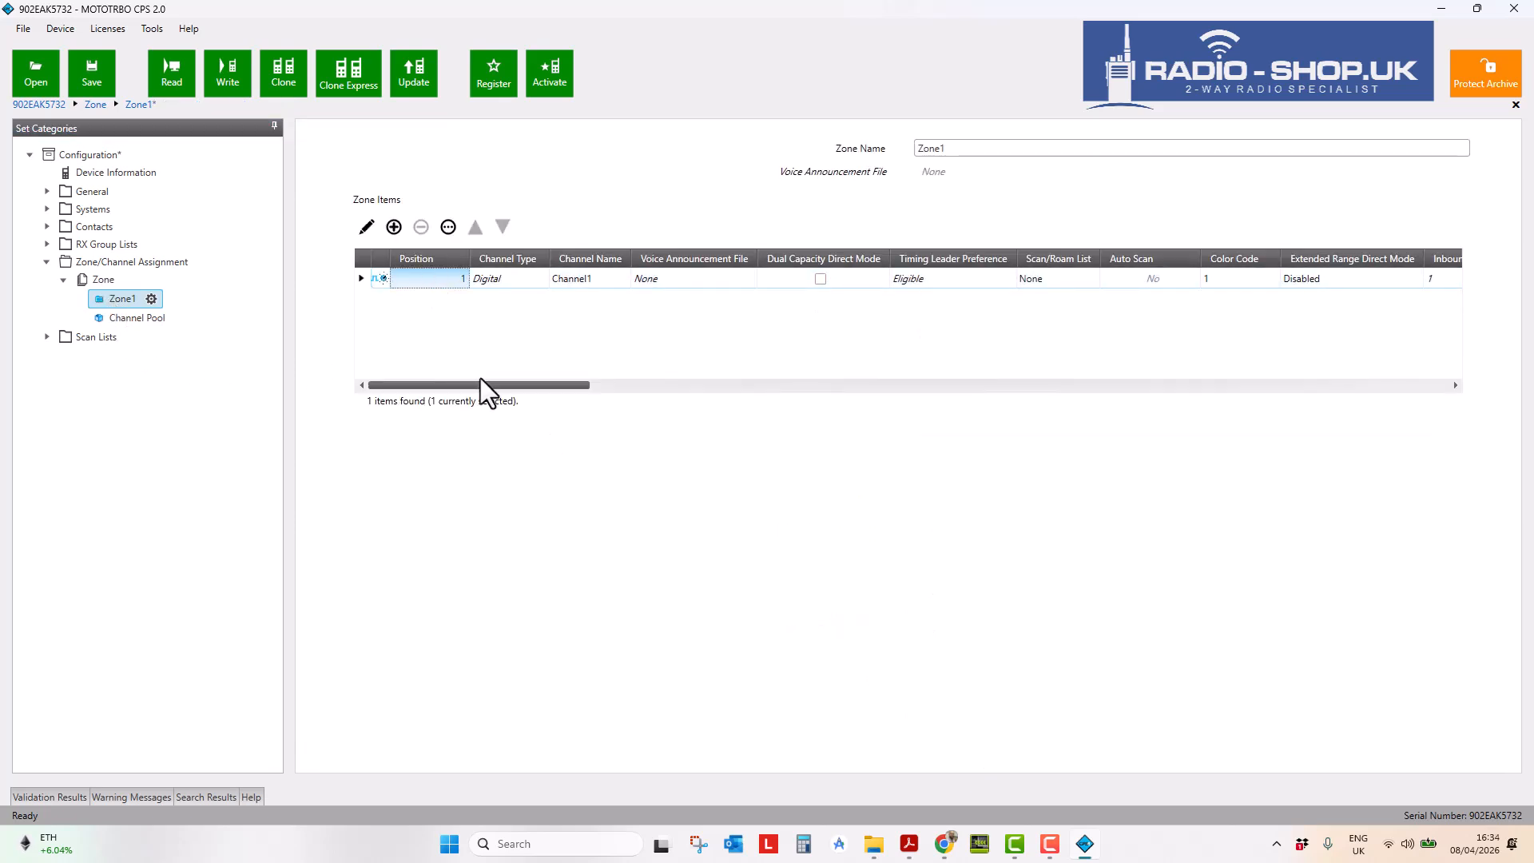
drag(519, 386, 447, 386)
click(366, 228)
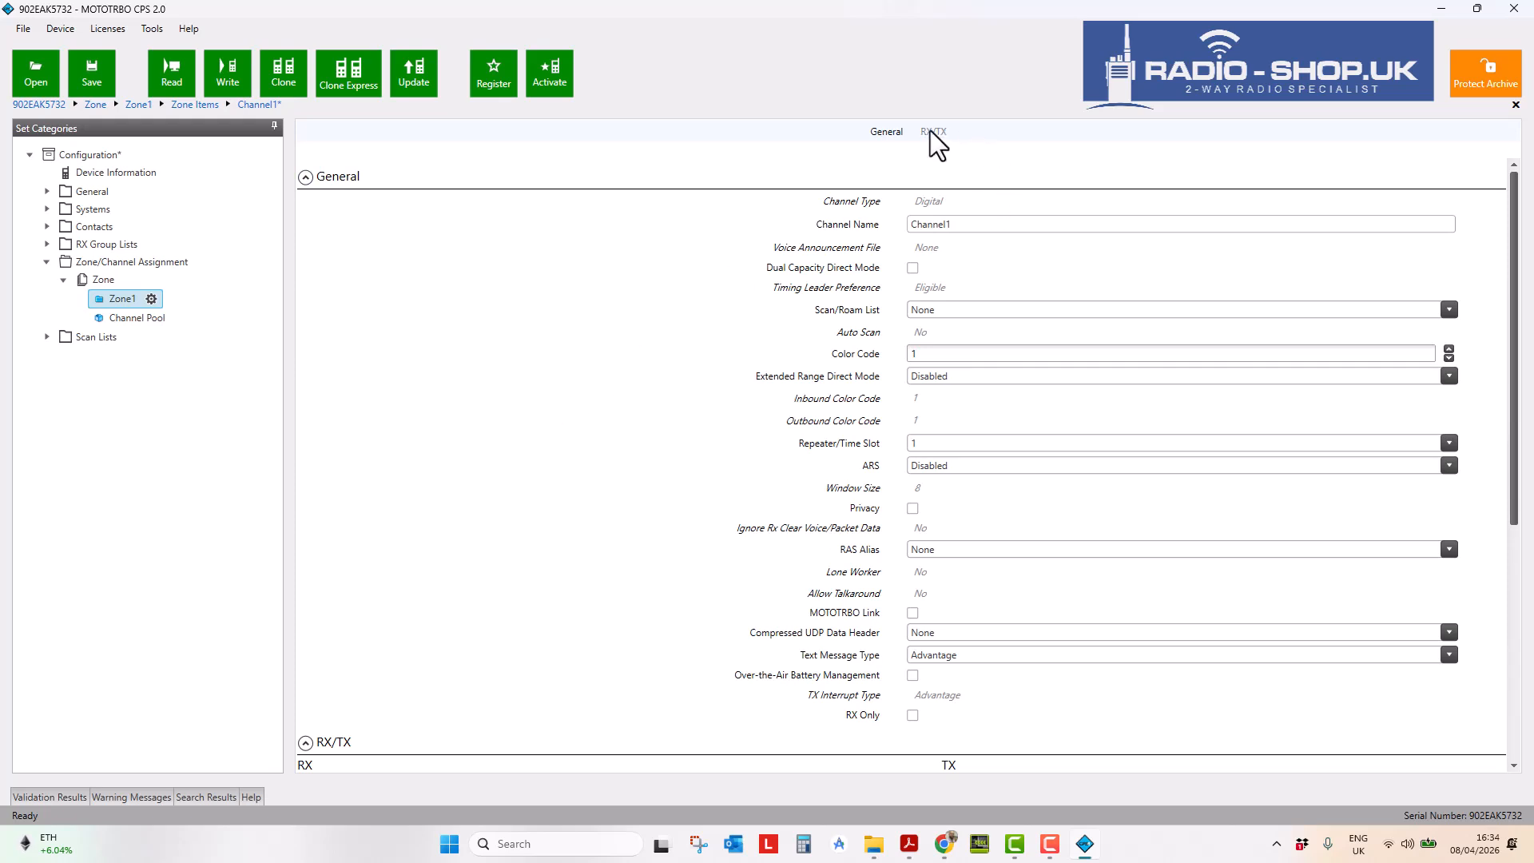
- Review Channel1's general settings and keep Repeater/Time Slot at 1
click(931, 131)
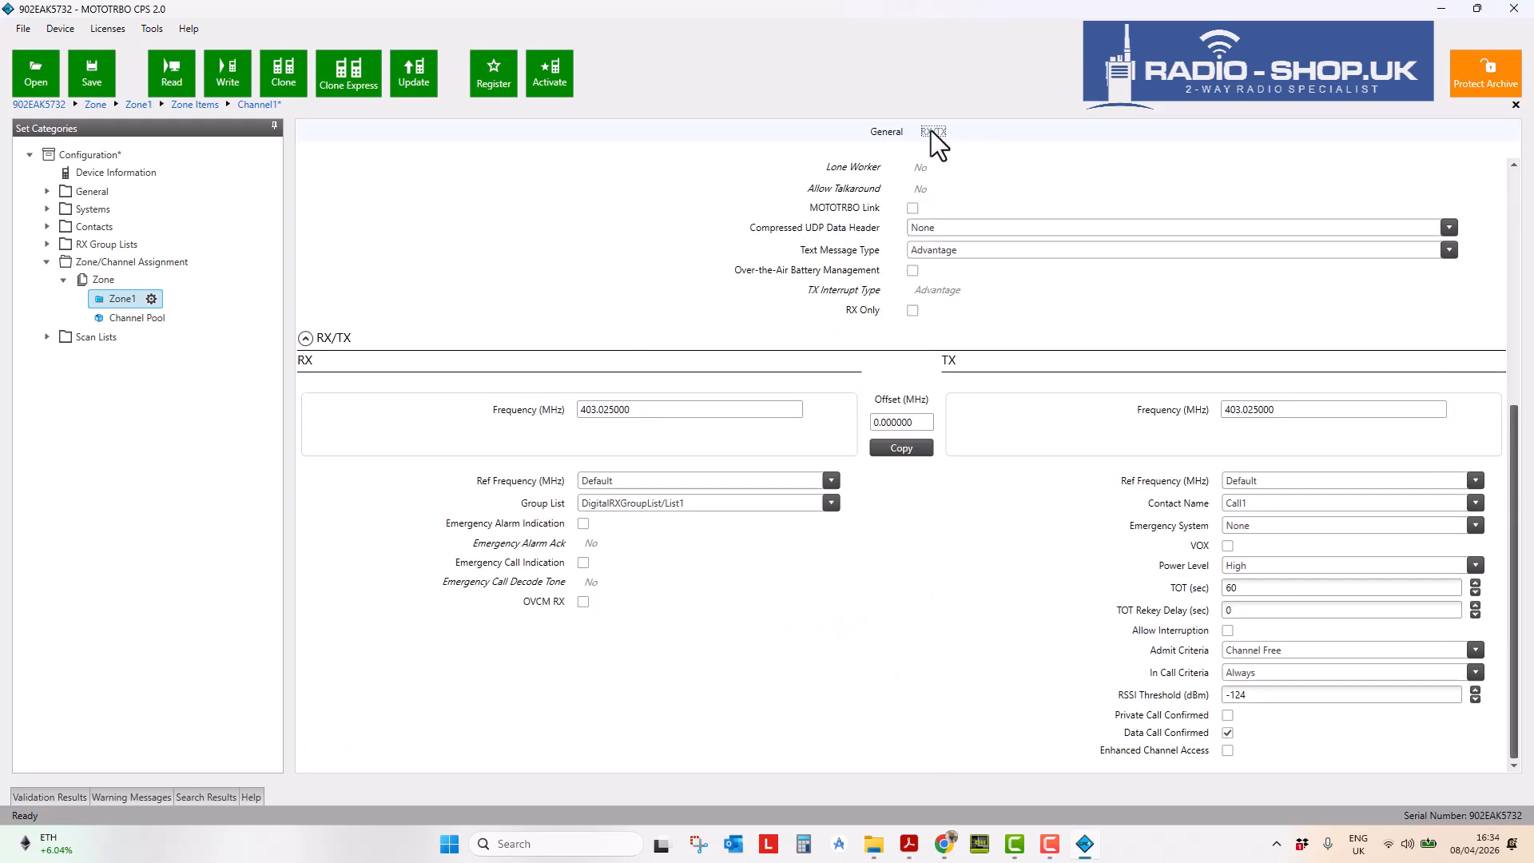
click(885, 131)
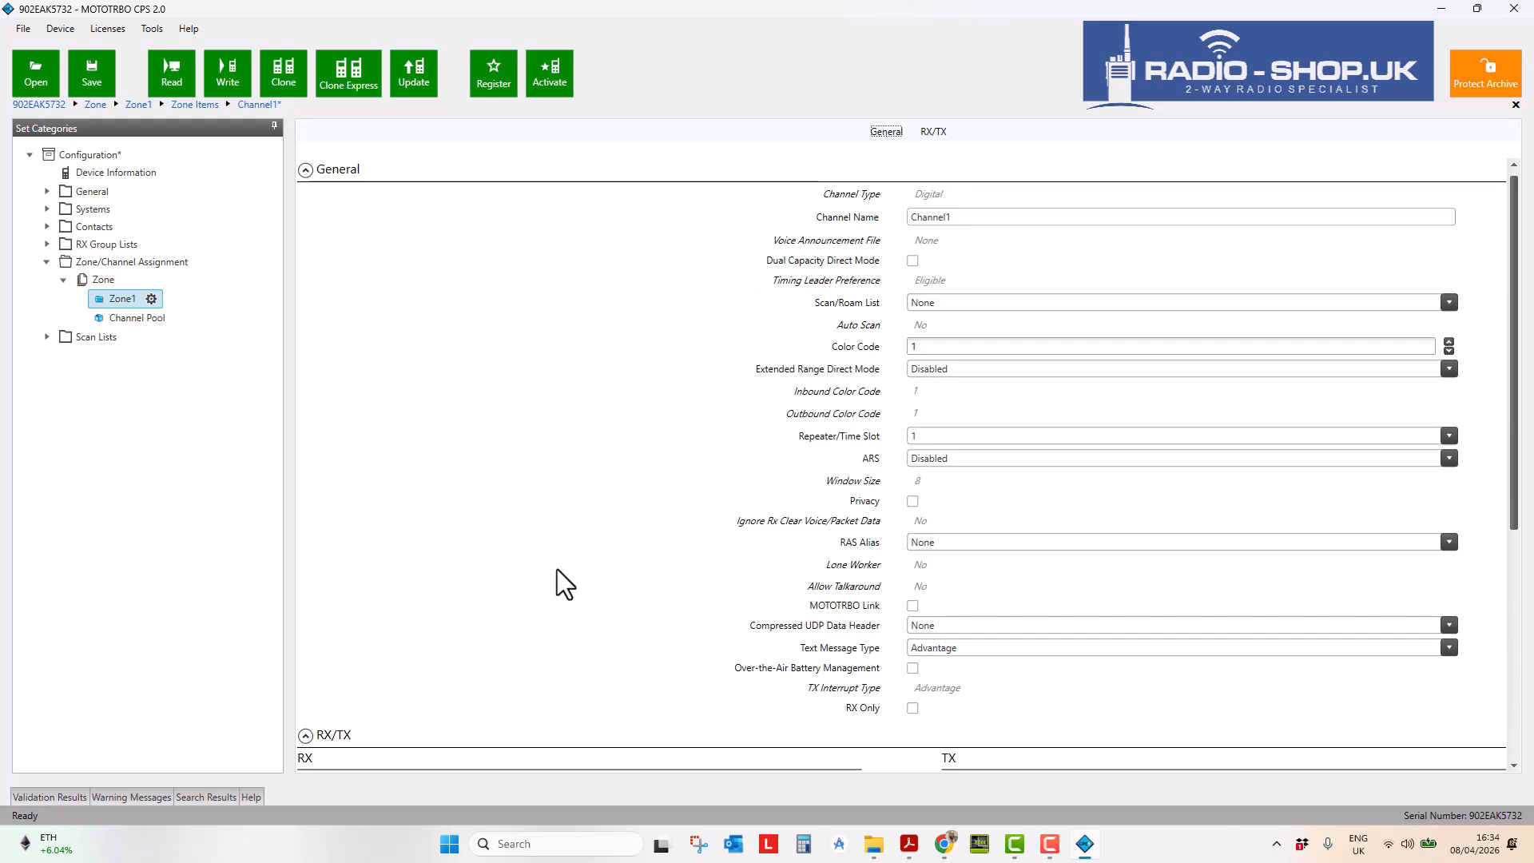
double_click(999, 212)
click(933, 346)
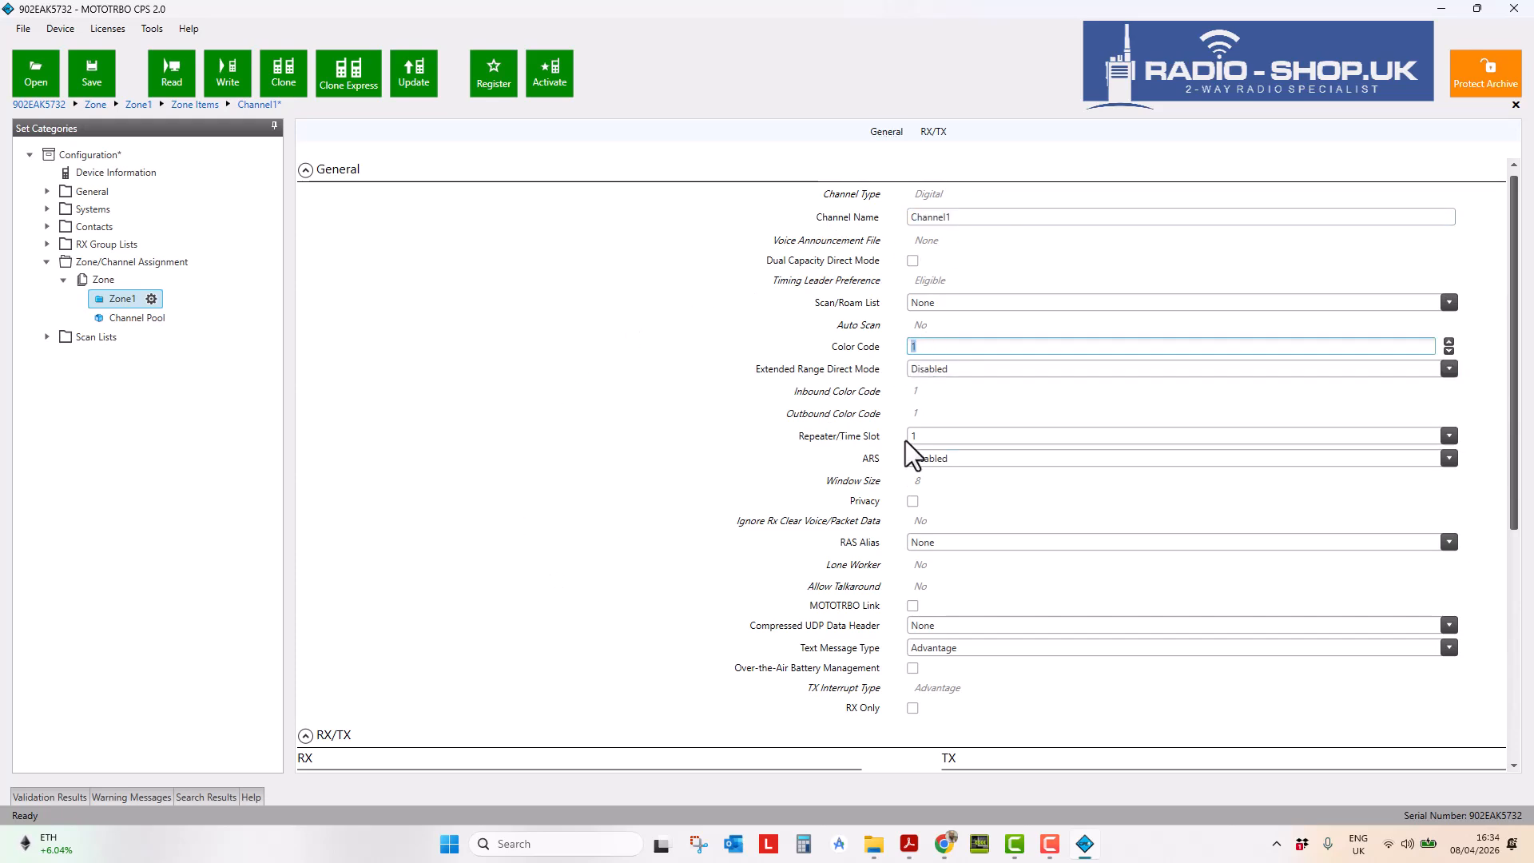
scroll(966, 484, down, 1)
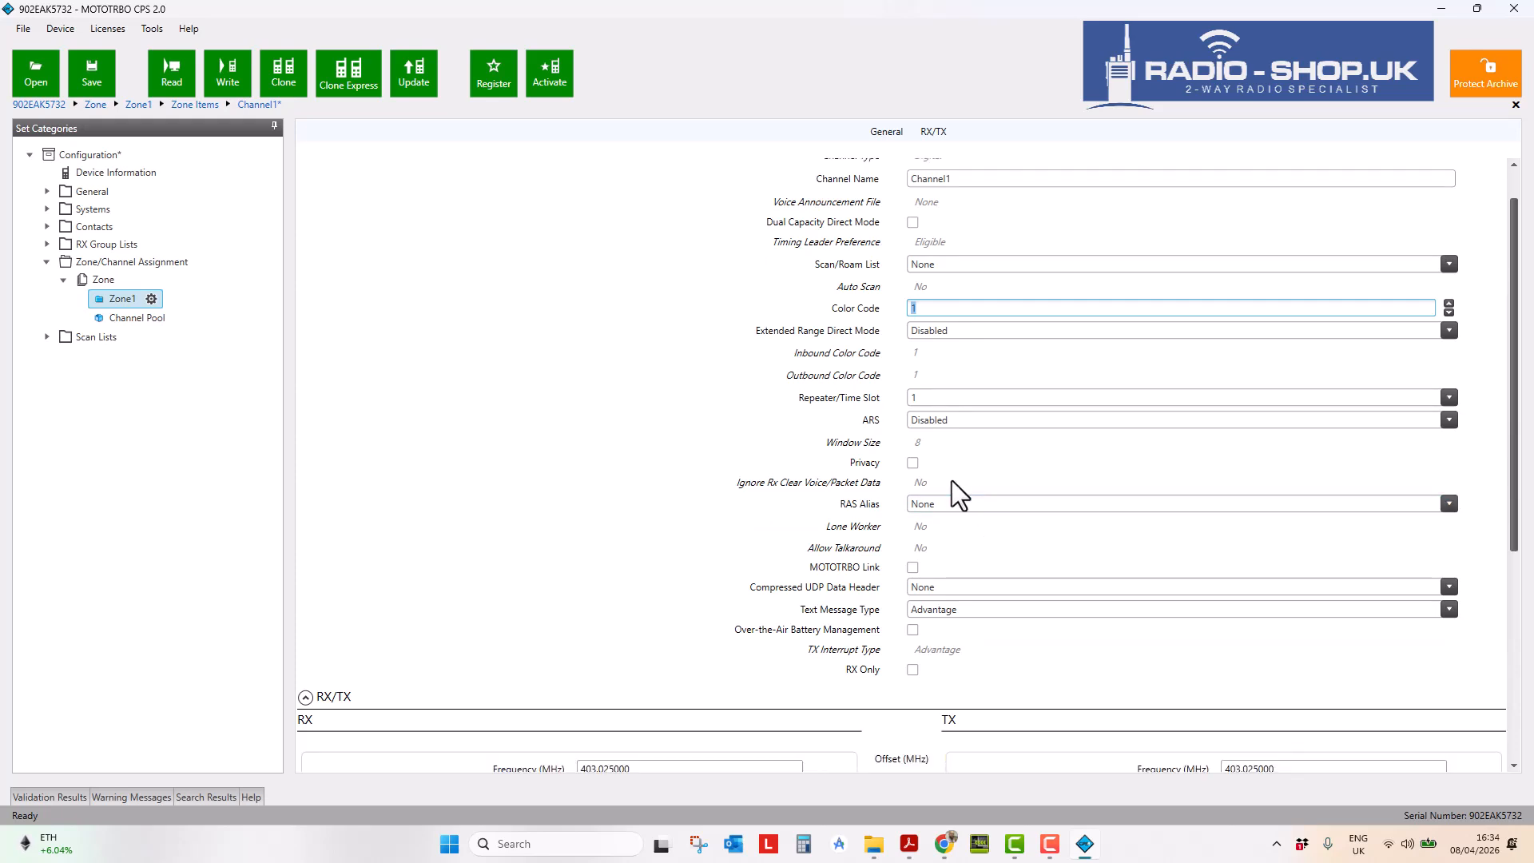
click(946, 396)
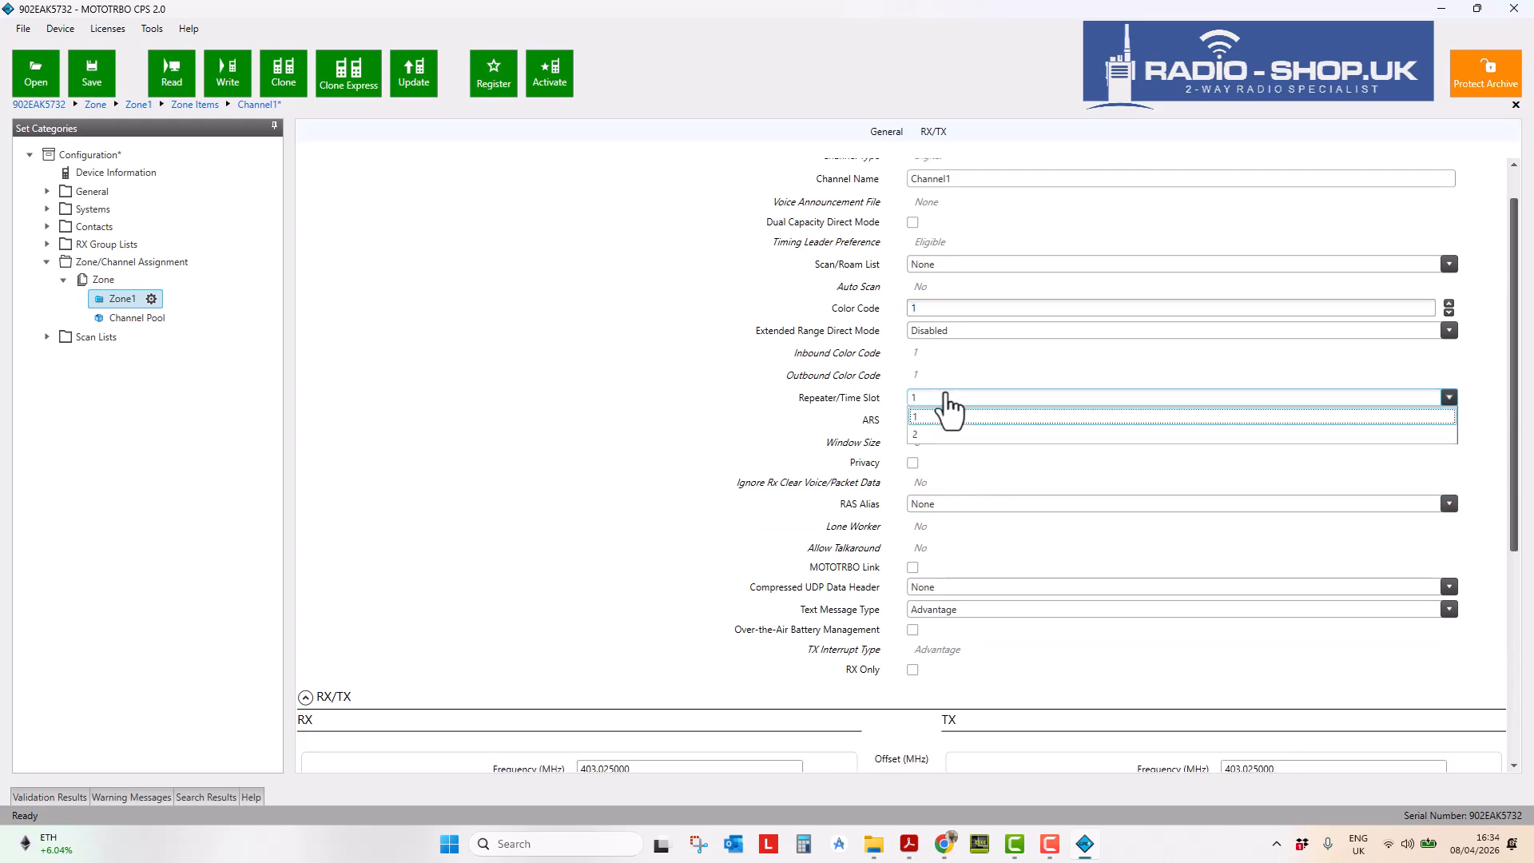
click(949, 415)
- Keep the power level at High and set Admit Criteria to Always
scroll(793, 479, down, 8)
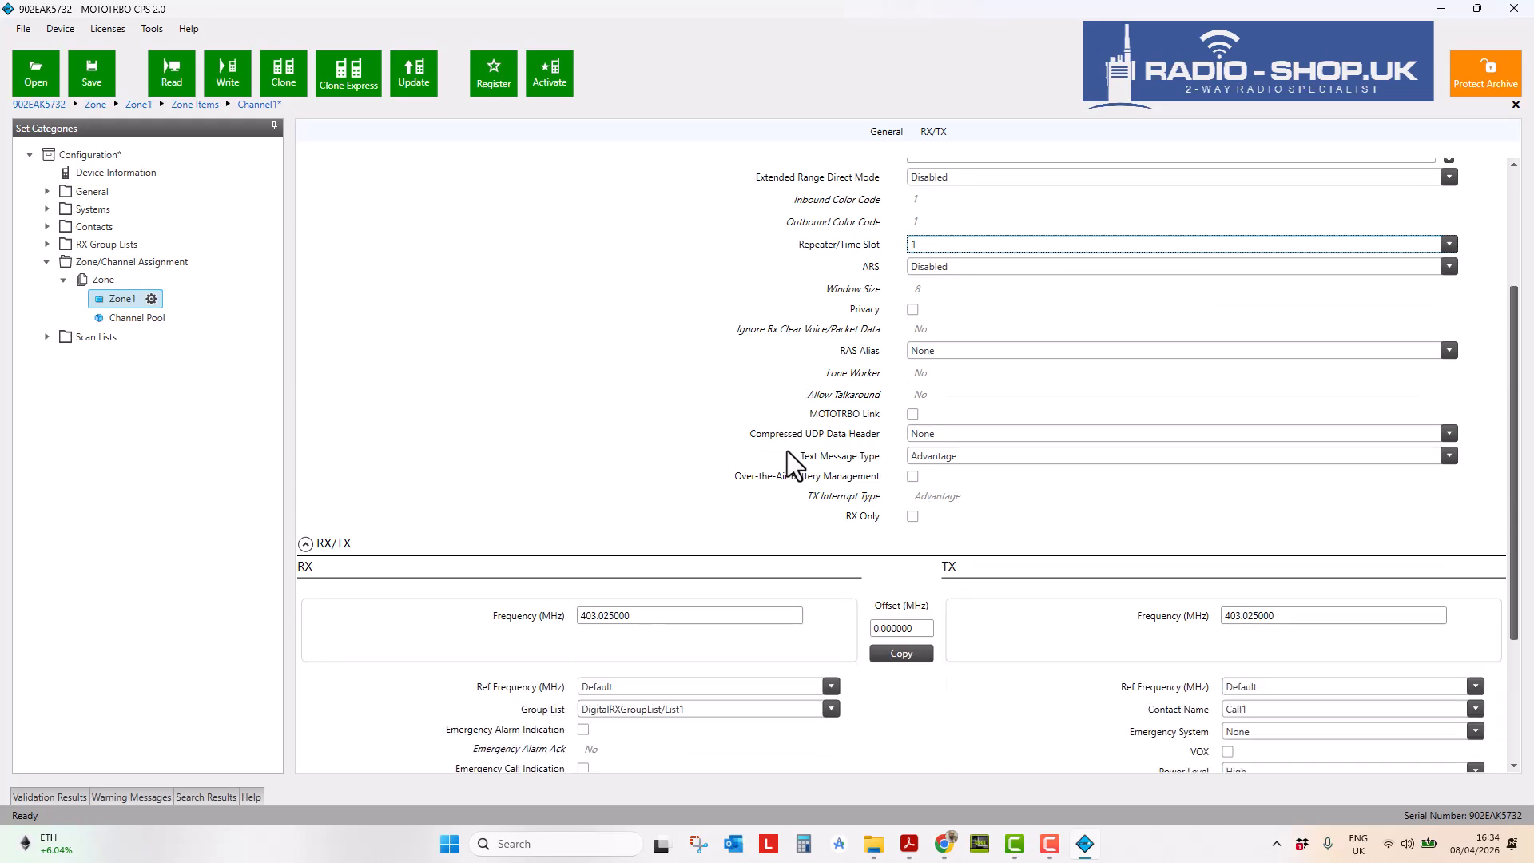
click(655, 463)
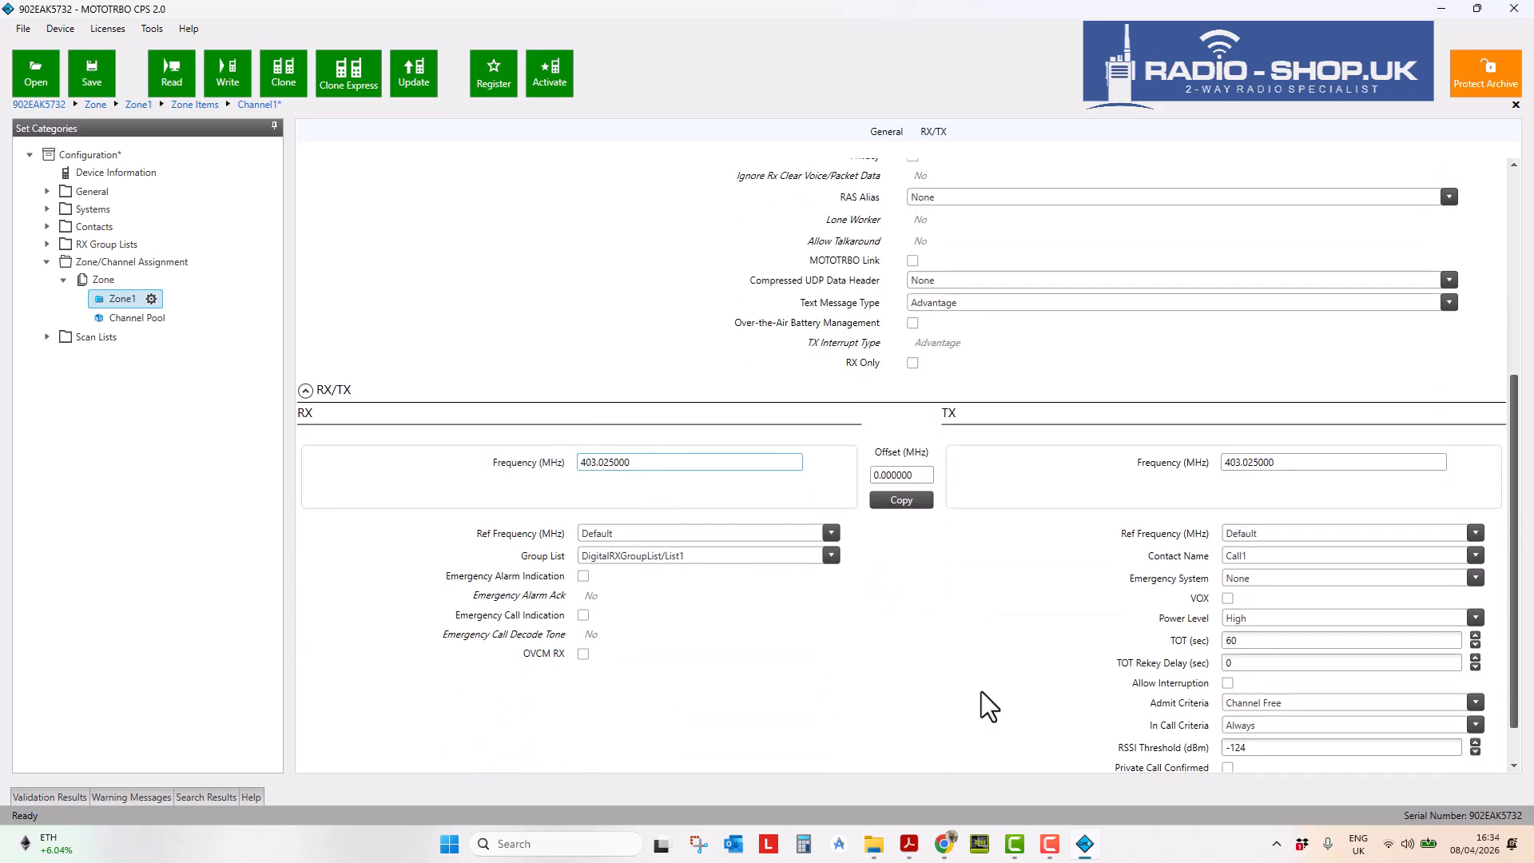
scroll(942, 650, down, 2)
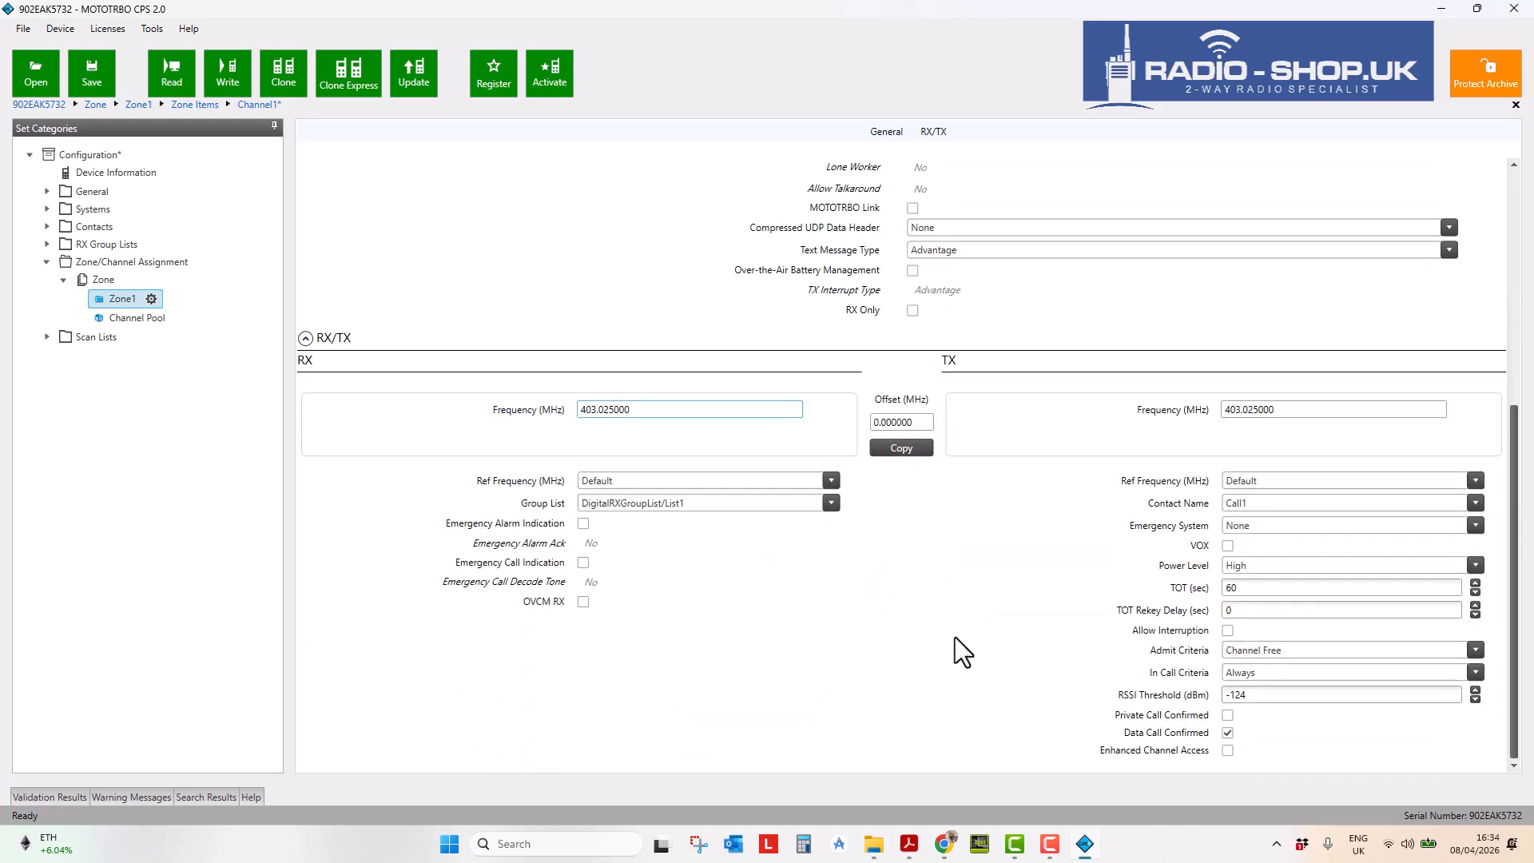
click(1263, 569)
click(1262, 569)
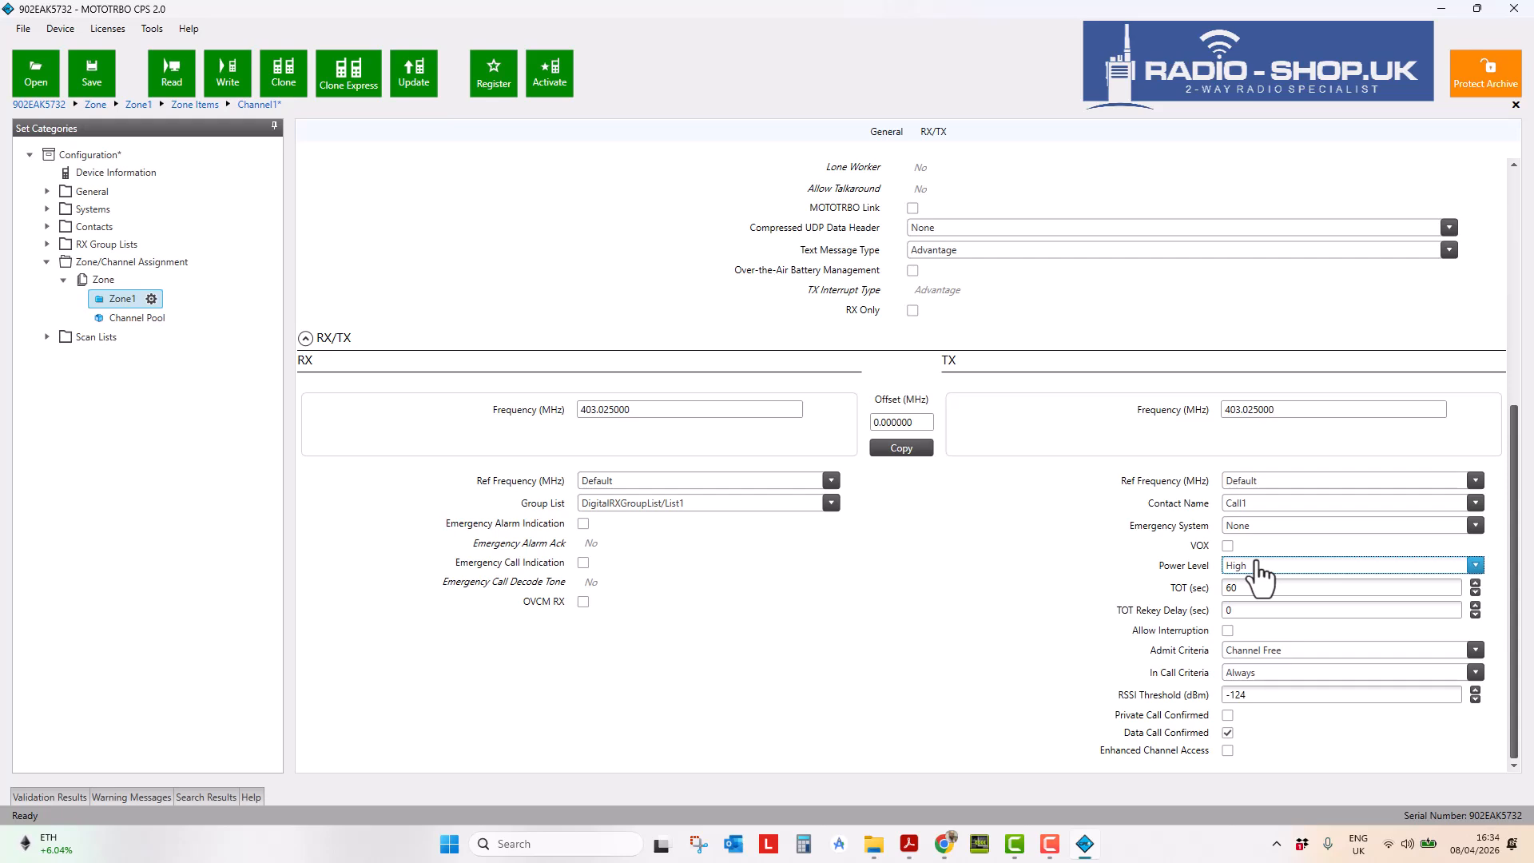
click(1294, 651)
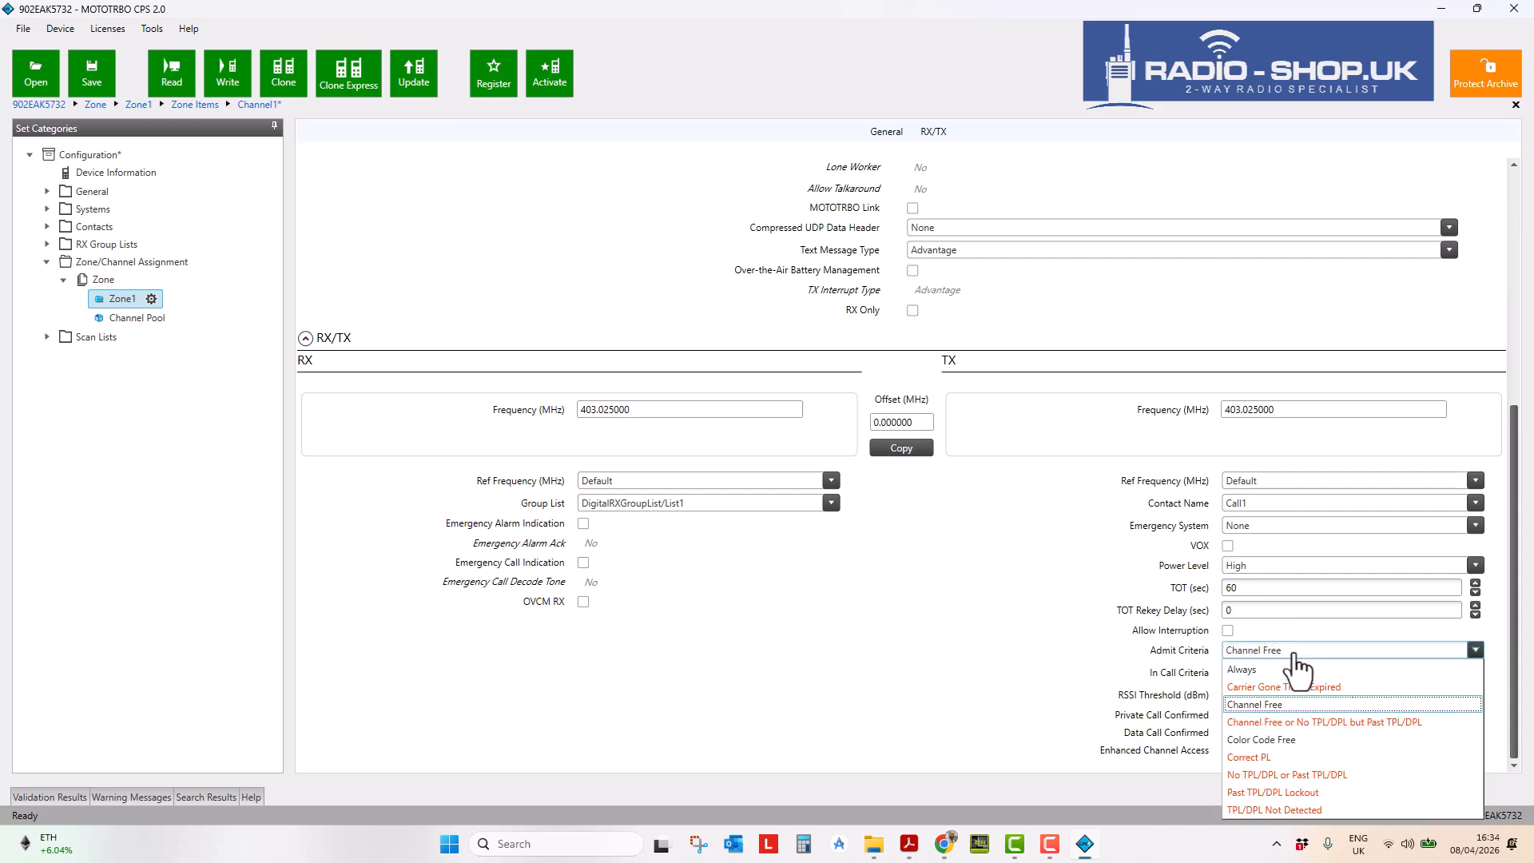
click(1297, 669)
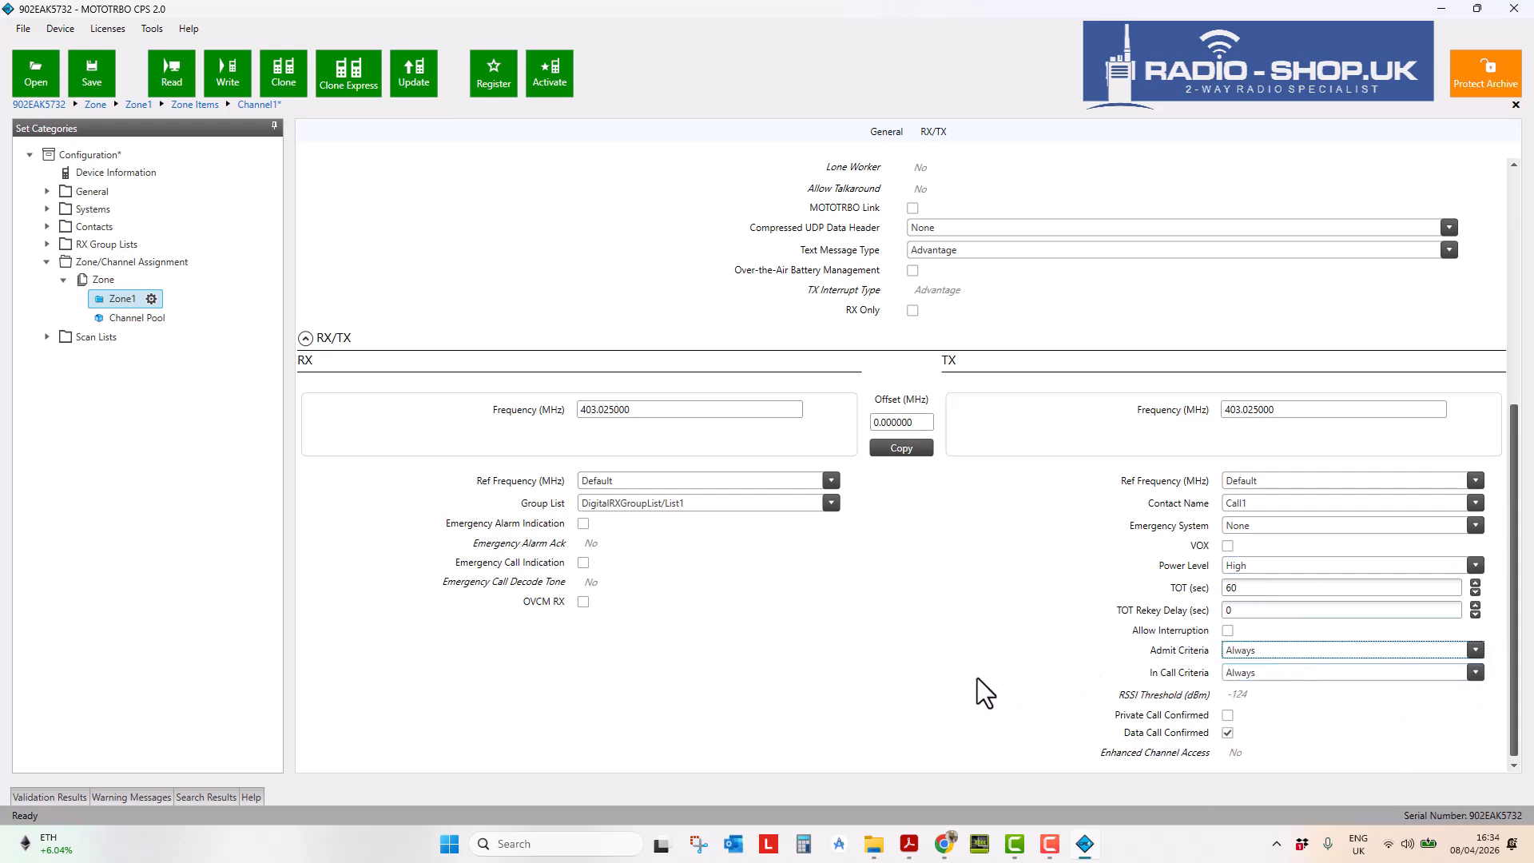
scroll(862, 647, up, 5)
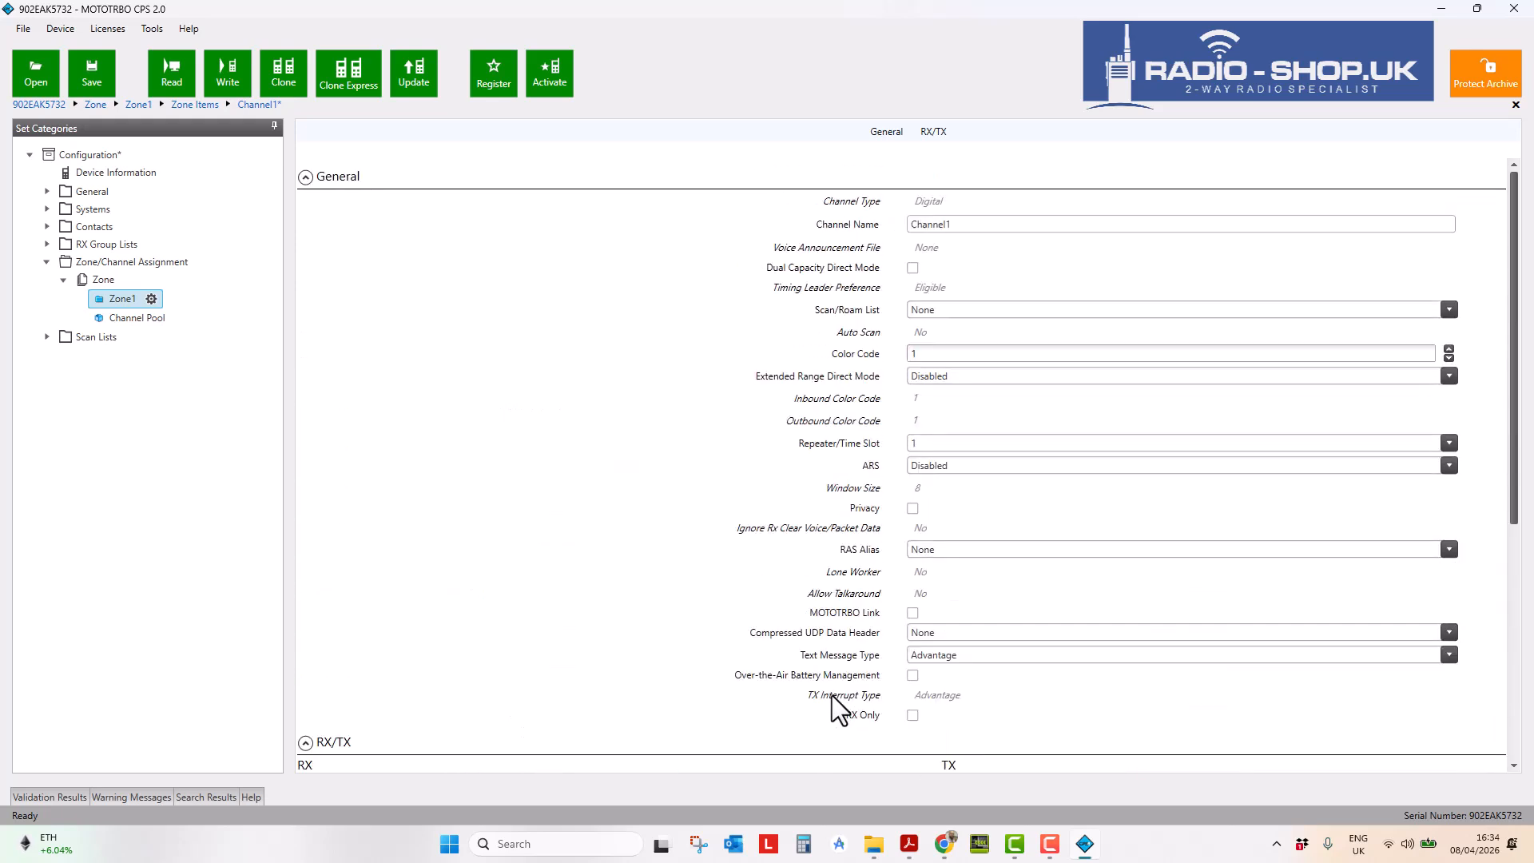
- Retype the Channel1 name and copy RX 405.000000 MHz to the TX frequency
key(BackSpace)
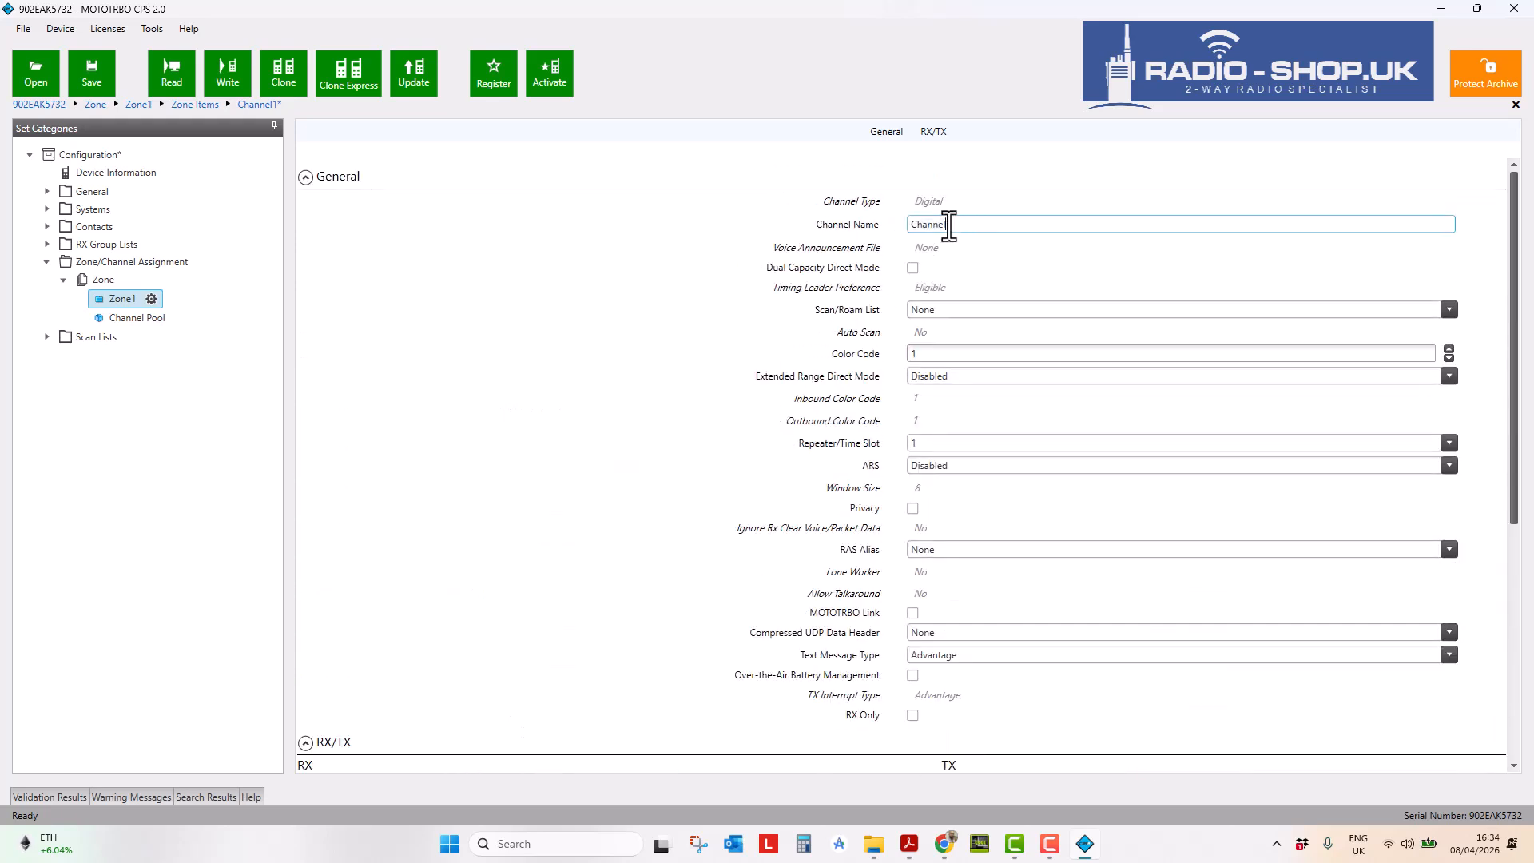
text(1)
scroll(650, 443, down, 1)
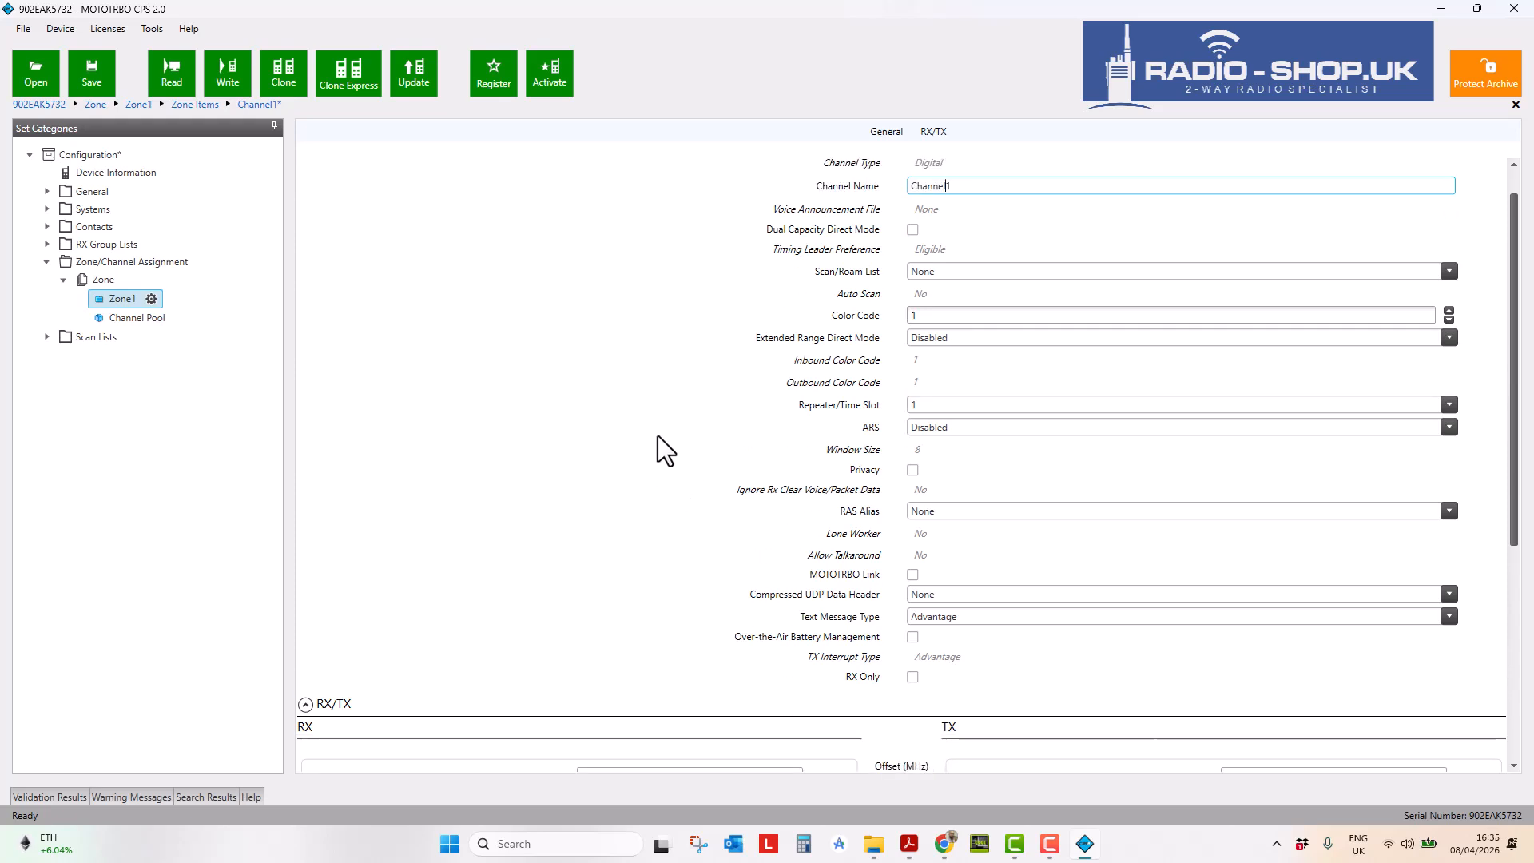
scroll(659, 434, down, 7)
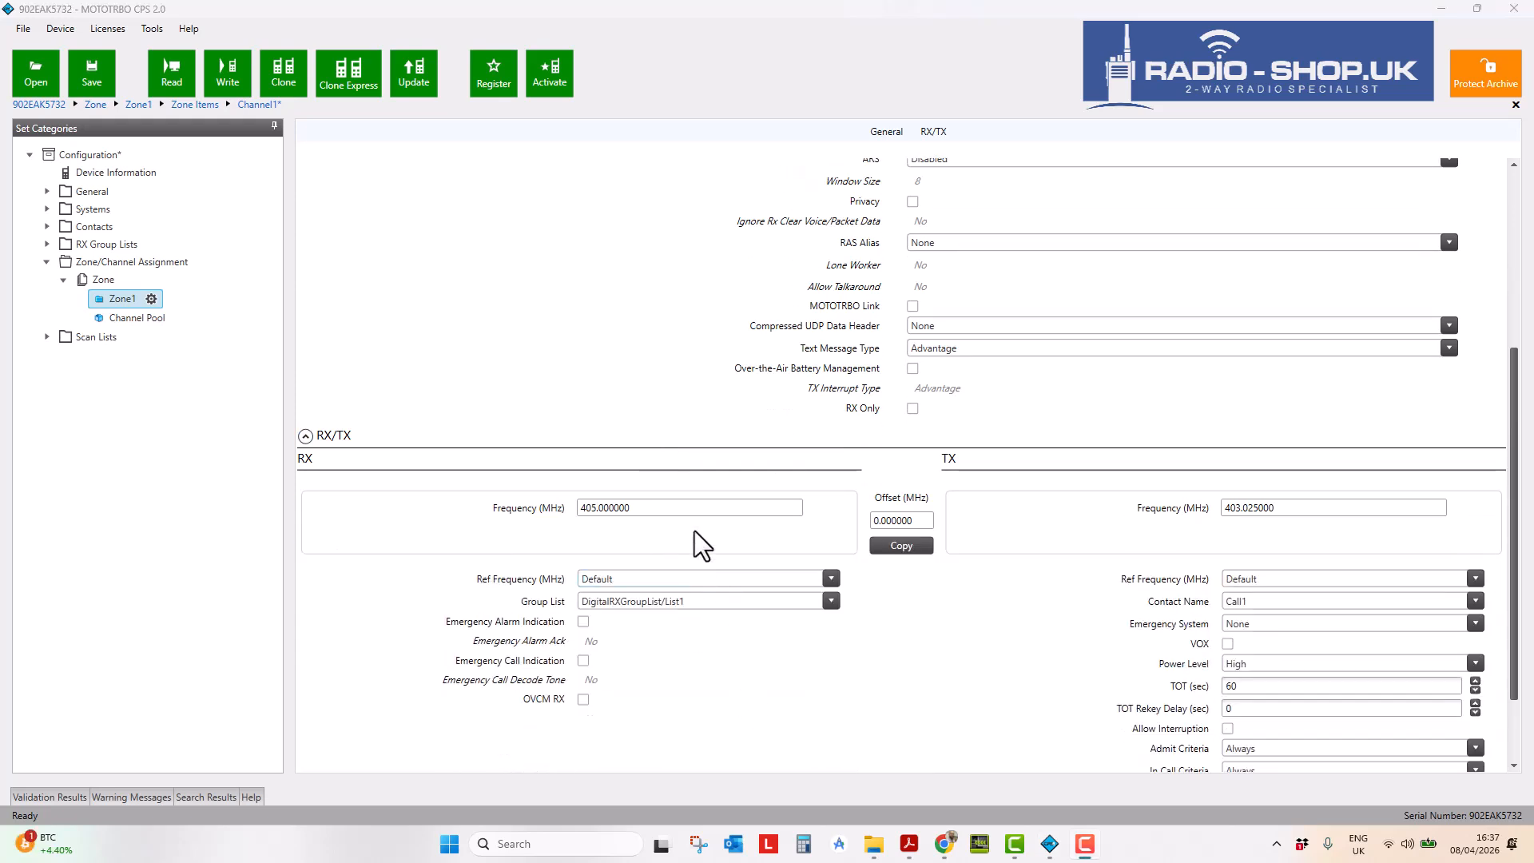
drag(681, 511, 563, 509)
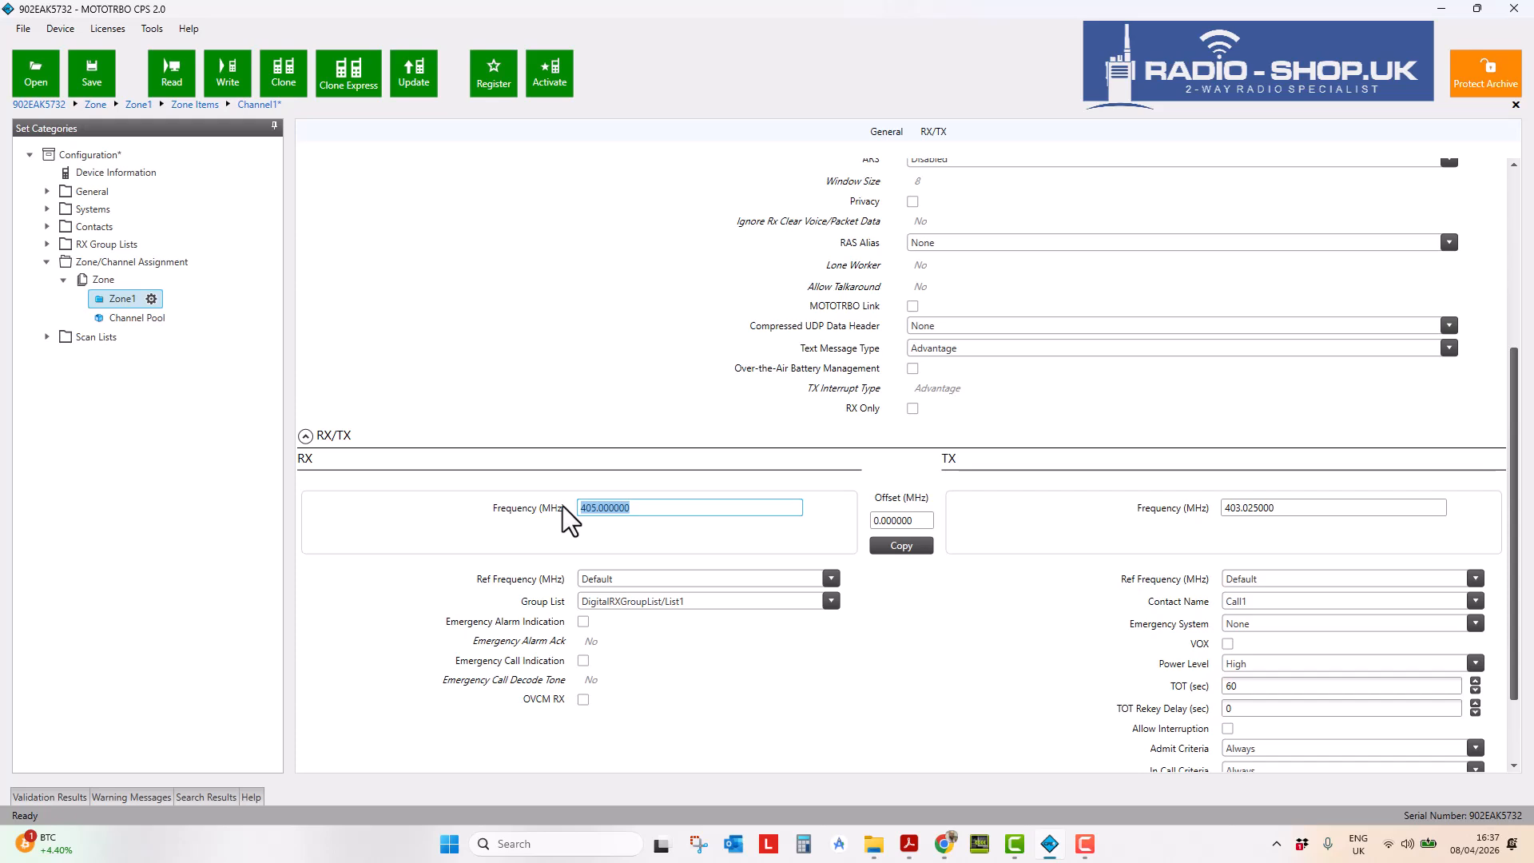
click(611, 511)
drag(1293, 505, 1226, 505)
click(887, 543)
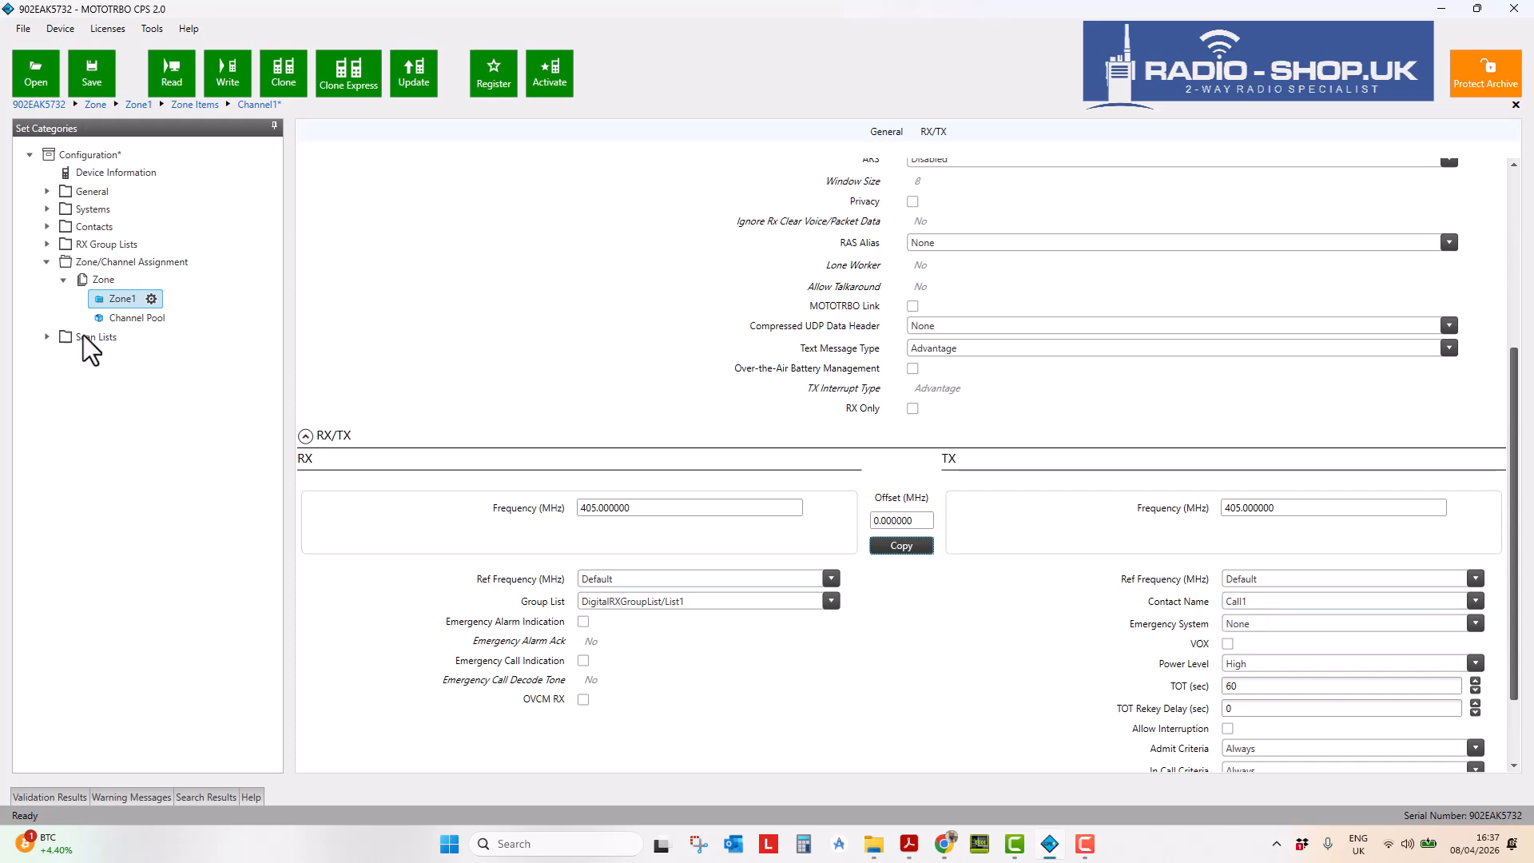
- Rename contact Call1 to 'Group 1' with Call ID 100
click(46, 226)
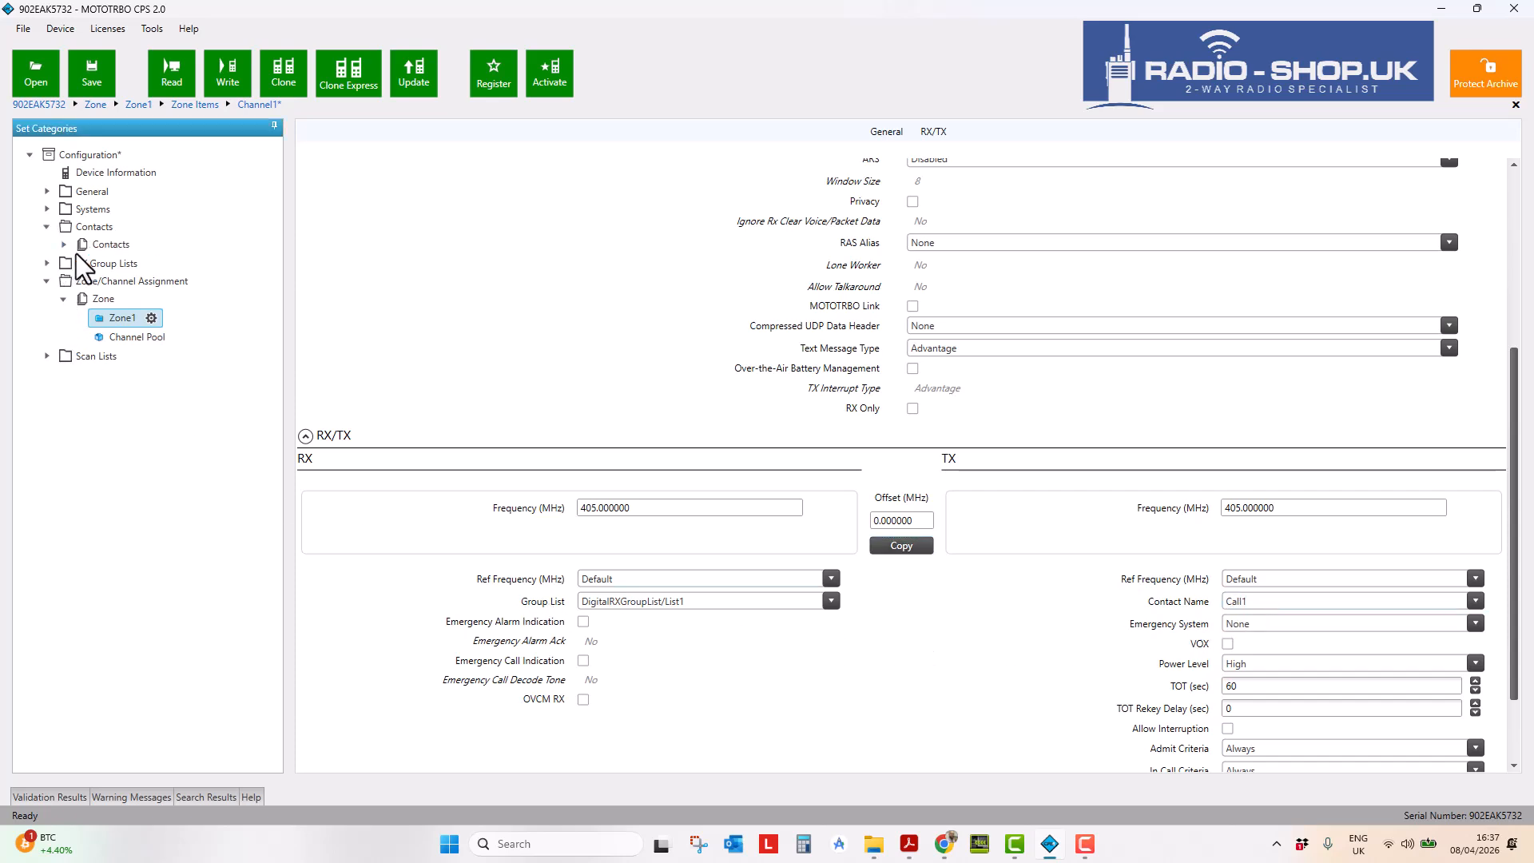
click(63, 245)
click(119, 262)
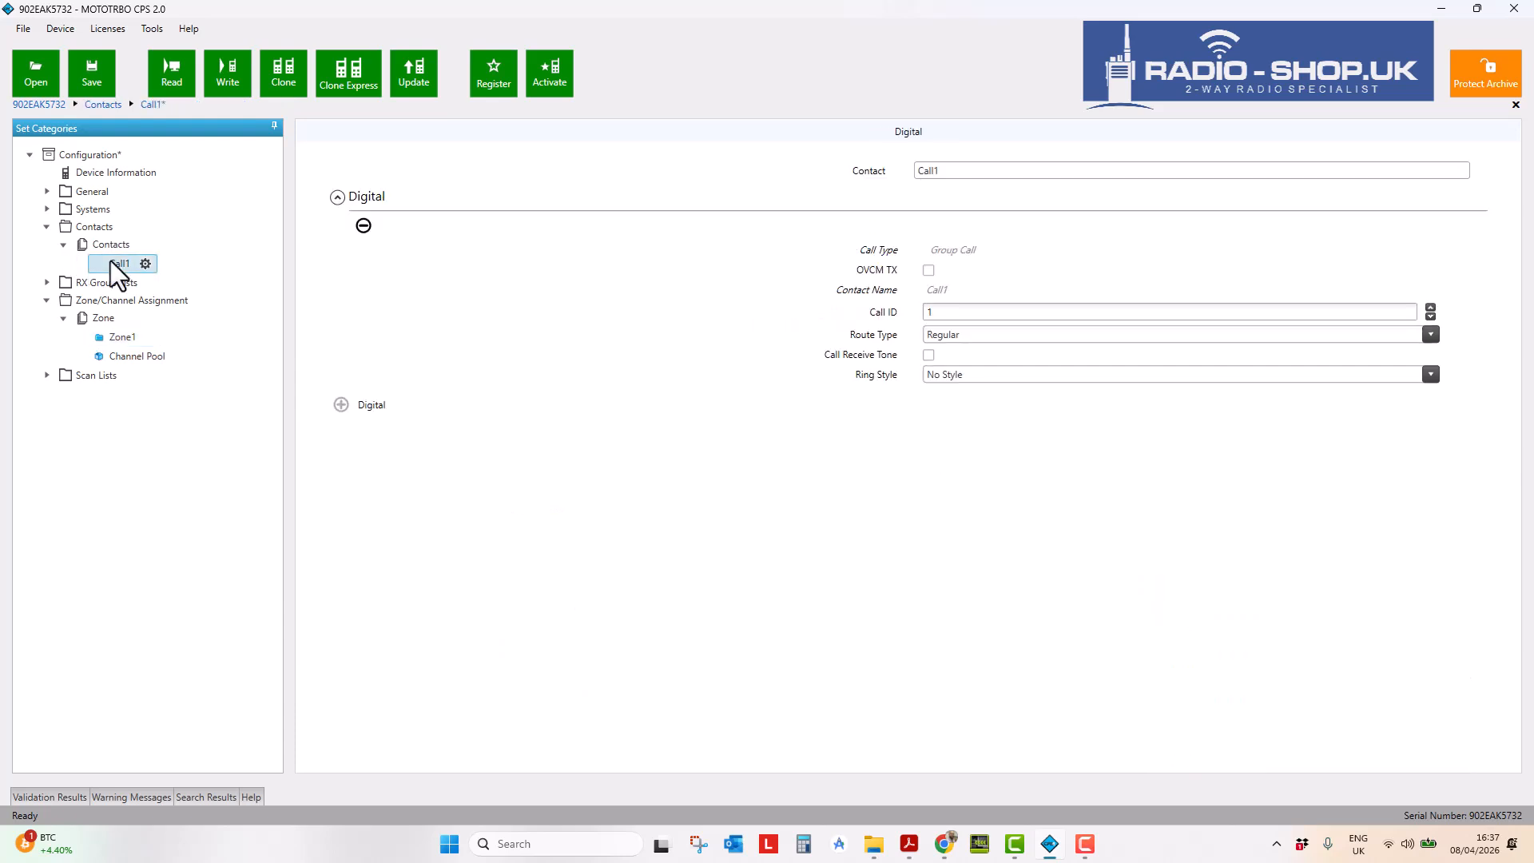
click(986, 168)
text(gr)
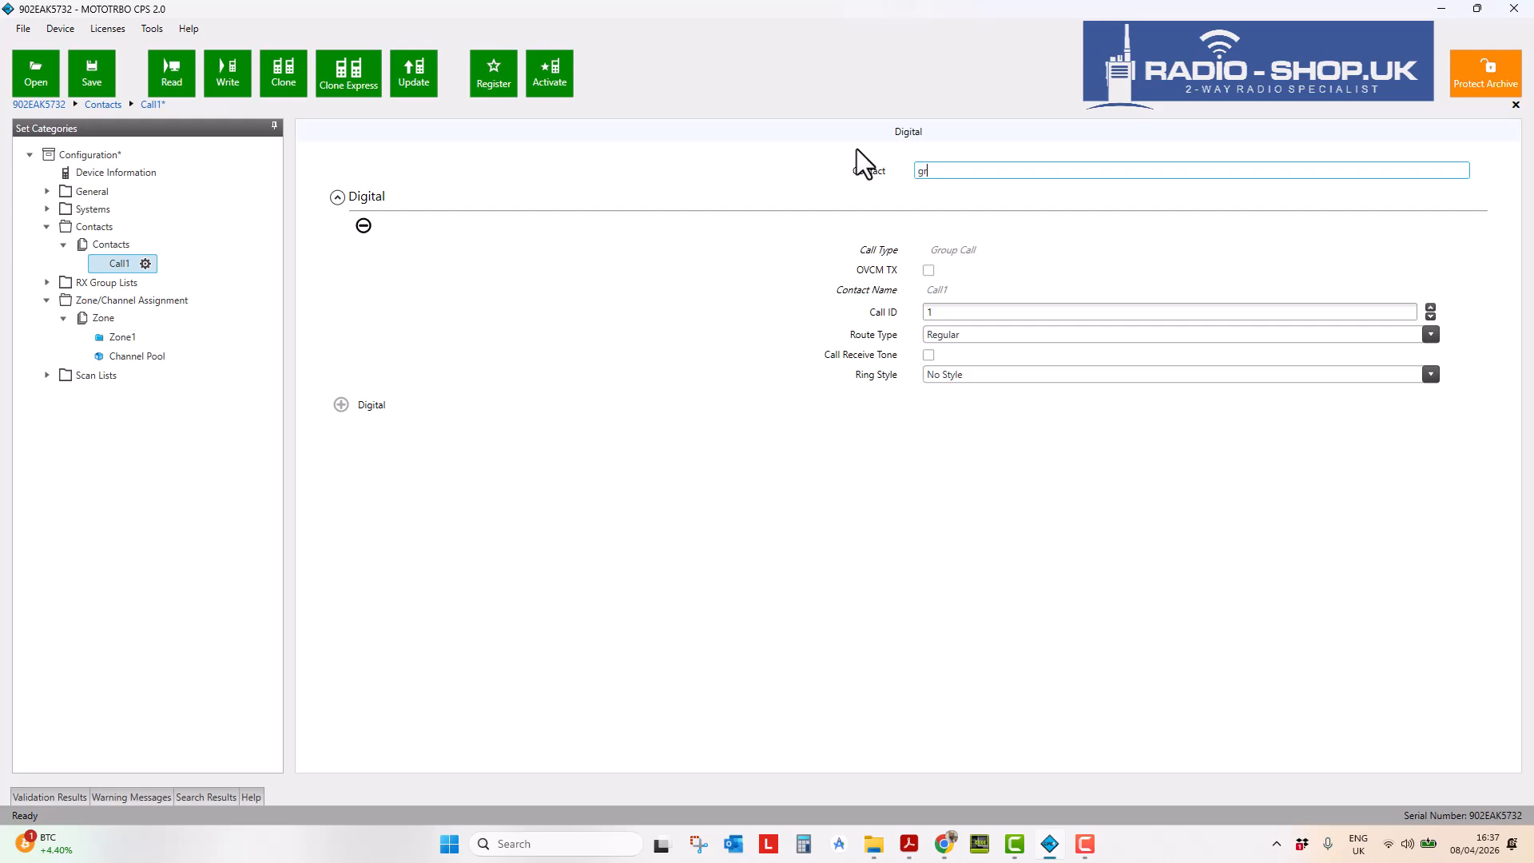
text(oup 1)
click(924, 171)
key(BackSpace)
text(G)
click(949, 311)
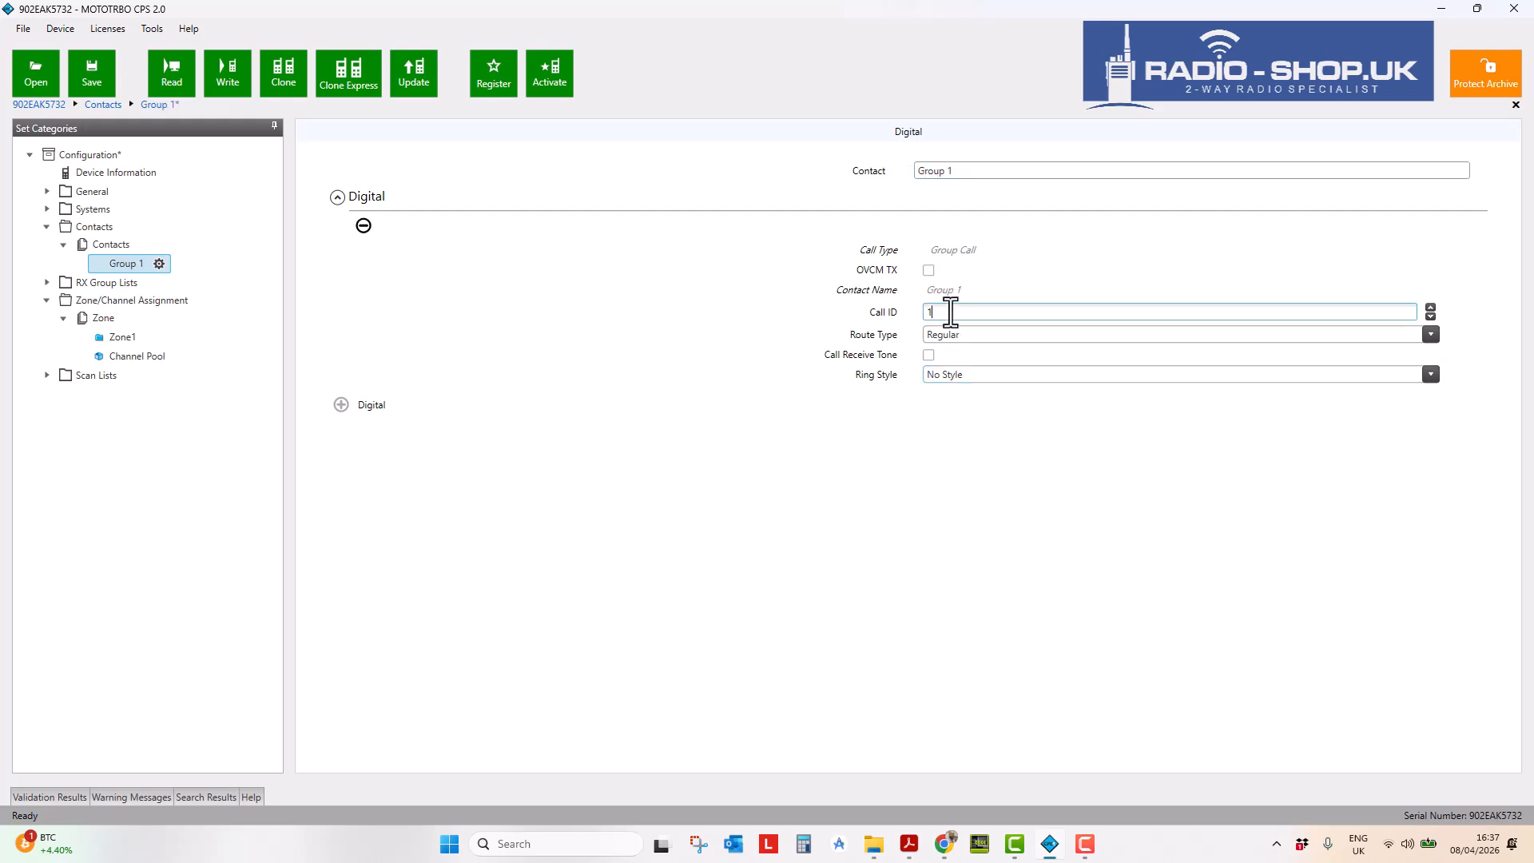
text(00)
- Add a Group Call contact 'Group 2' with Call ID 200
right_click(103, 262)
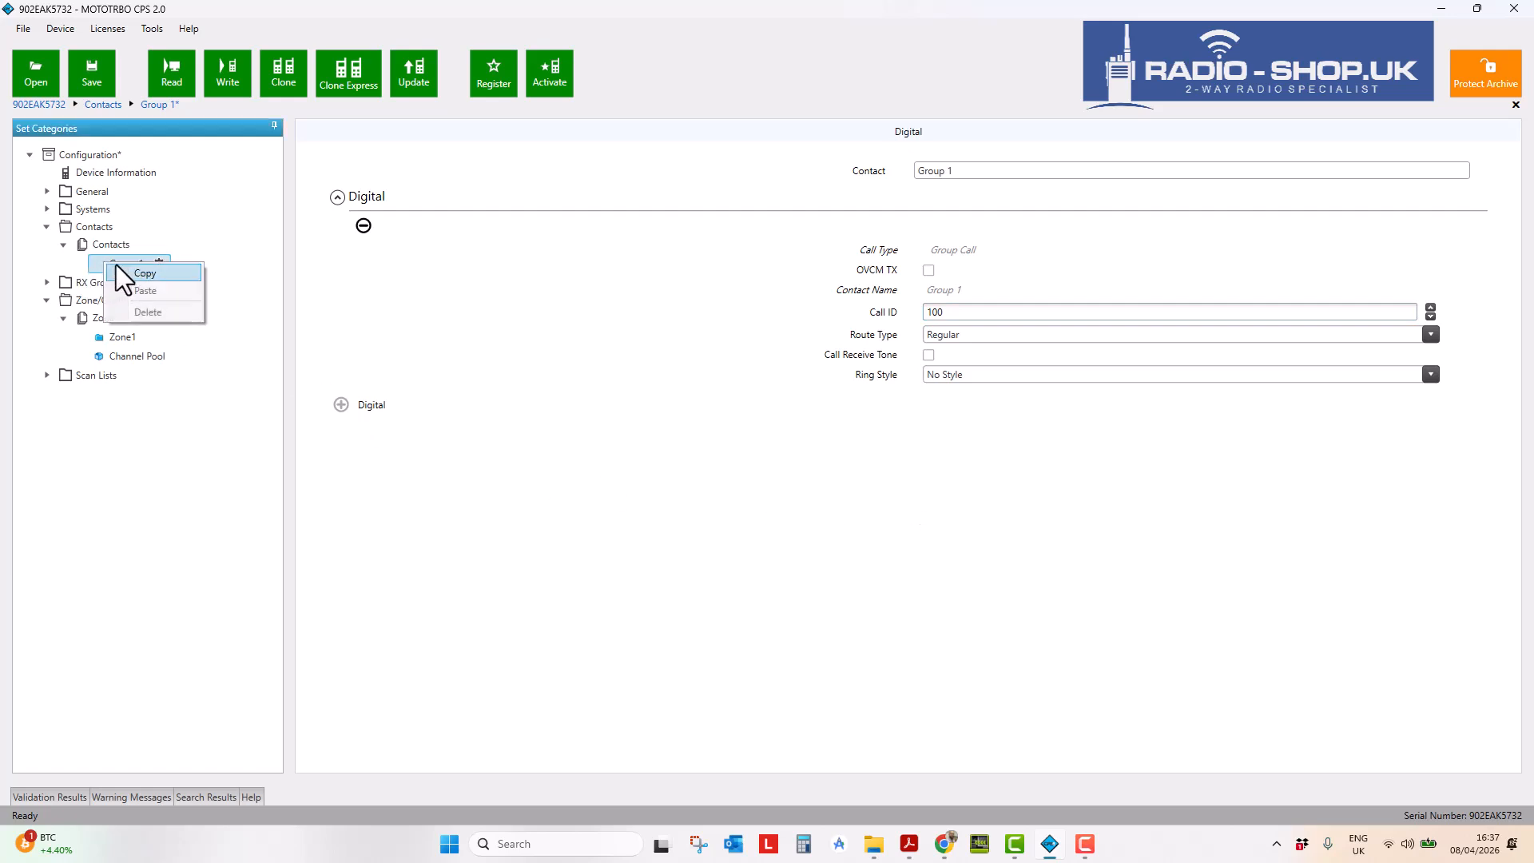
click(143, 273)
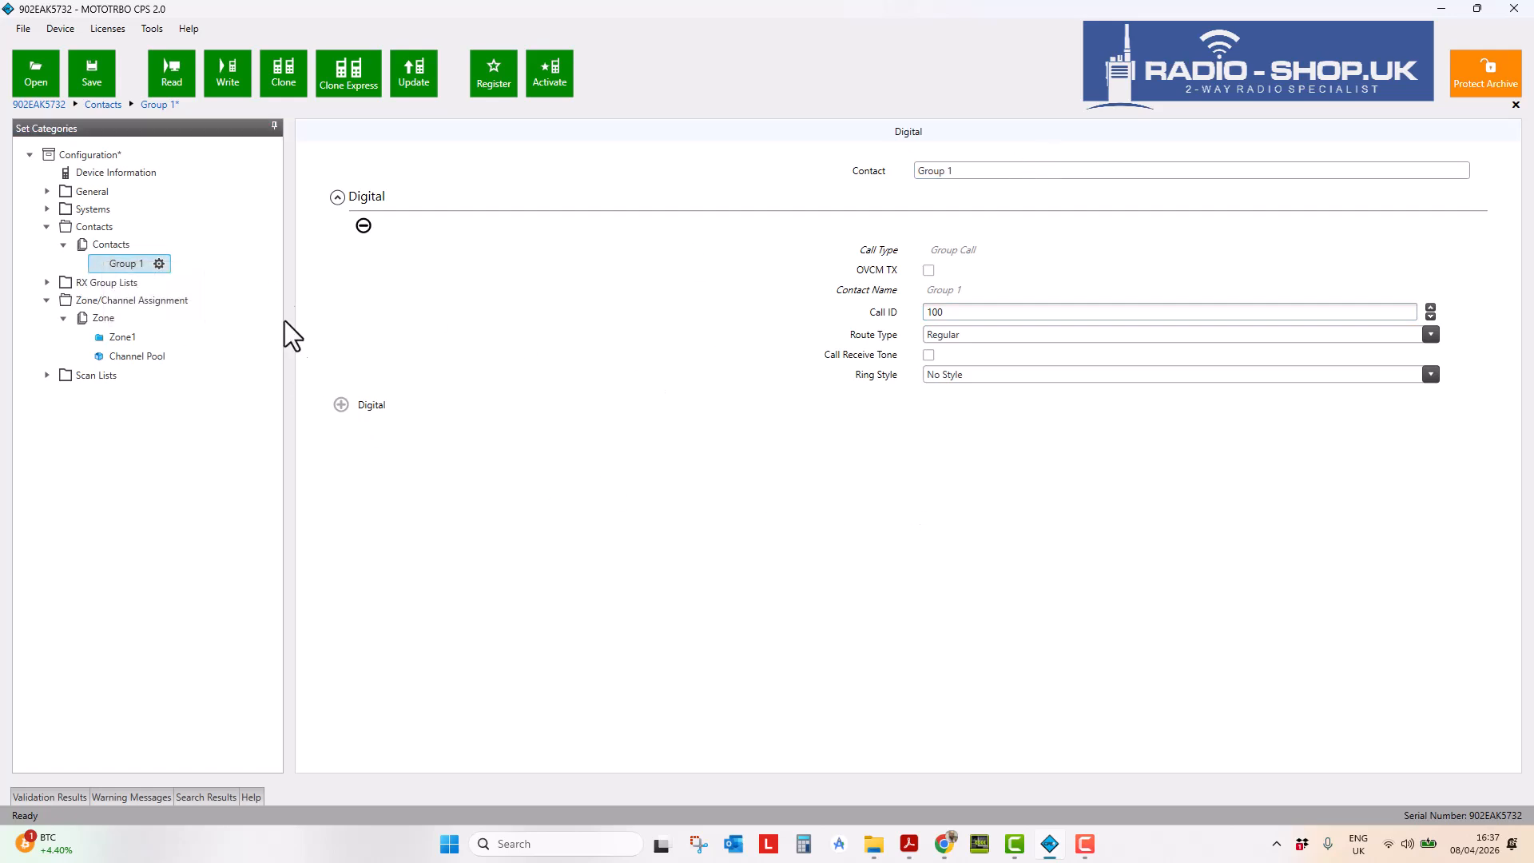
click(104, 241)
right_click(104, 241)
click(336, 145)
click(337, 144)
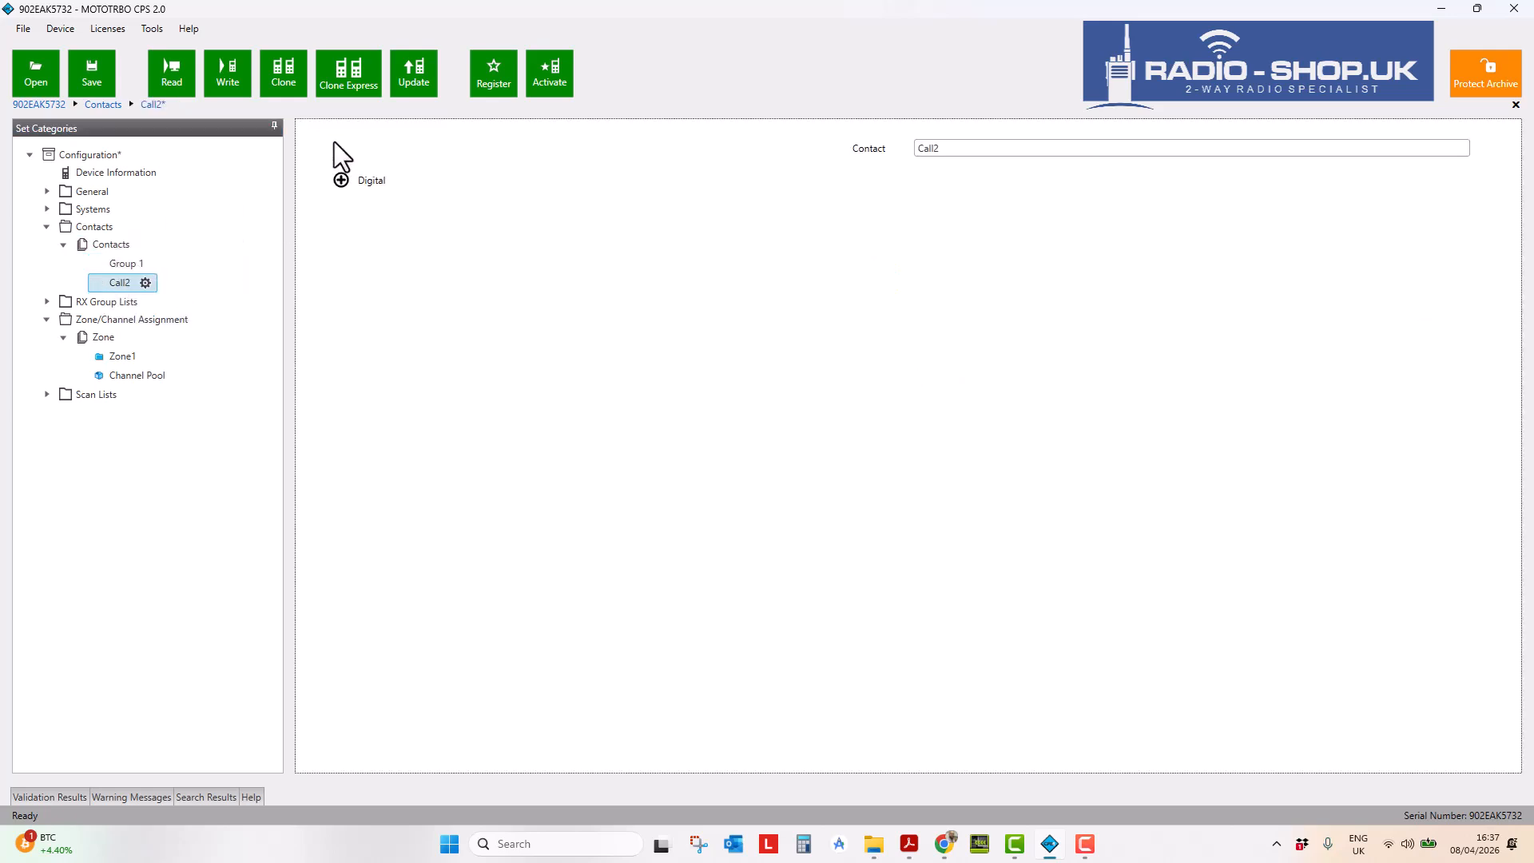
click(341, 179)
click(787, 441)
double_click(952, 169)
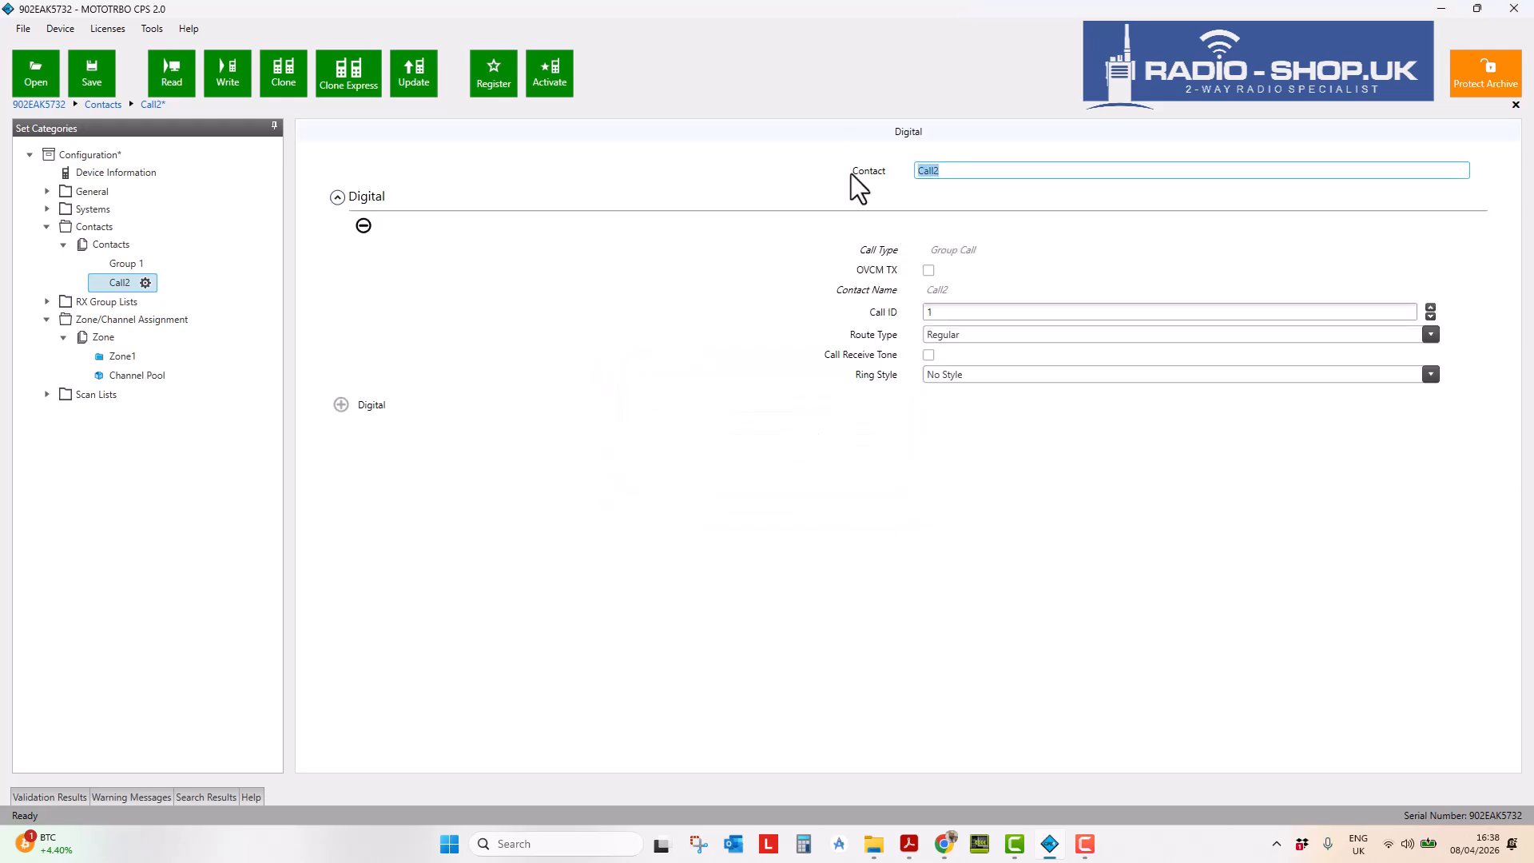
text(Group 2)
double_click(950, 309)
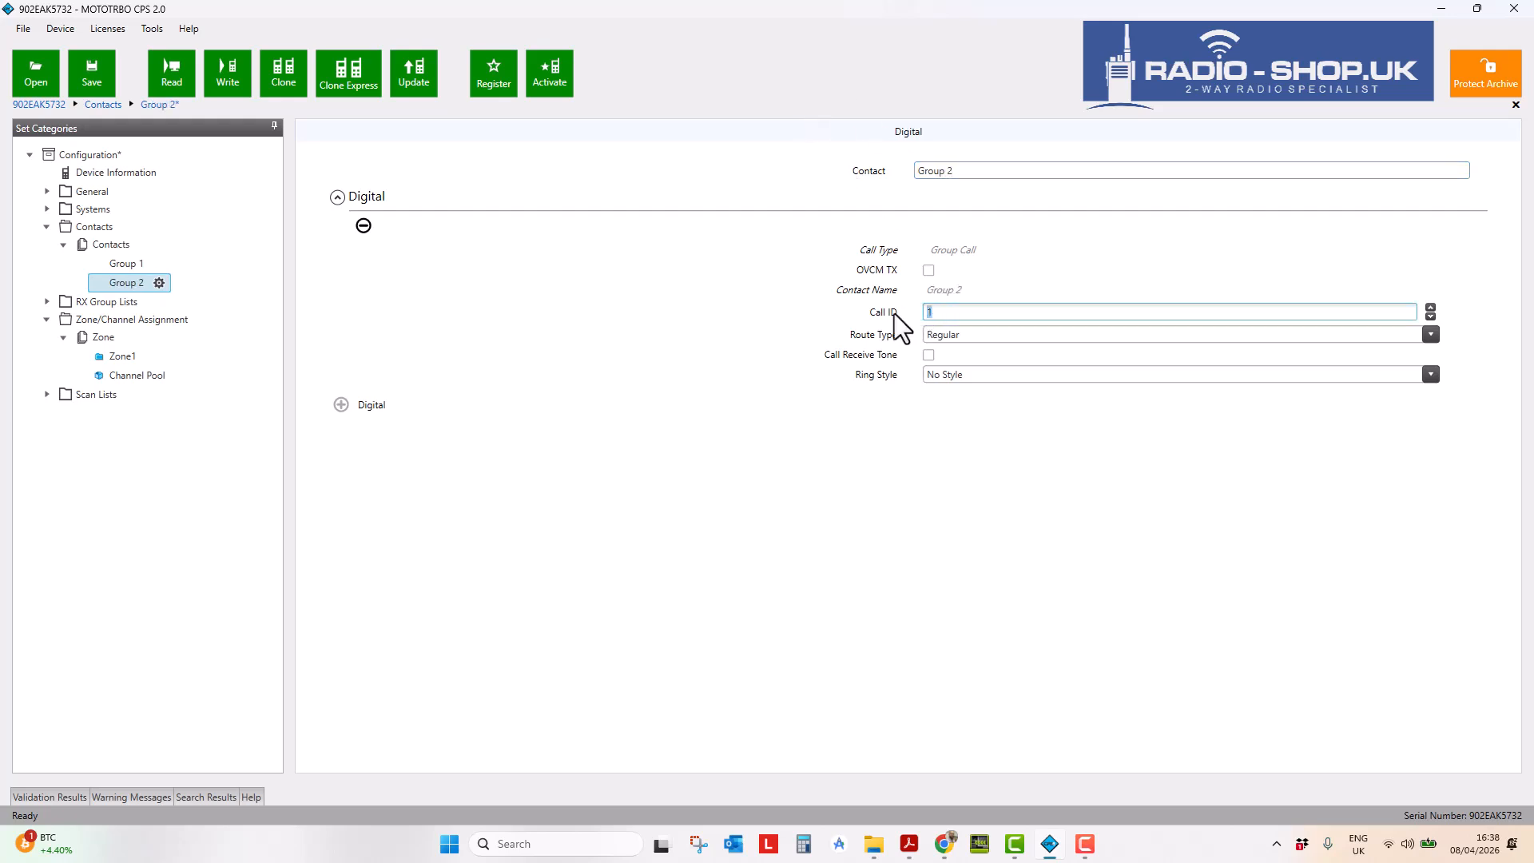
text(200)
- Add a Group Call contact 'Group 3' with Call ID 300
click(111, 244)
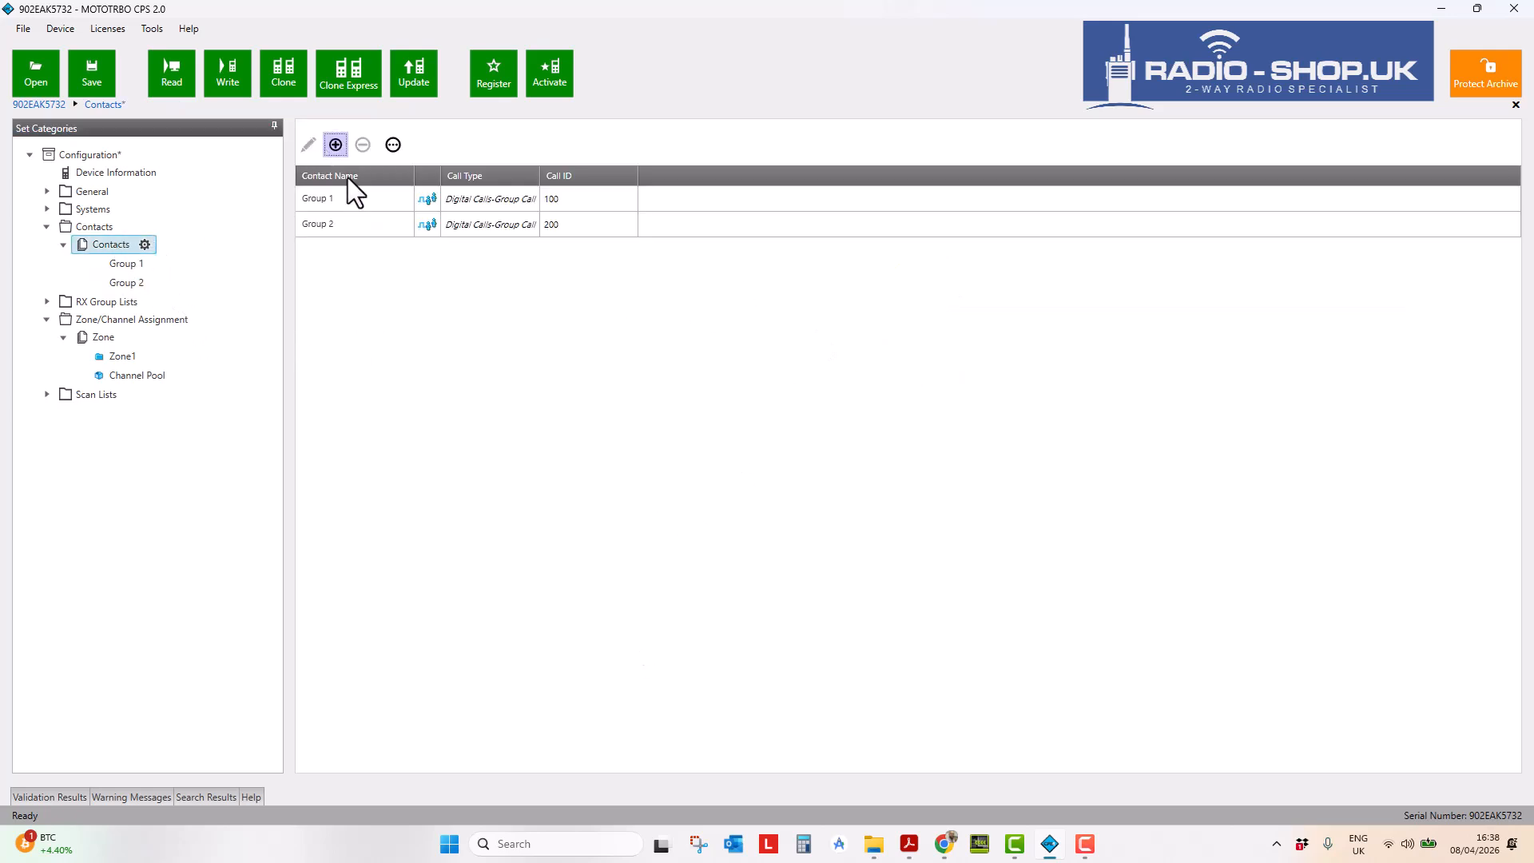
click(331, 151)
click(342, 180)
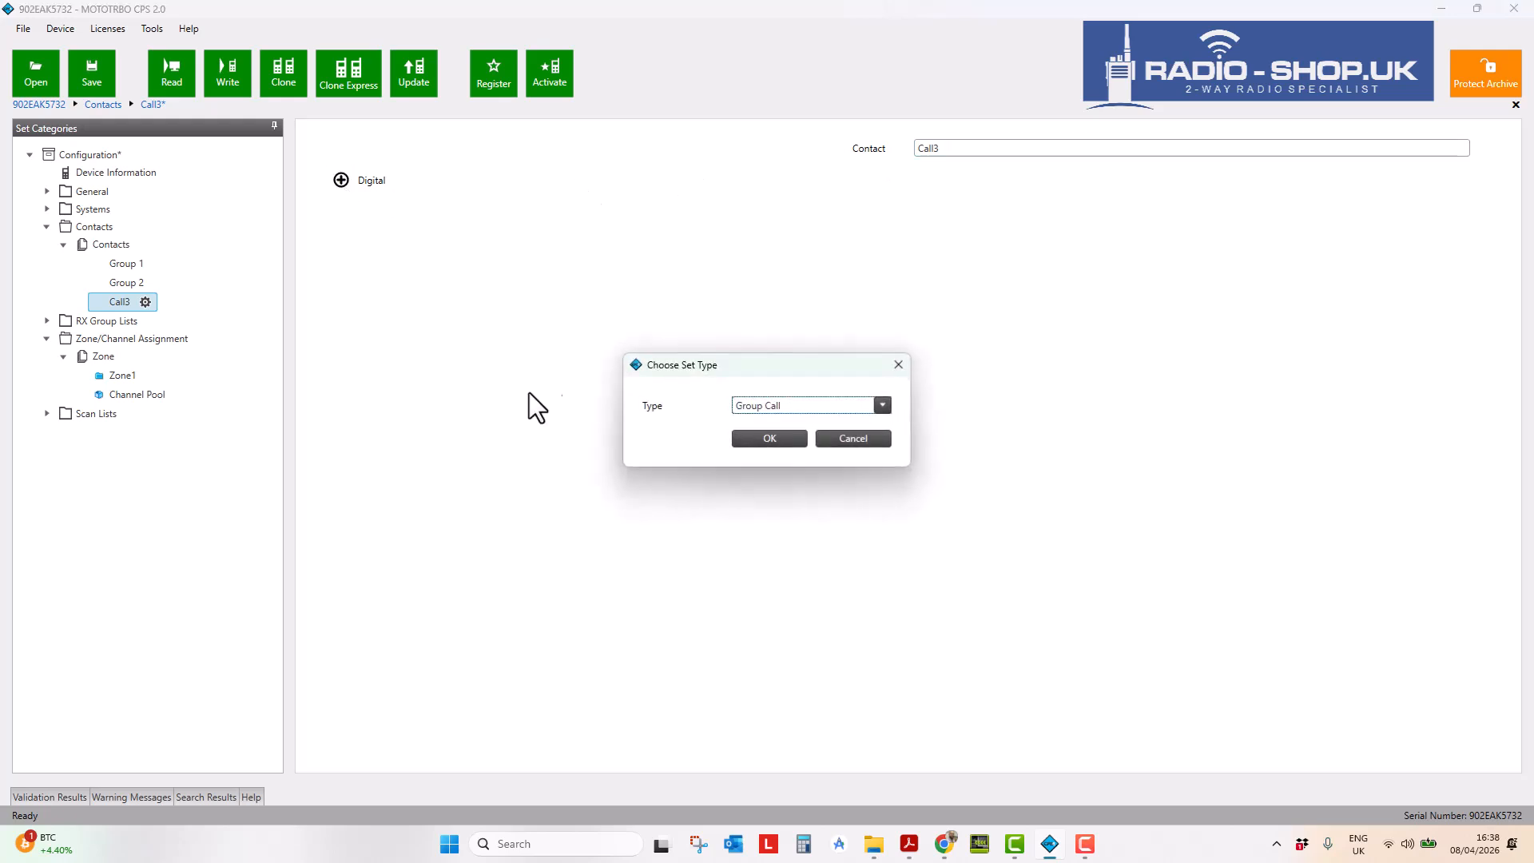
click(770, 437)
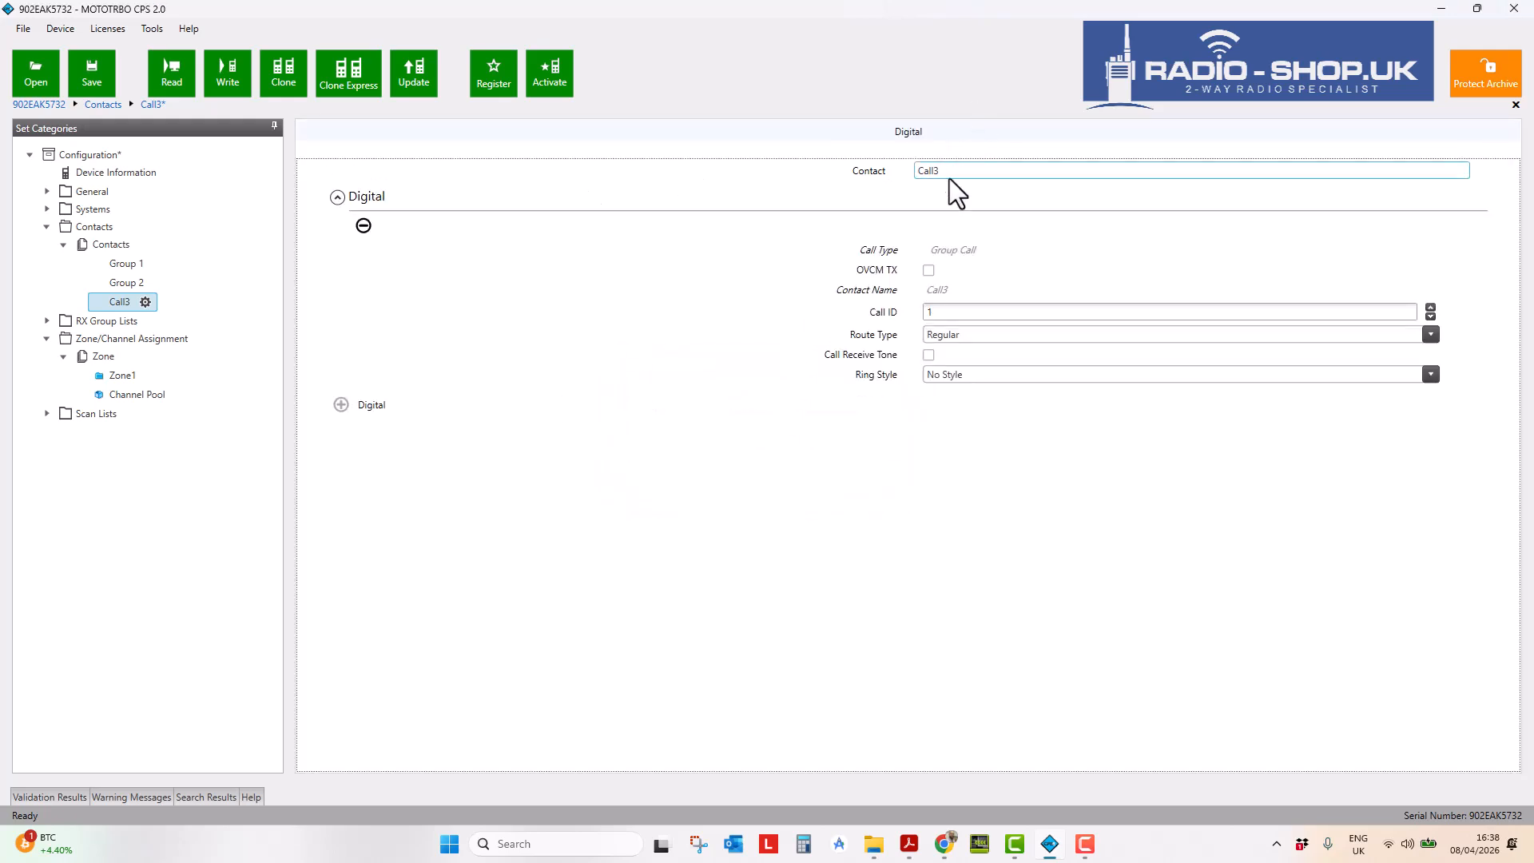
drag(947, 175, 852, 179)
text(Group 3)
click(926, 311)
text(300)
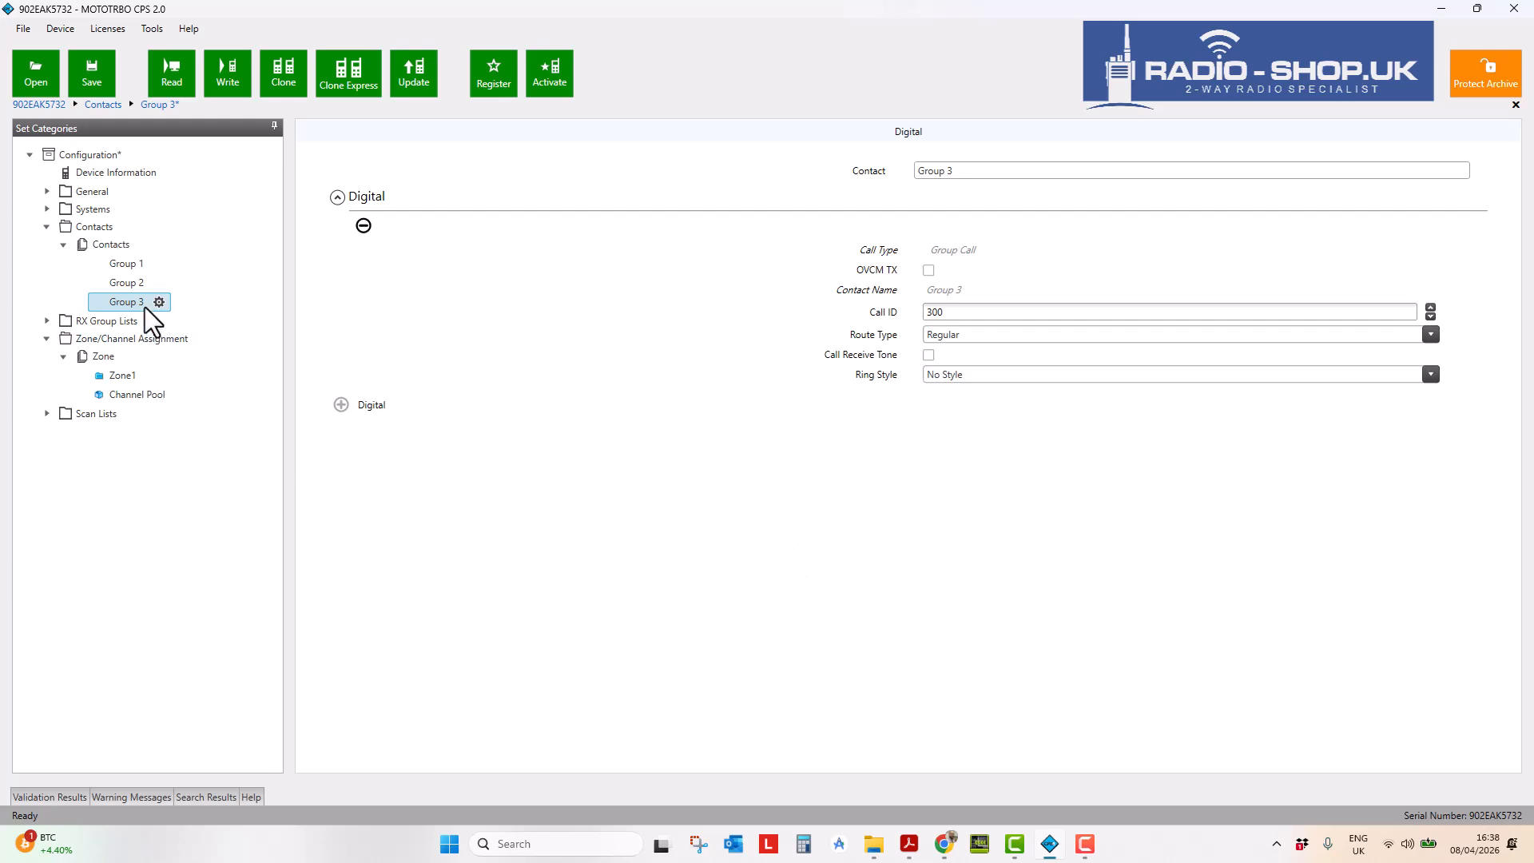
click(121, 251)
- Add a new contact and rename it from Call4 to 'Group 4'
right_click(119, 247)
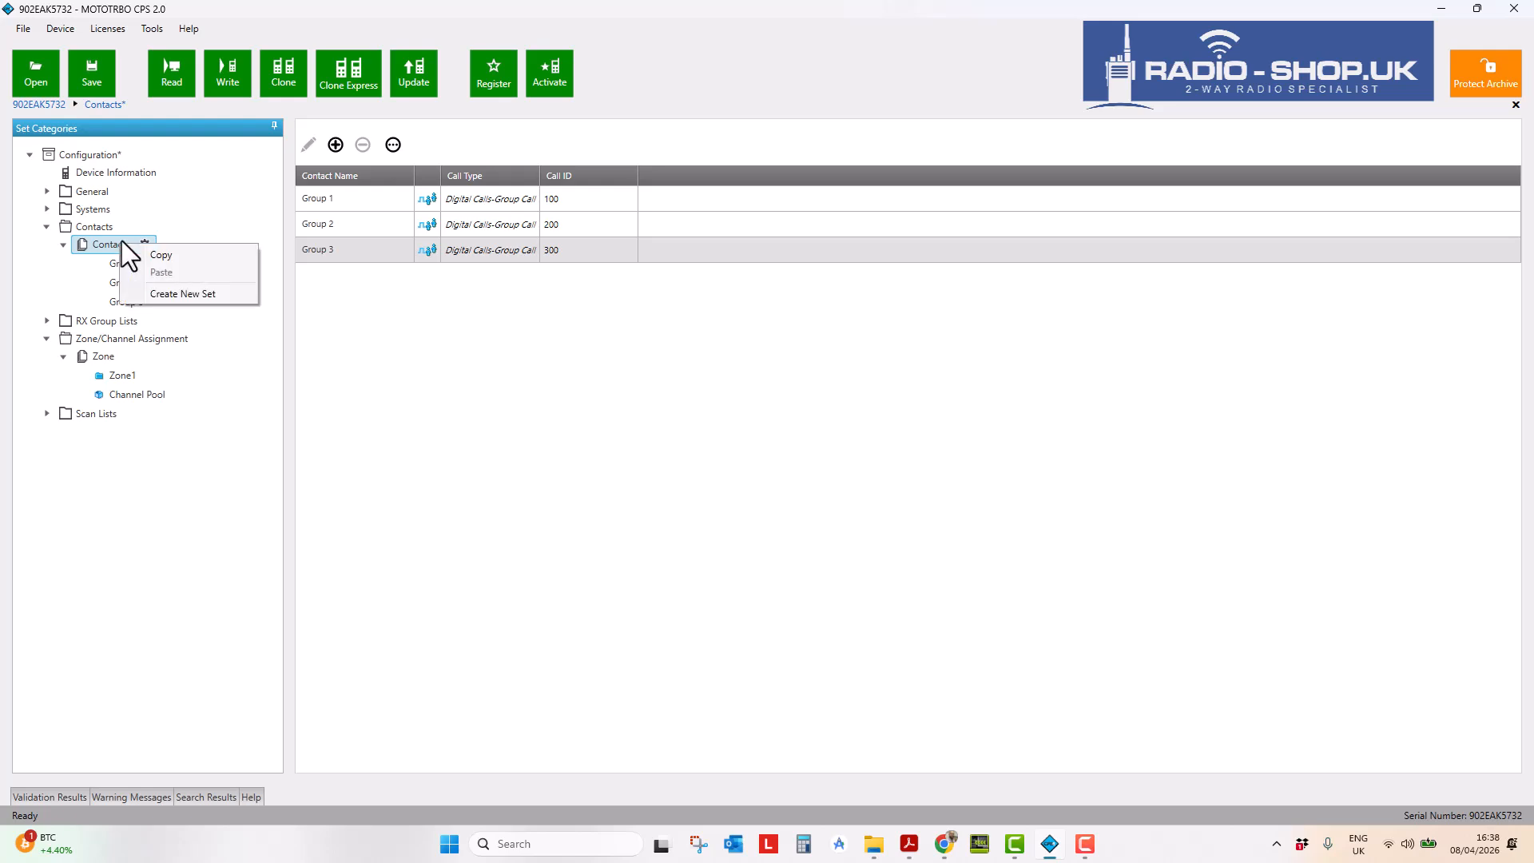
click(161, 256)
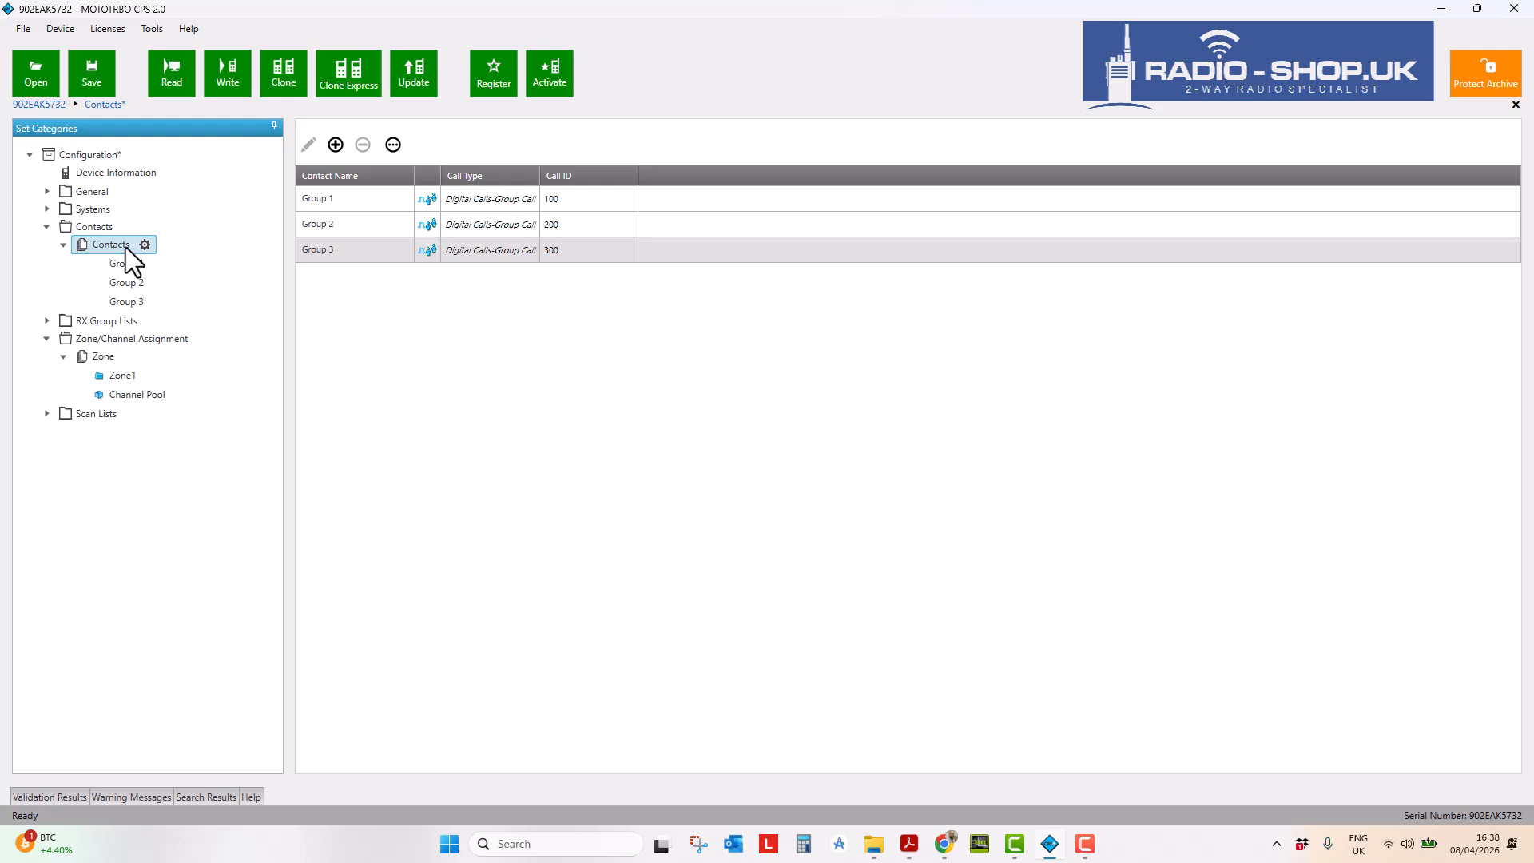
right_click(127, 246)
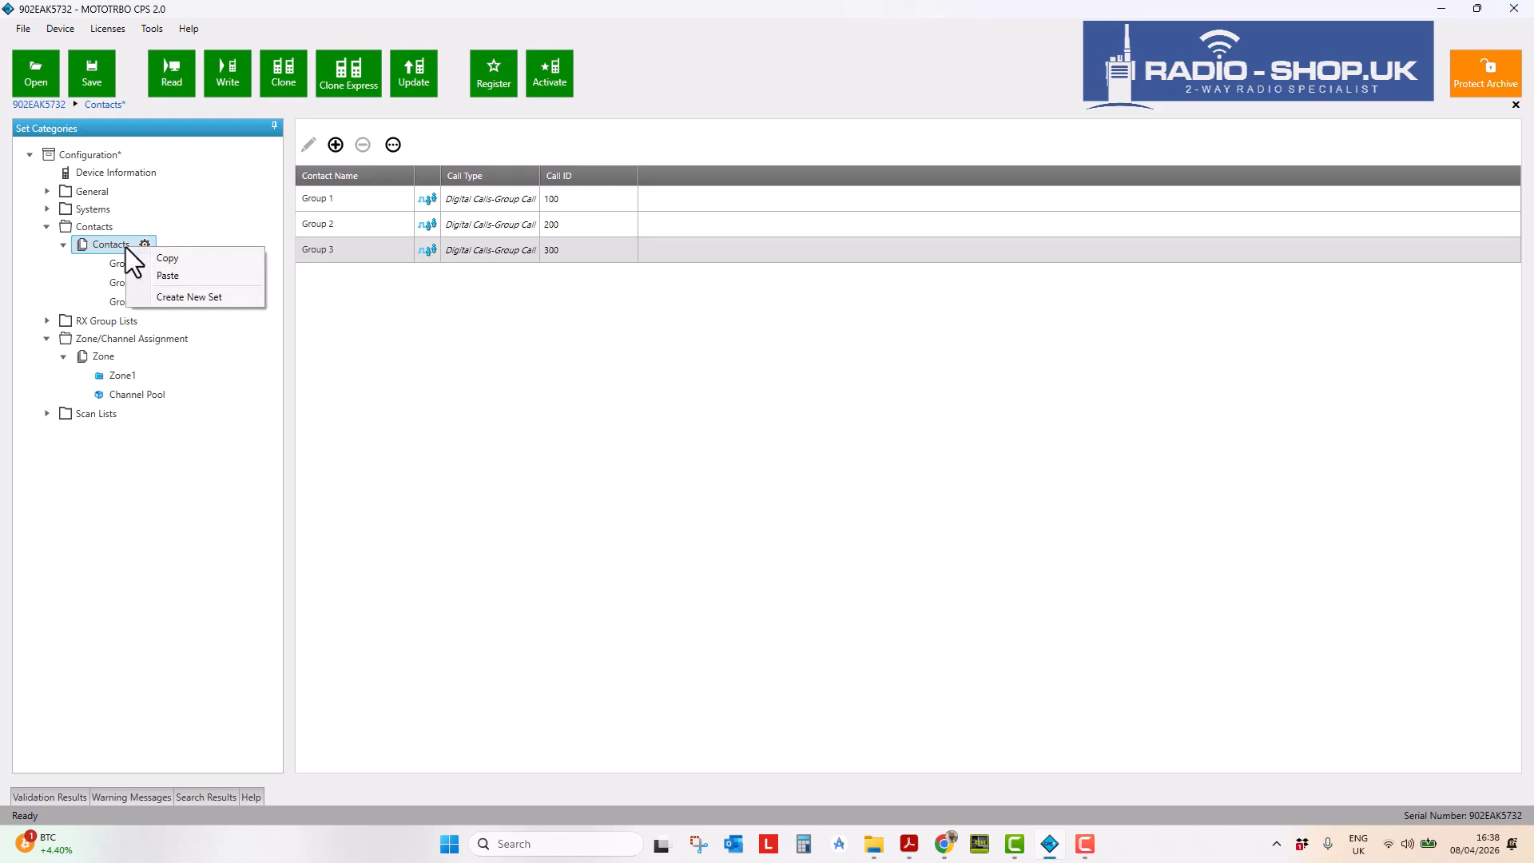
click(112, 248)
click(335, 145)
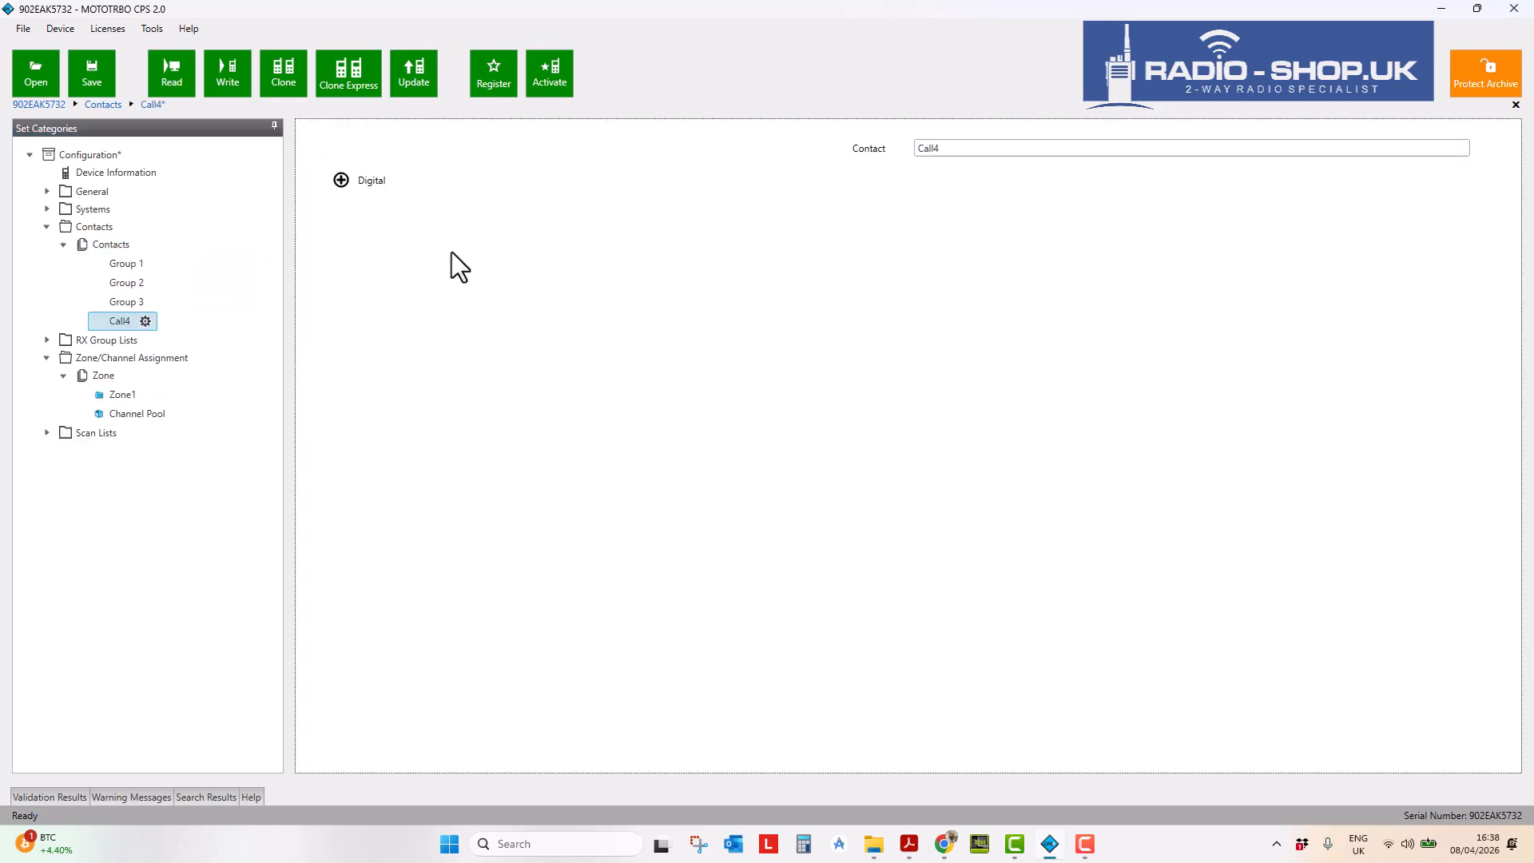
drag(993, 151, 831, 150)
text(Group 4)
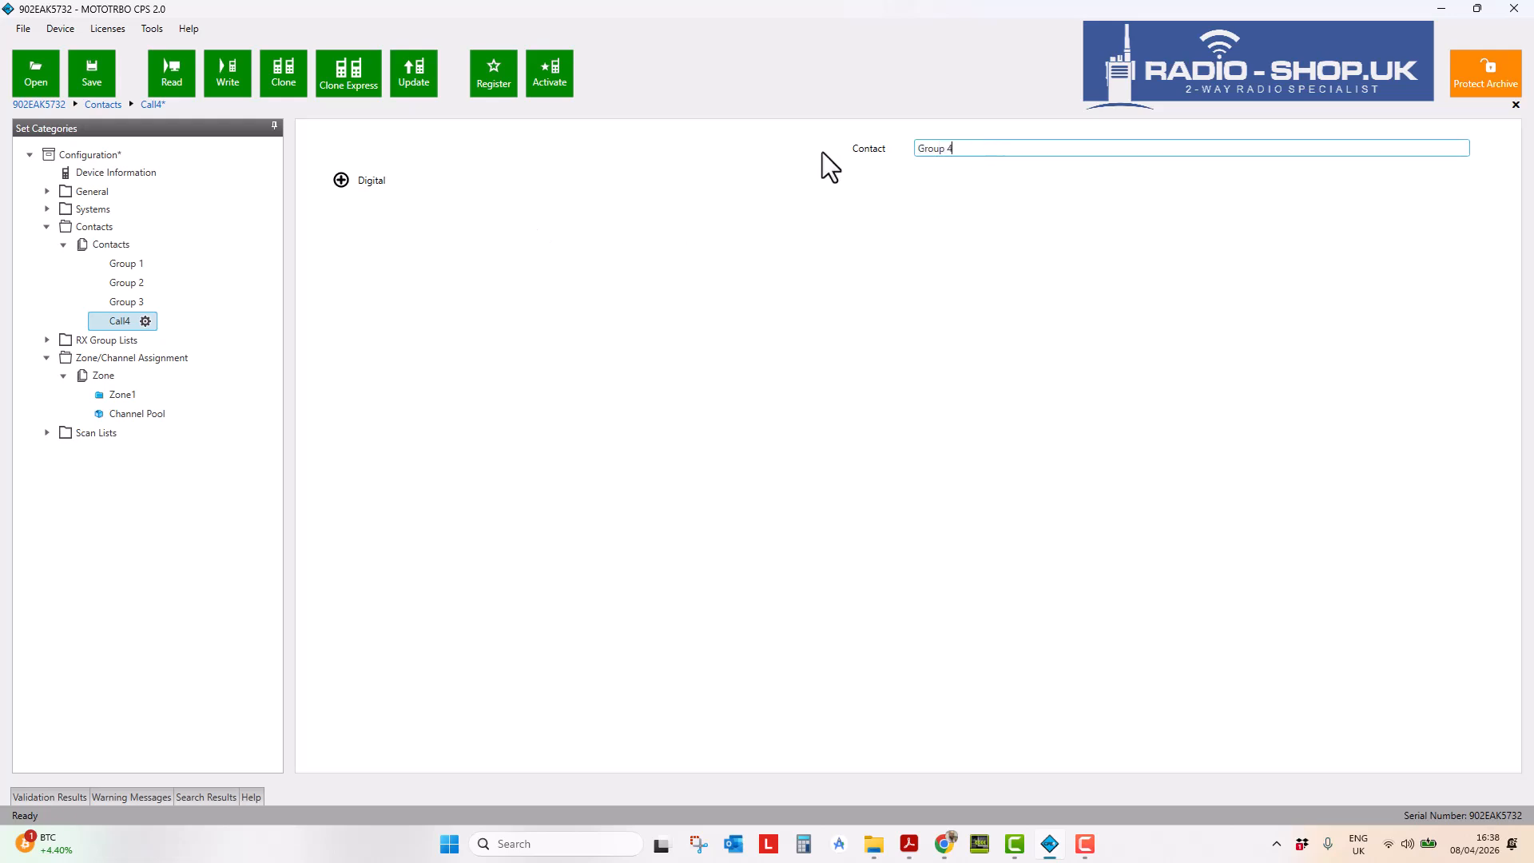
click(759, 433)
- Give Group 4 a Group Call digital setting with Call ID 400
click(343, 182)
click(798, 439)
click(961, 312)
key(BackSpace)
text(400)
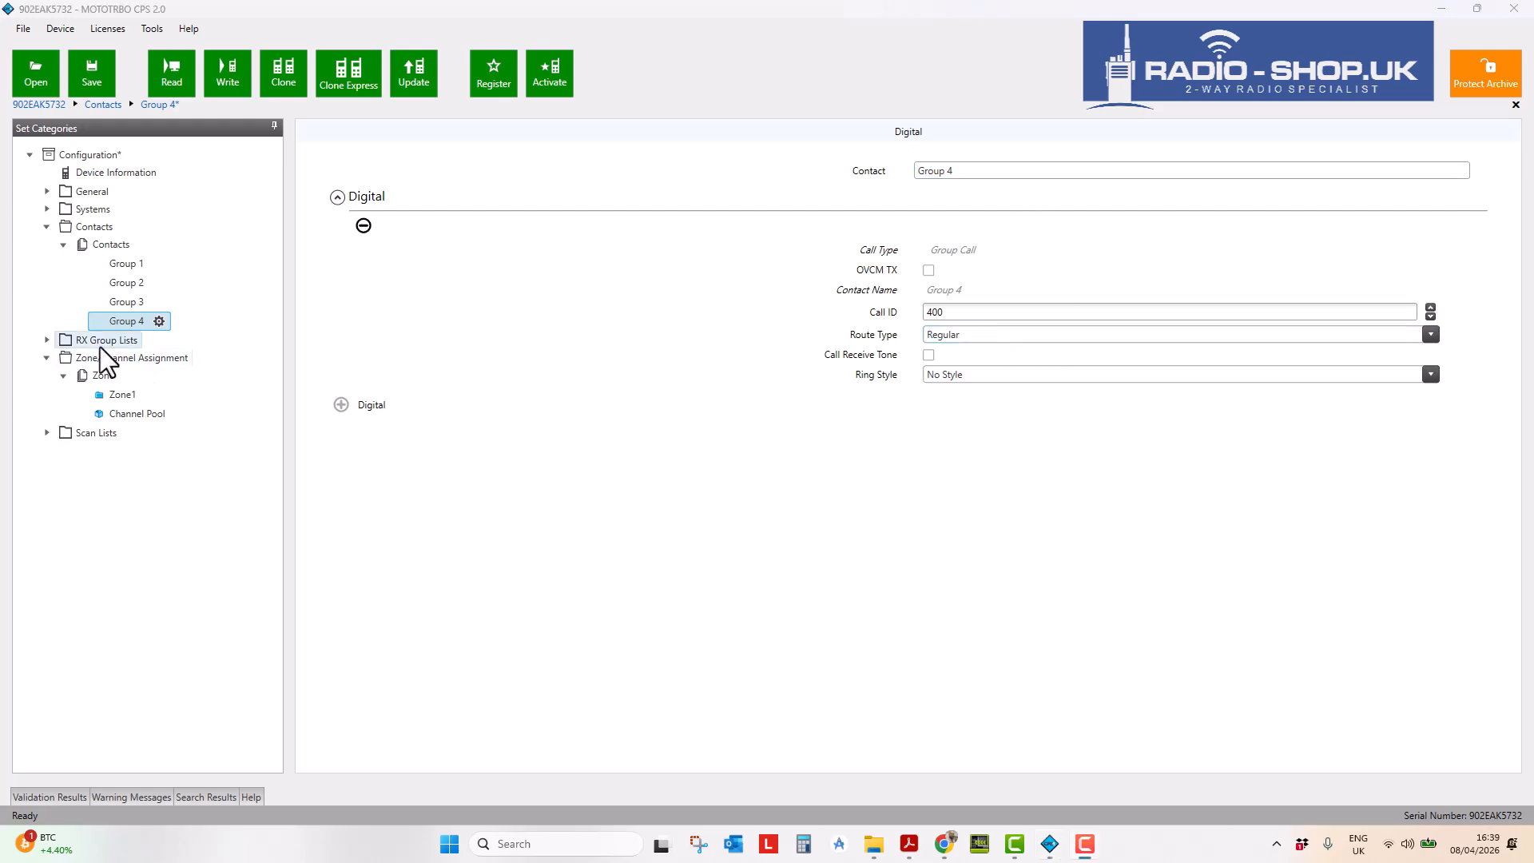
click(49, 342)
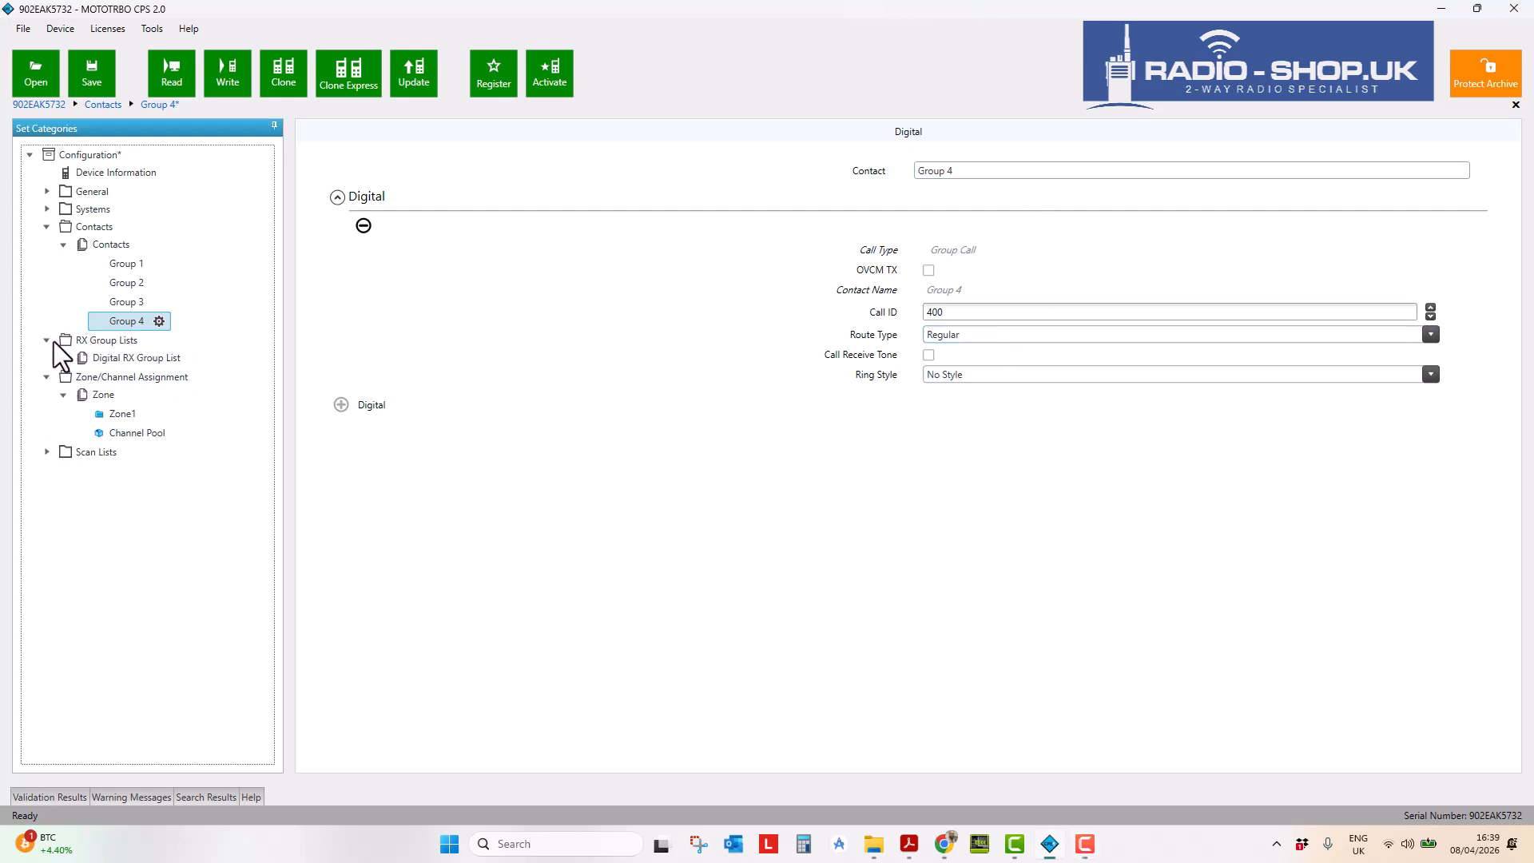
- Check List1's members and add three new RX group lists, List2 to List4
click(97, 361)
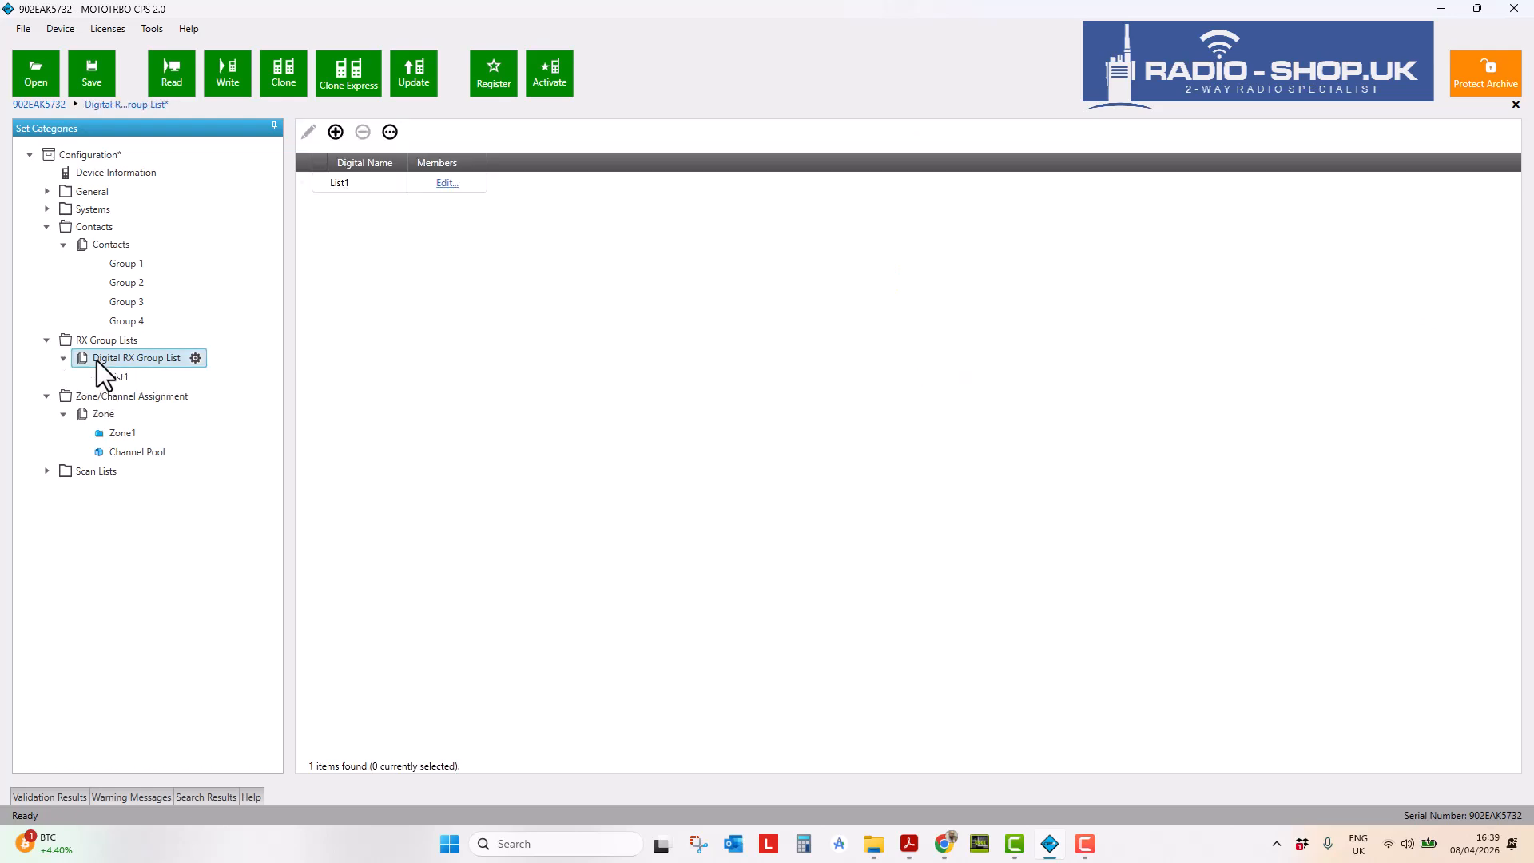
click(117, 377)
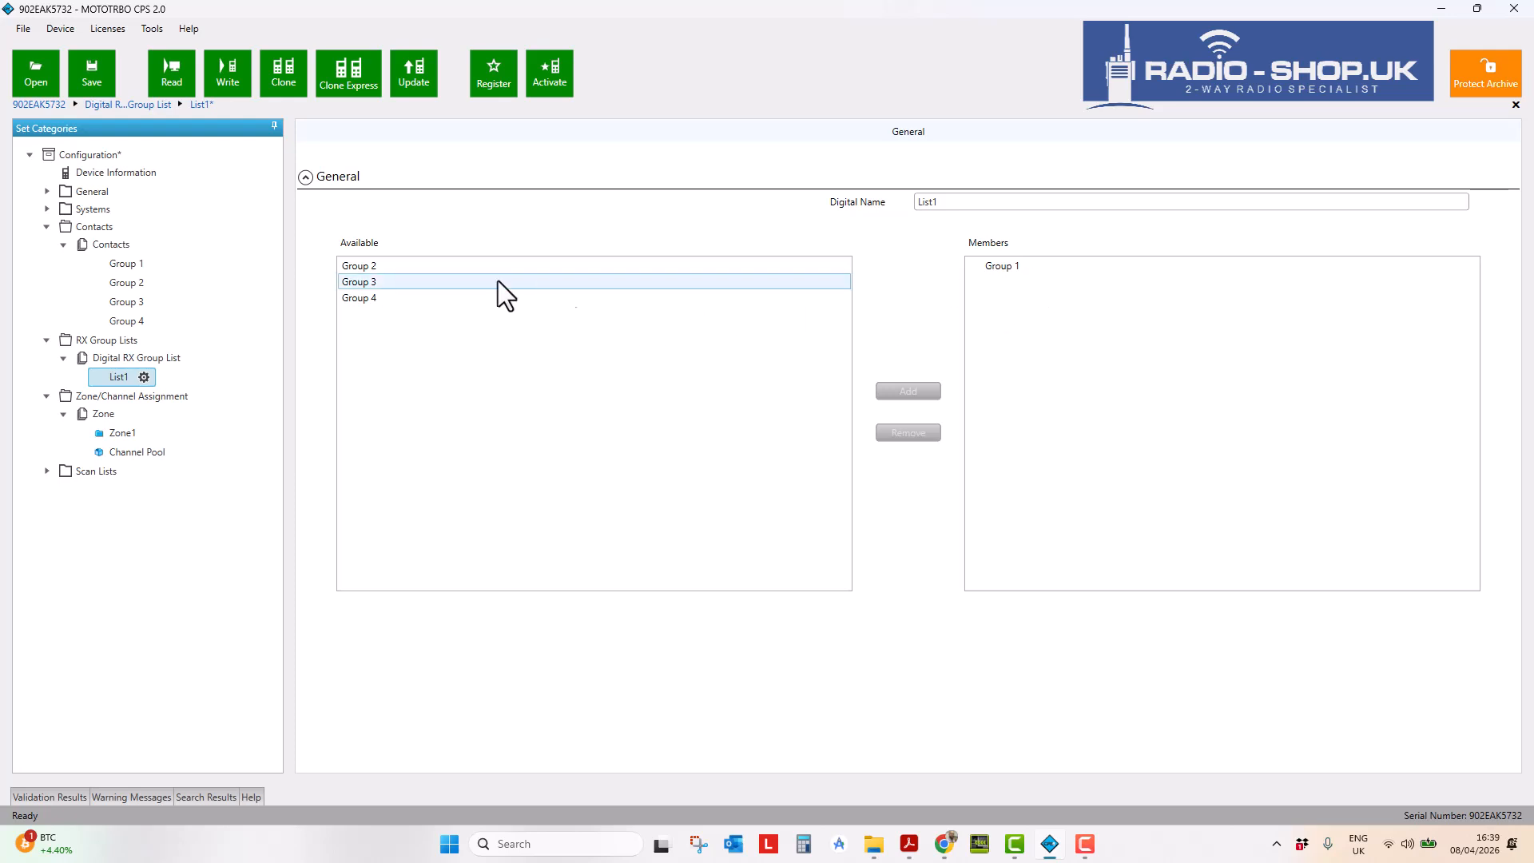
right_click(127, 382)
click(136, 358)
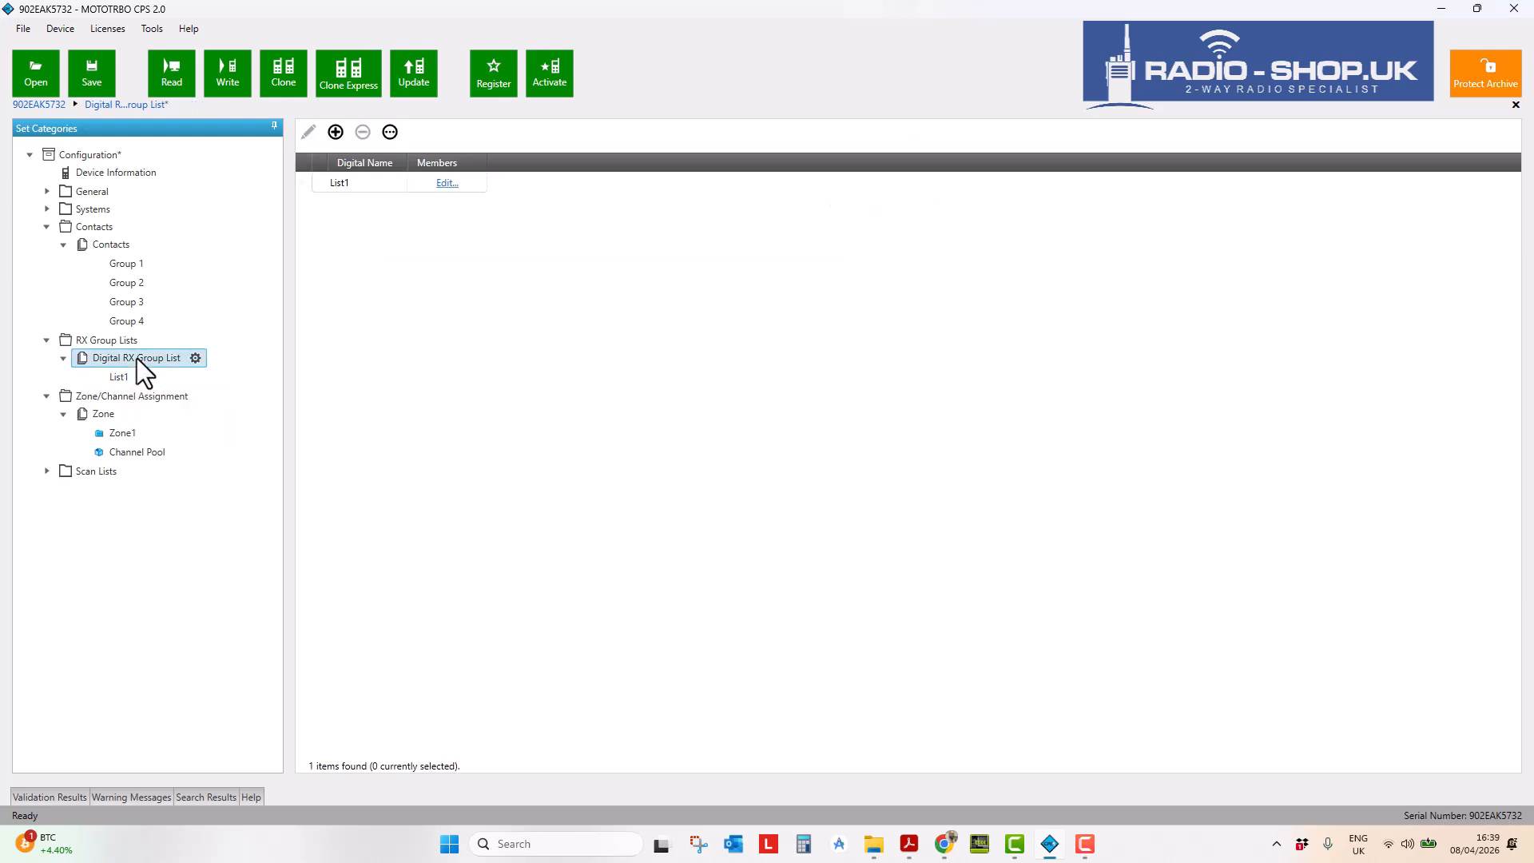
click(131, 377)
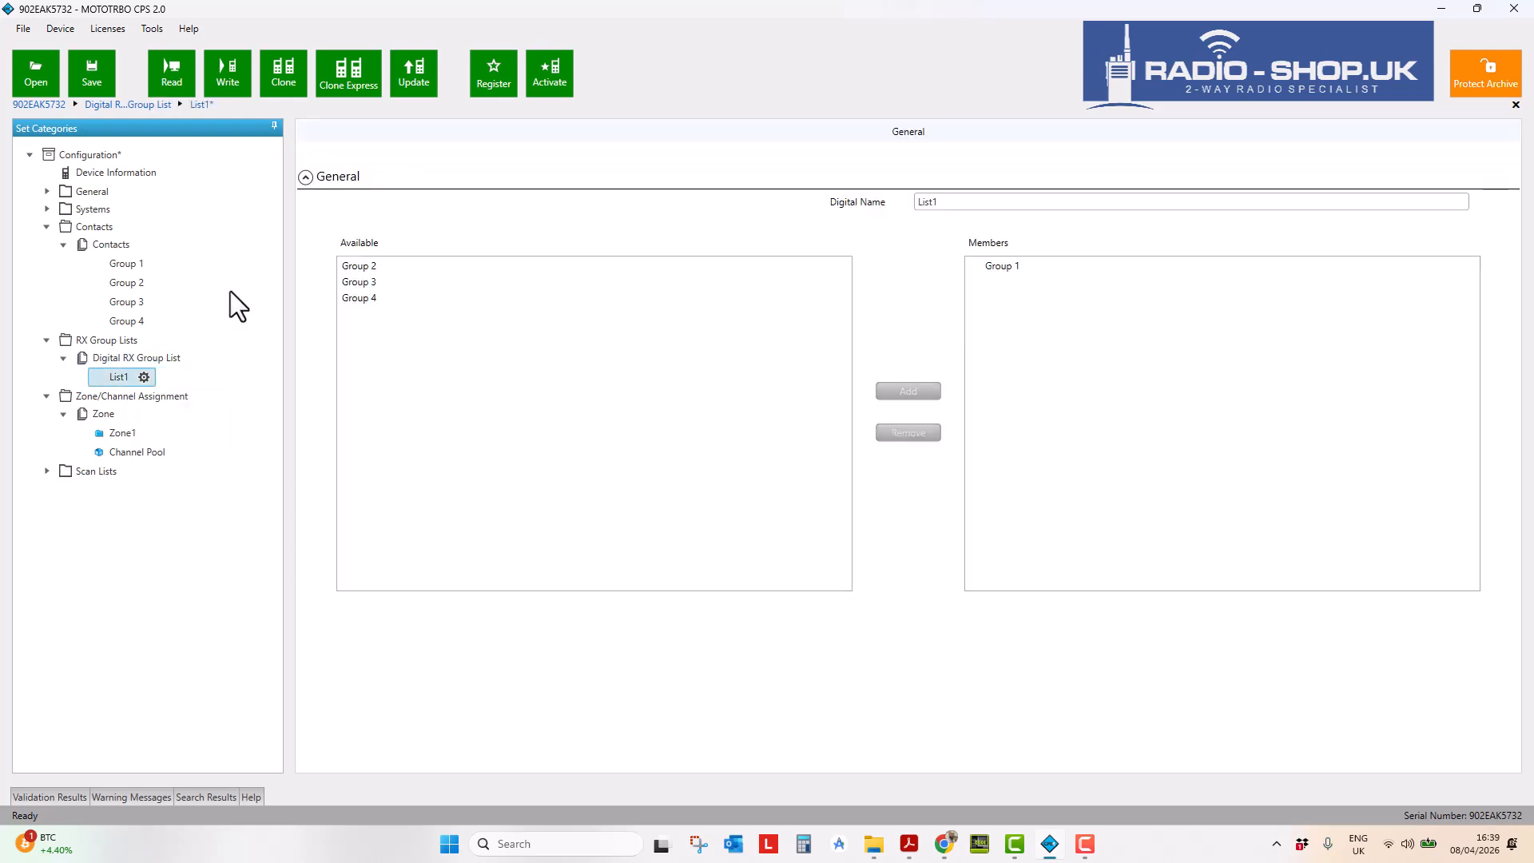
click(128, 358)
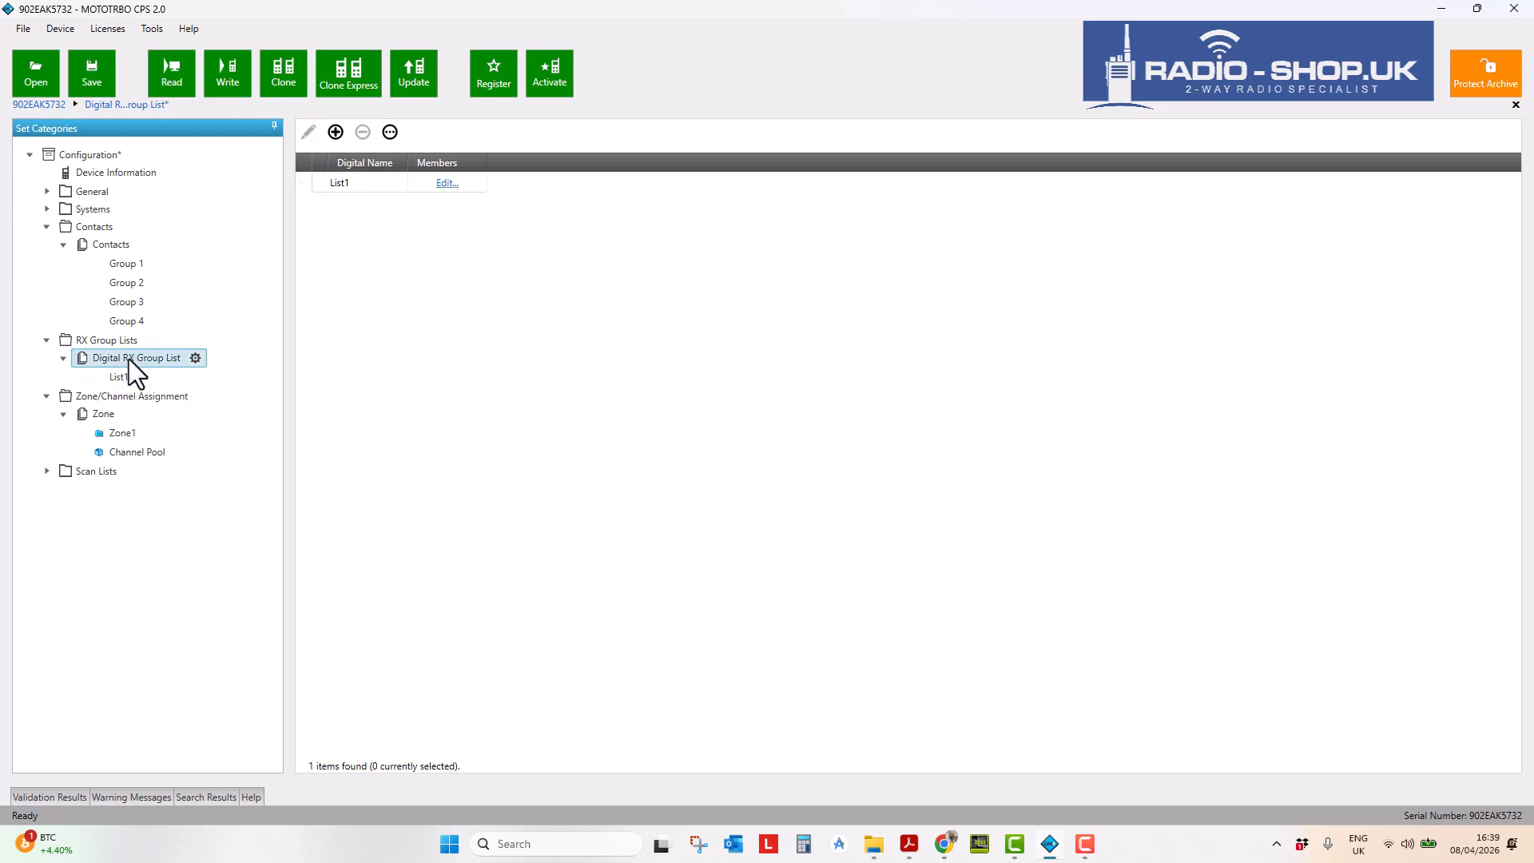
click(334, 134)
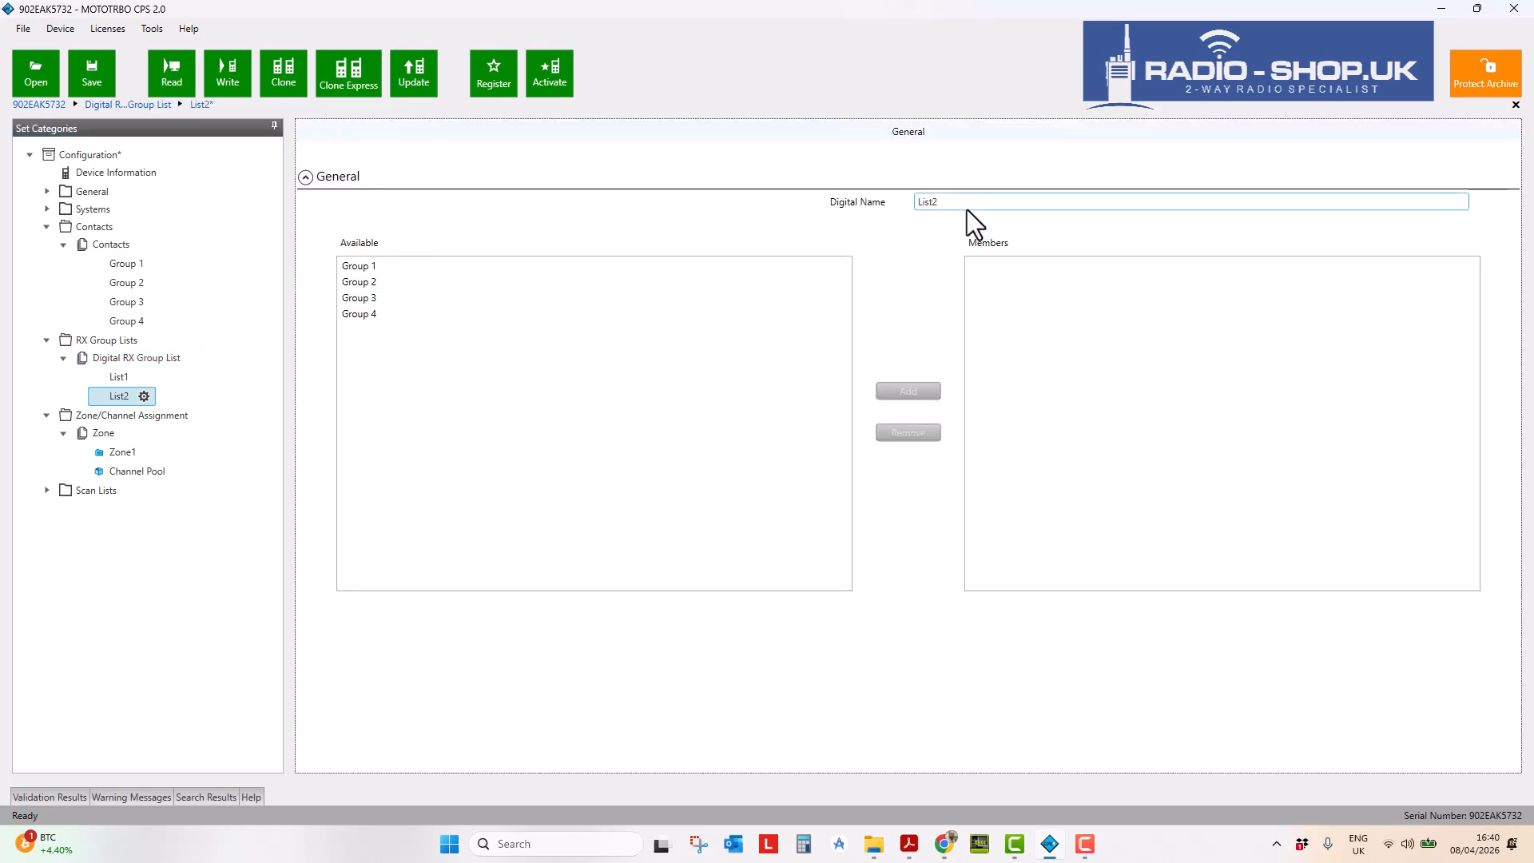
click(127, 359)
right_click(128, 359)
click(333, 133)
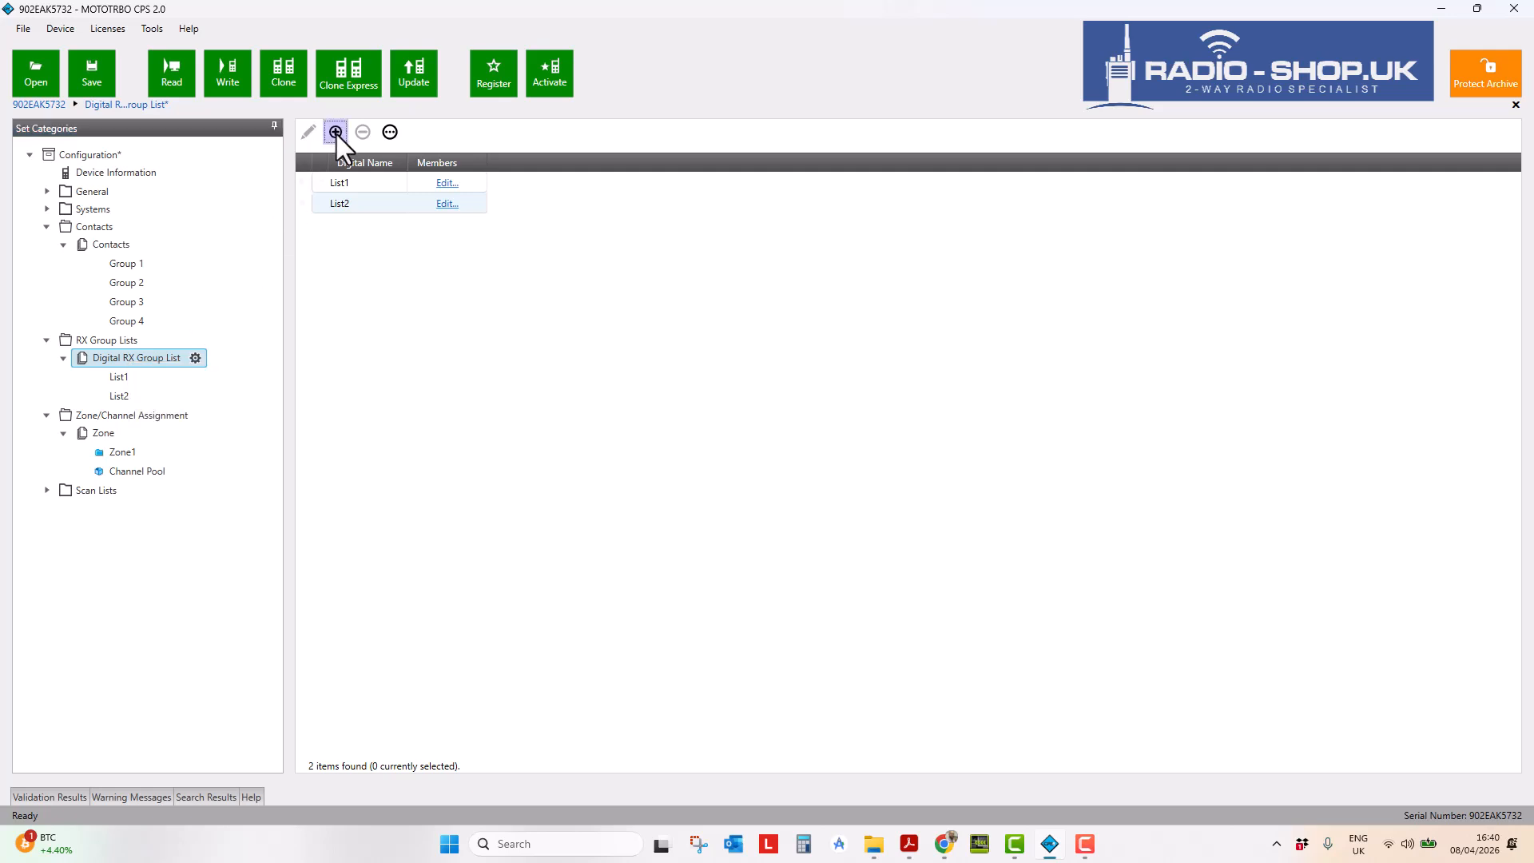
click(336, 132)
click(122, 356)
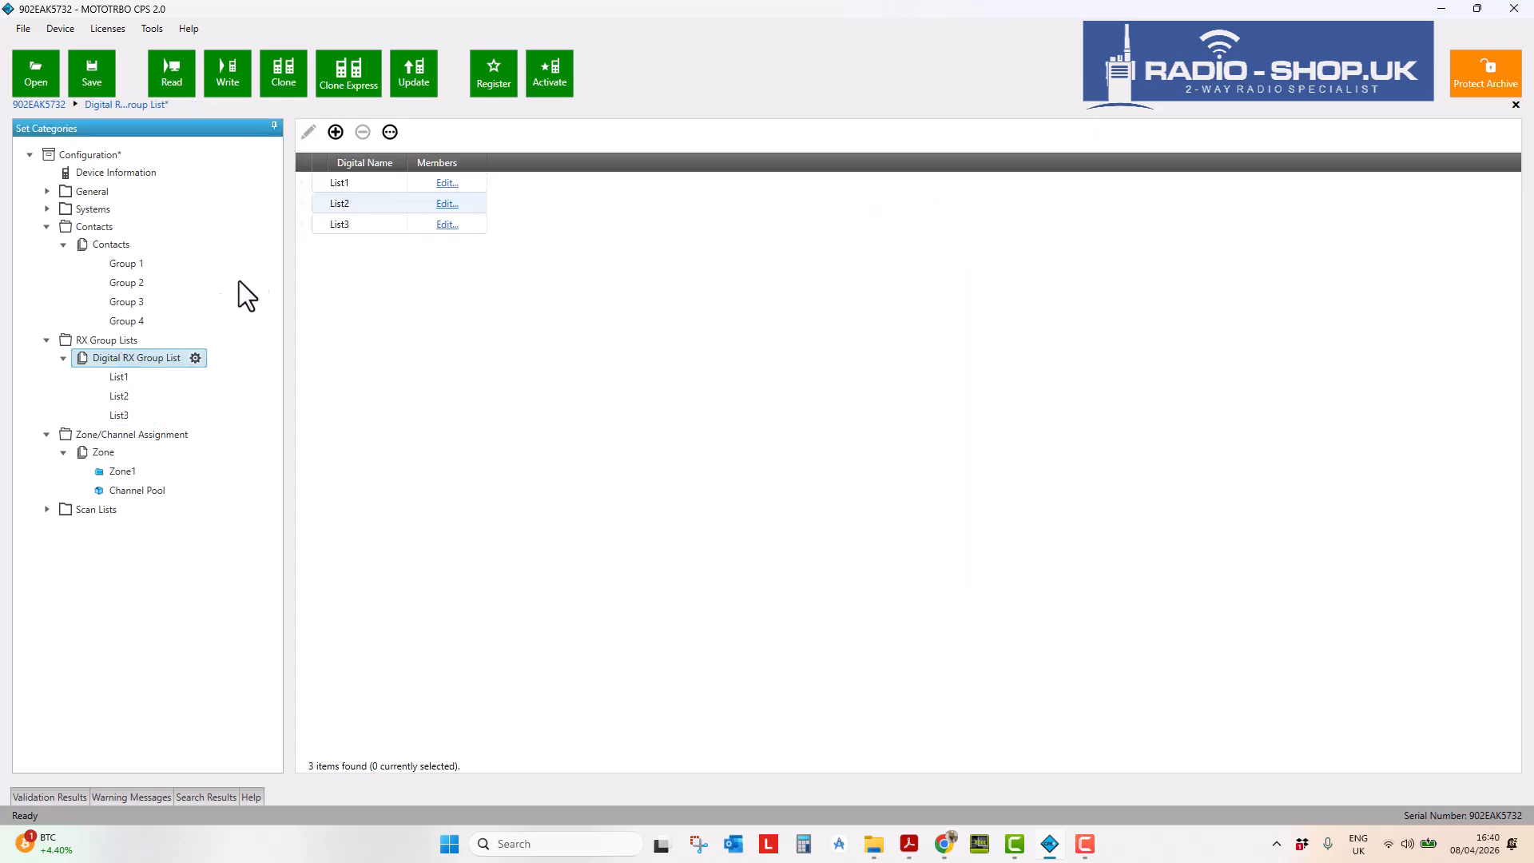
click(337, 135)
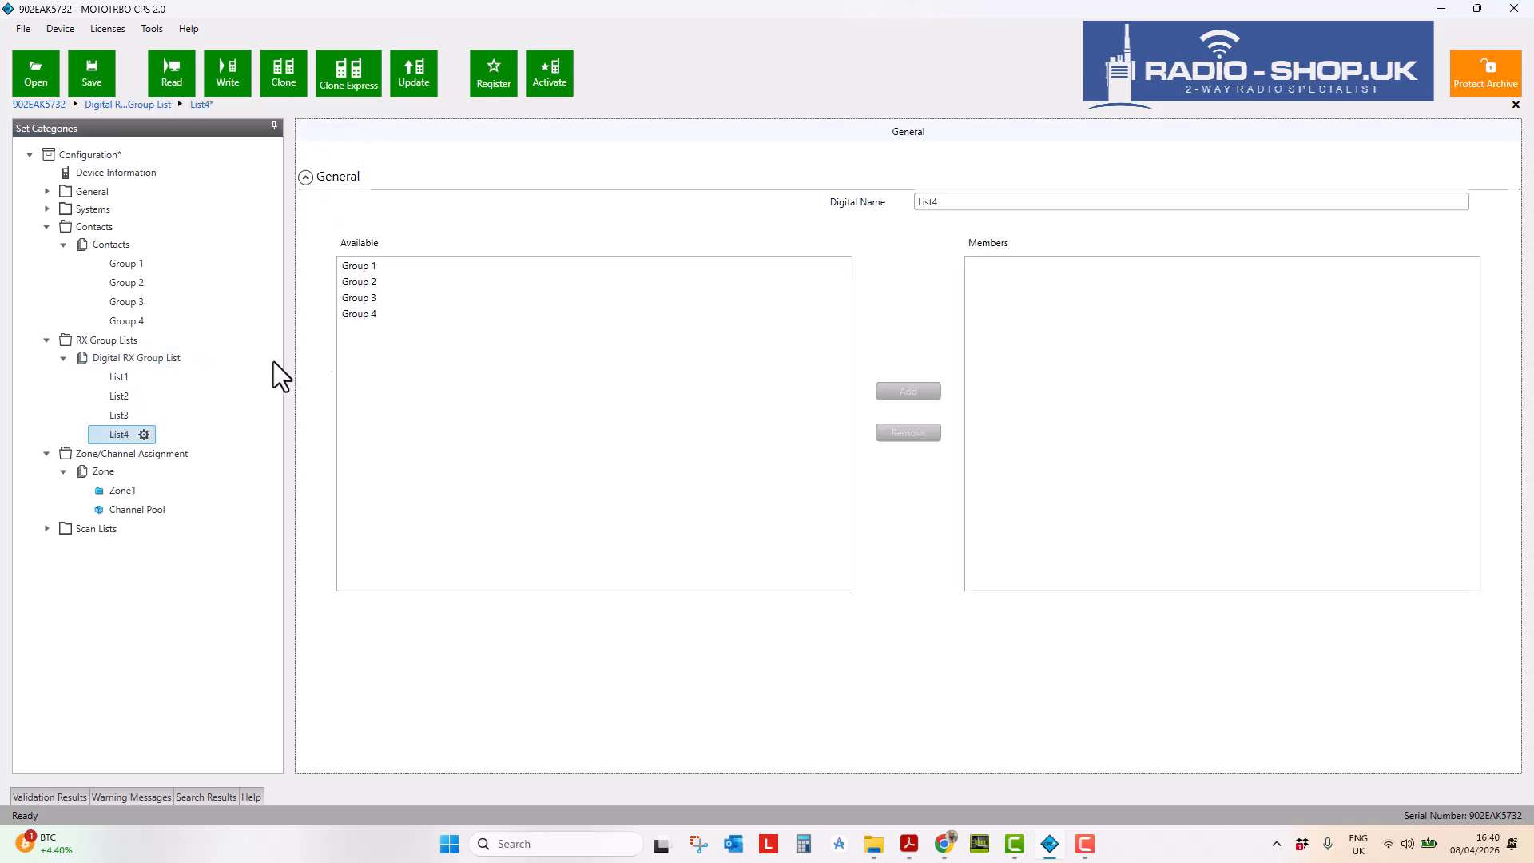
click(119, 377)
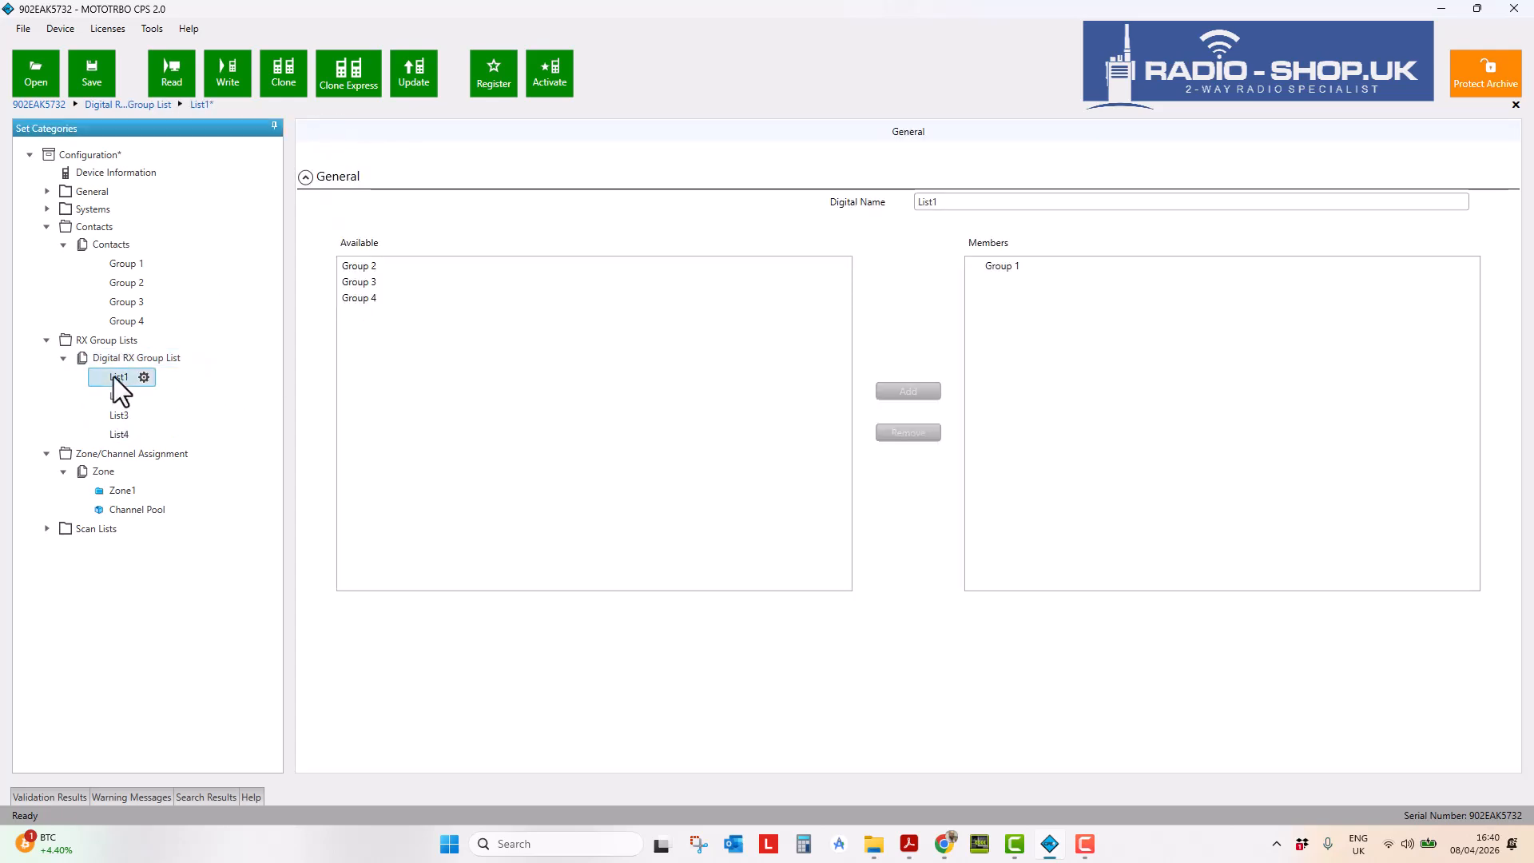
- Add Group 2, Group 3 and Group 4 to List2, List3 and List4 respectively
click(118, 397)
click(359, 281)
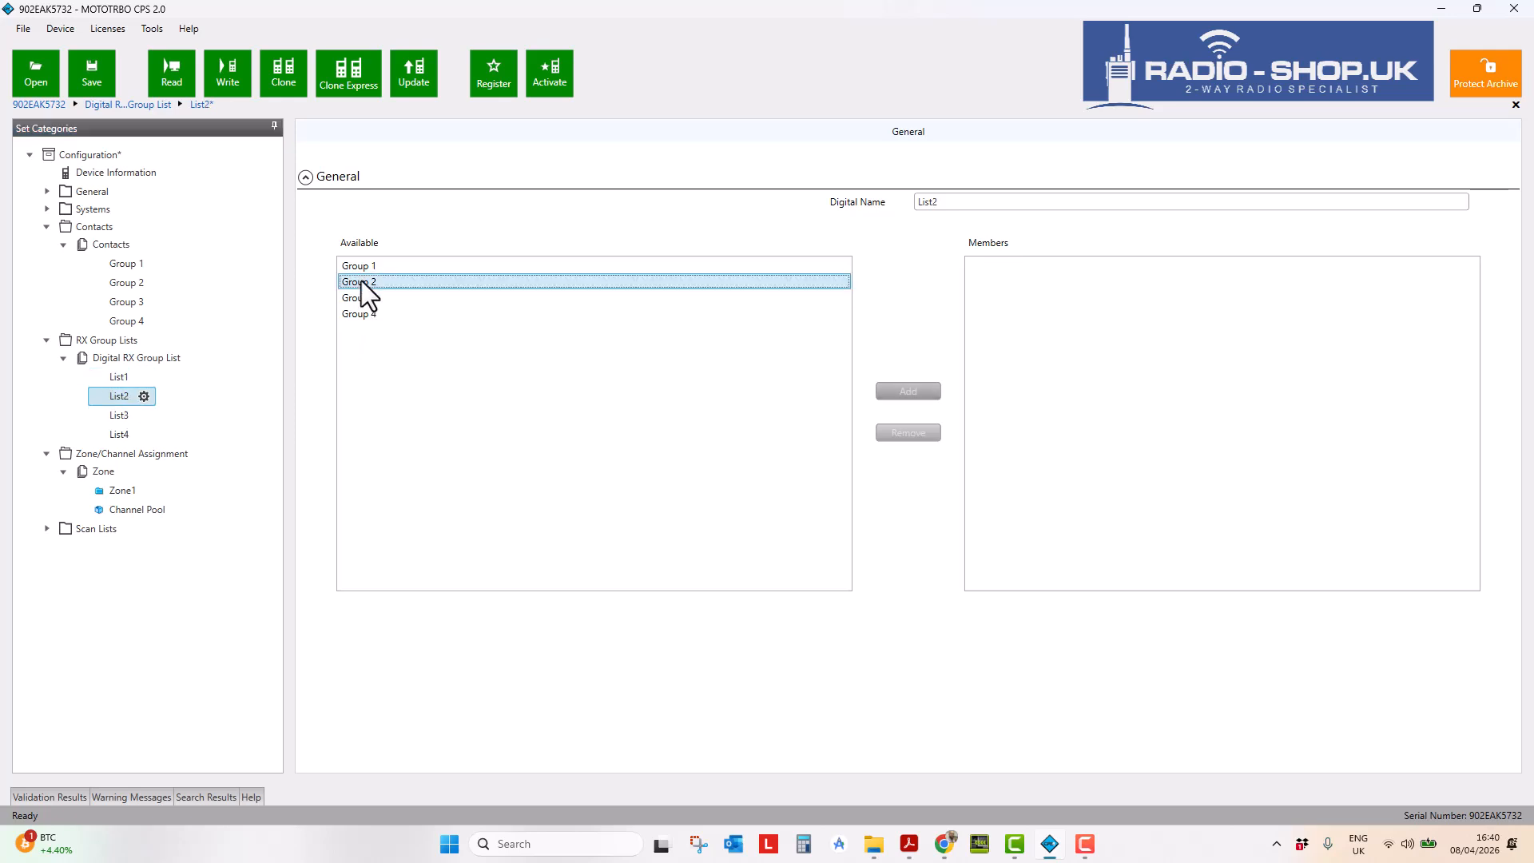
click(918, 391)
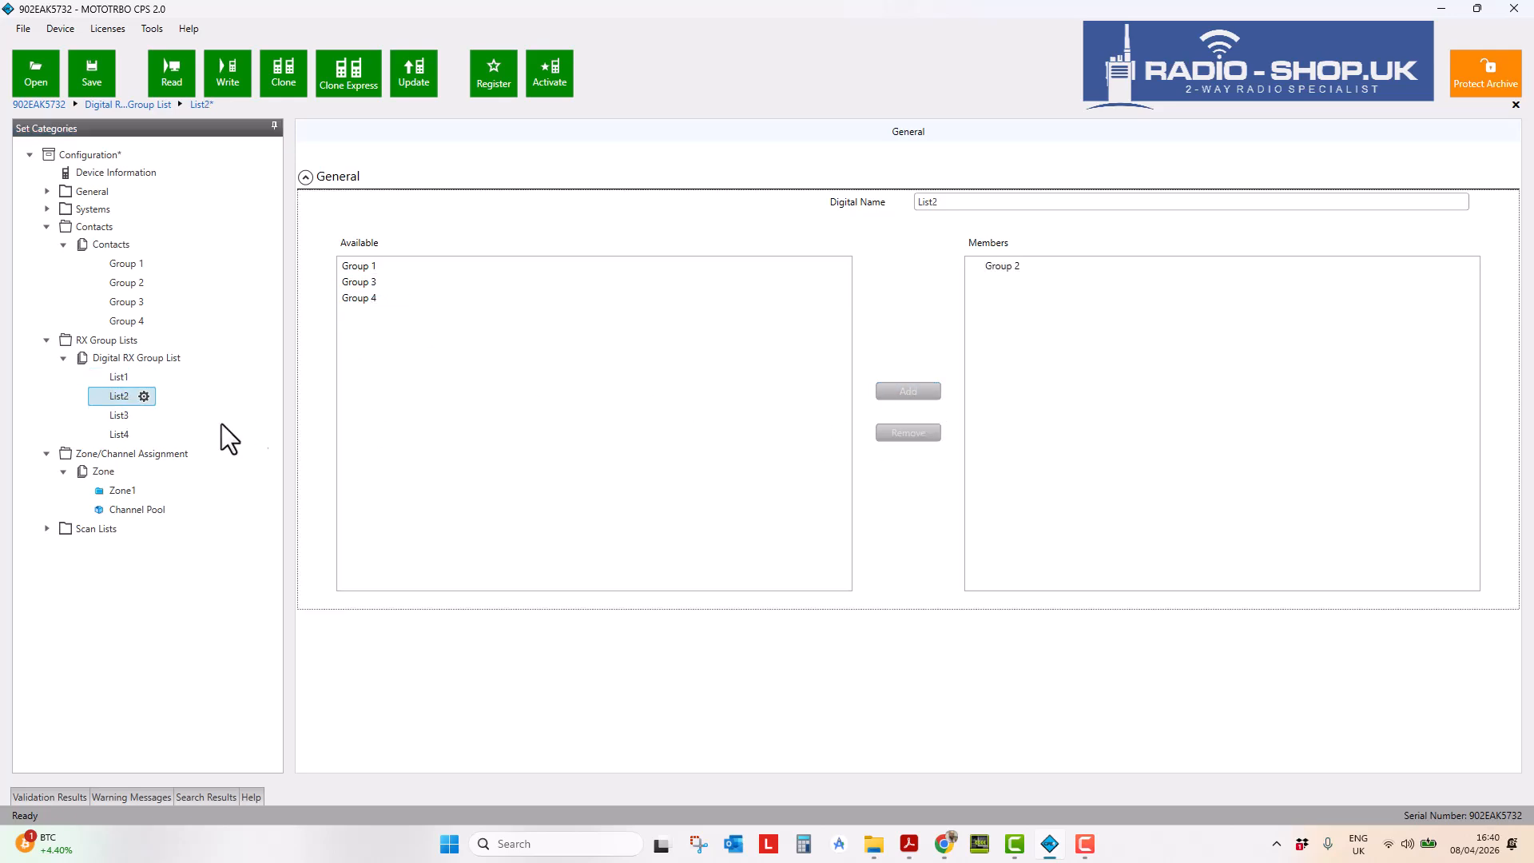
click(120, 415)
click(357, 298)
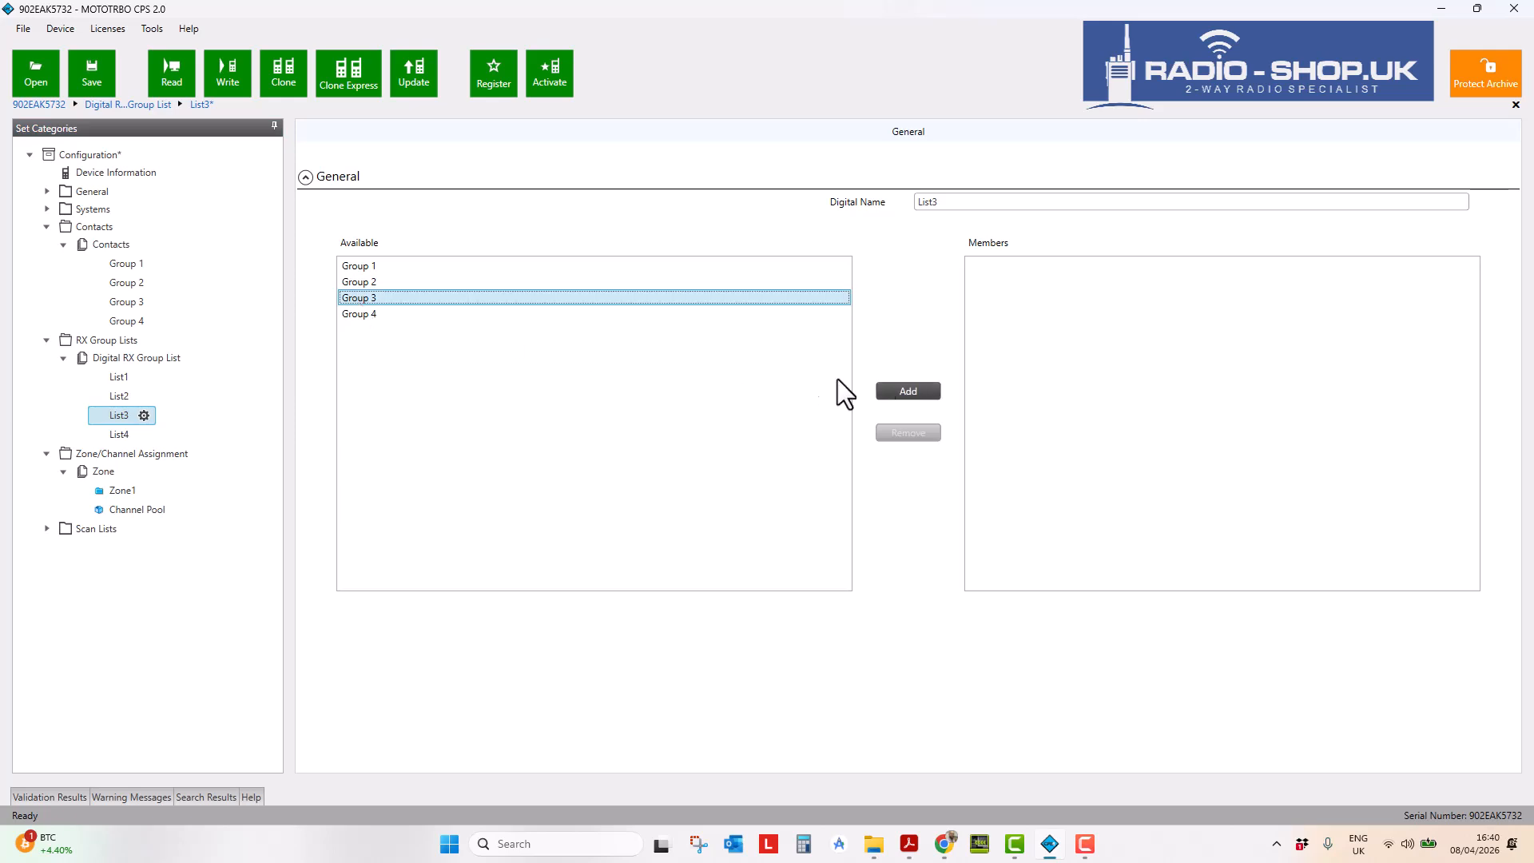
click(908, 390)
click(120, 433)
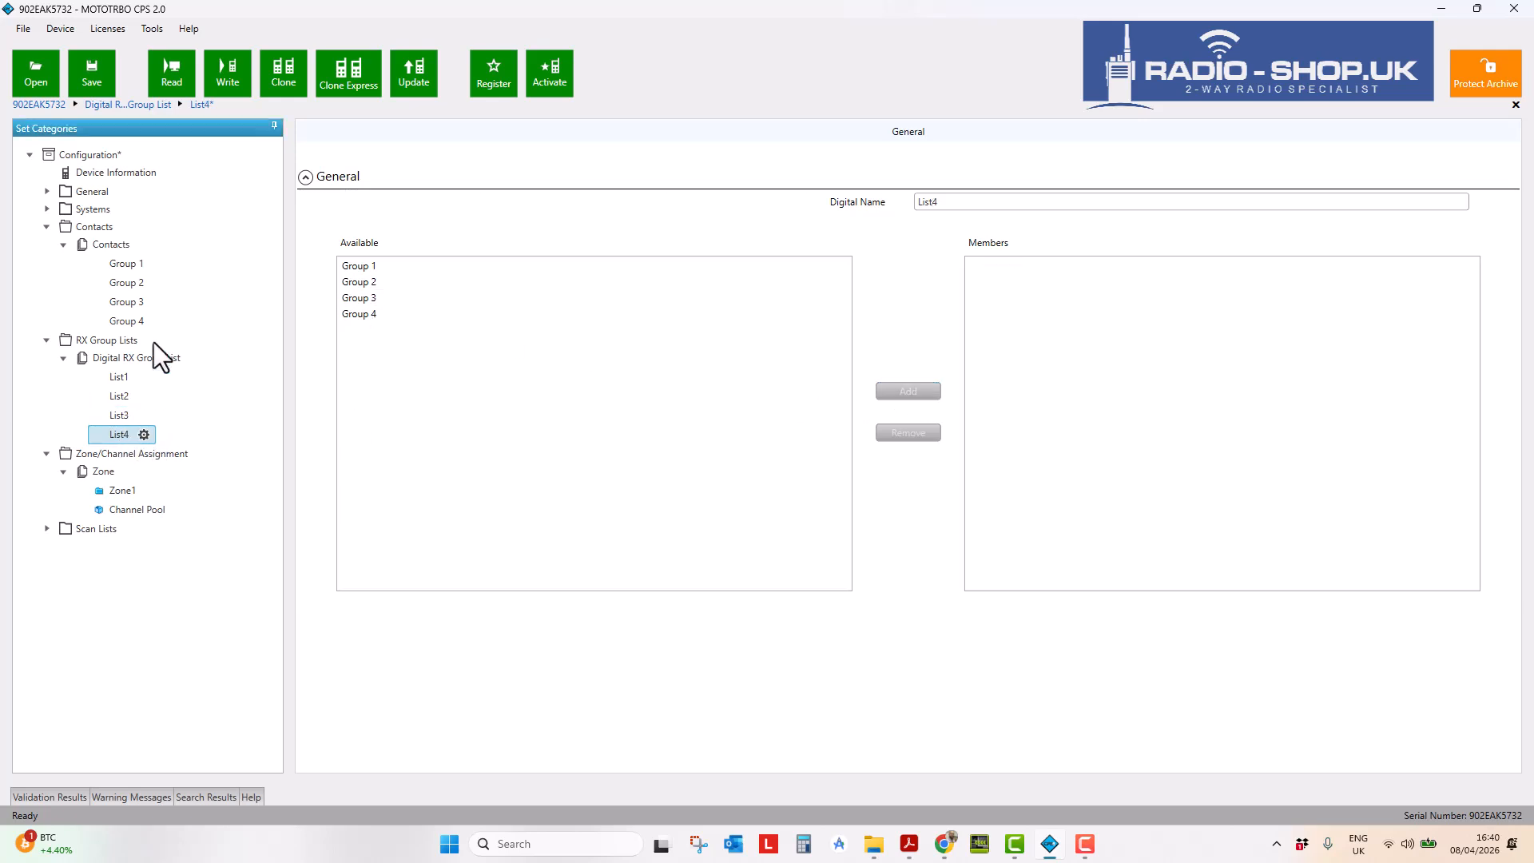
click(358, 315)
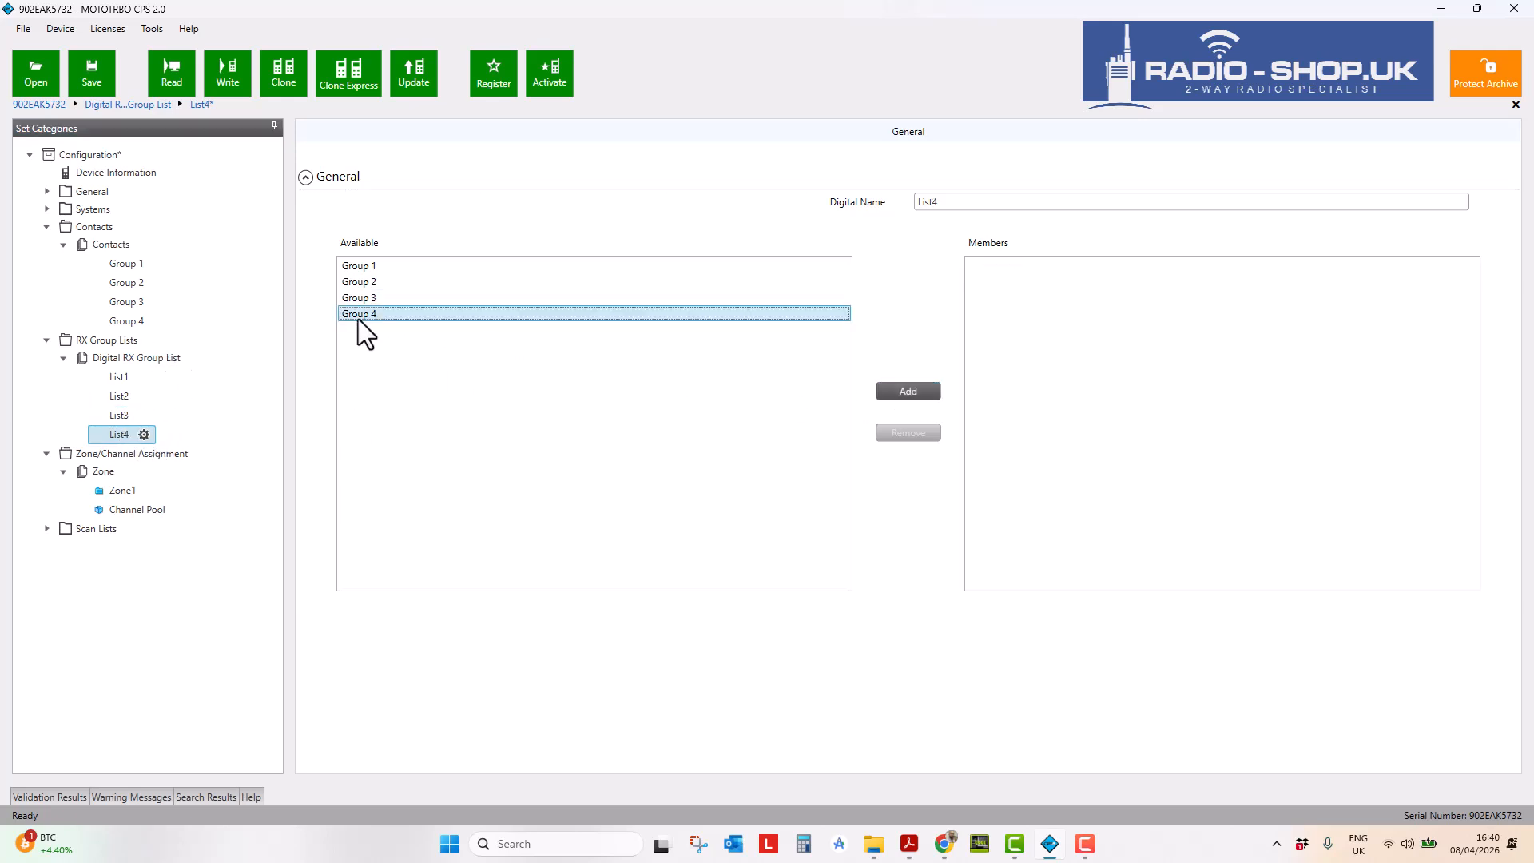
click(906, 393)
click(120, 415)
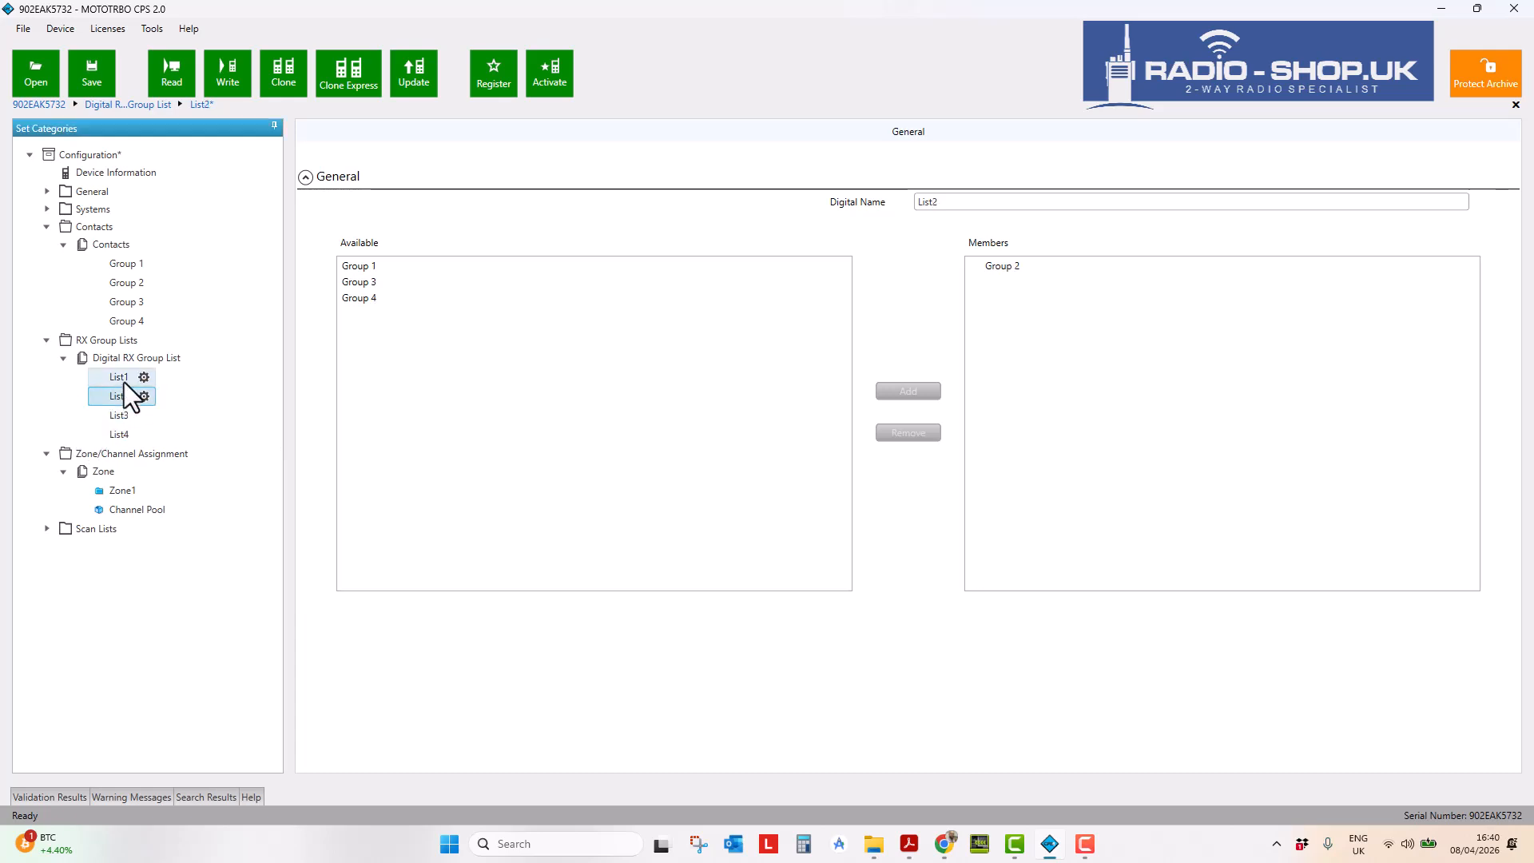
click(120, 415)
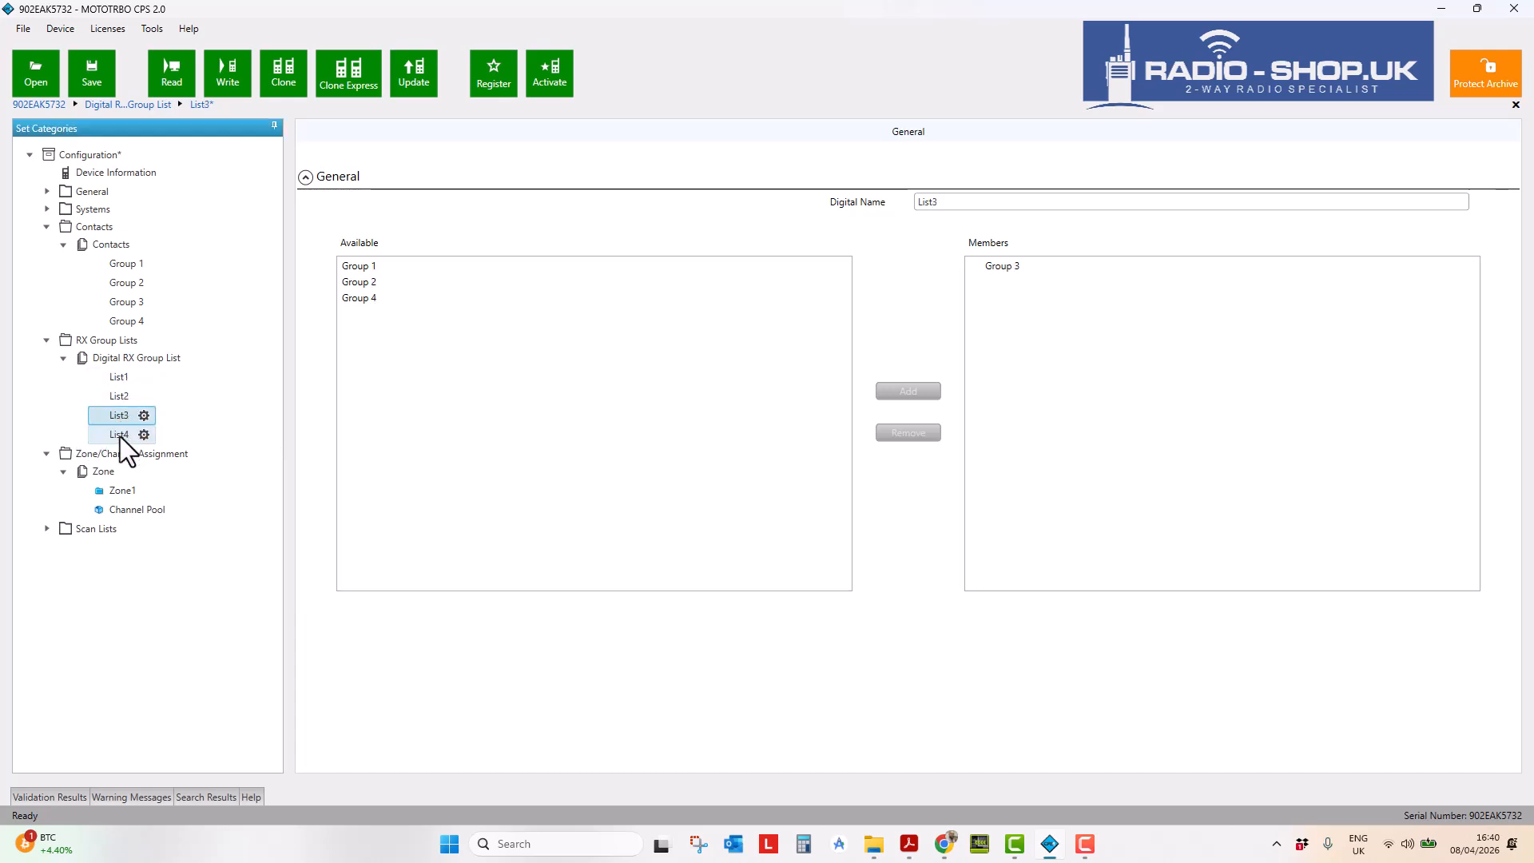
click(126, 490)
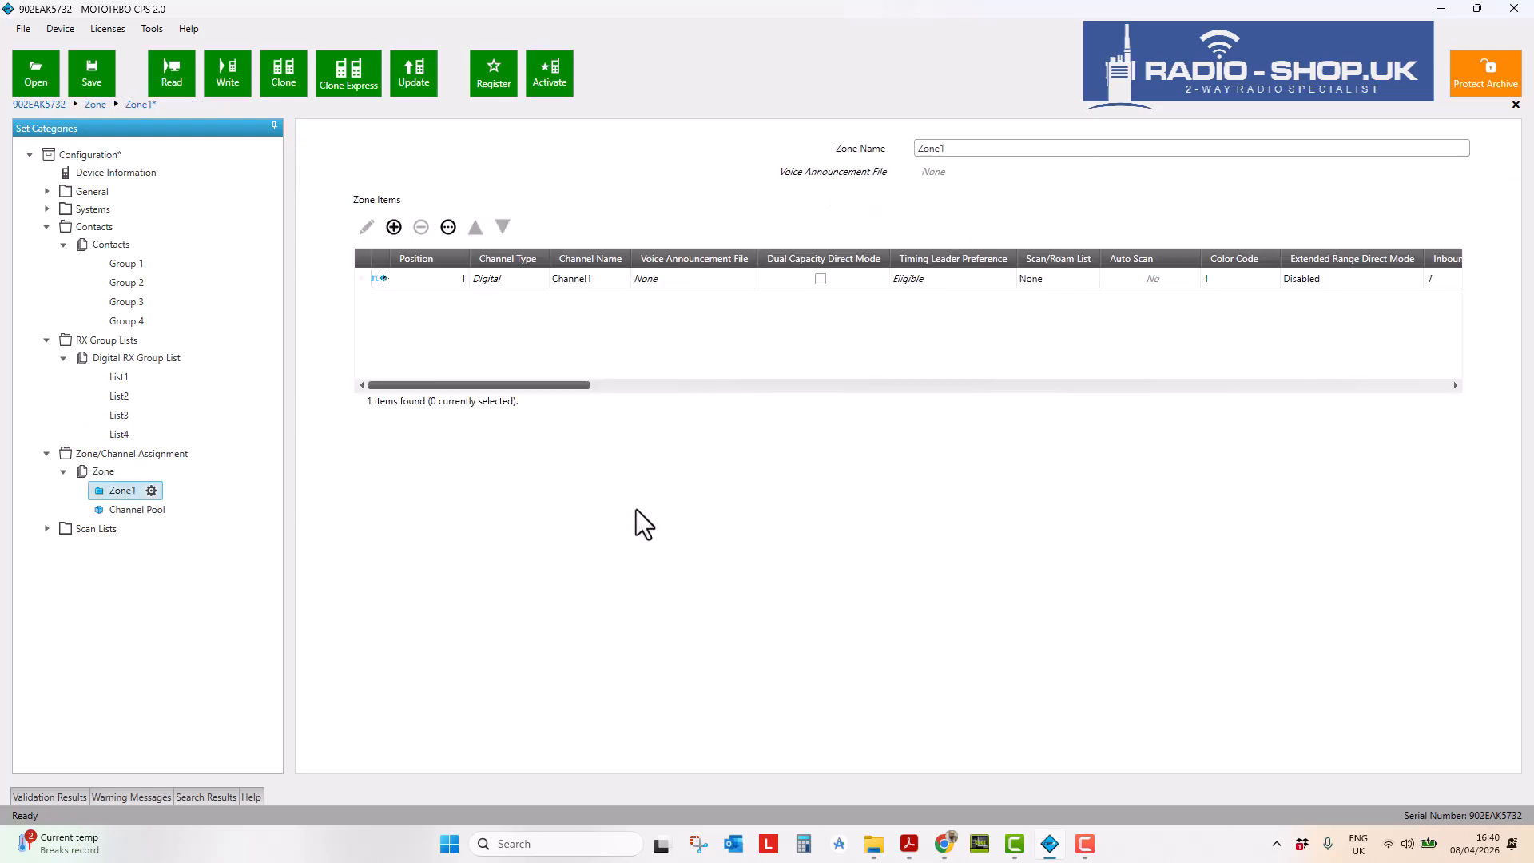
- Open Channel1's settings and confirm the transmit timeout stays at 60 seconds
click(365, 277)
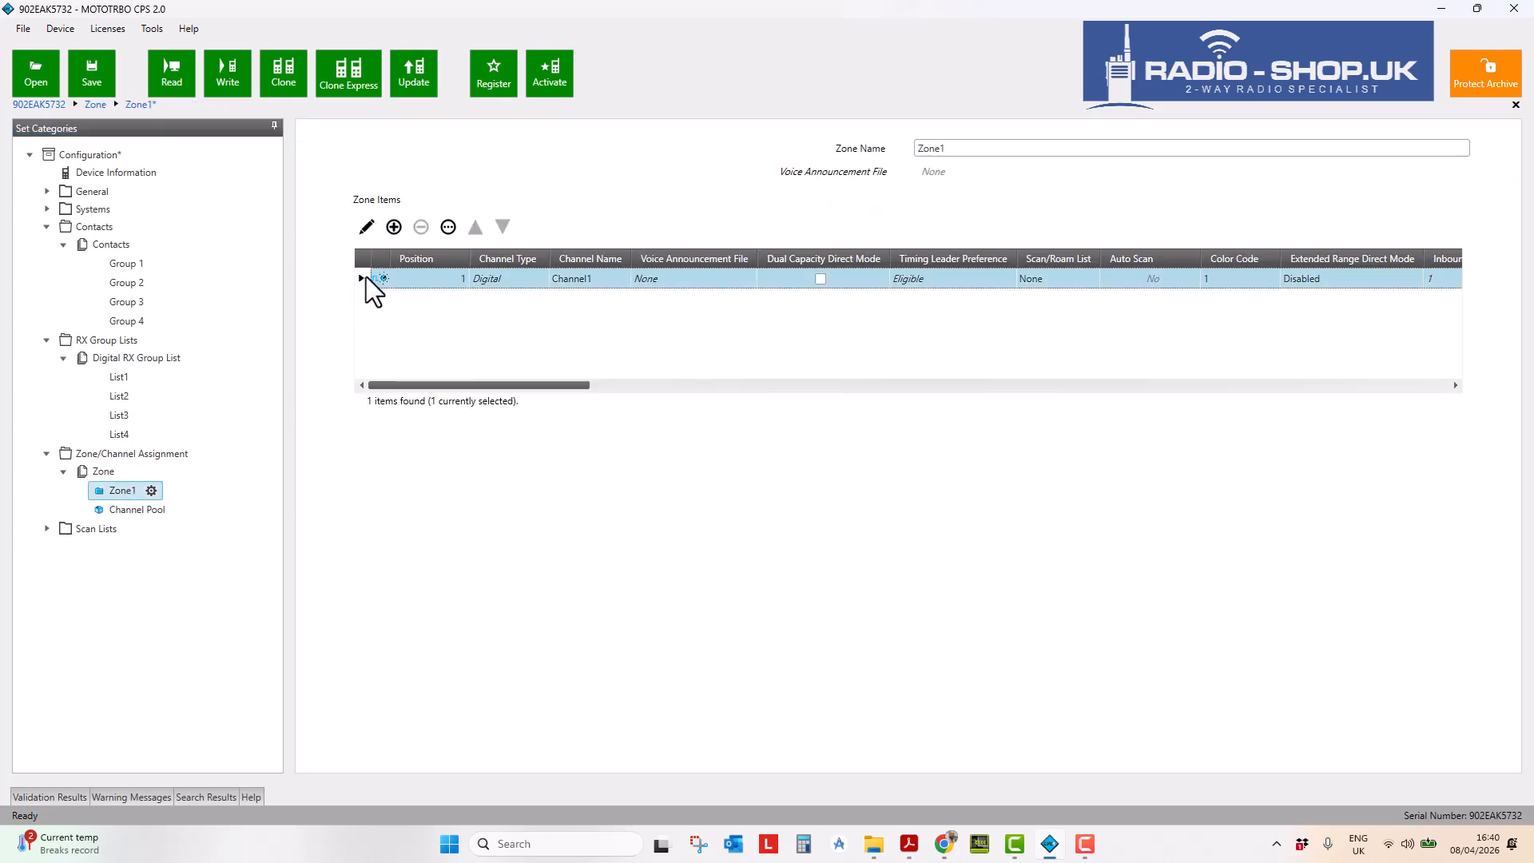
click(370, 232)
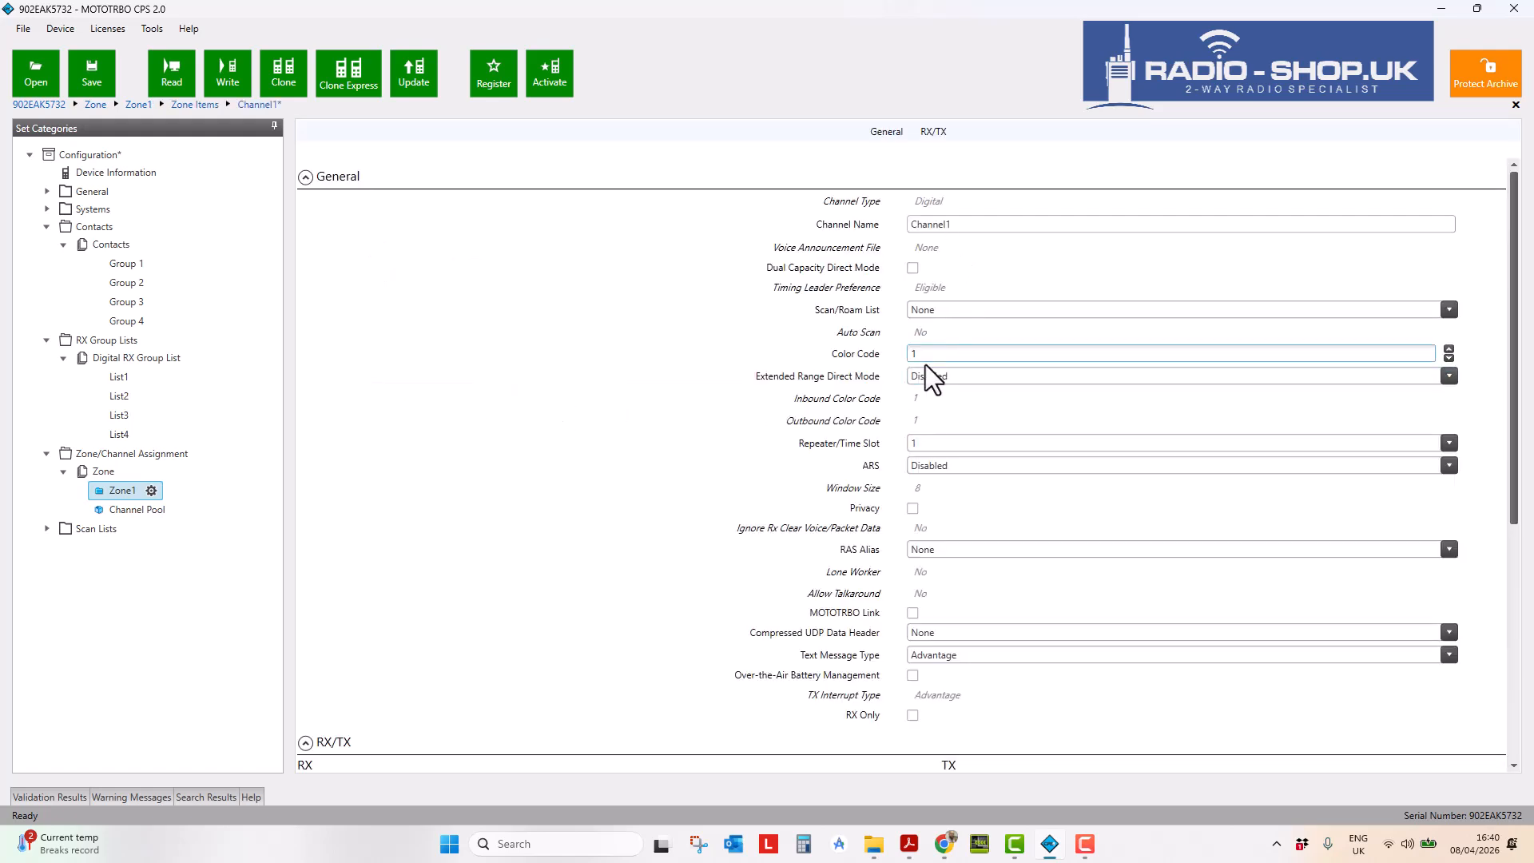
scroll(424, 507, down, 3)
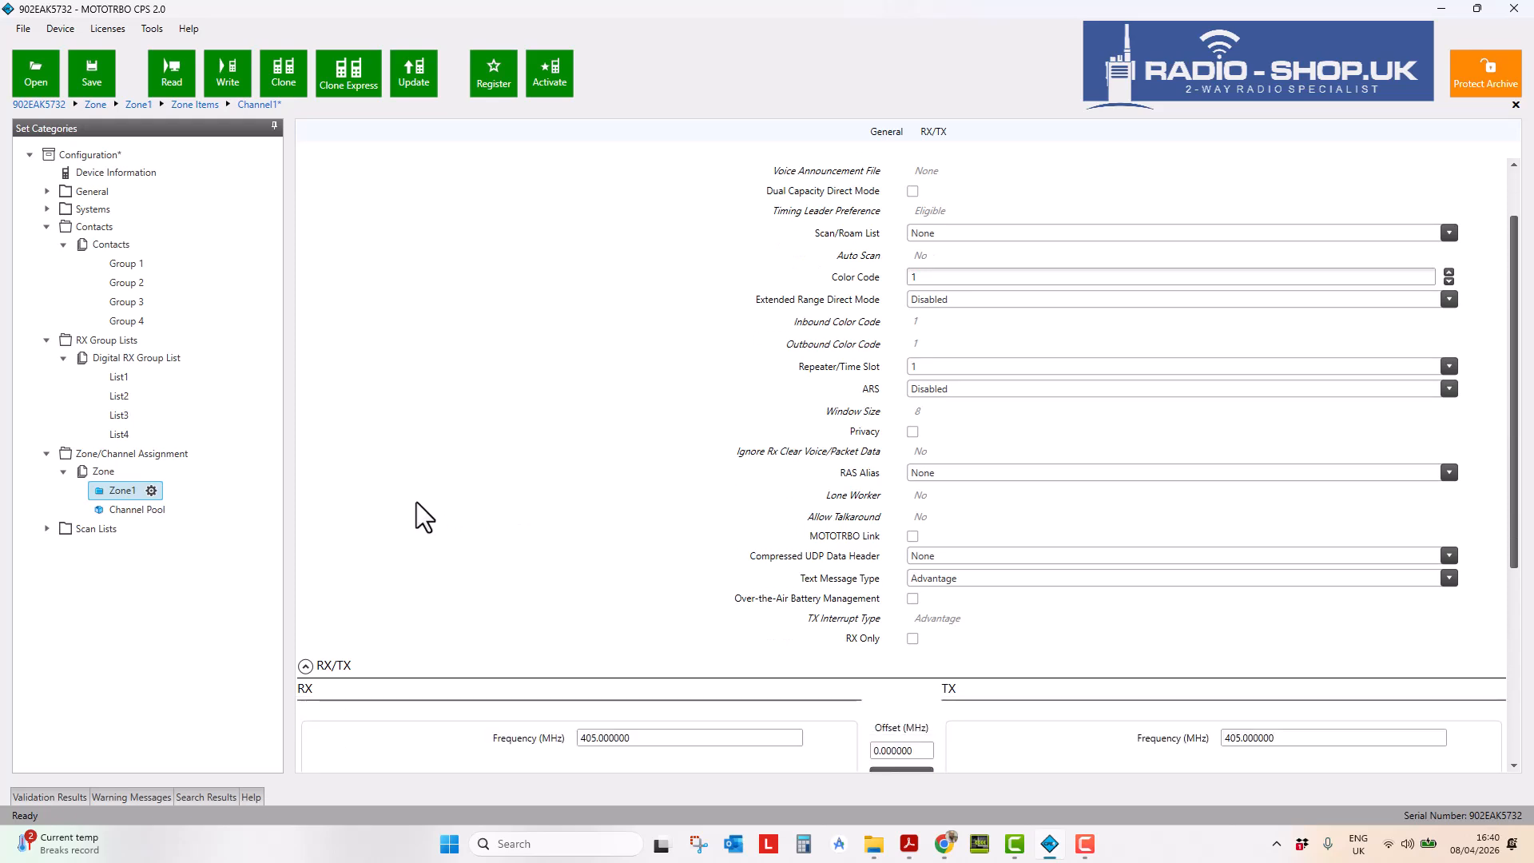
scroll(438, 504, down, 2)
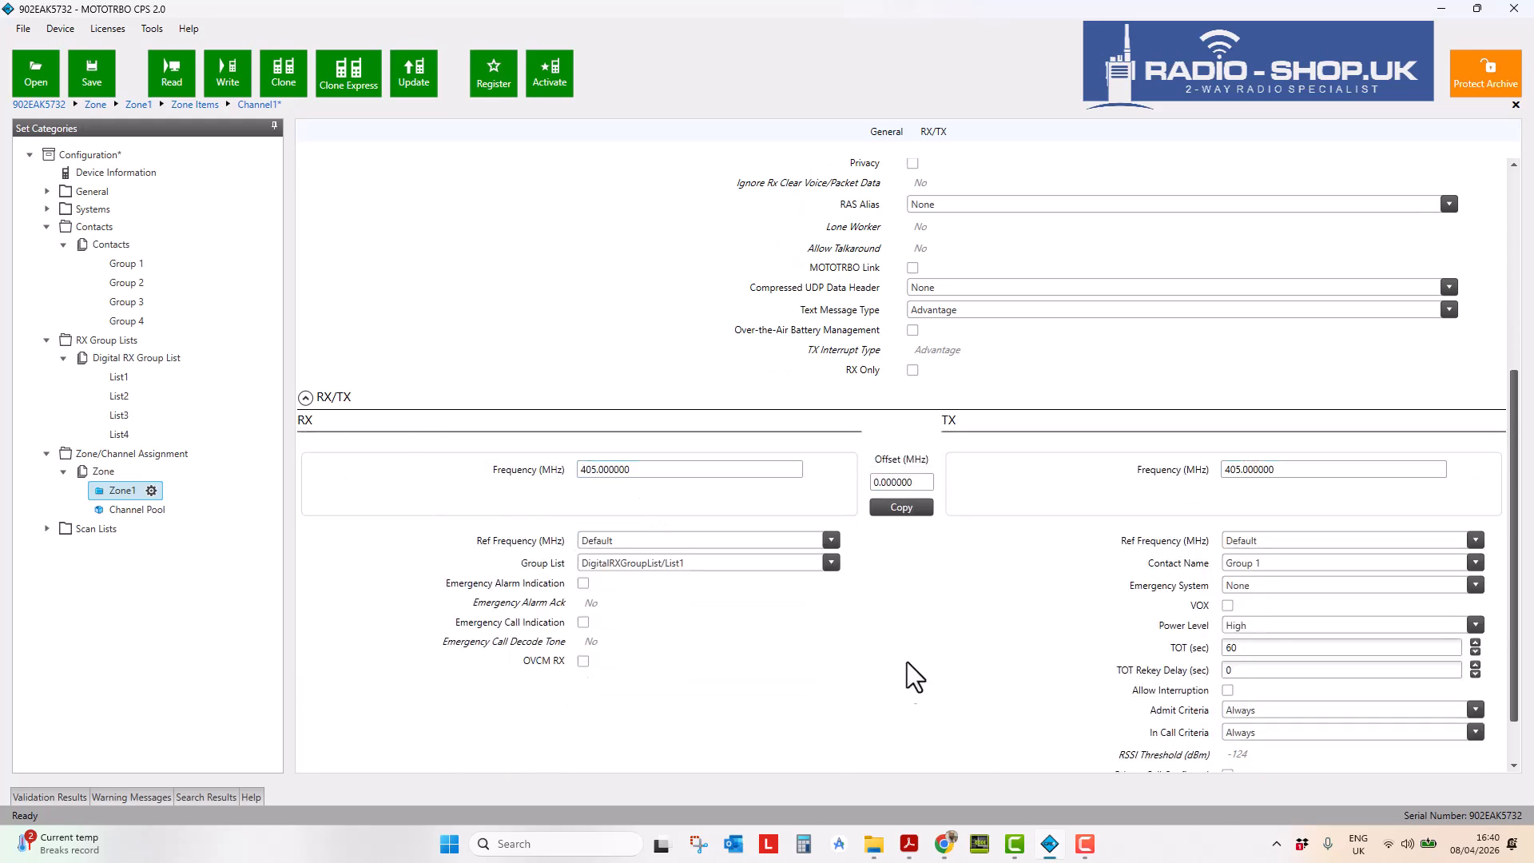
scroll(907, 663, down, 1)
scroll(919, 663, down, 1)
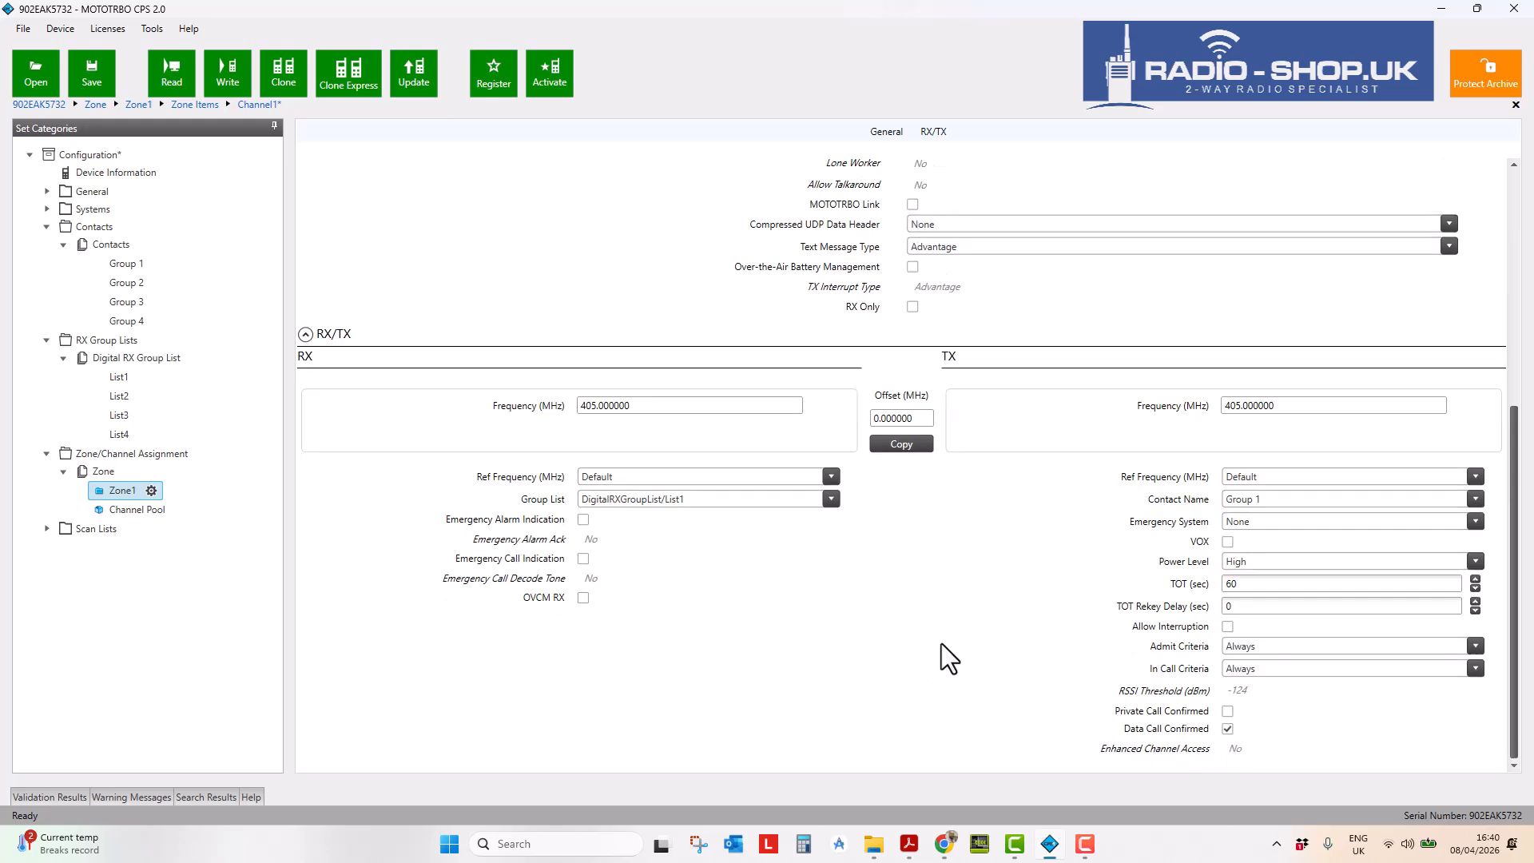
click(1270, 584)
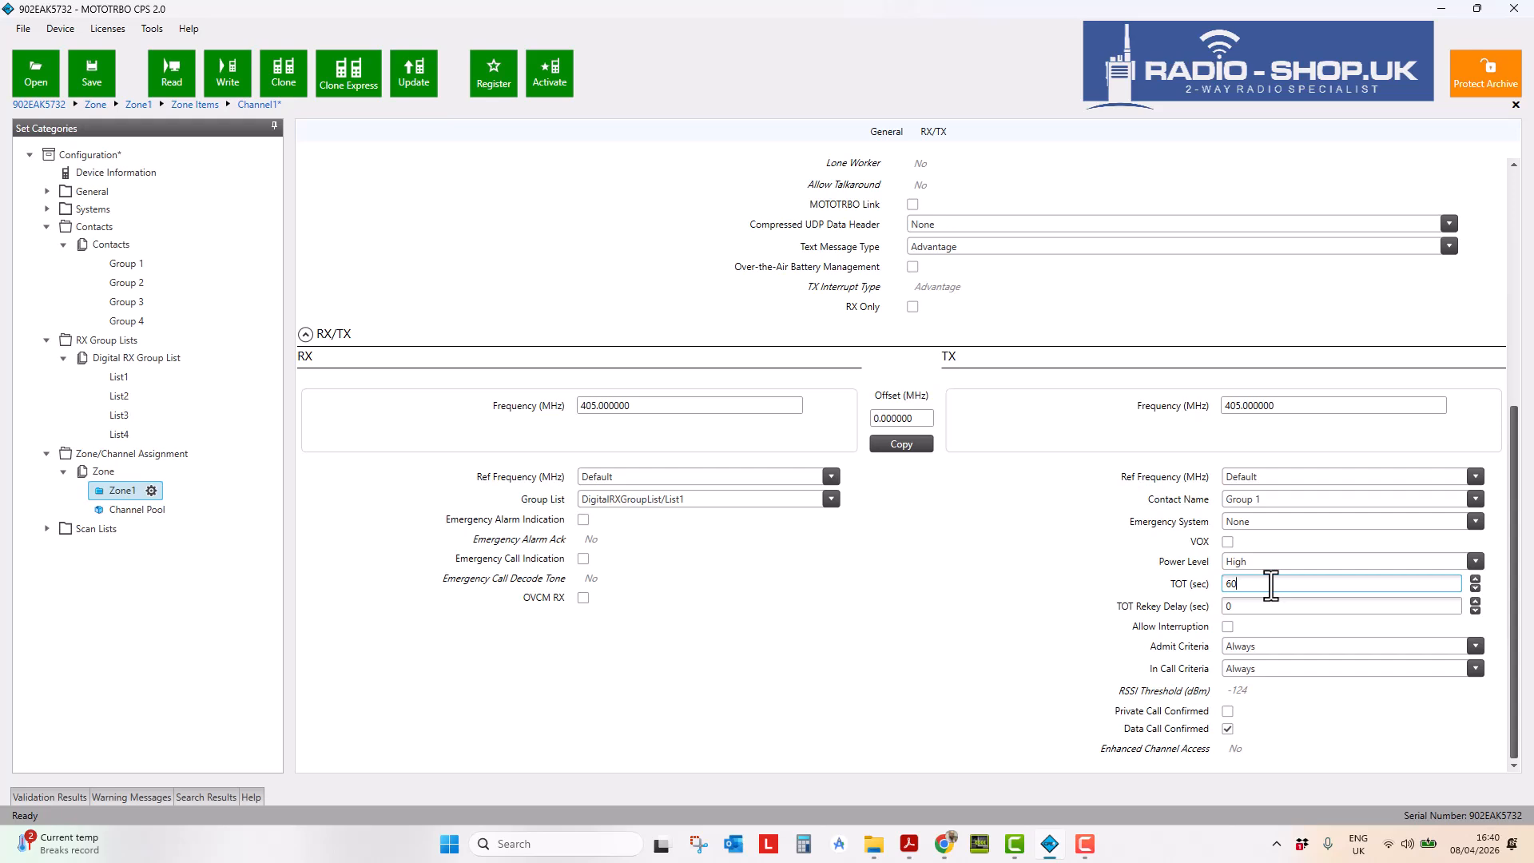
drag(1270, 584, 1200, 586)
click(1053, 560)
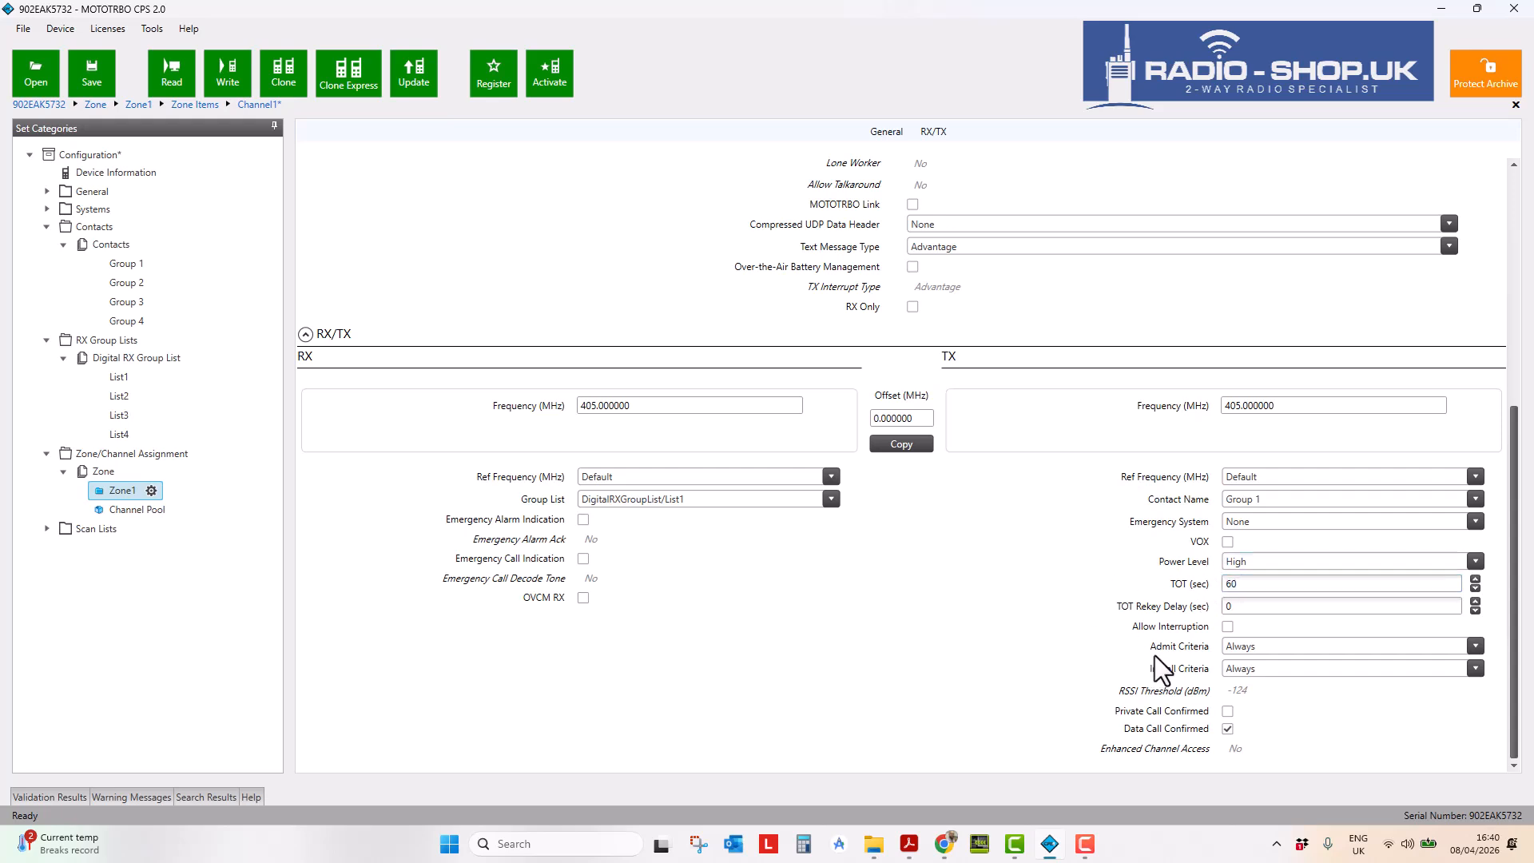
- Confirm Admit Criteria and In Call Criteria both remain at Always
click(1274, 648)
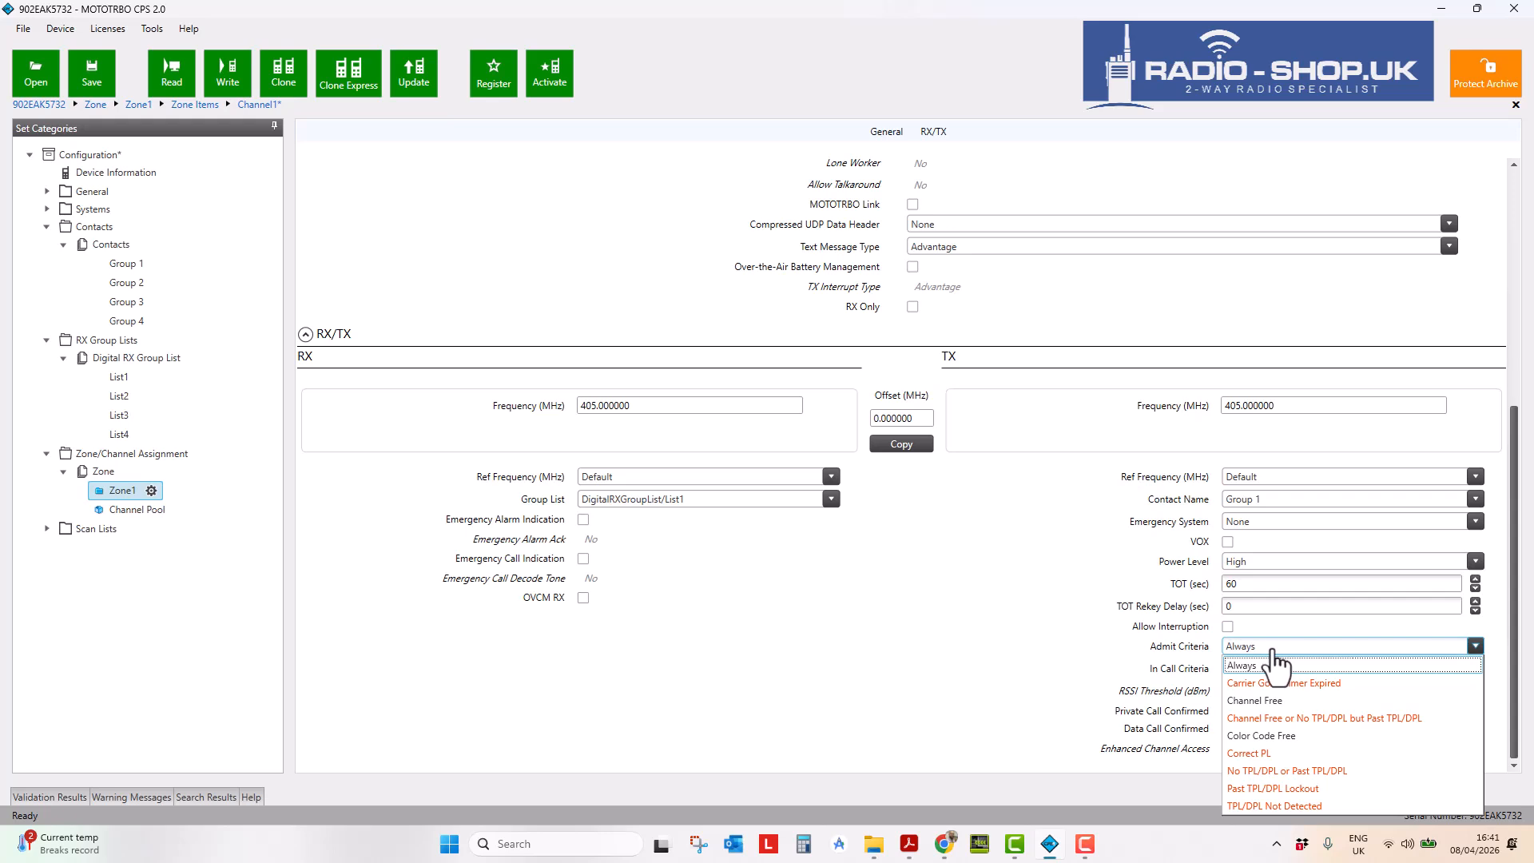
click(1262, 666)
click(1275, 671)
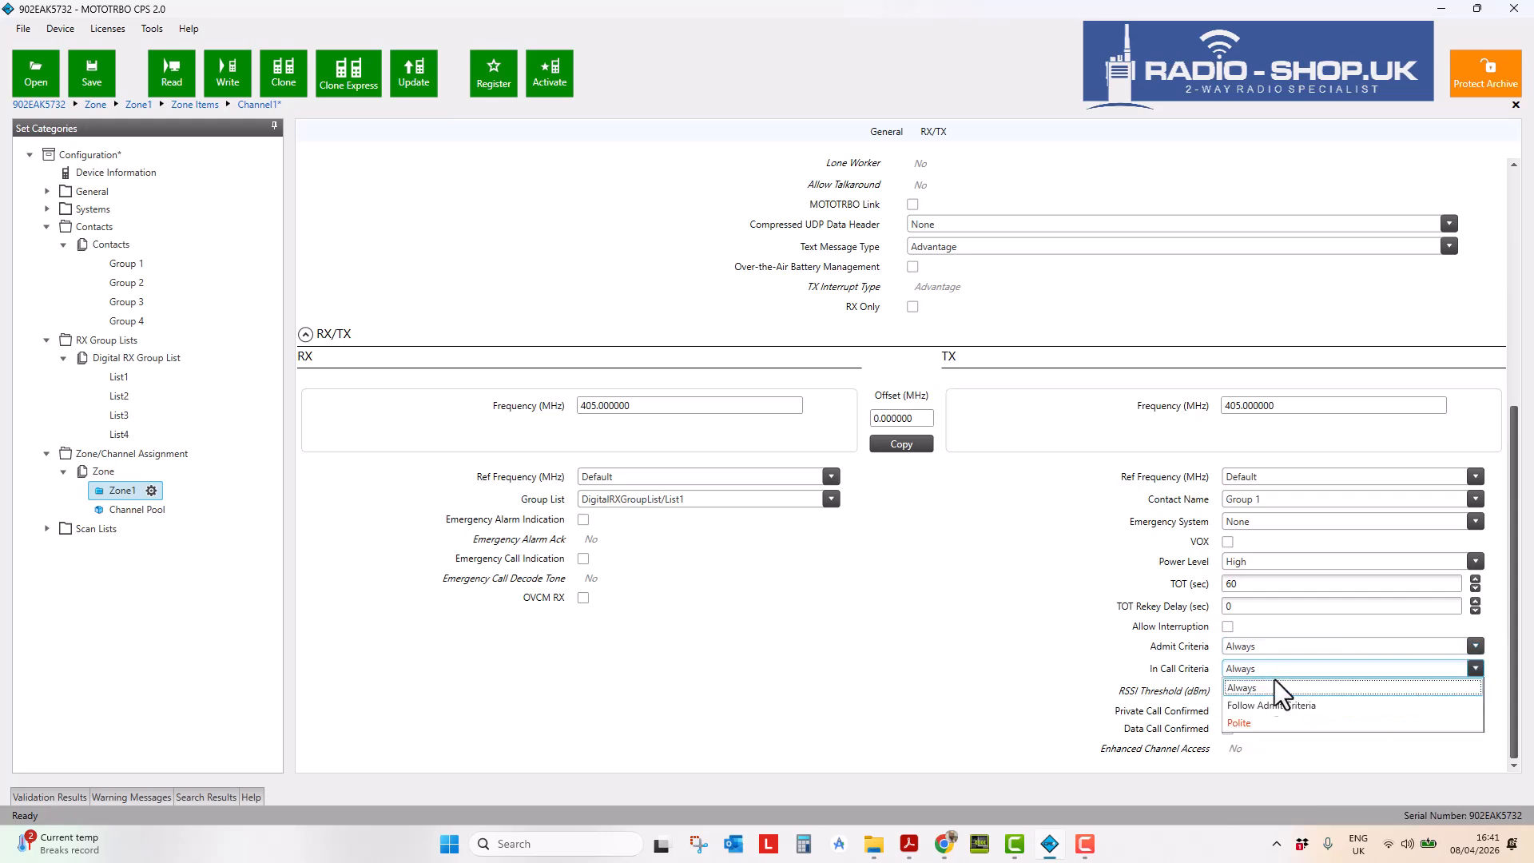
click(1275, 687)
click(1285, 673)
click(1281, 649)
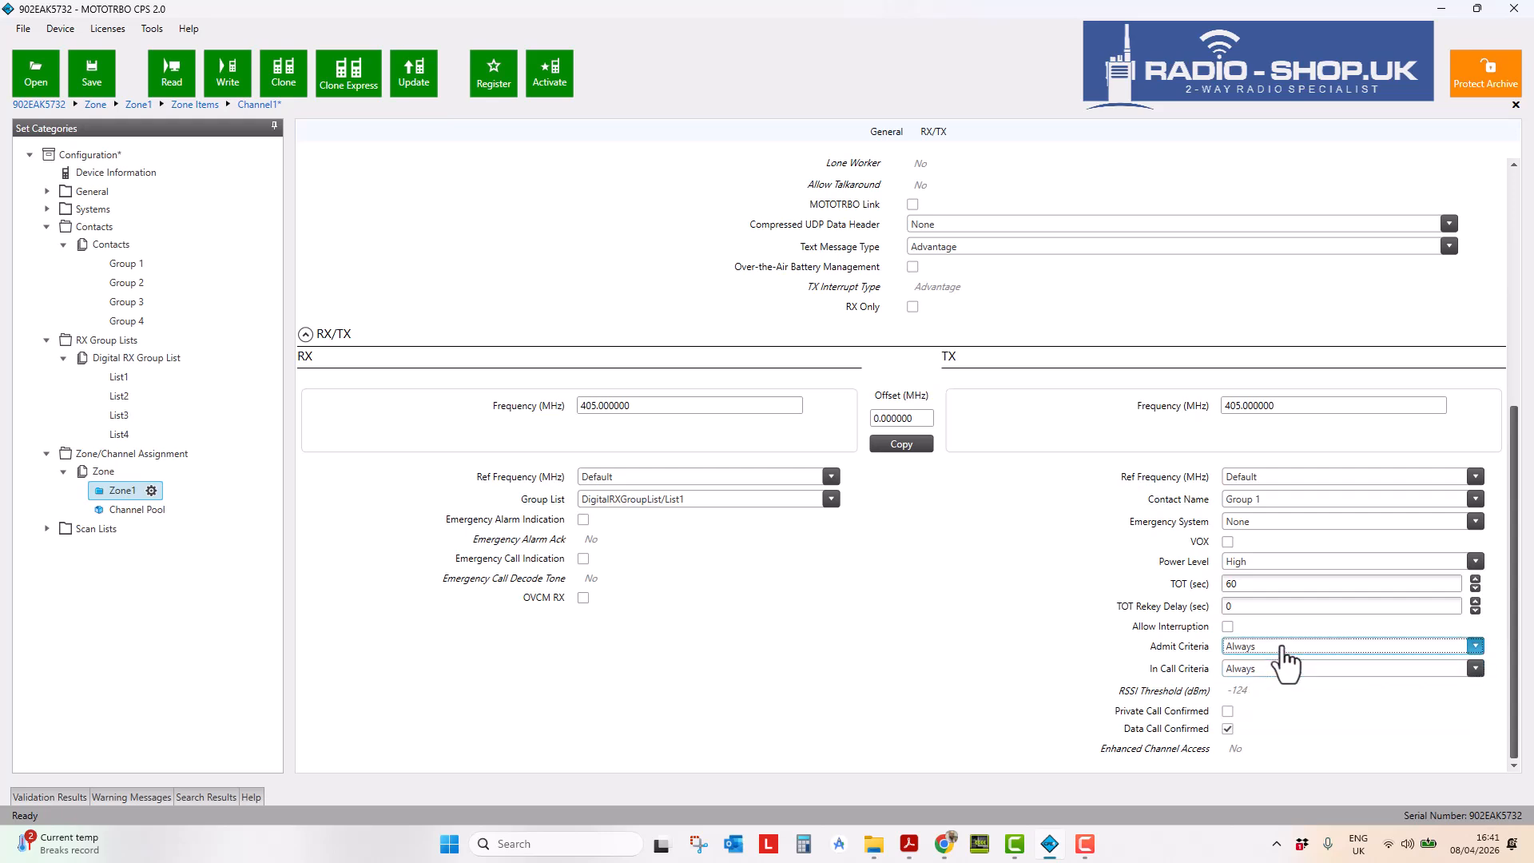
click(1281, 647)
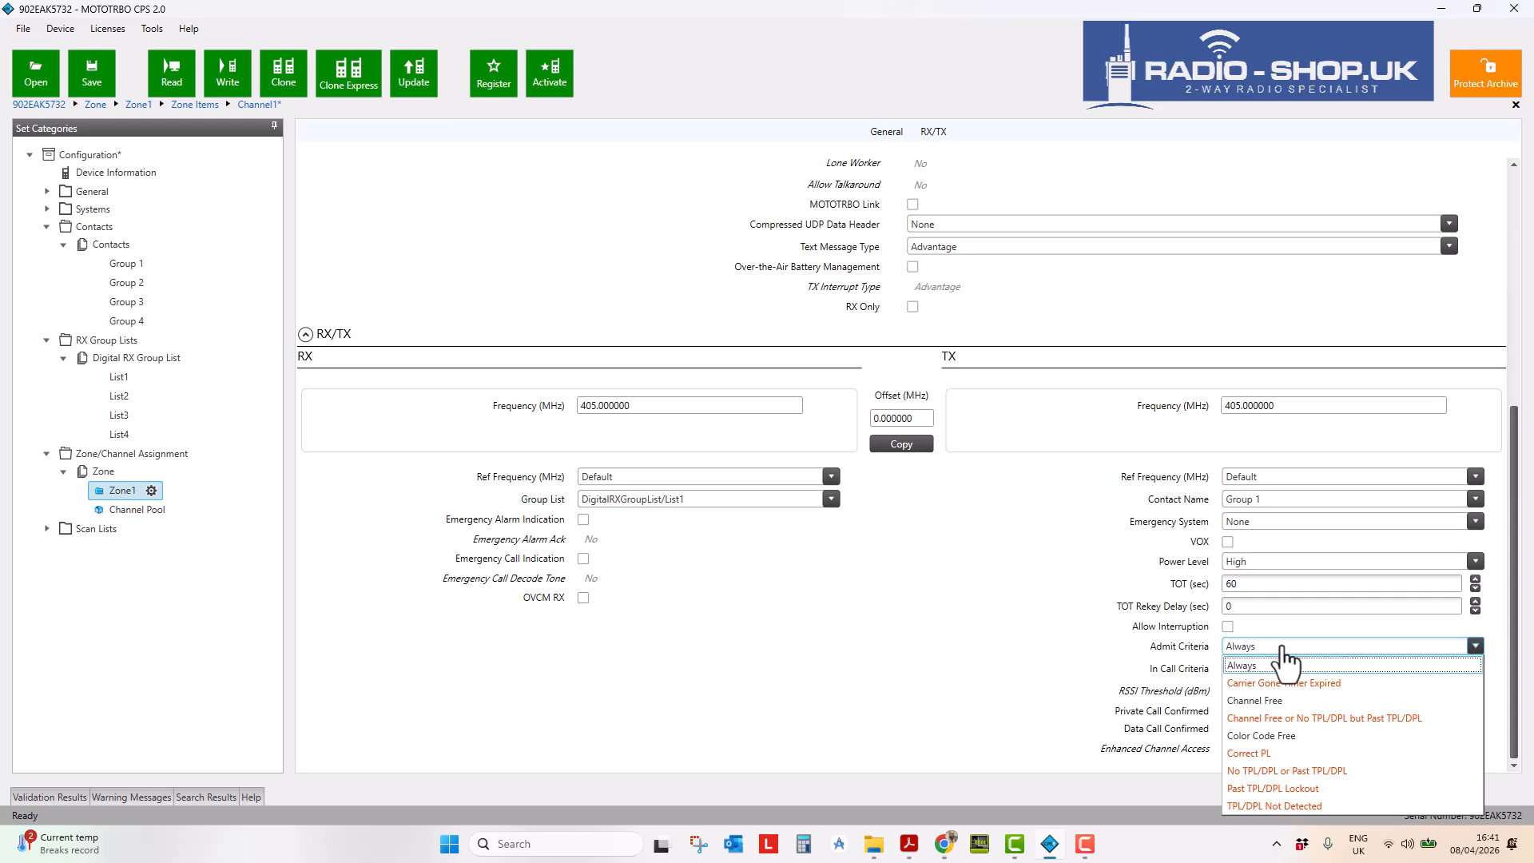
click(918, 661)
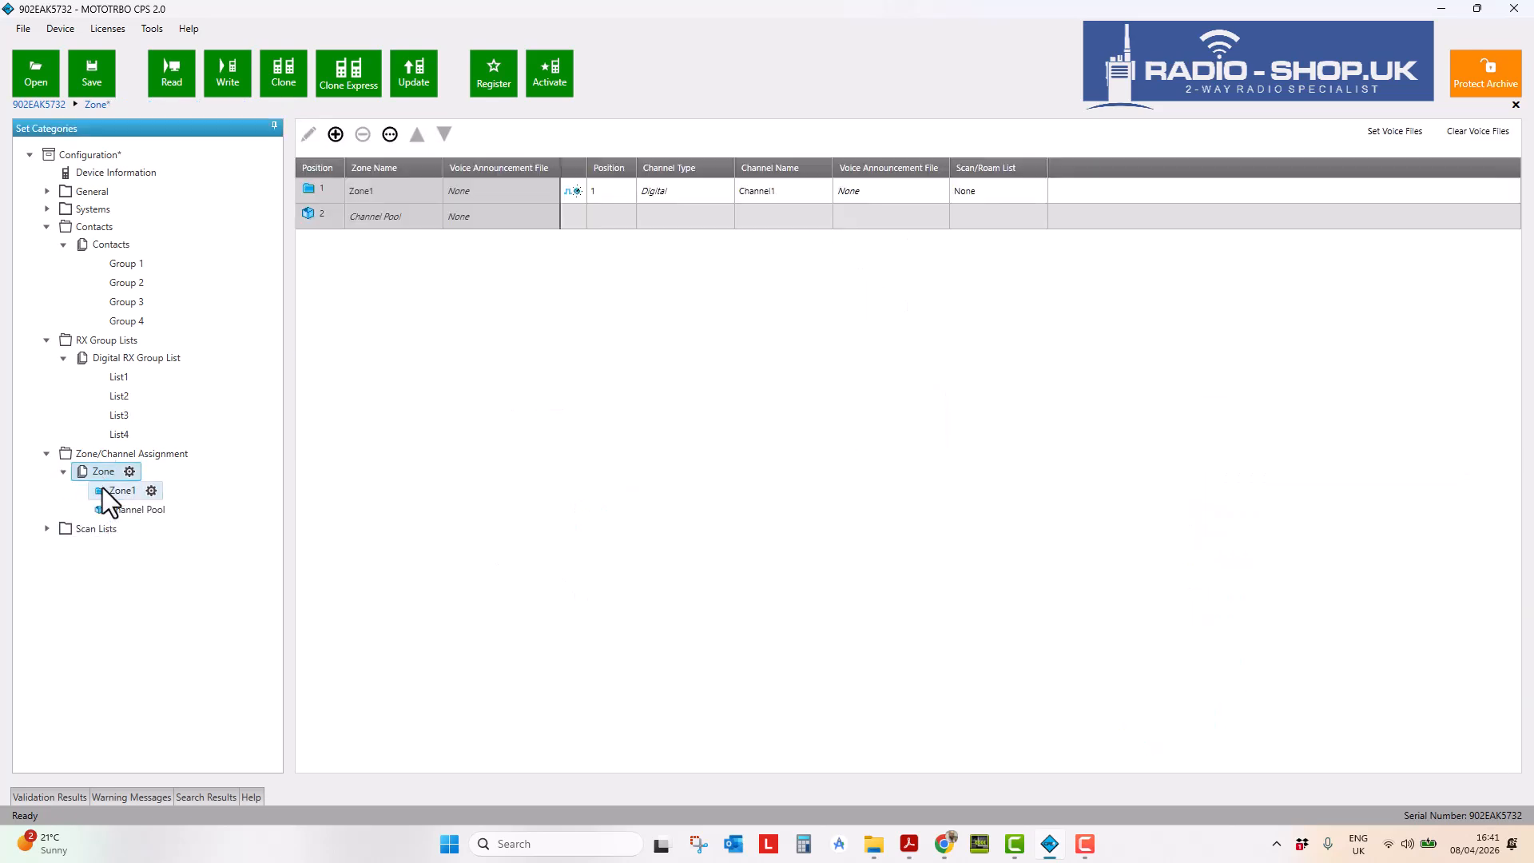
- Add 3 copies of Channel1 in Zone1 using Add Set Copies, creating Channel2–Channel4
click(120, 490)
click(361, 278)
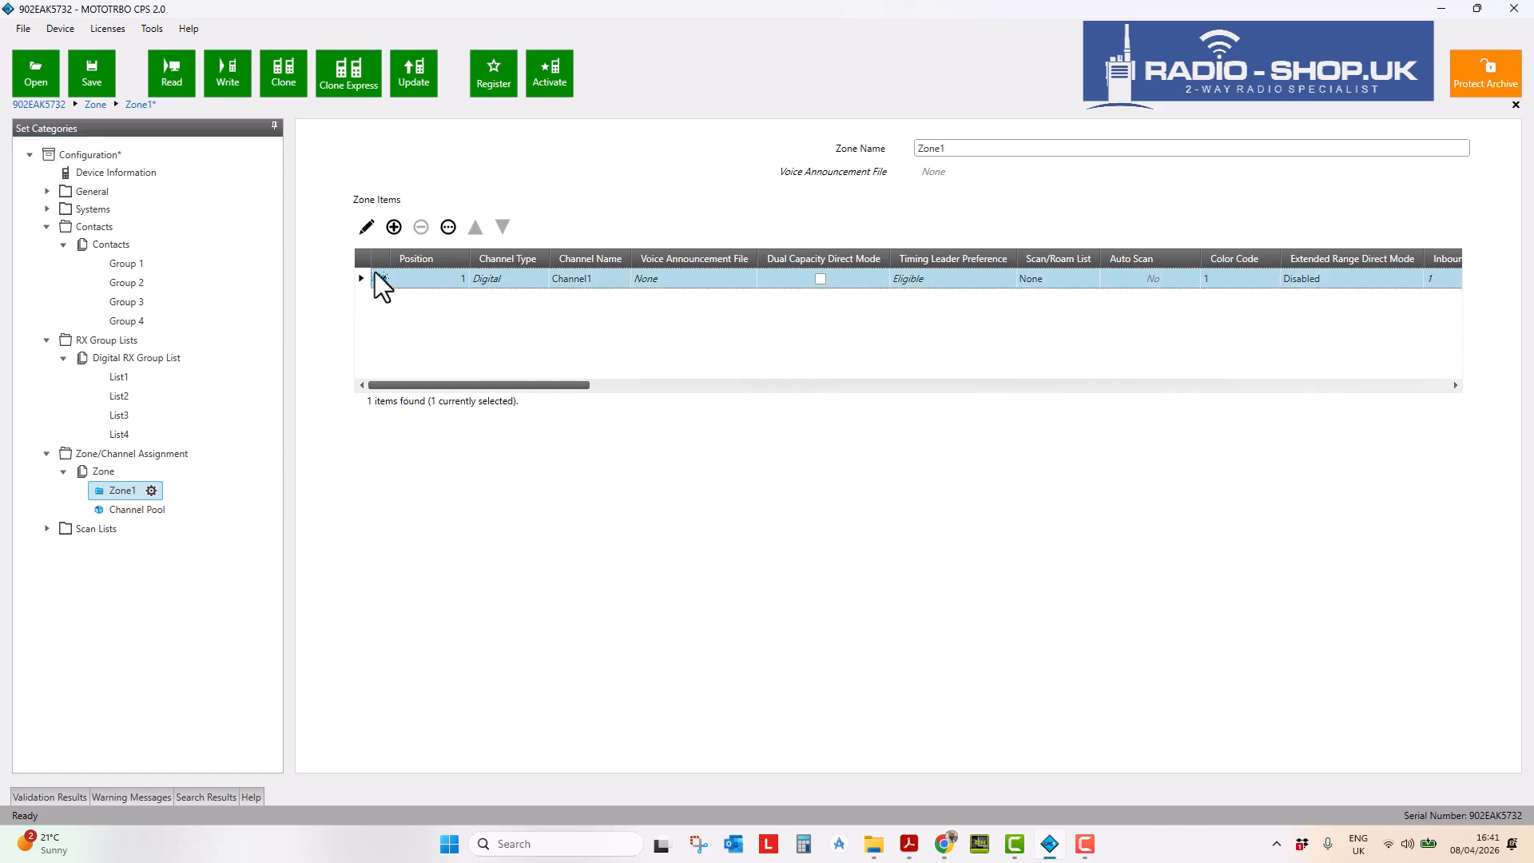
click(448, 227)
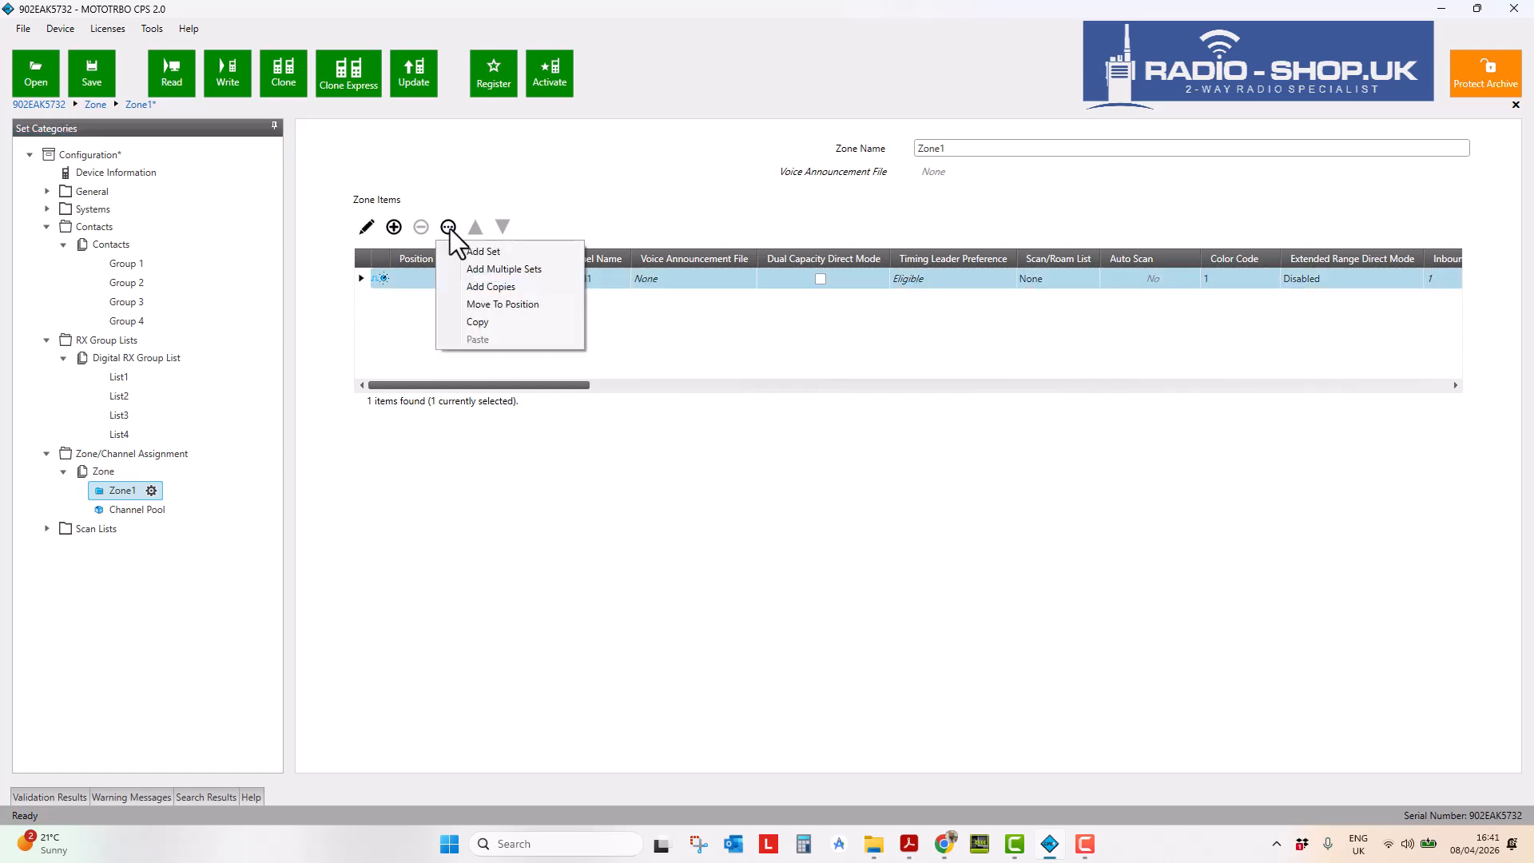
click(477, 287)
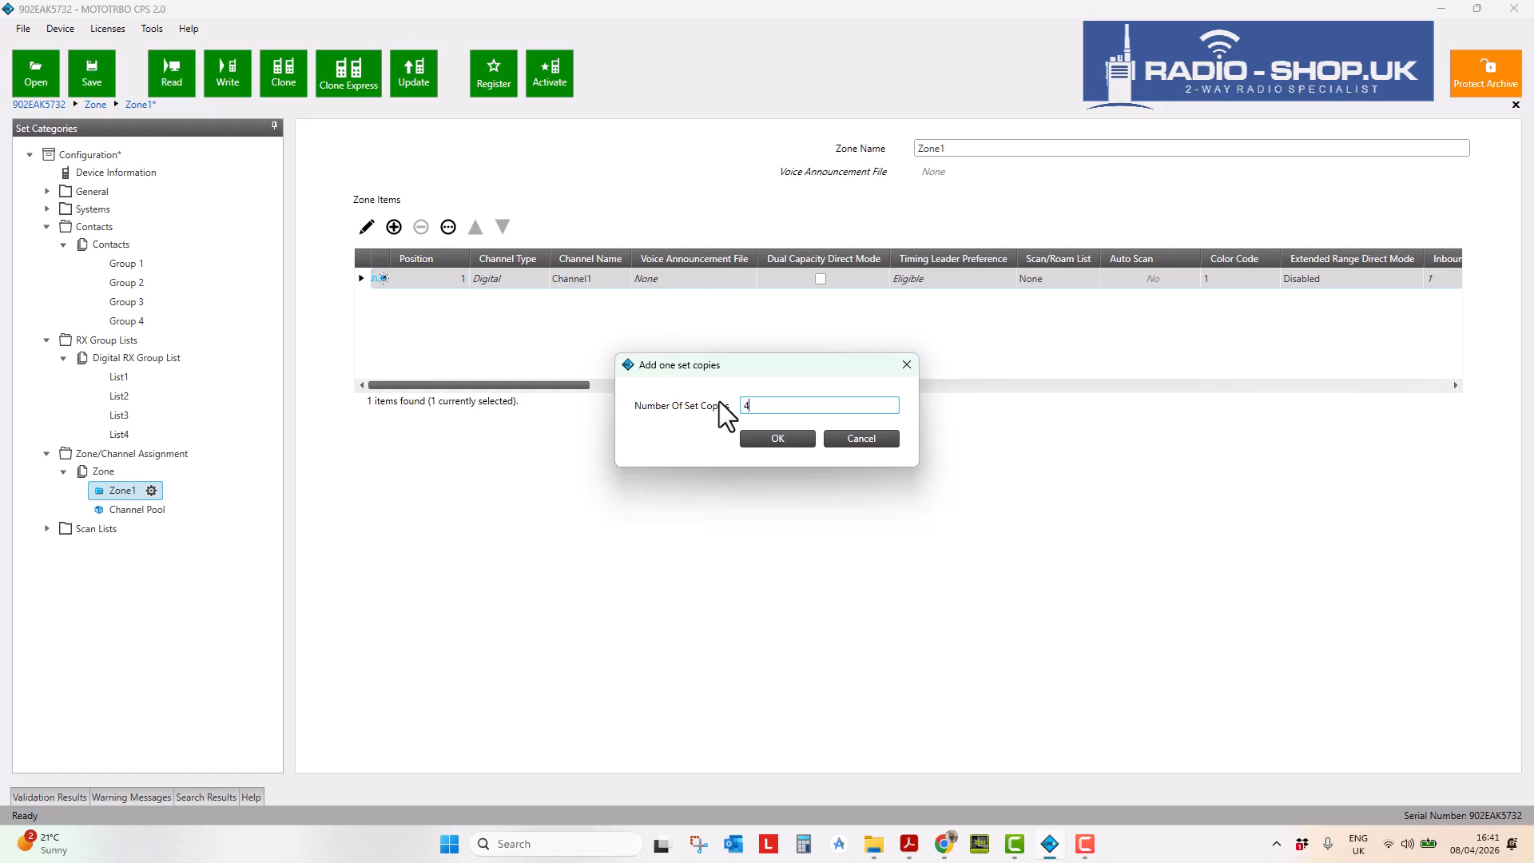
key(BackSpace)
text(3)
click(764, 435)
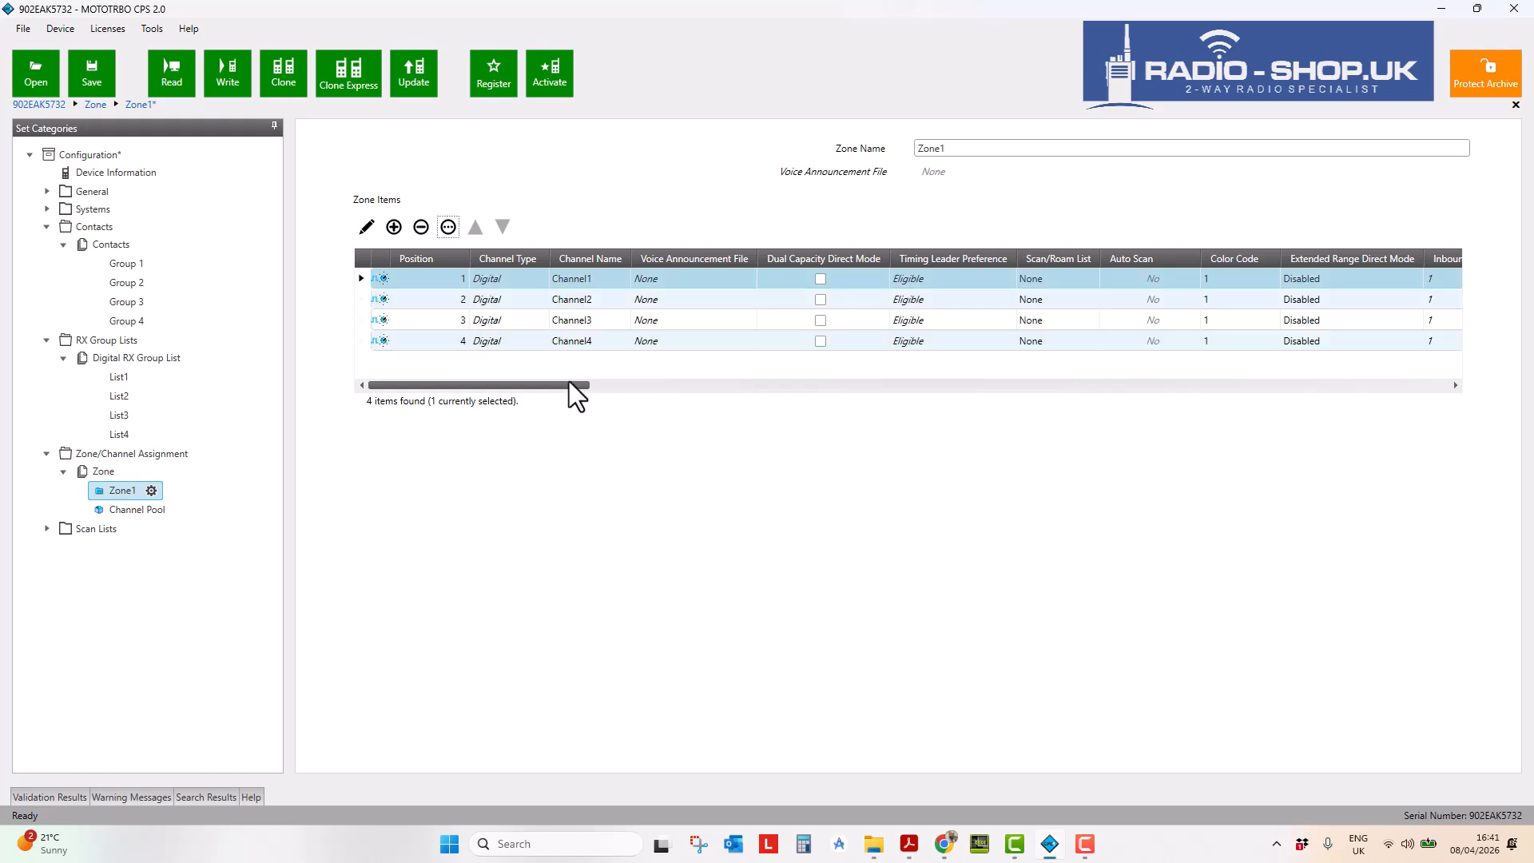
- In the Zone Items RX:Group List column, set rows 2–4 to List2, List3 and List4
drag(562, 385, 1074, 385)
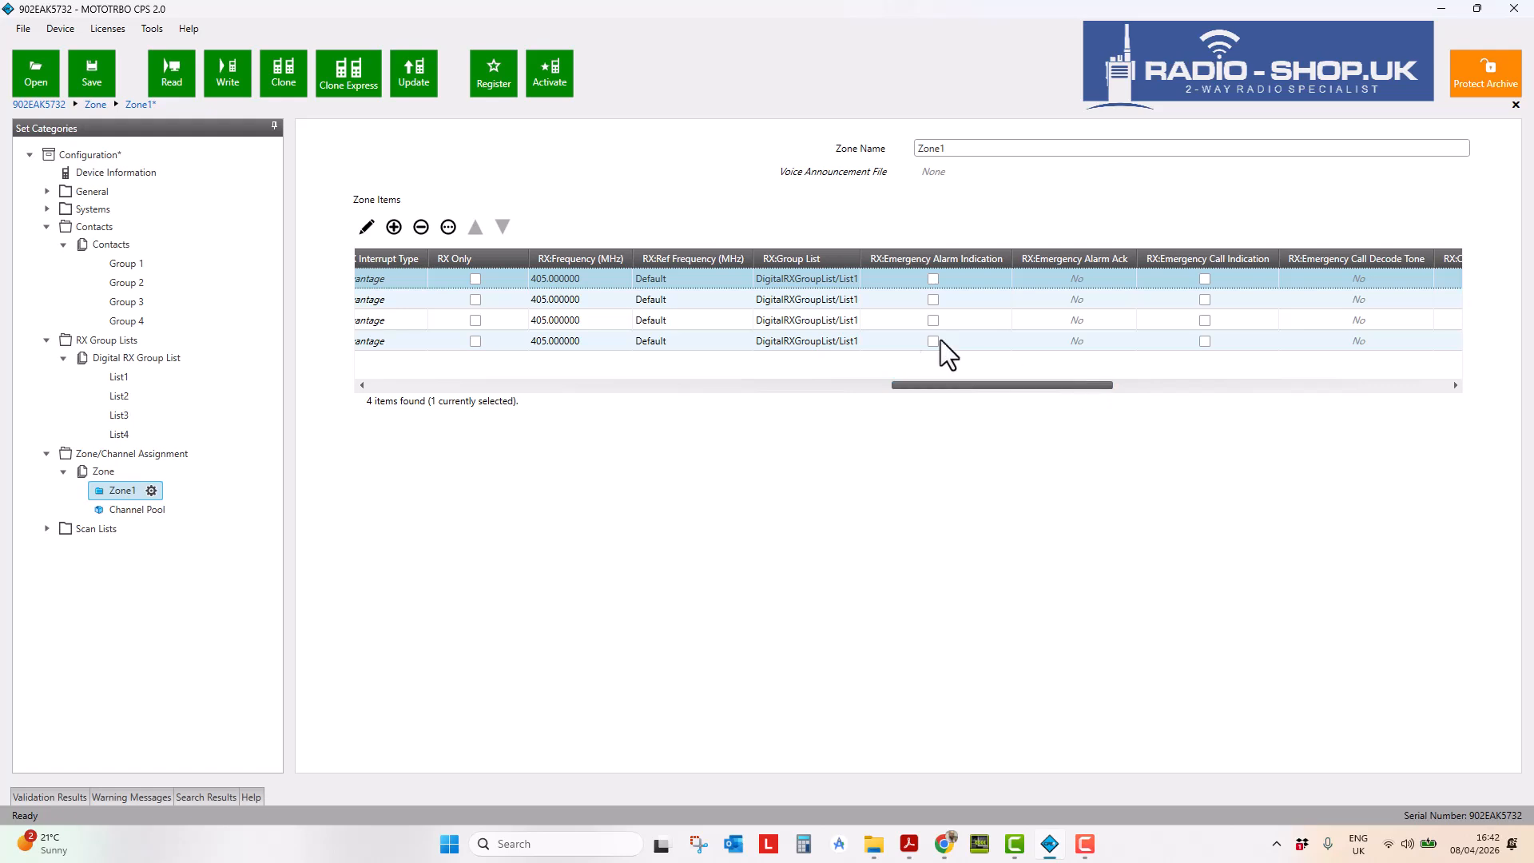
click(847, 300)
click(850, 300)
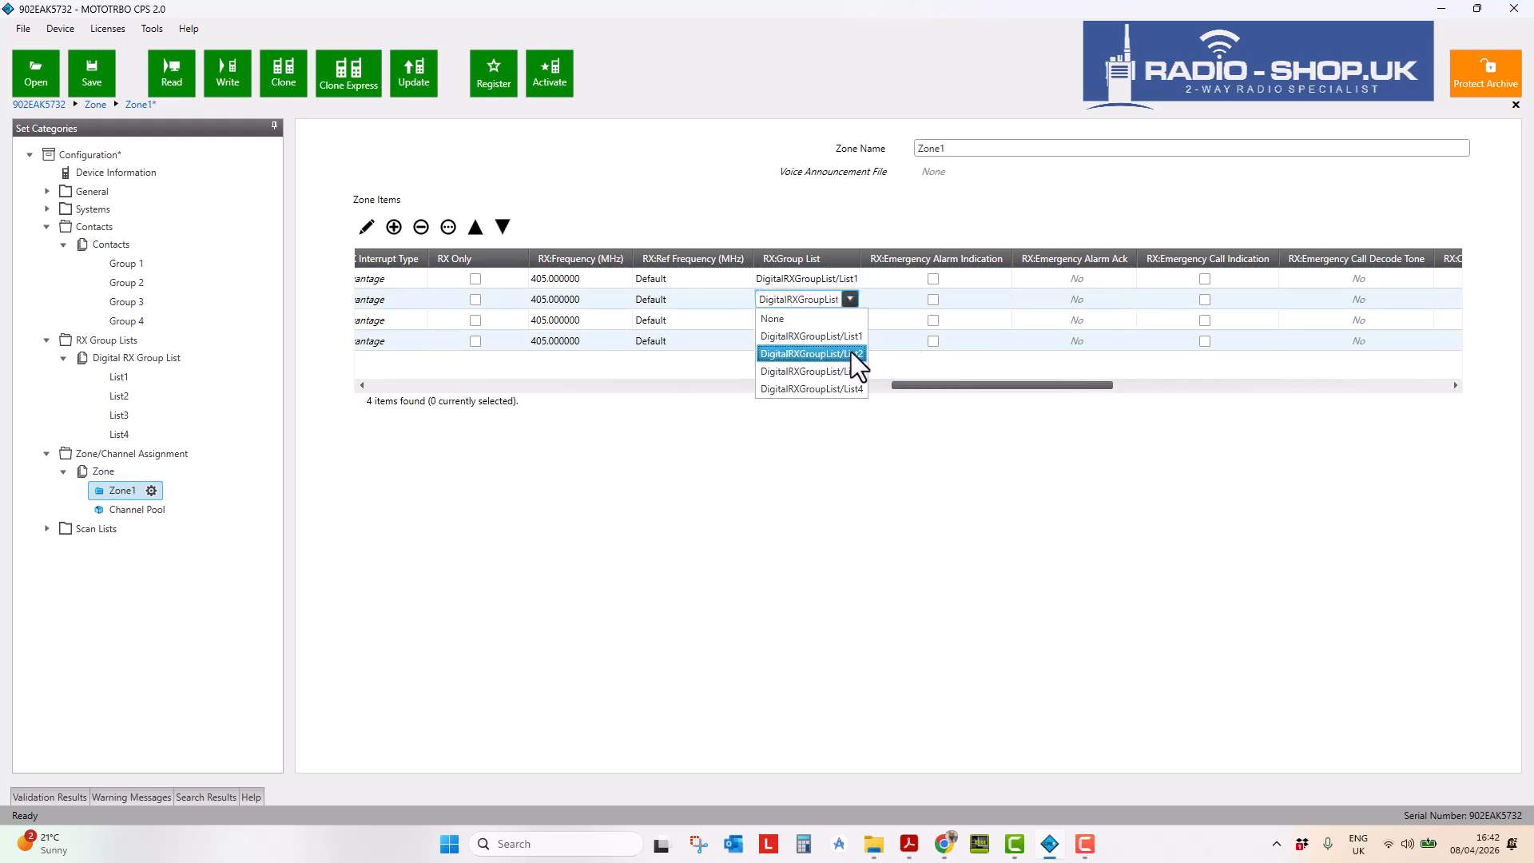
click(852, 353)
click(852, 323)
click(851, 322)
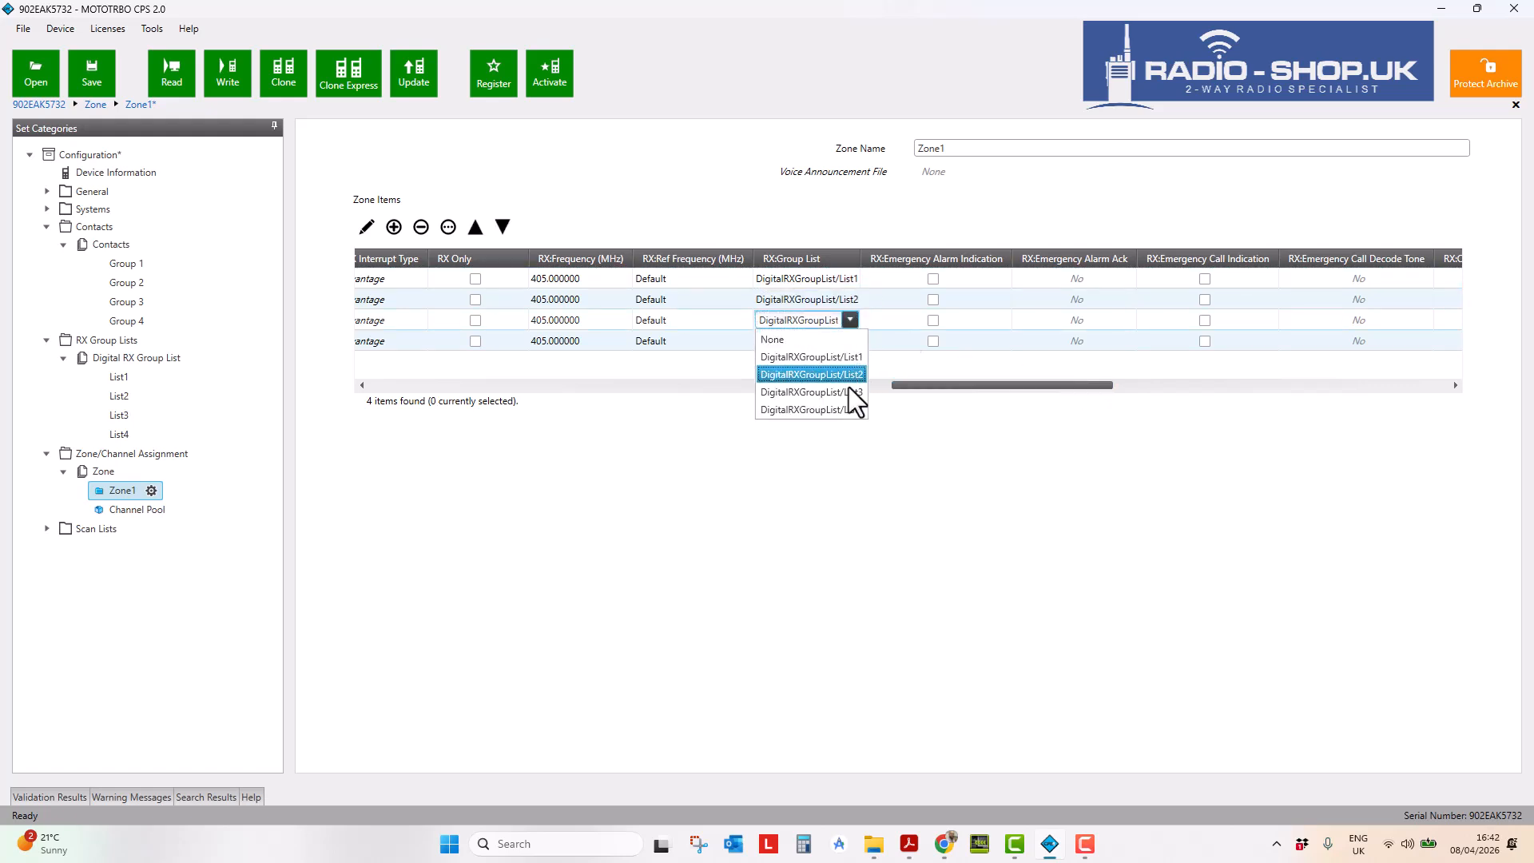
click(849, 389)
click(852, 340)
click(850, 340)
click(850, 427)
drag(959, 385, 1070, 370)
- Set TX:Contact Name for rows 2–4 to Group 2, Group 3 and Group 4, then review the grid
click(1292, 302)
click(1277, 334)
click(1298, 319)
click(1292, 320)
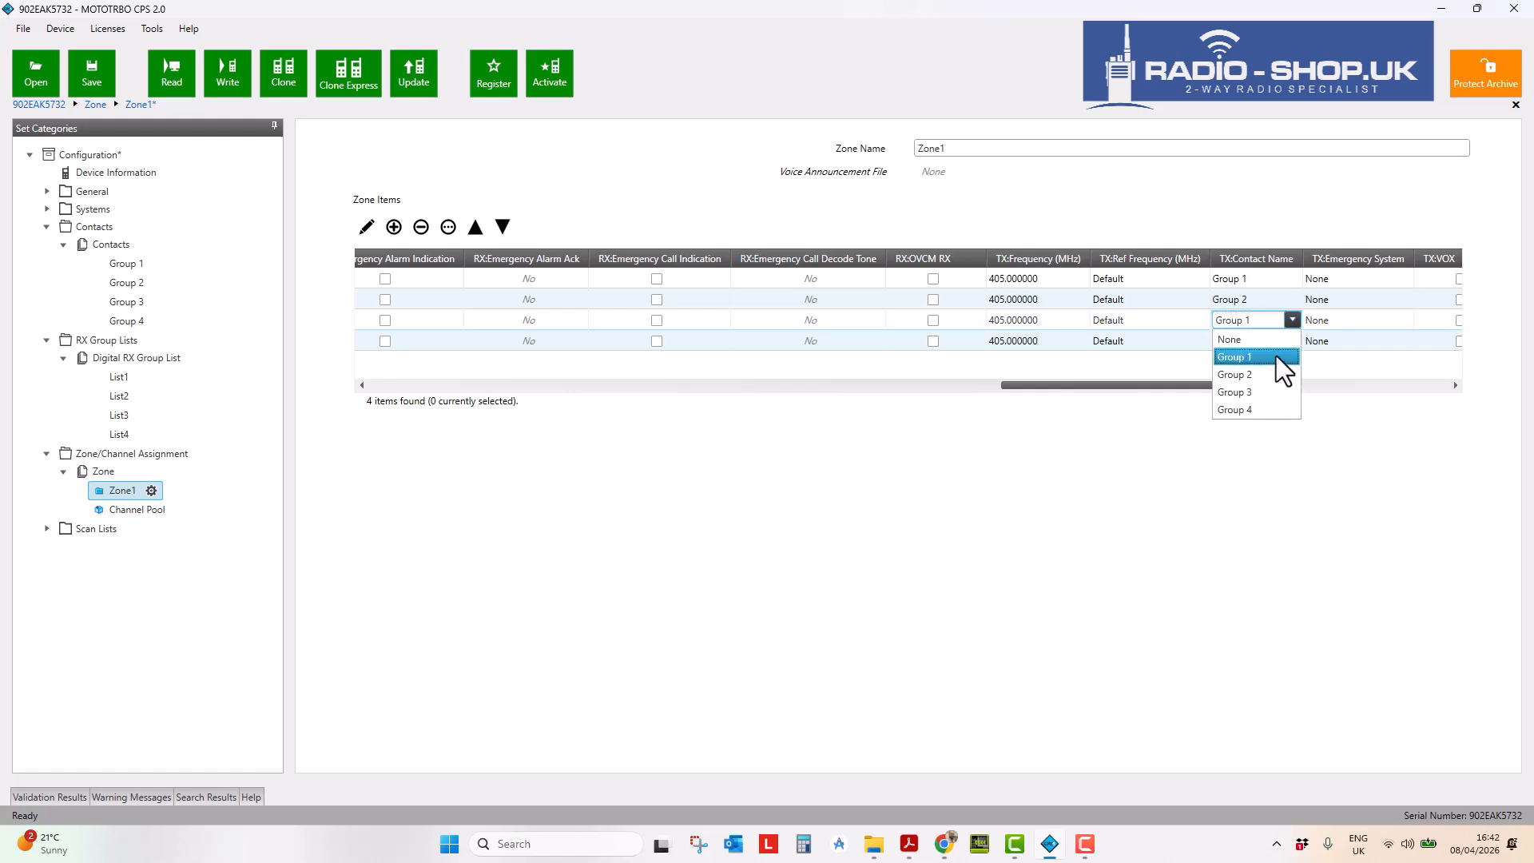
click(1263, 395)
click(1284, 343)
click(1292, 341)
click(1248, 427)
drag(1158, 385, 415, 369)
drag(564, 390, 996, 389)
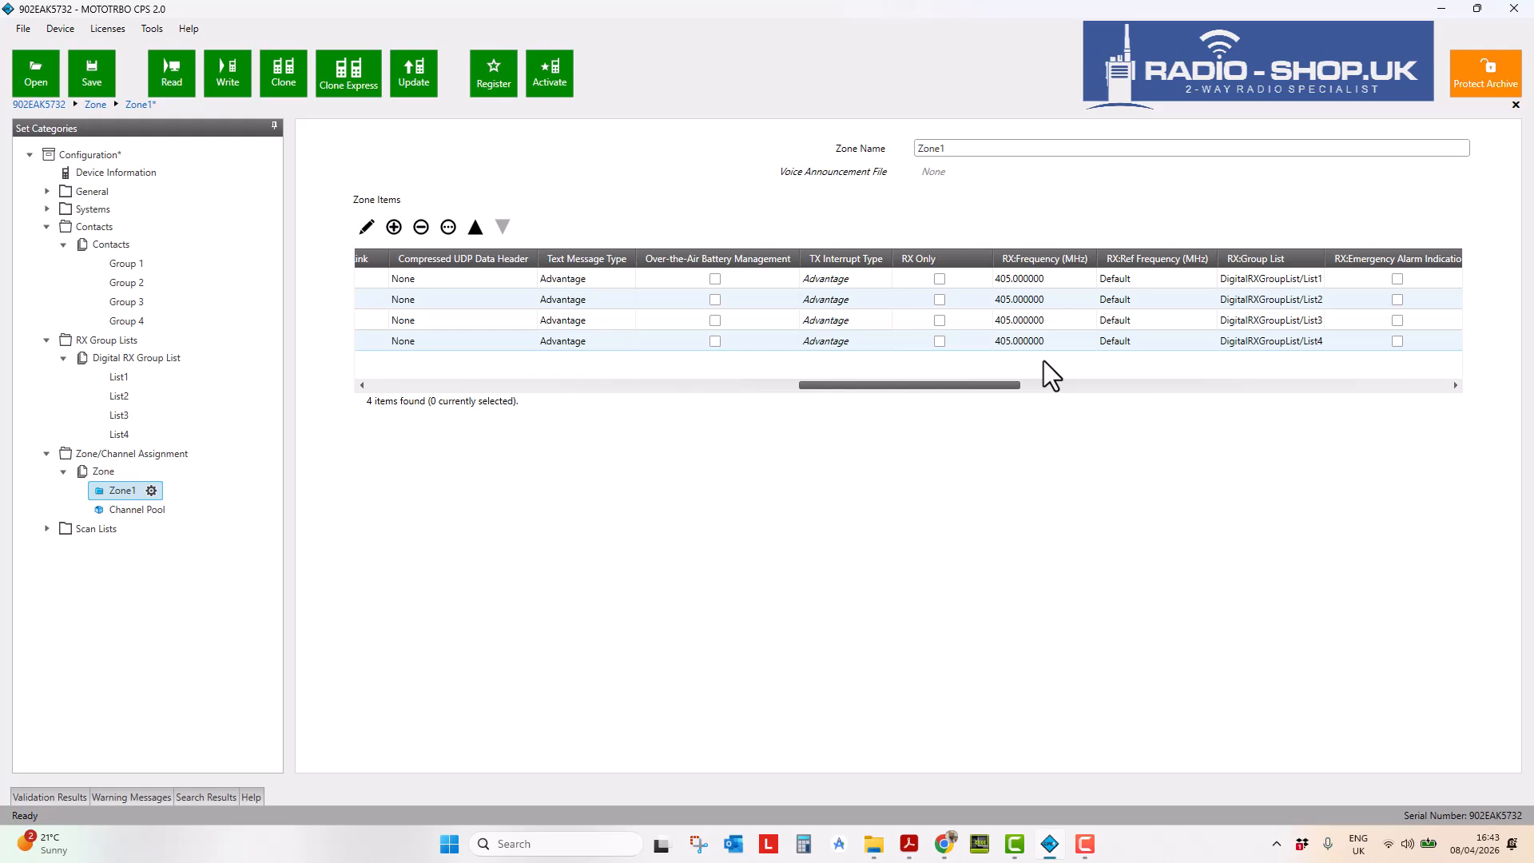
drag(956, 390, 408, 375)
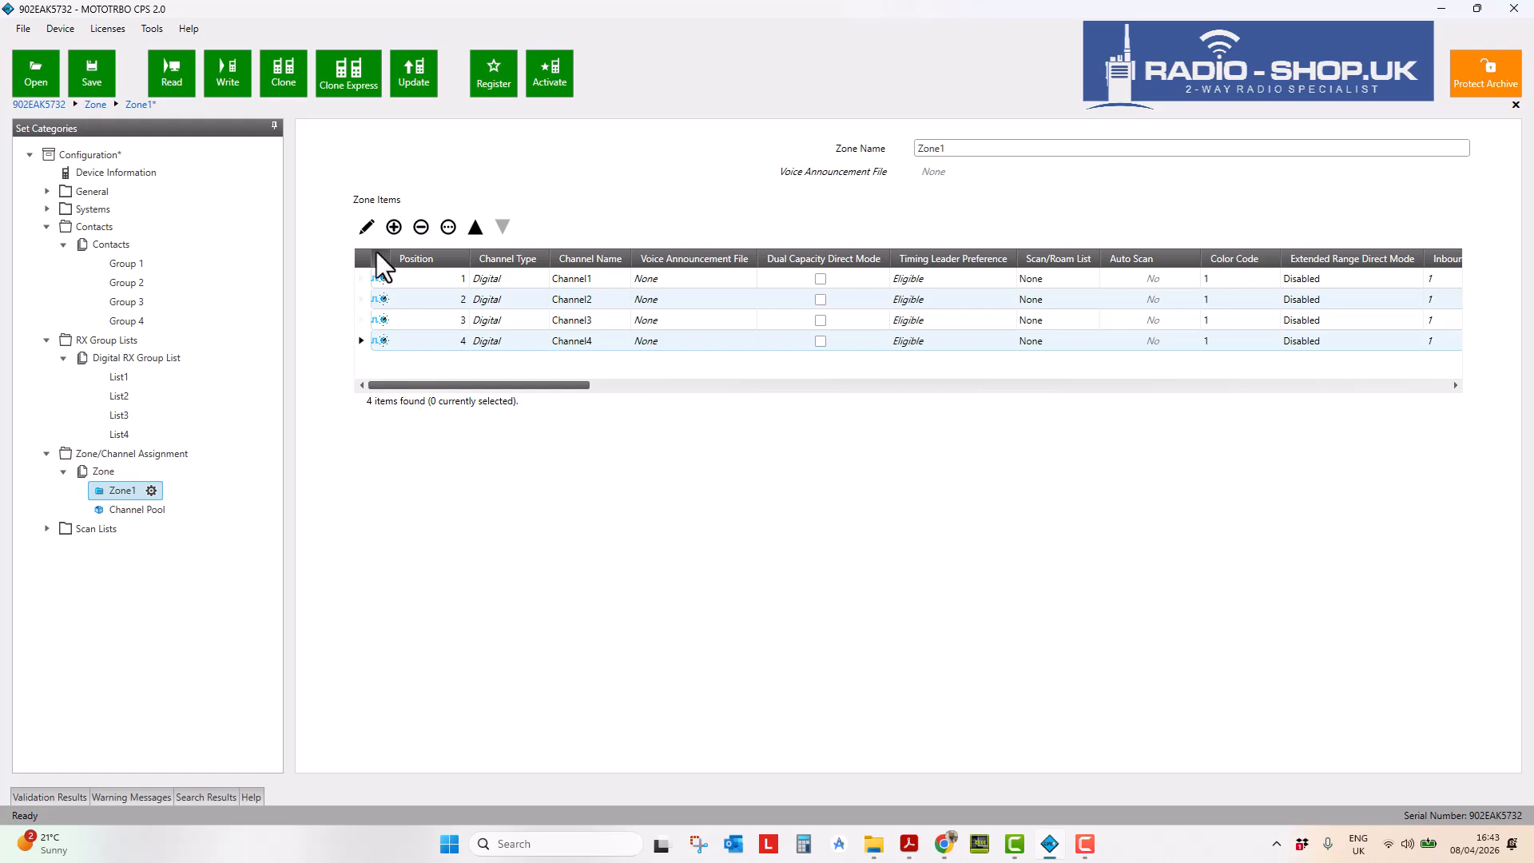
- Add a new analog channel, Channel5, to Zone1
click(394, 228)
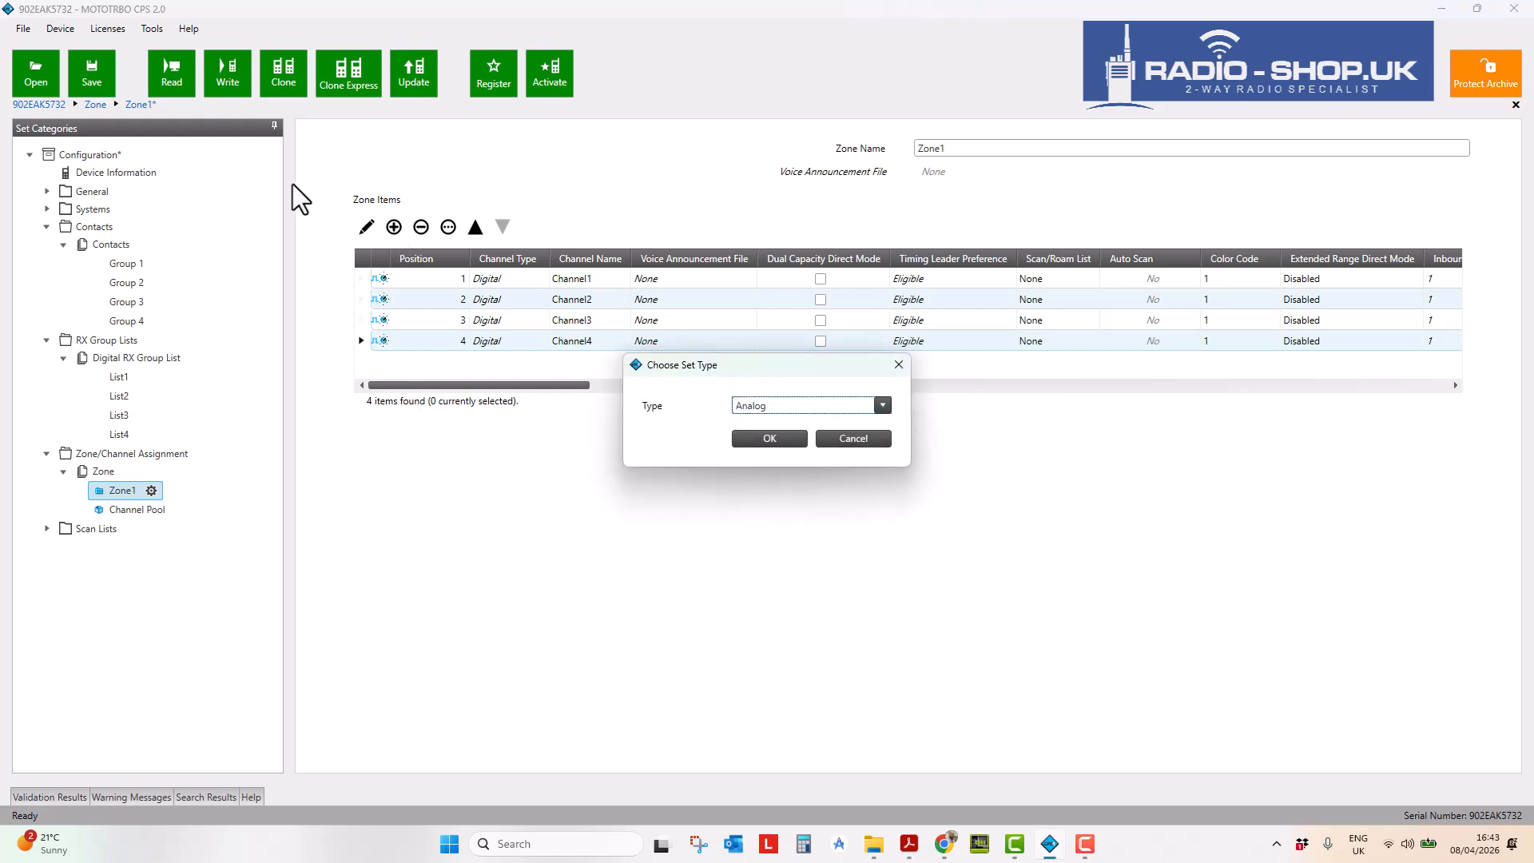
click(763, 437)
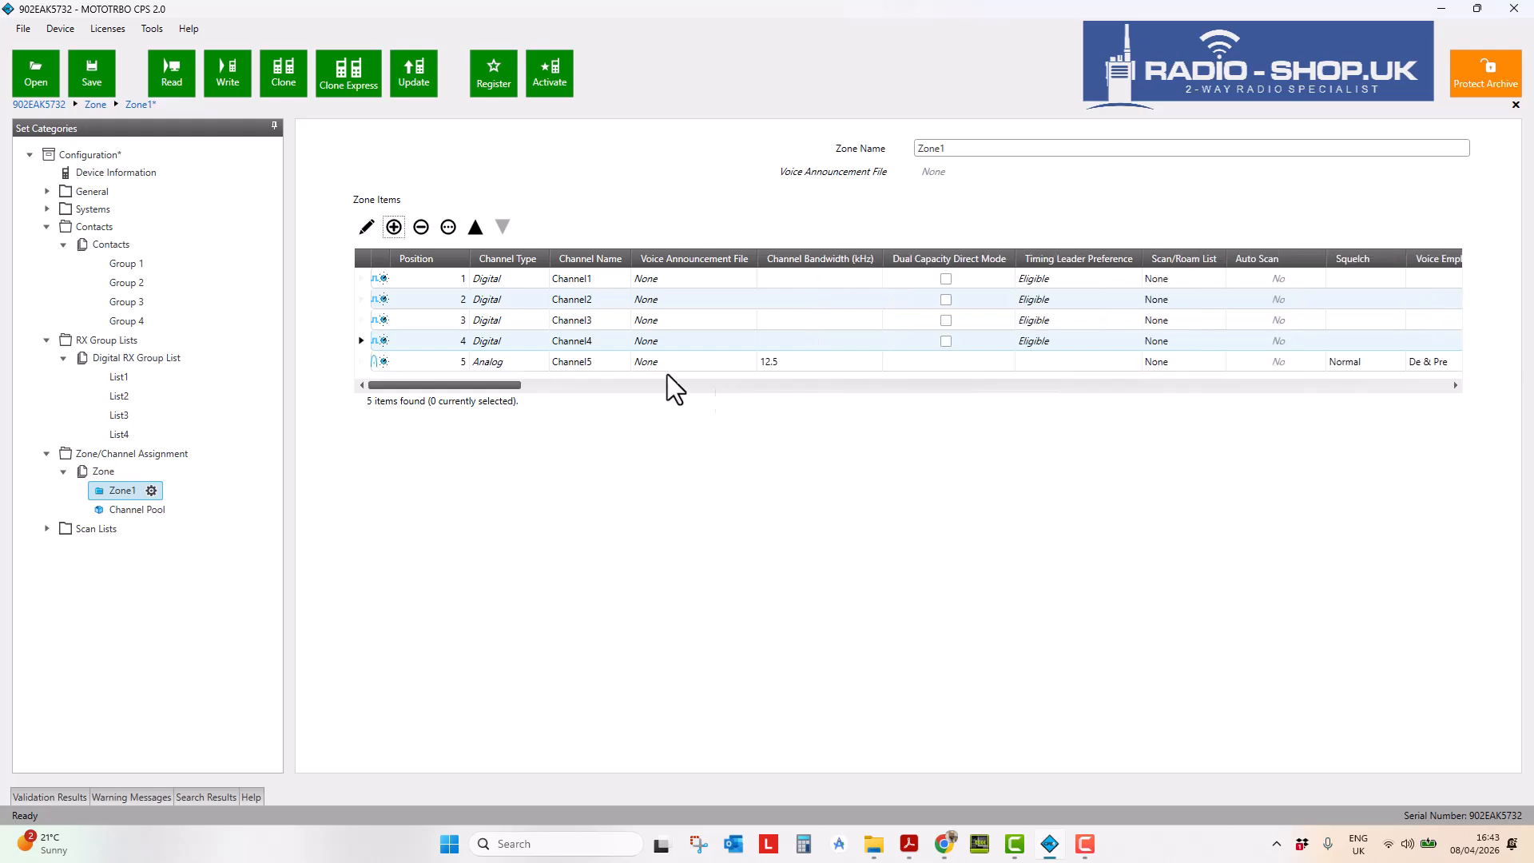
click(374, 362)
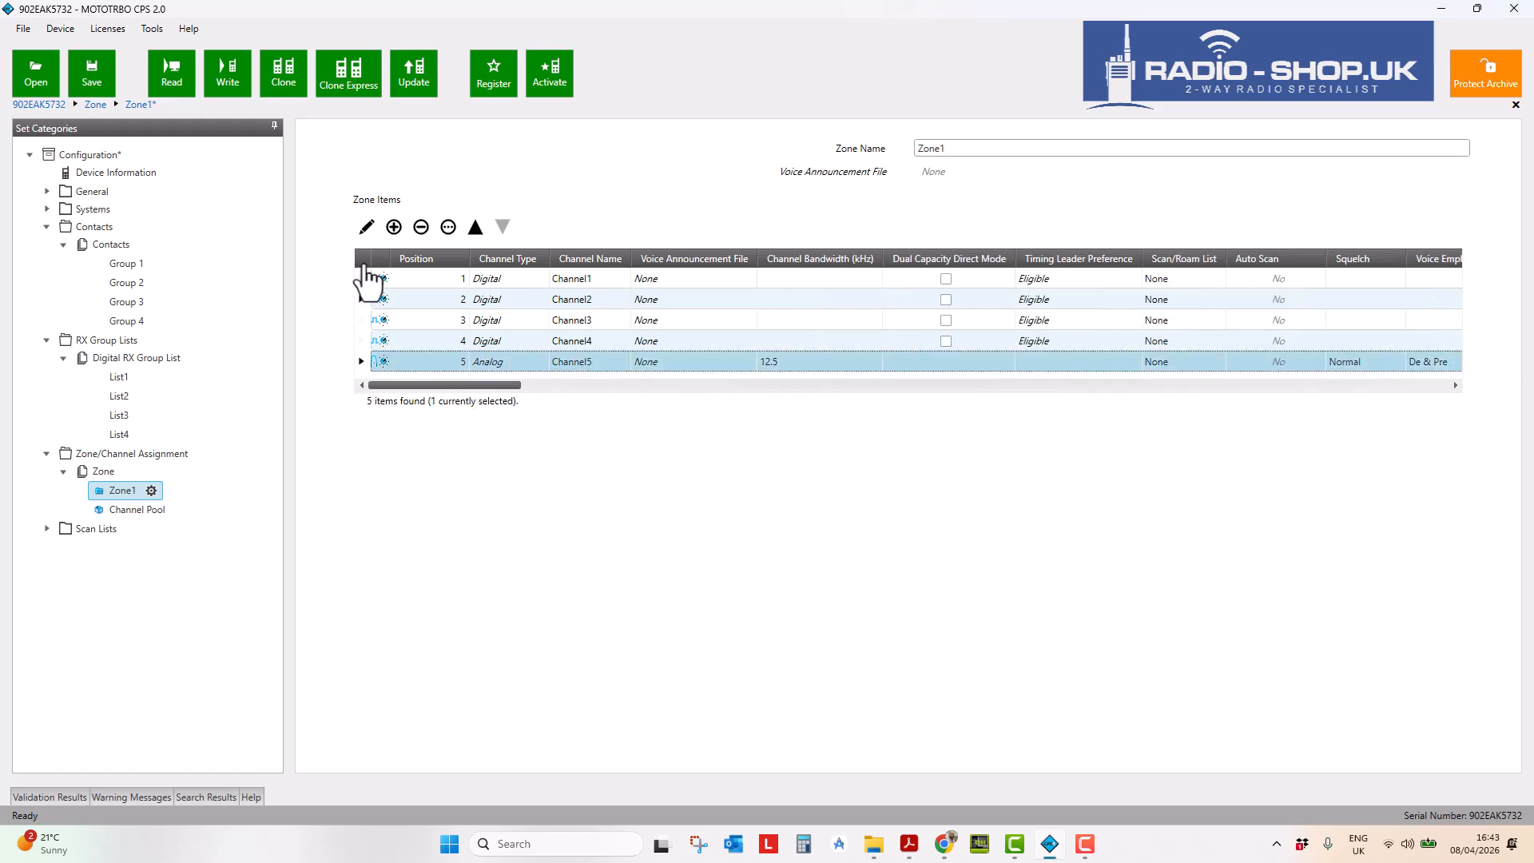
- Edit Channel5, keep its 12.5 kHz bandwidth and begin renaming it to 'Channel 5'
click(367, 228)
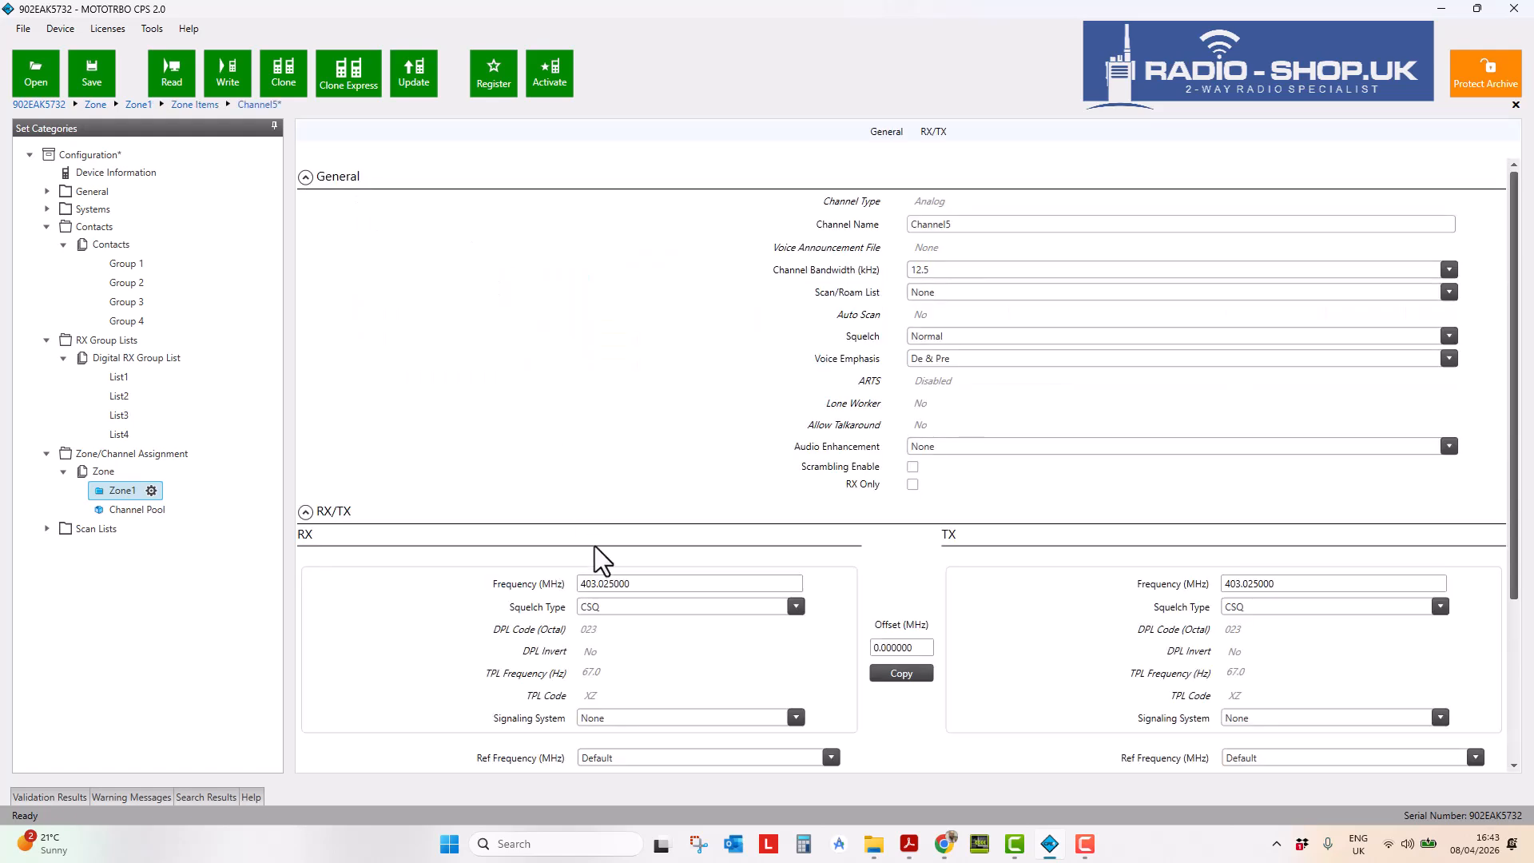
scroll(693, 500, down, 1)
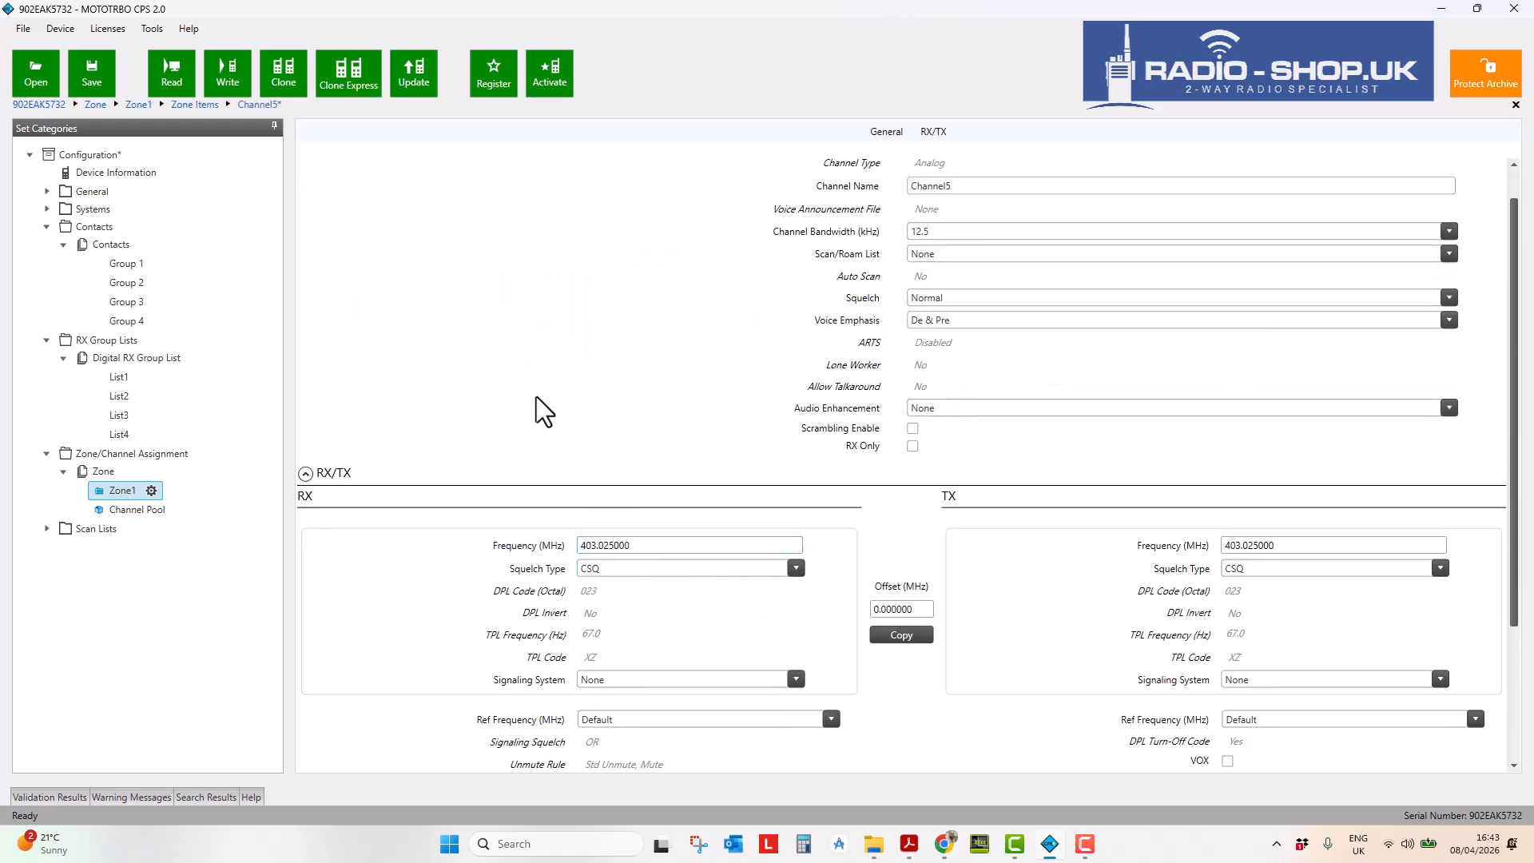
scroll(551, 403, up, 1)
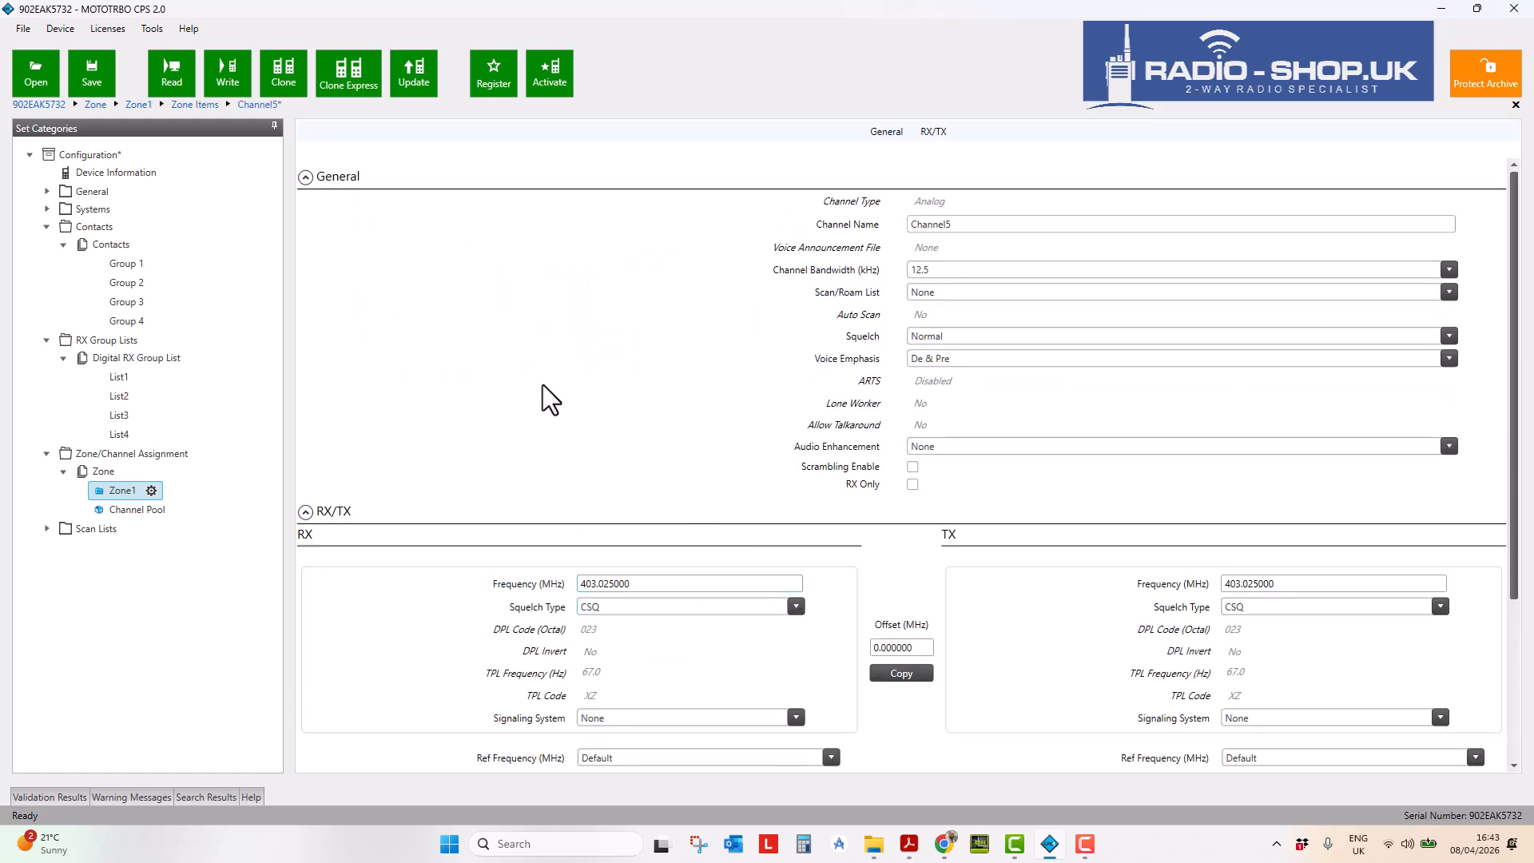
click(975, 271)
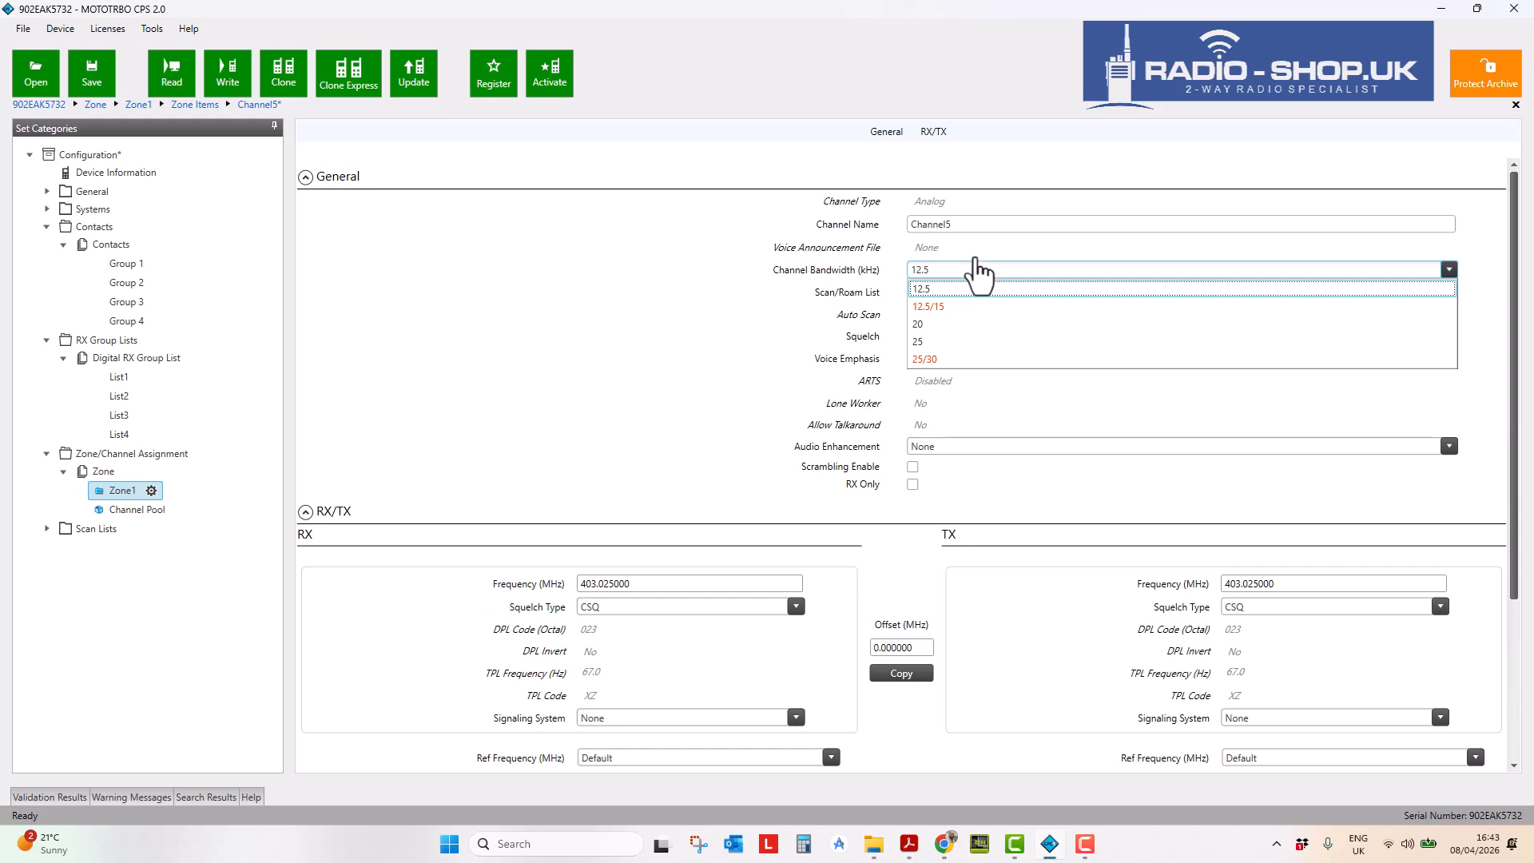
click(615, 267)
click(953, 223)
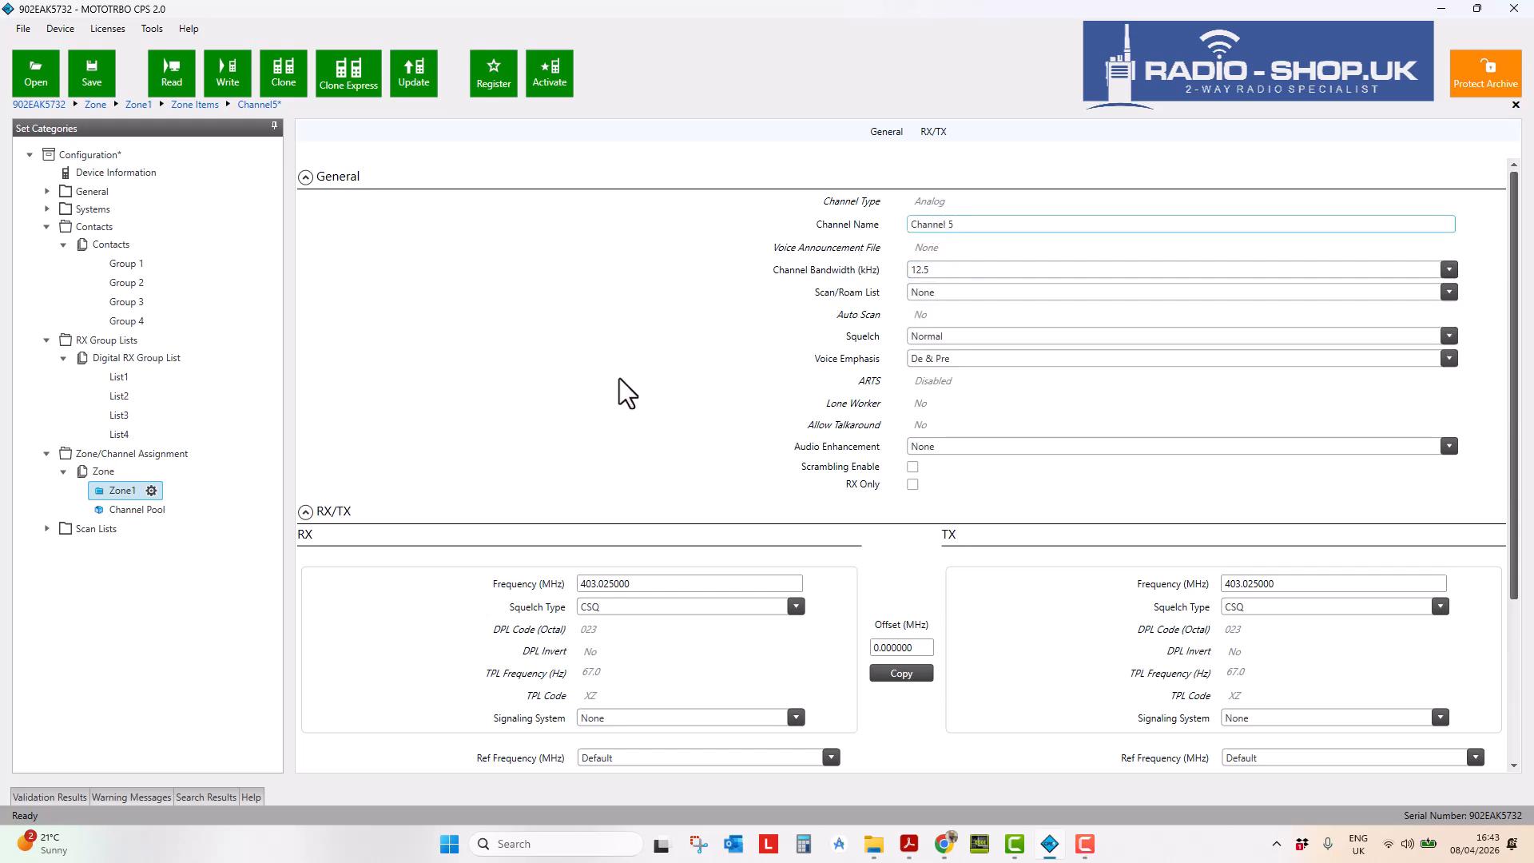
scroll(660, 423, down, 2)
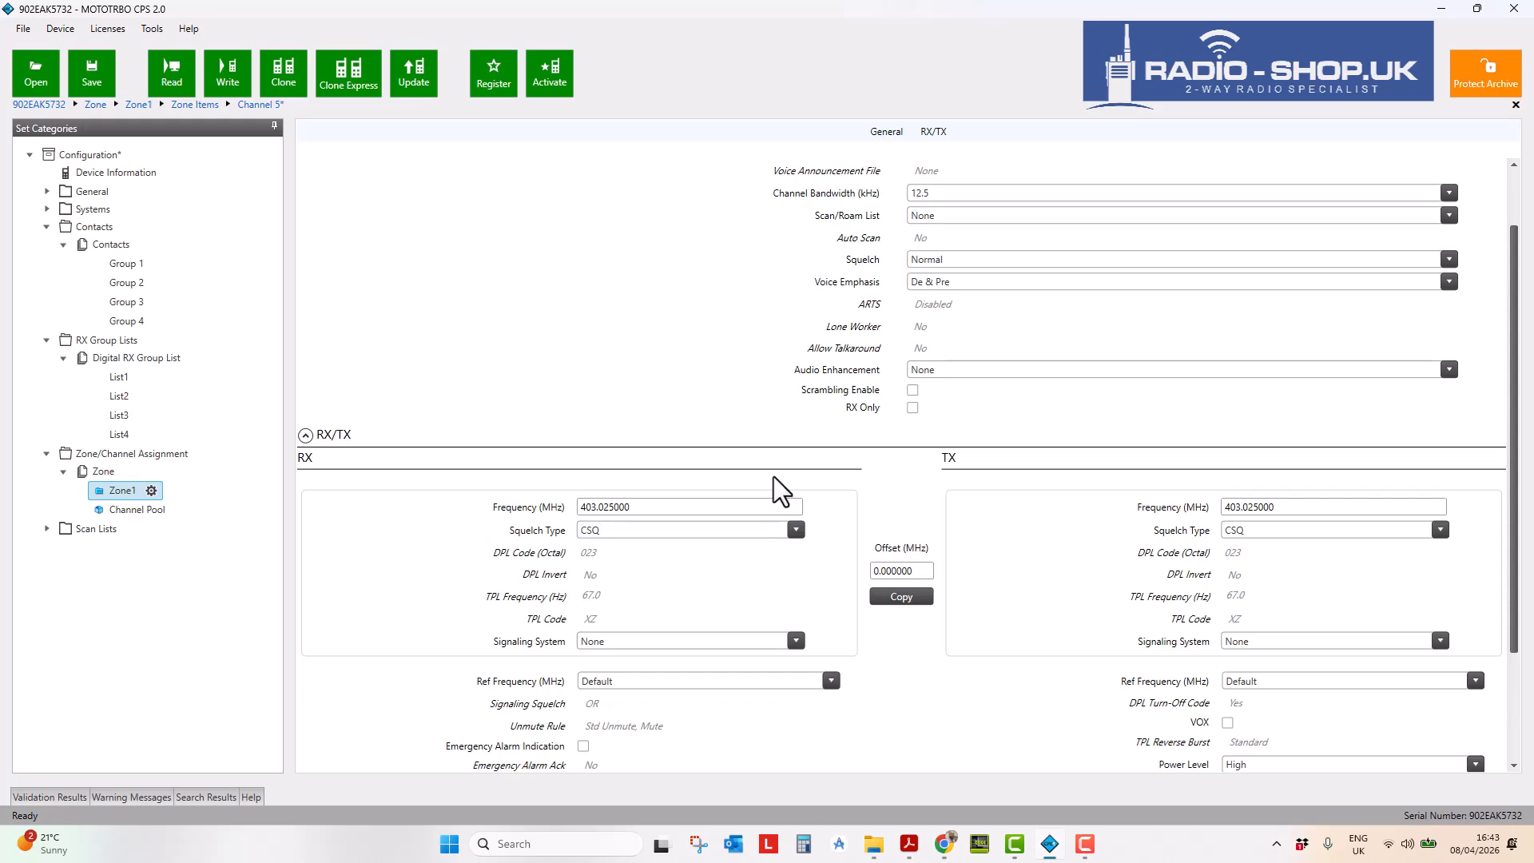
- Set Channel 5's RX Squelch Type to TPL with TPL Code WA (74.4 Hz)
click(795, 529)
click(752, 567)
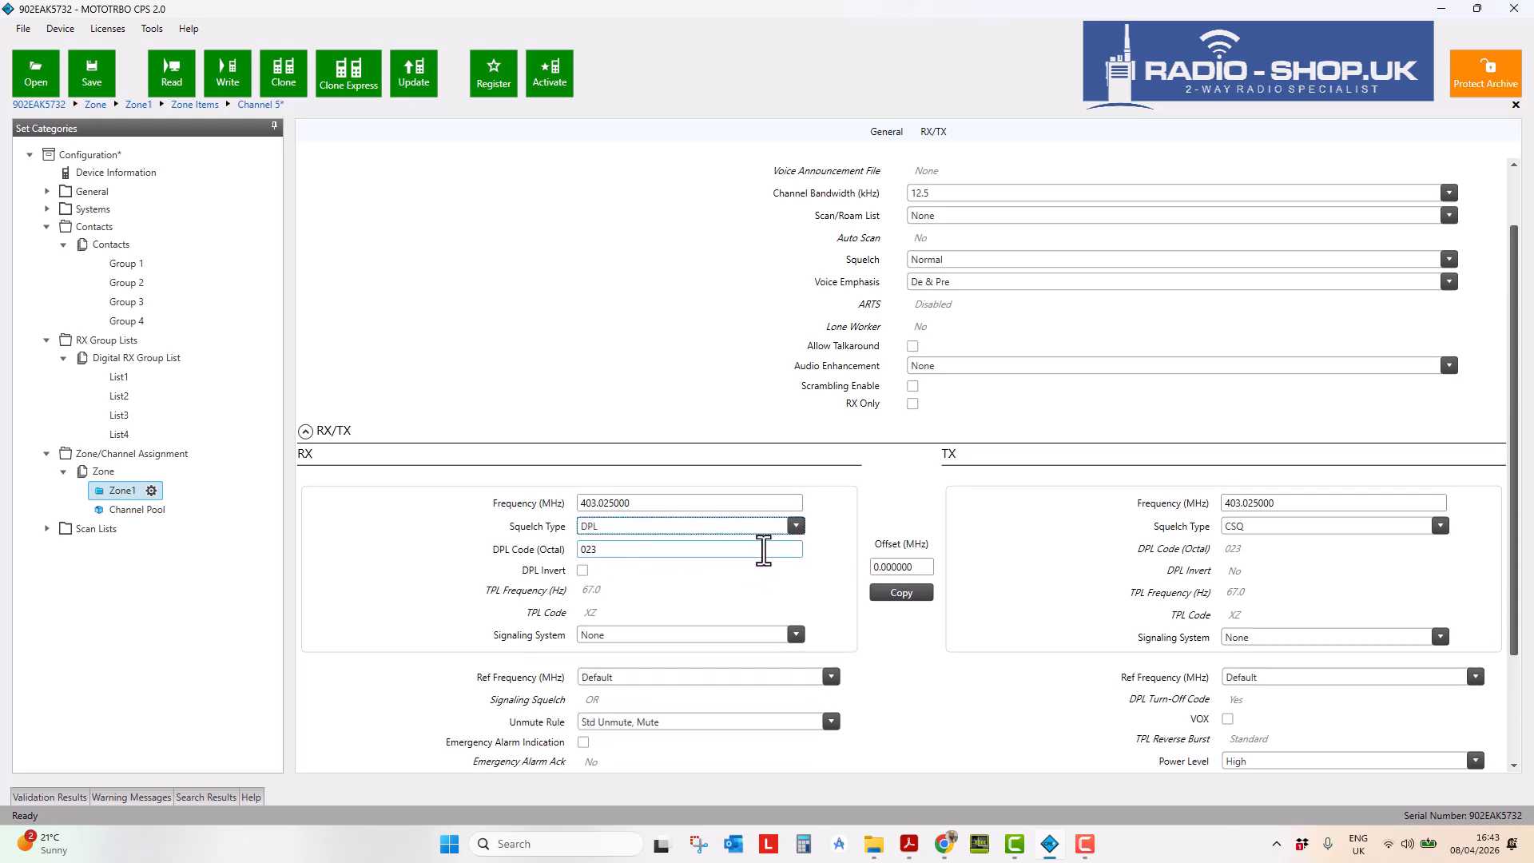
click(781, 530)
click(768, 582)
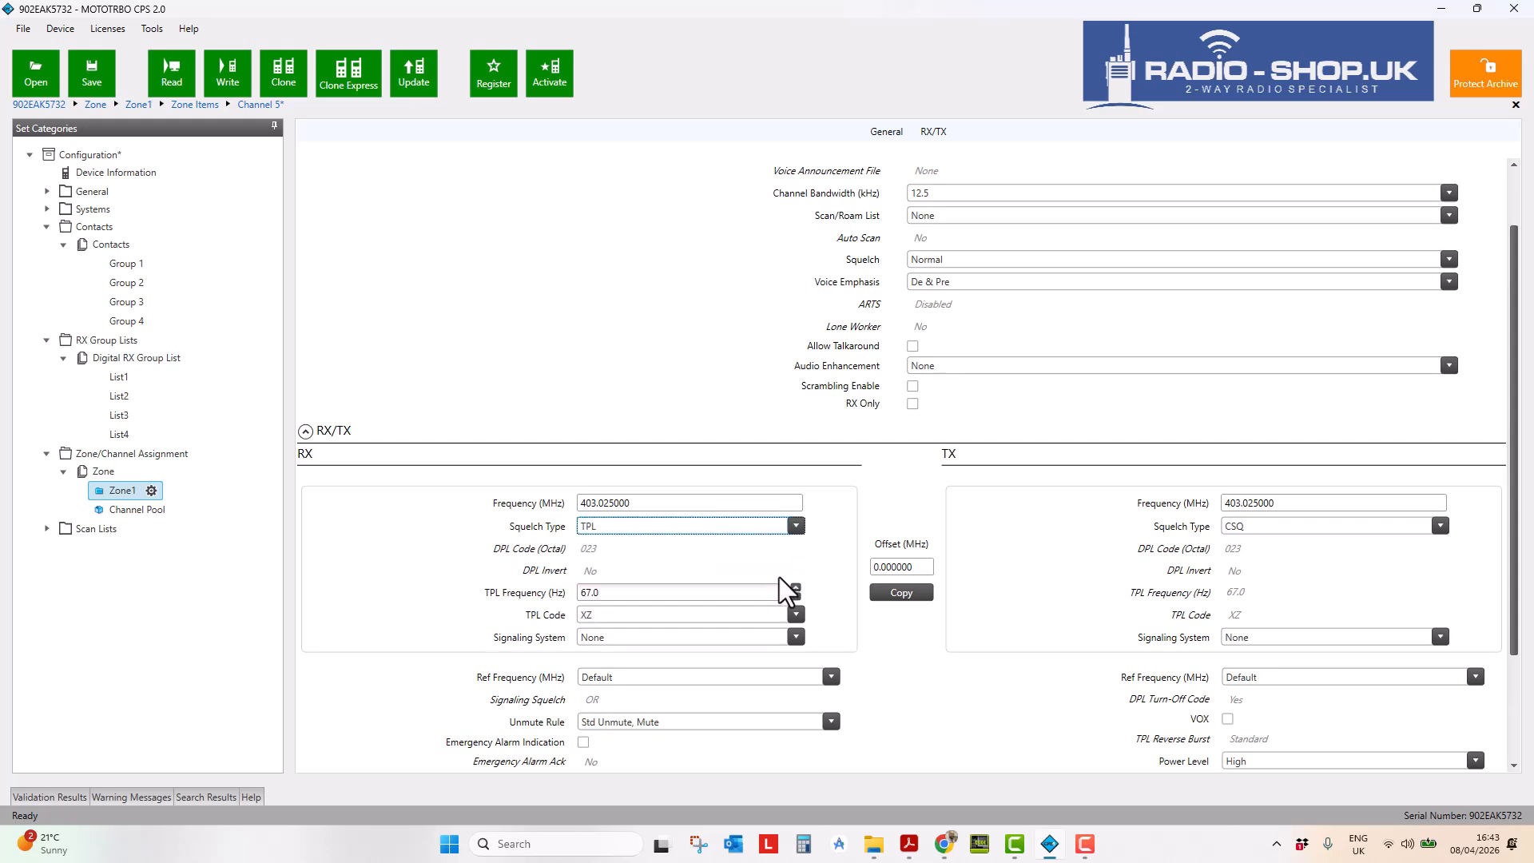
click(795, 596)
click(795, 589)
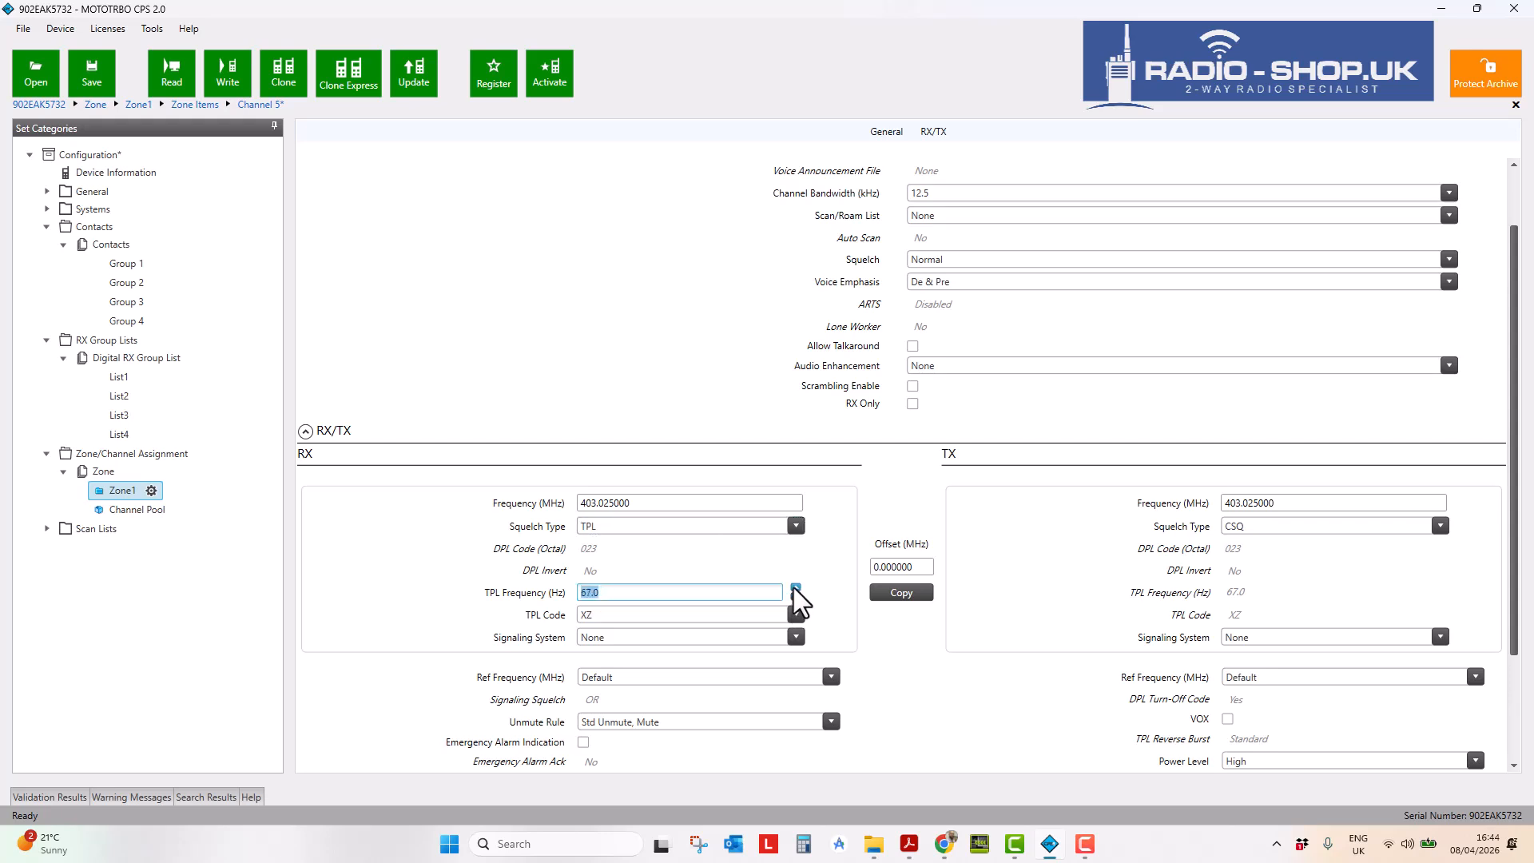
click(795, 589)
click(795, 595)
click(796, 614)
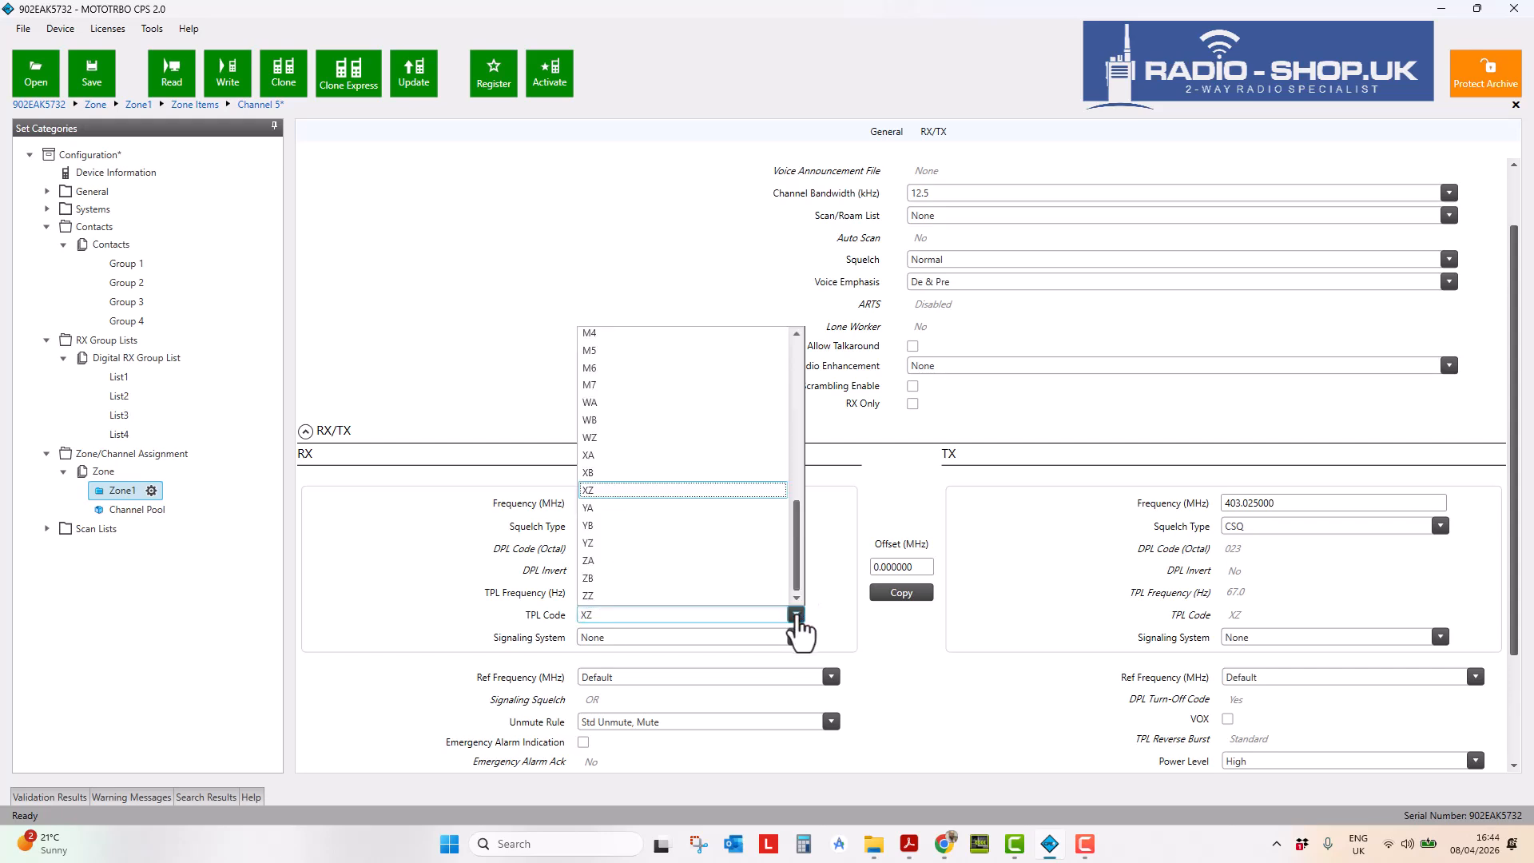
click(632, 403)
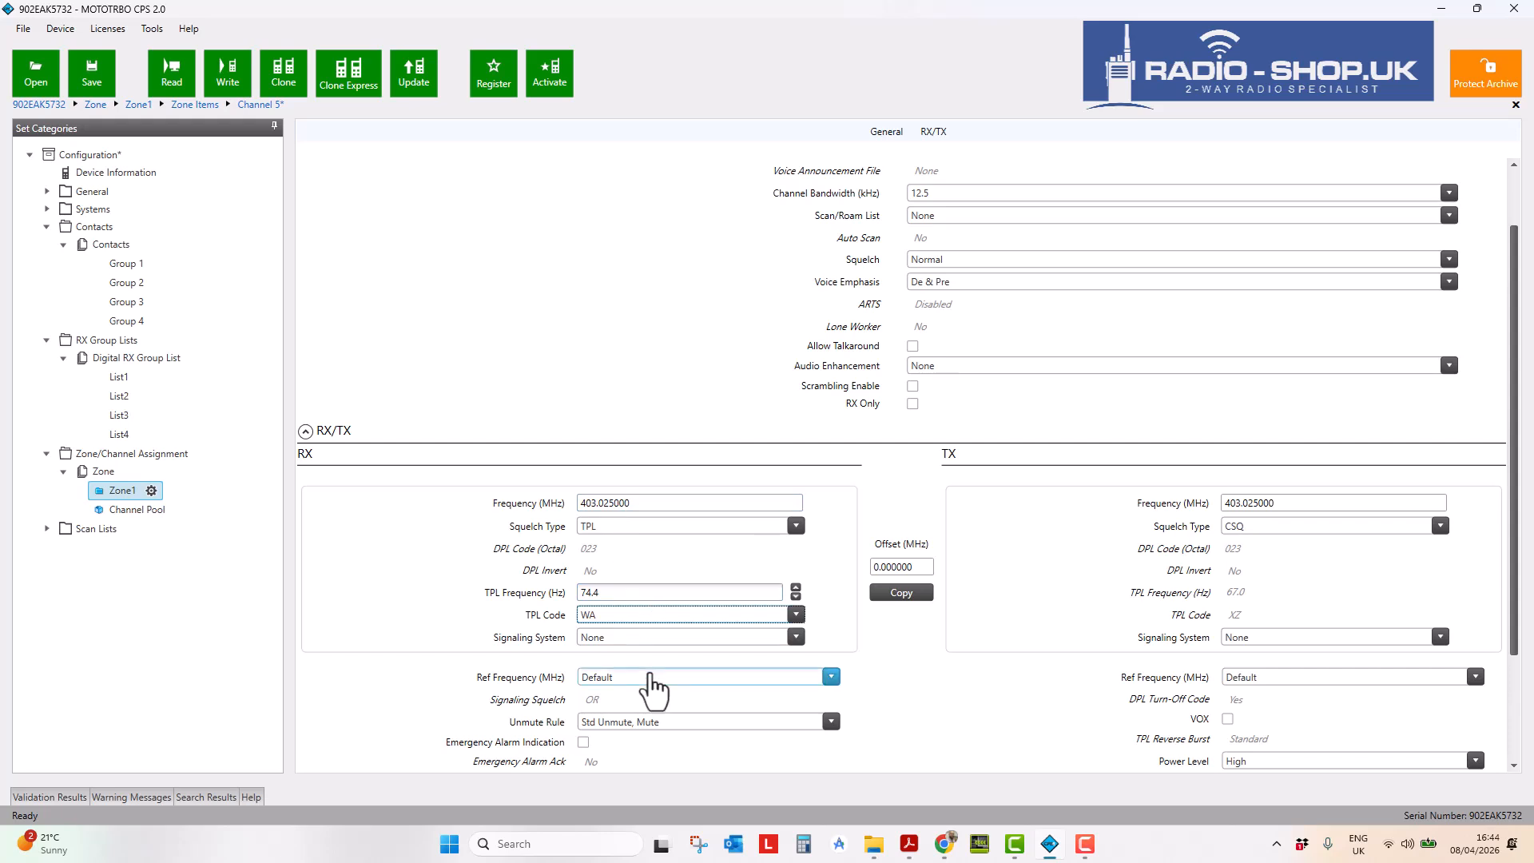
- Copy the 74.4 Hz WA receive tone to transmit and set Admit Criteria to Always
click(917, 592)
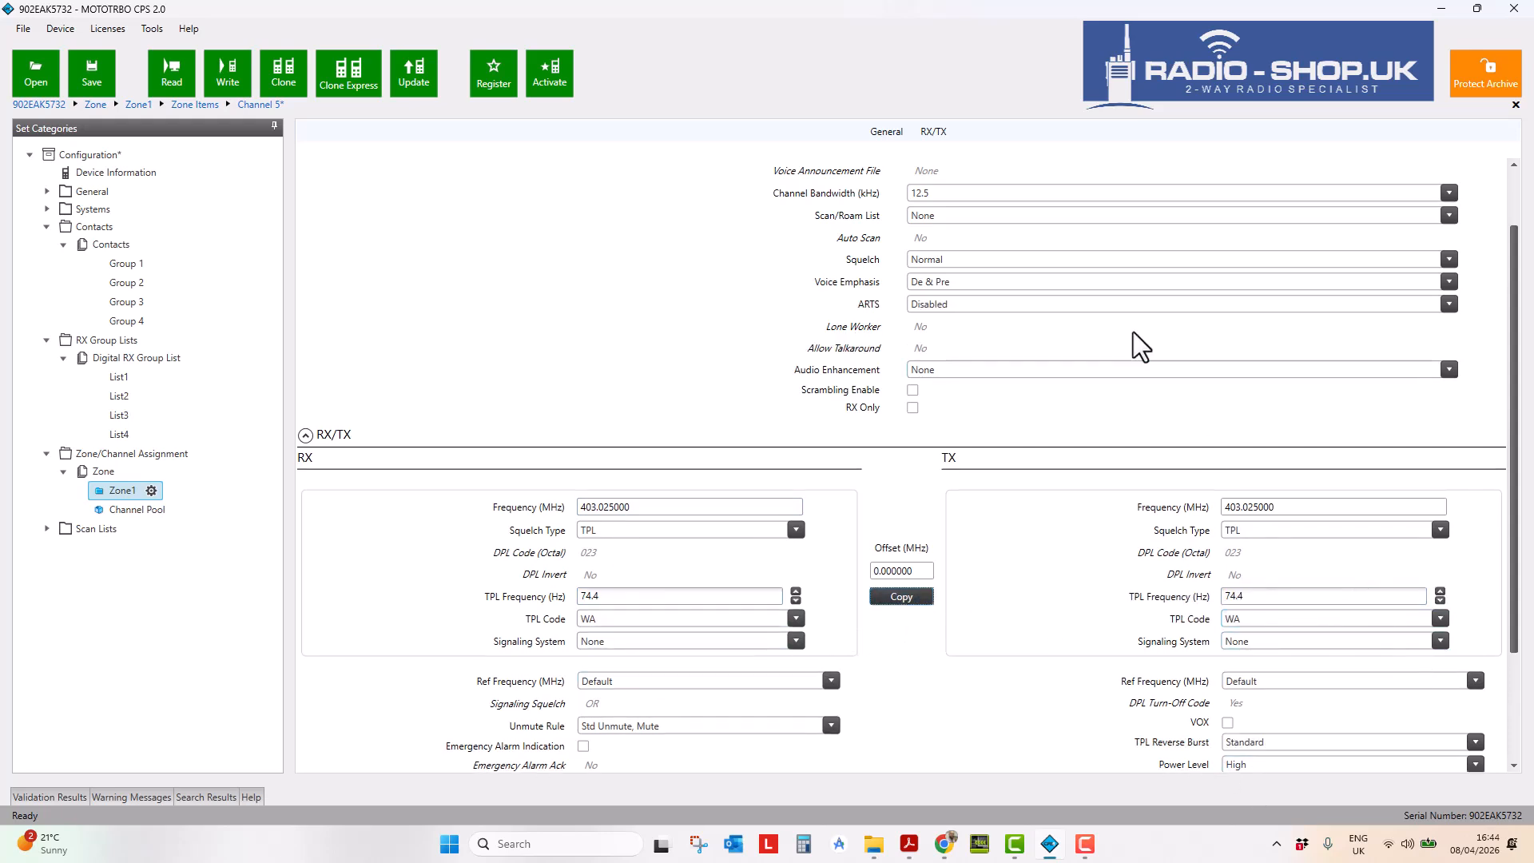
scroll(1118, 463, down, 3)
scroll(1080, 527, down, 1)
click(1255, 681)
click(1261, 682)
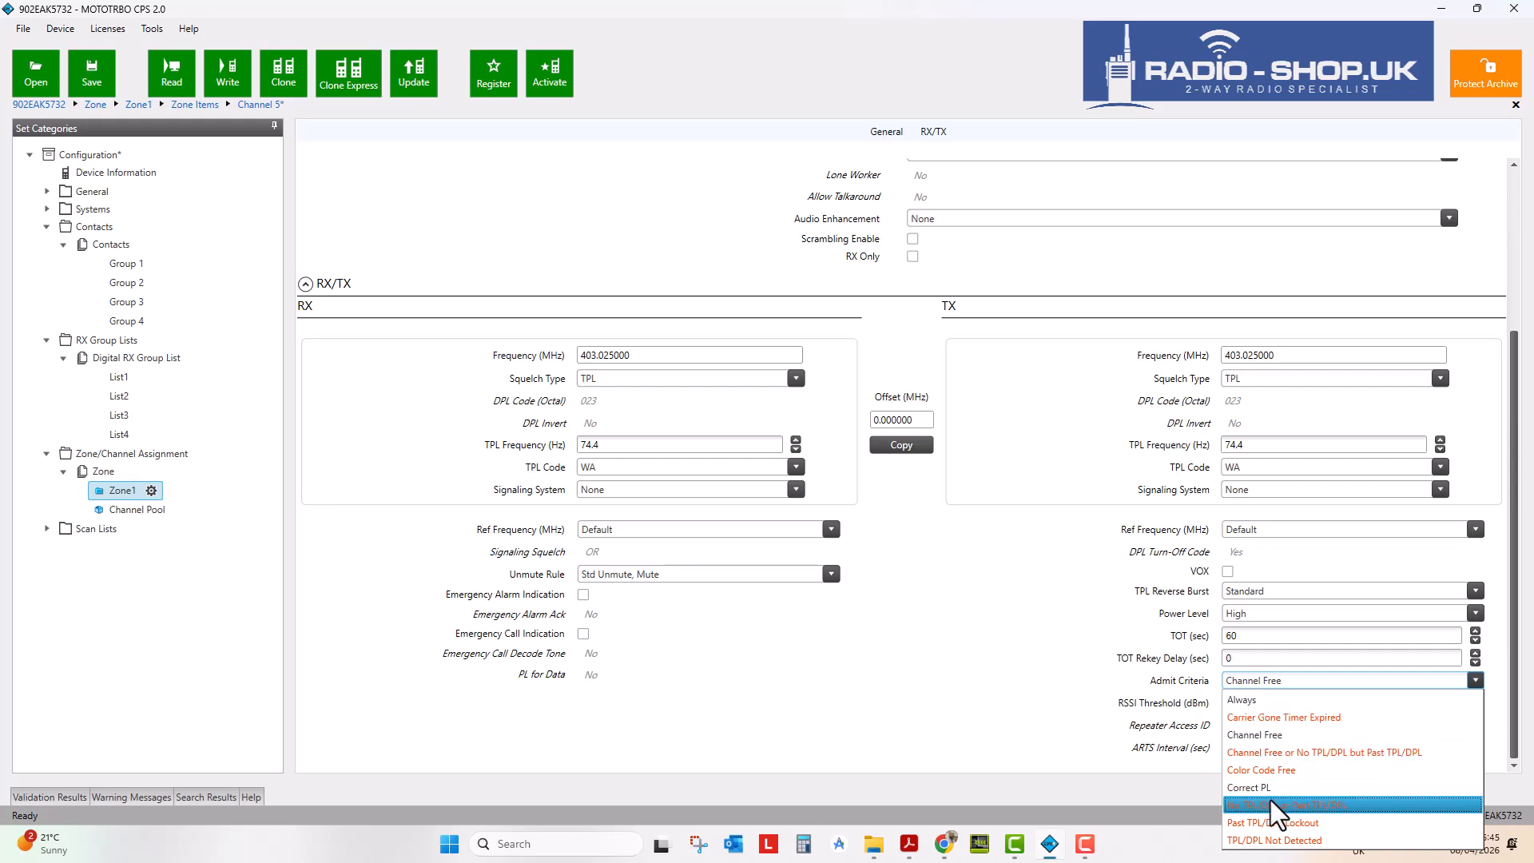
click(1268, 699)
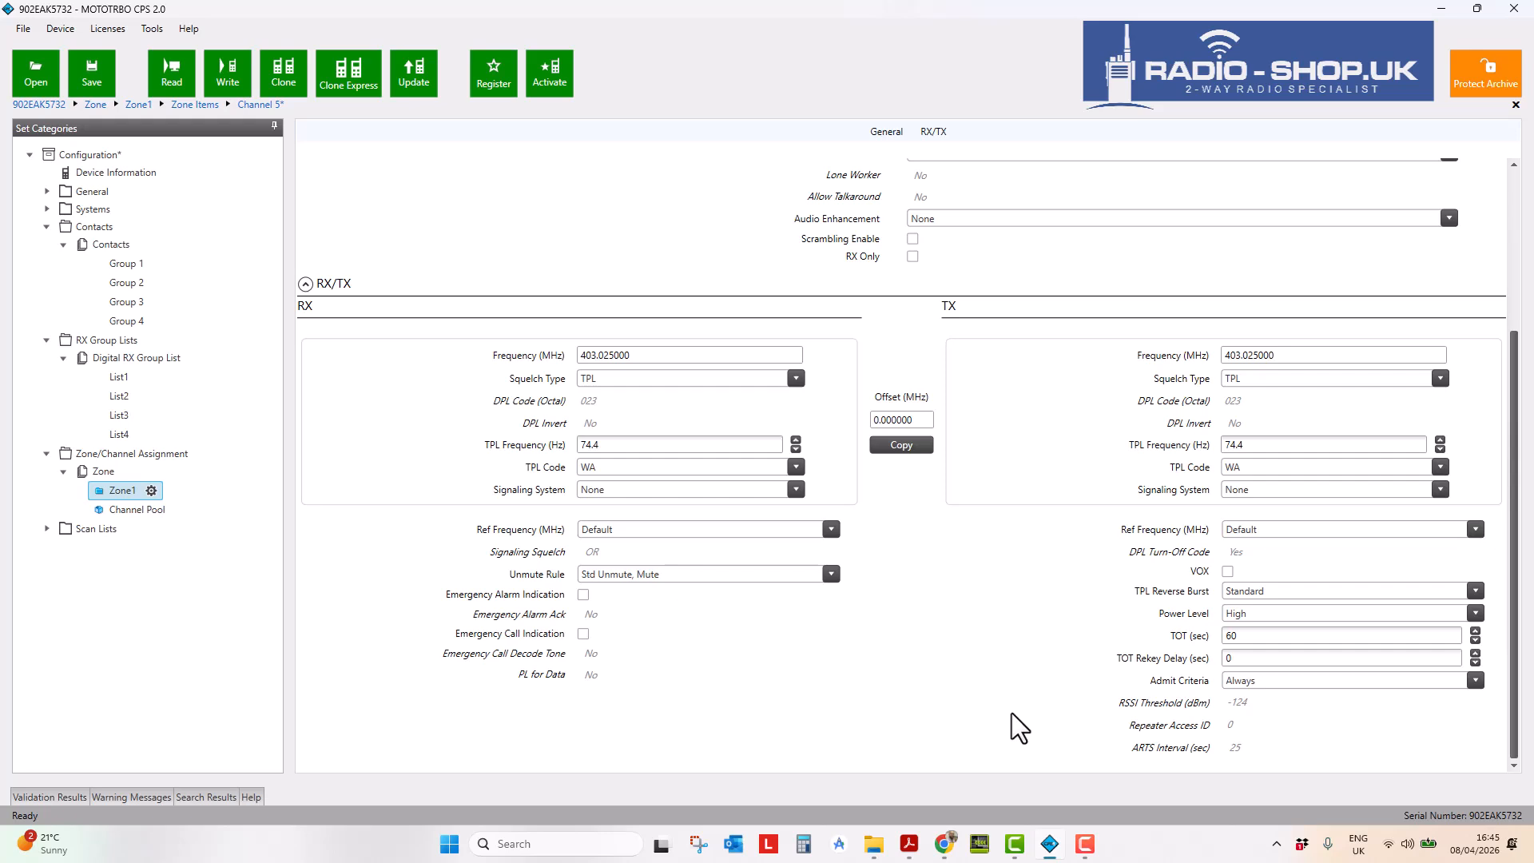
scroll(1002, 668, up, 1)
scroll(1001, 668, down, 1)
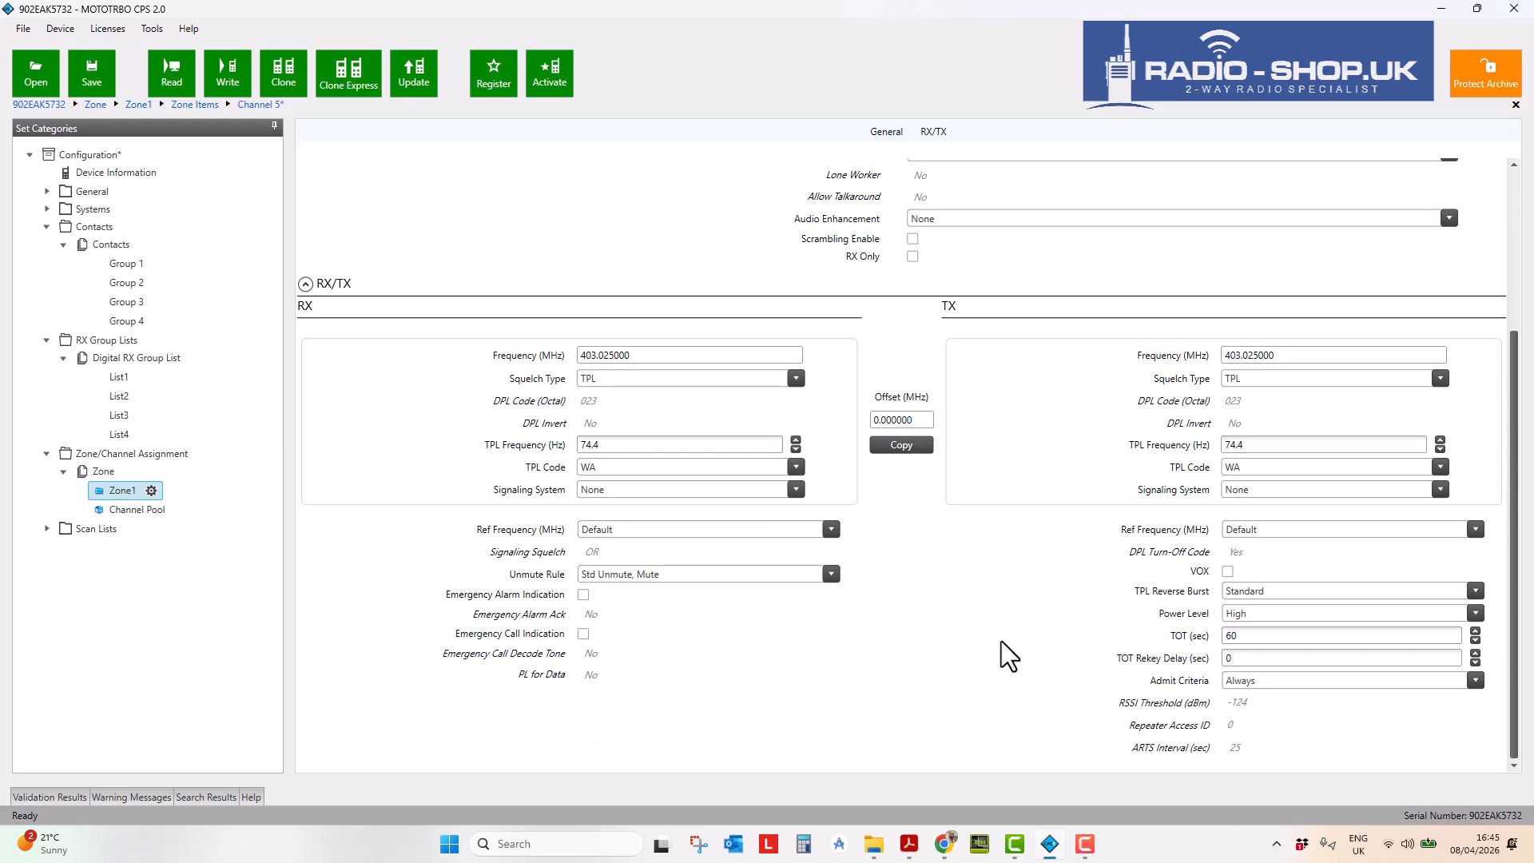
- Add 2 copies of Channel 5 to Zone1, creating Channel6 and Channel7
click(103, 490)
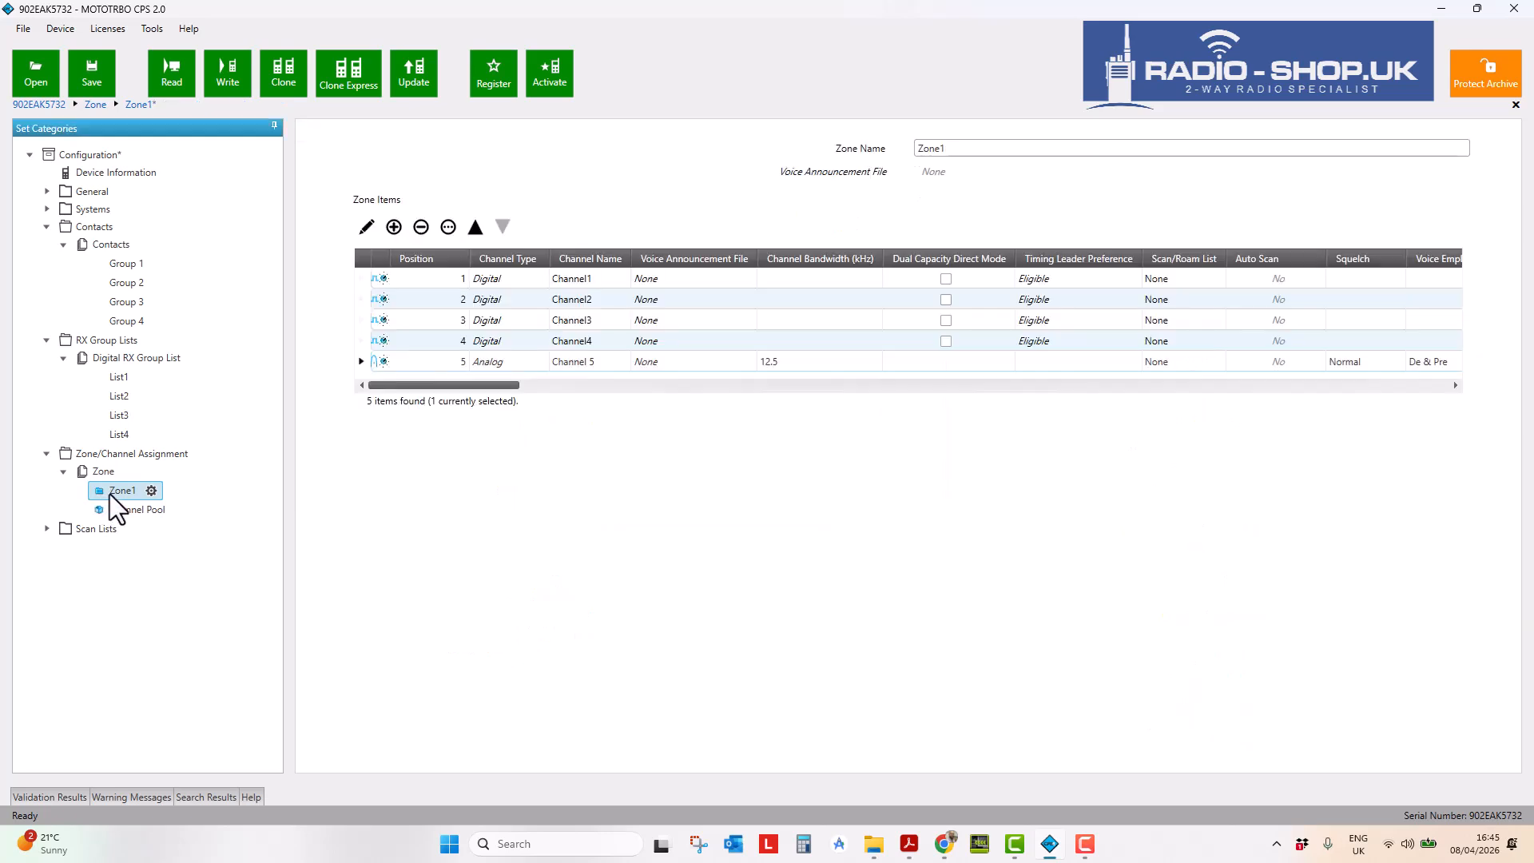
click(360, 363)
click(455, 230)
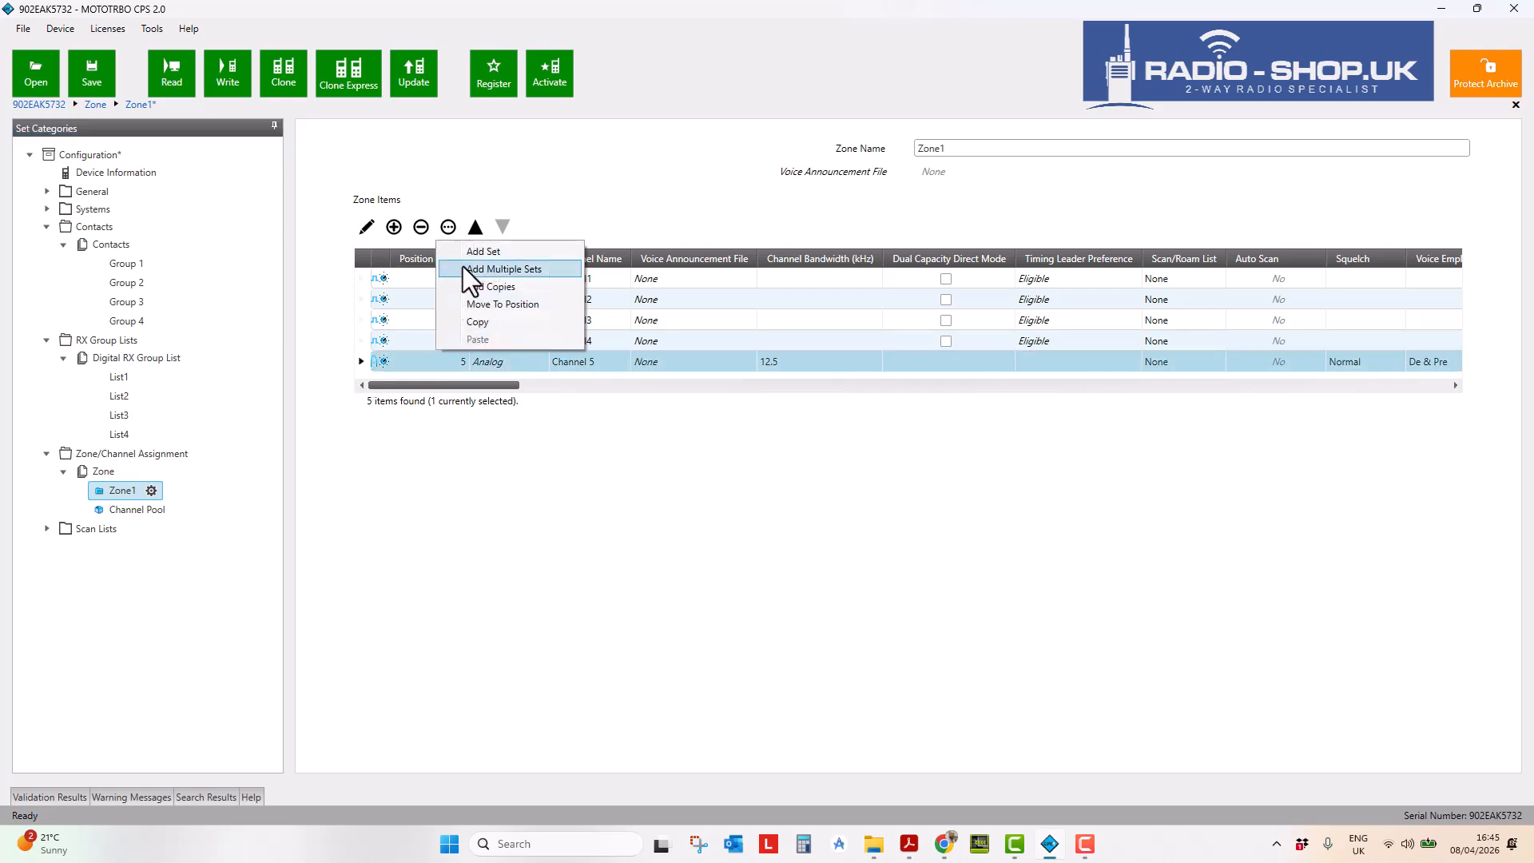
click(491, 286)
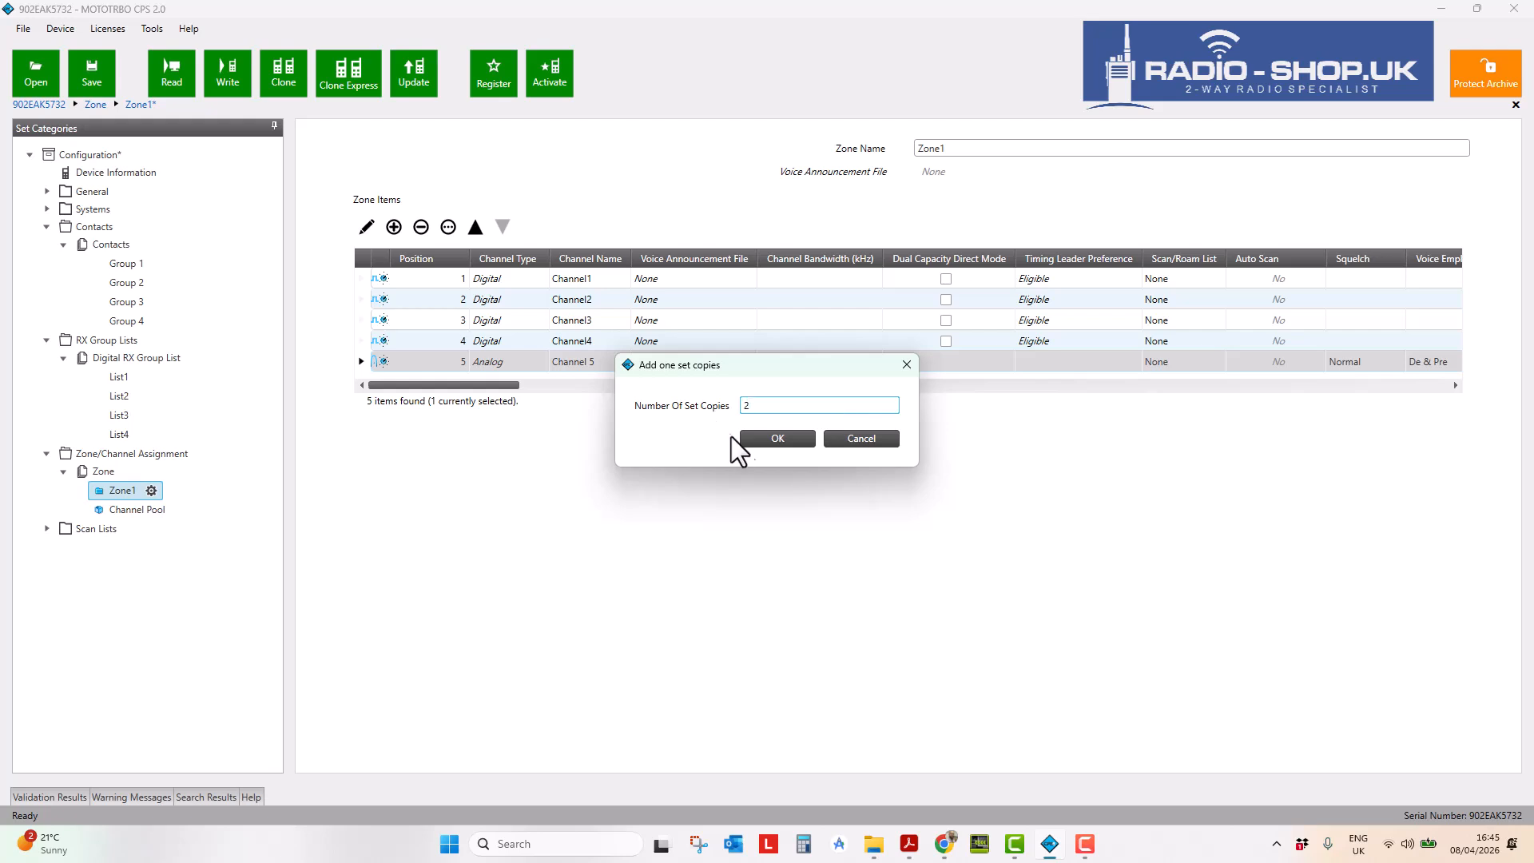
text(2)
click(786, 433)
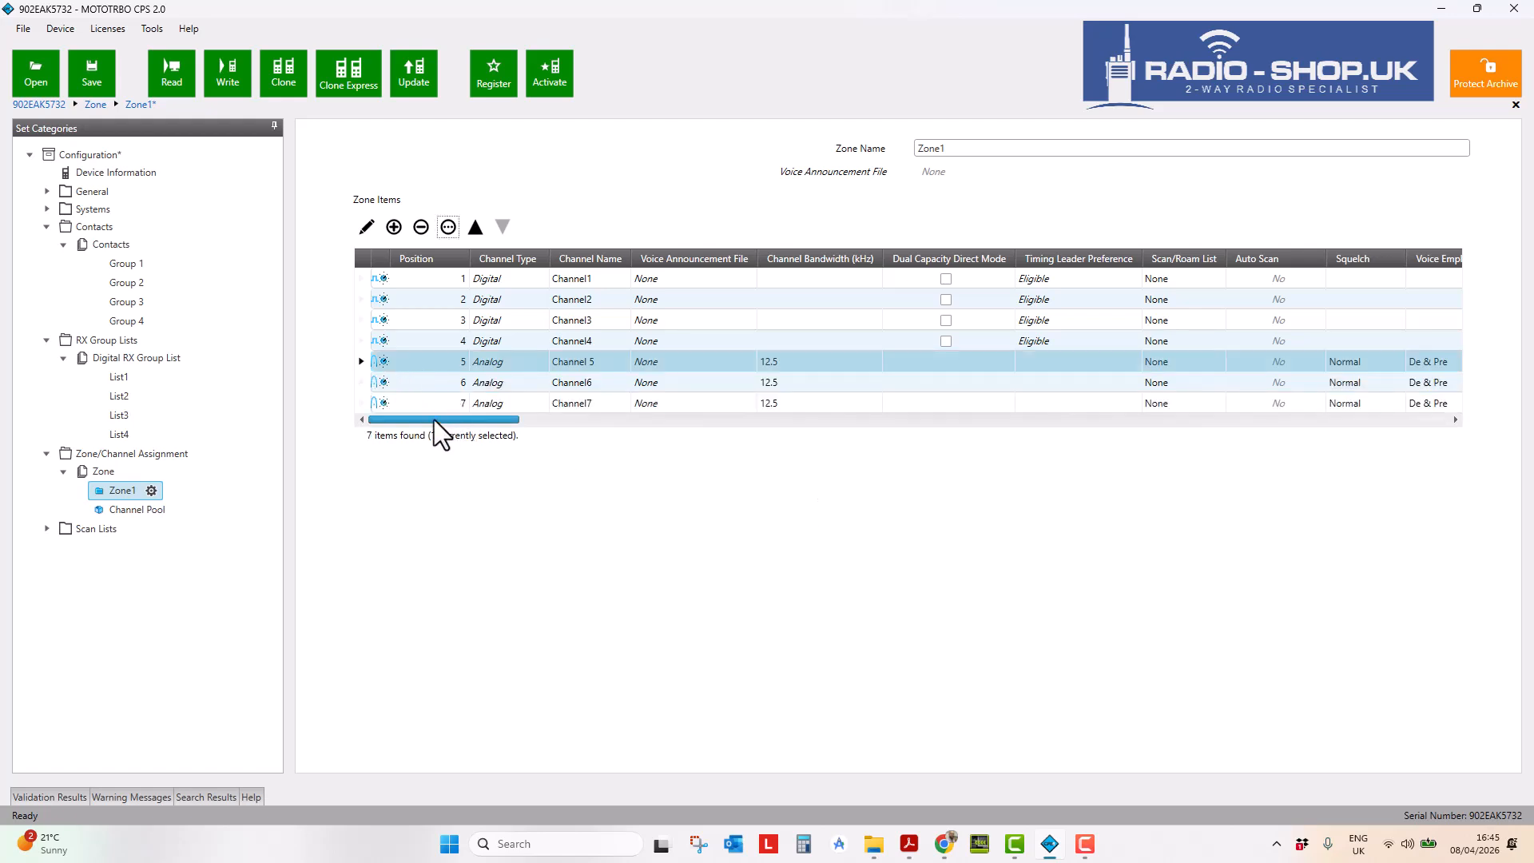
click(364, 383)
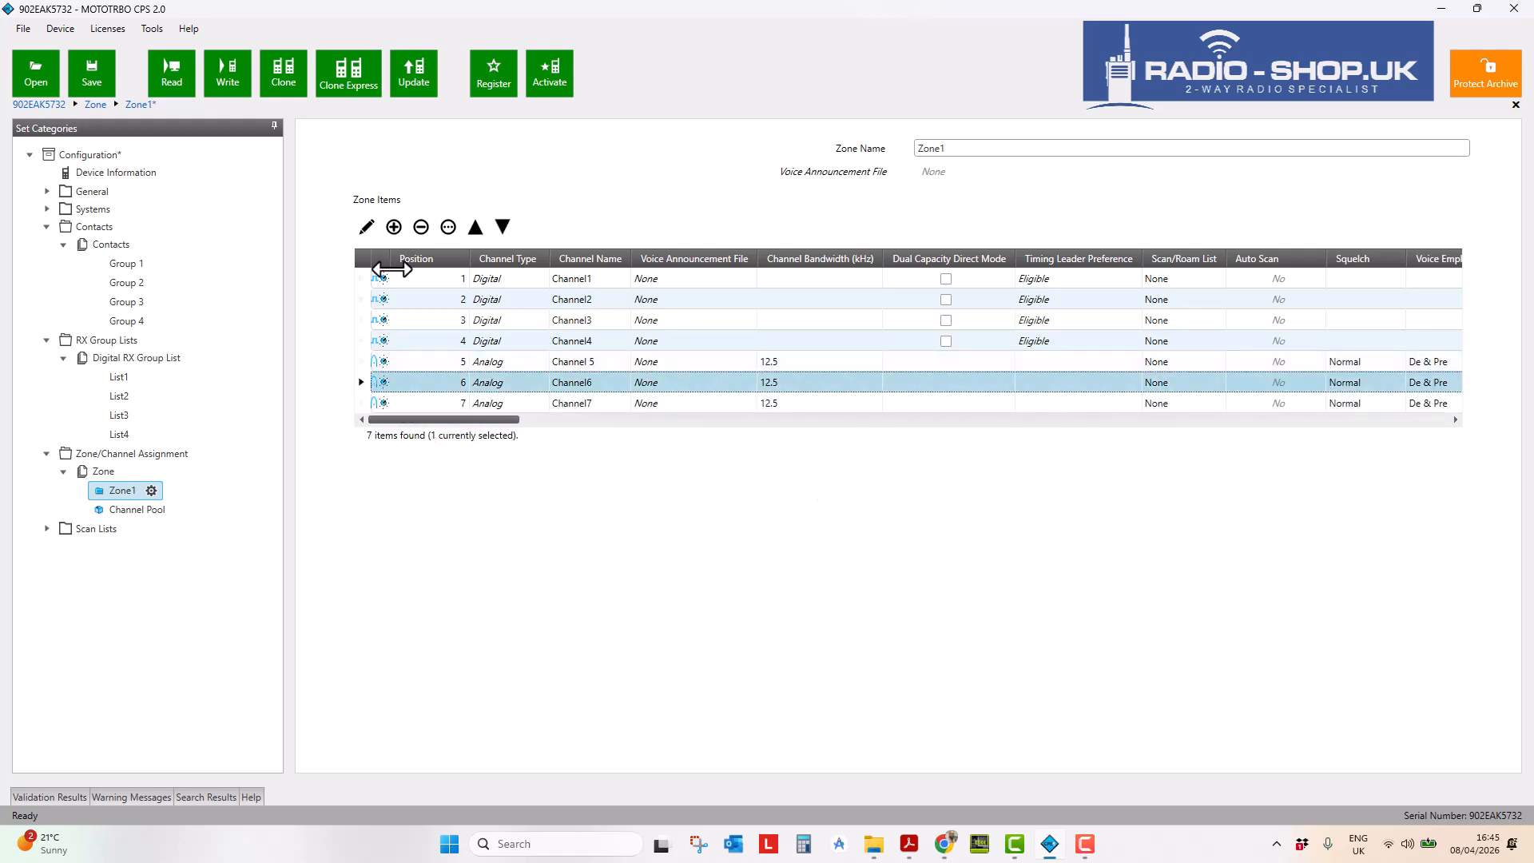
- Give Channel6 TPL Code ZZ (91.5 Hz) on receive and copy it to transmit
click(365, 227)
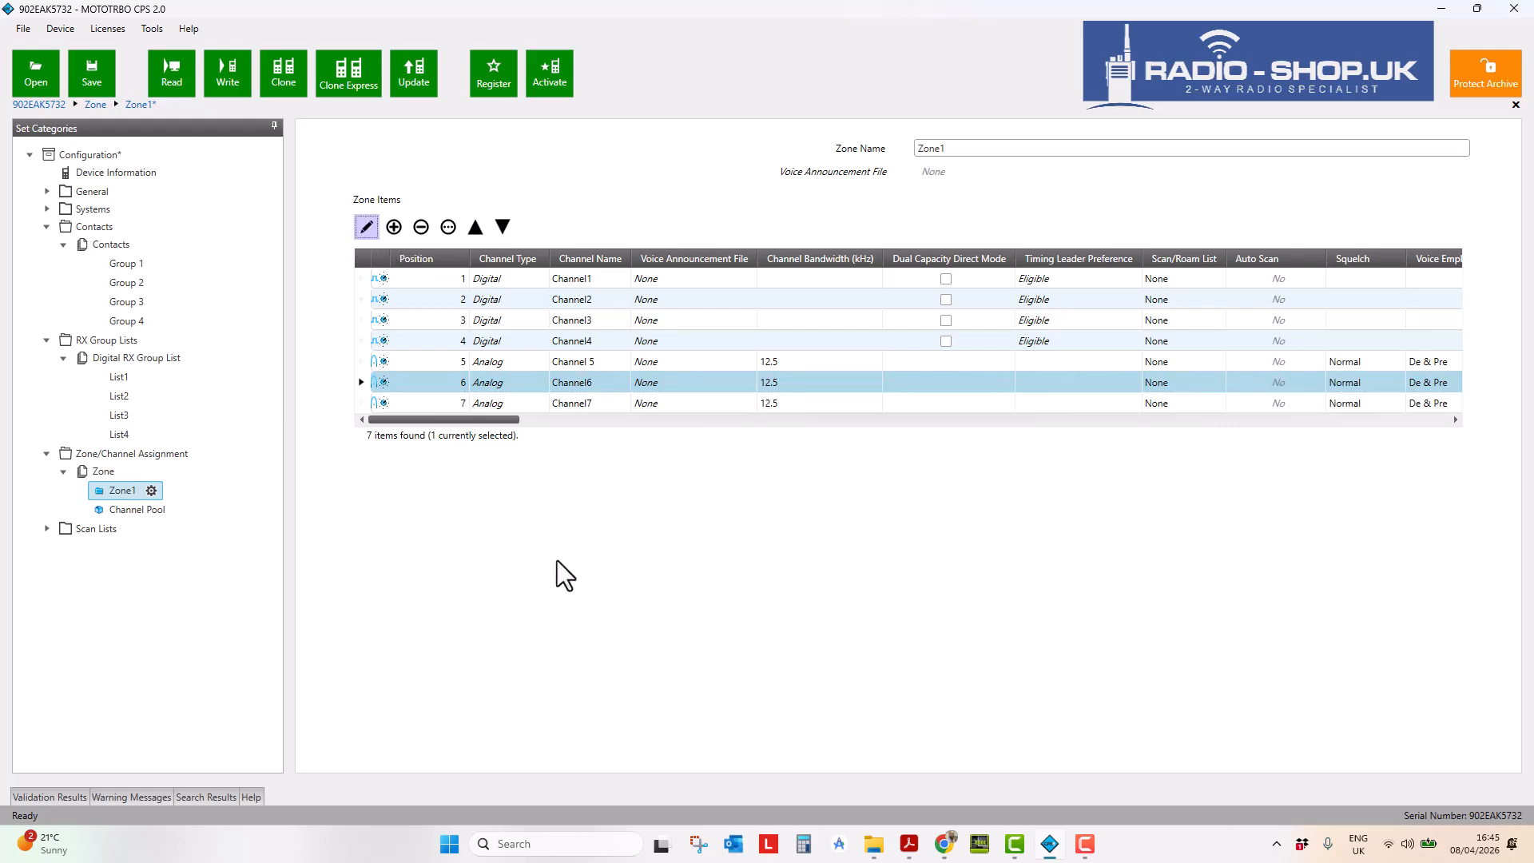
scroll(631, 525, down, 3)
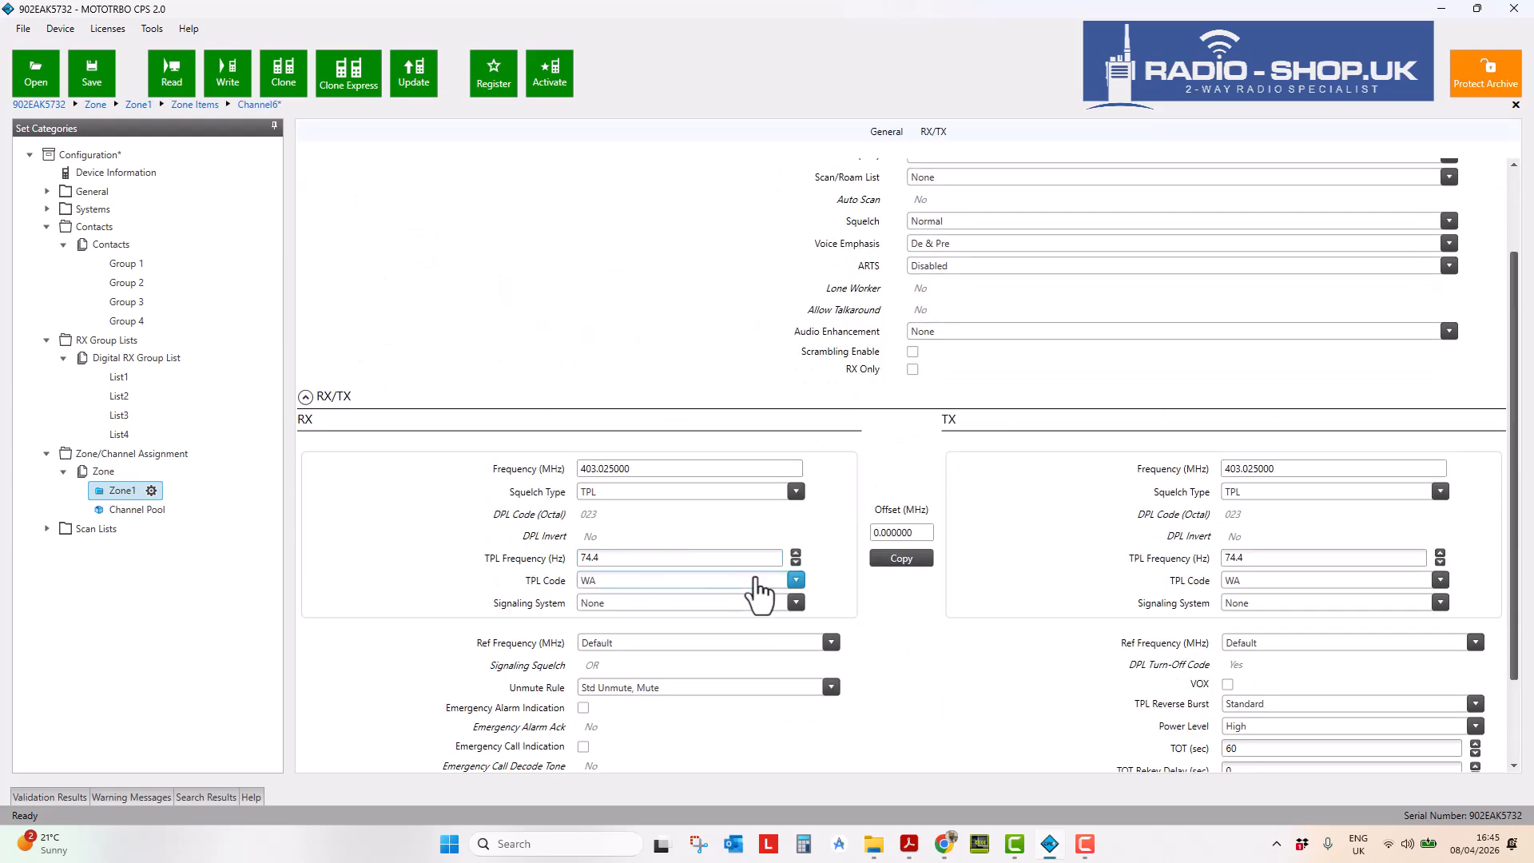
click(796, 580)
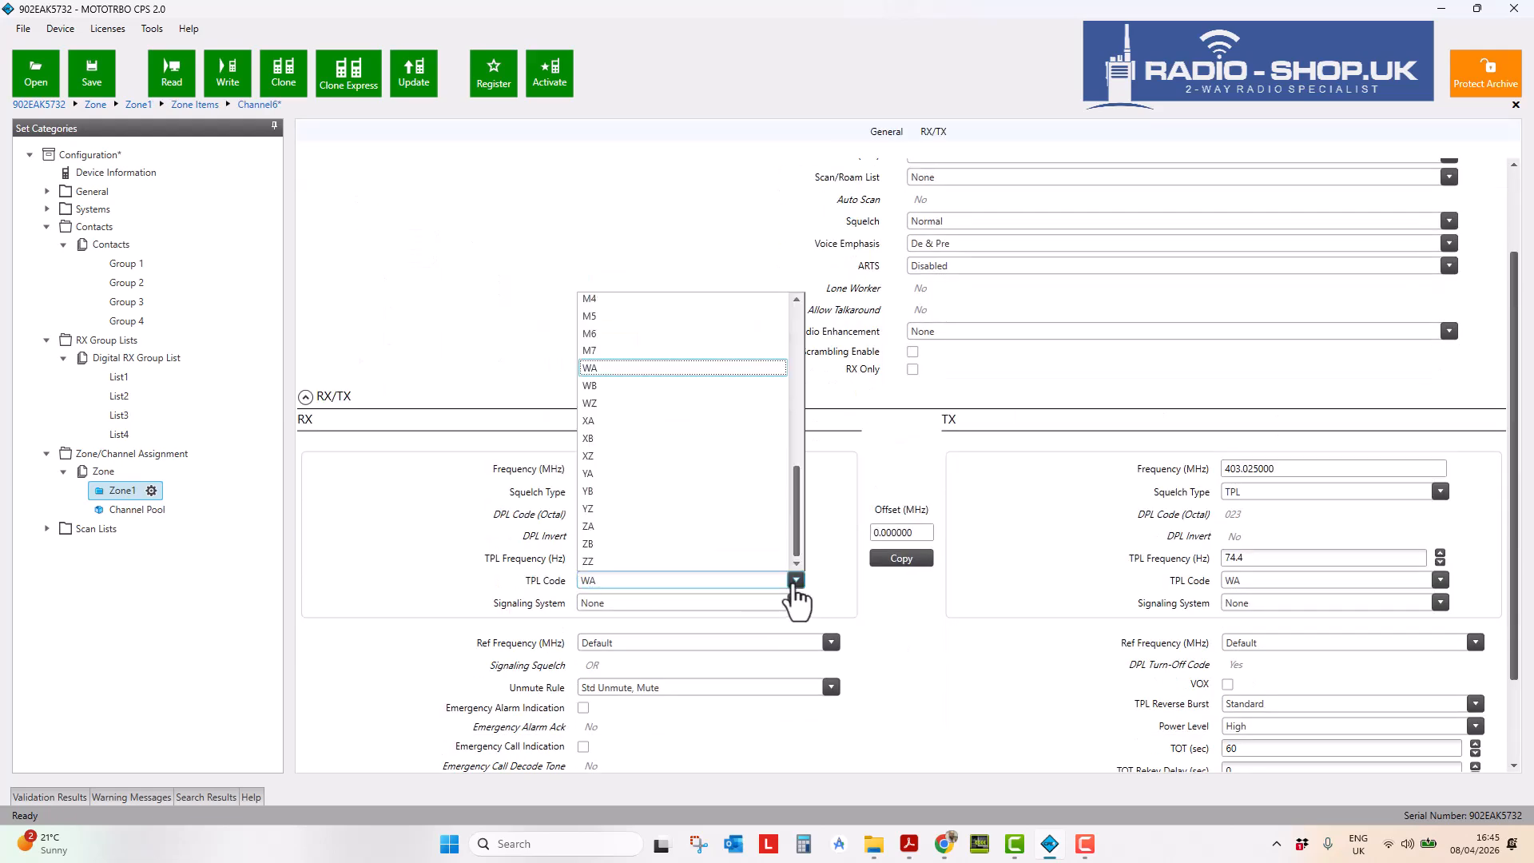
click(757, 561)
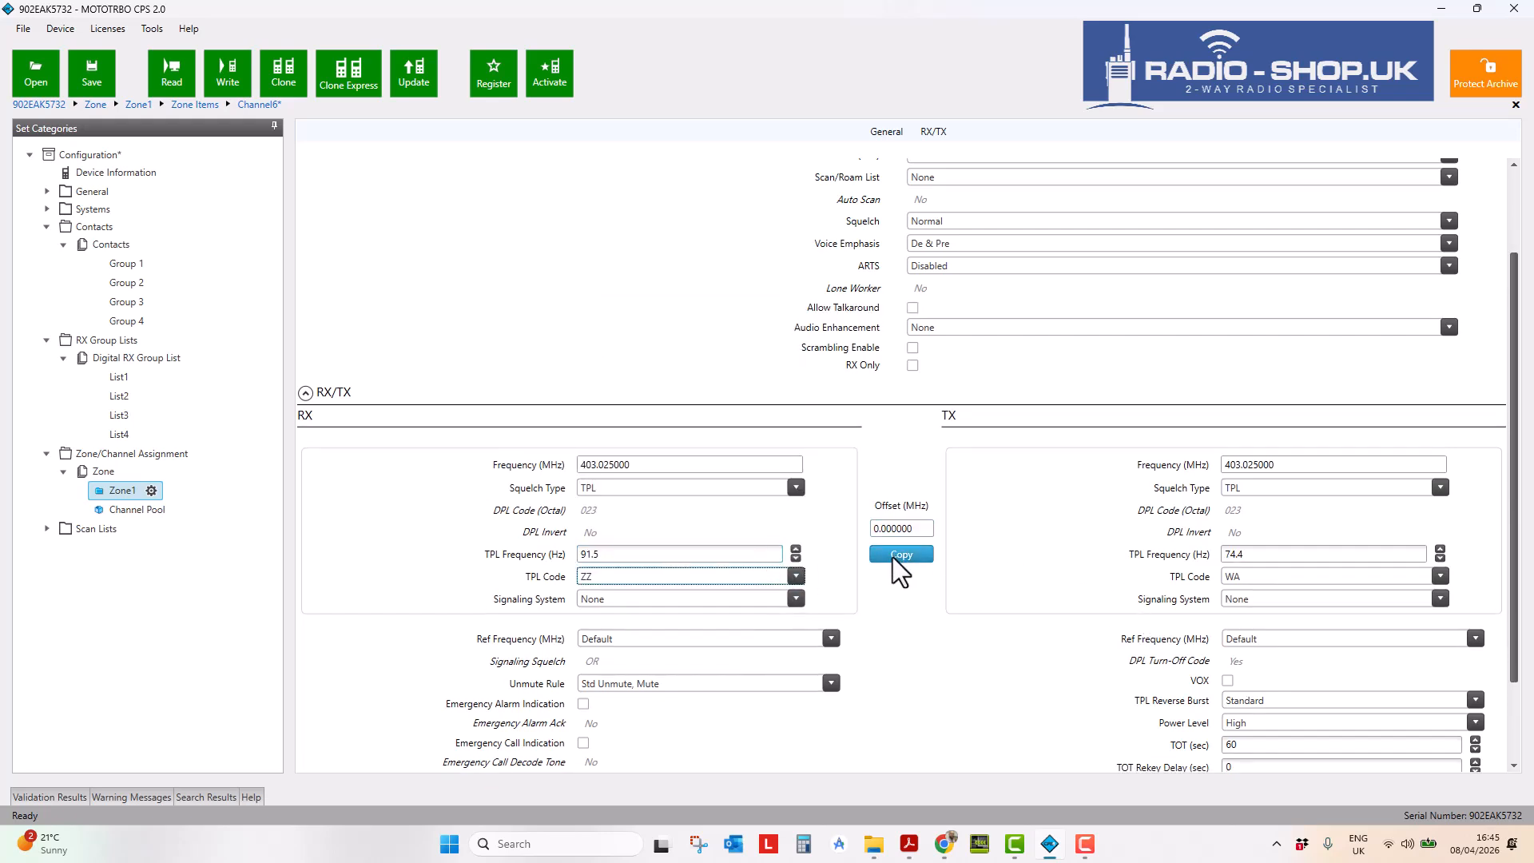
click(896, 556)
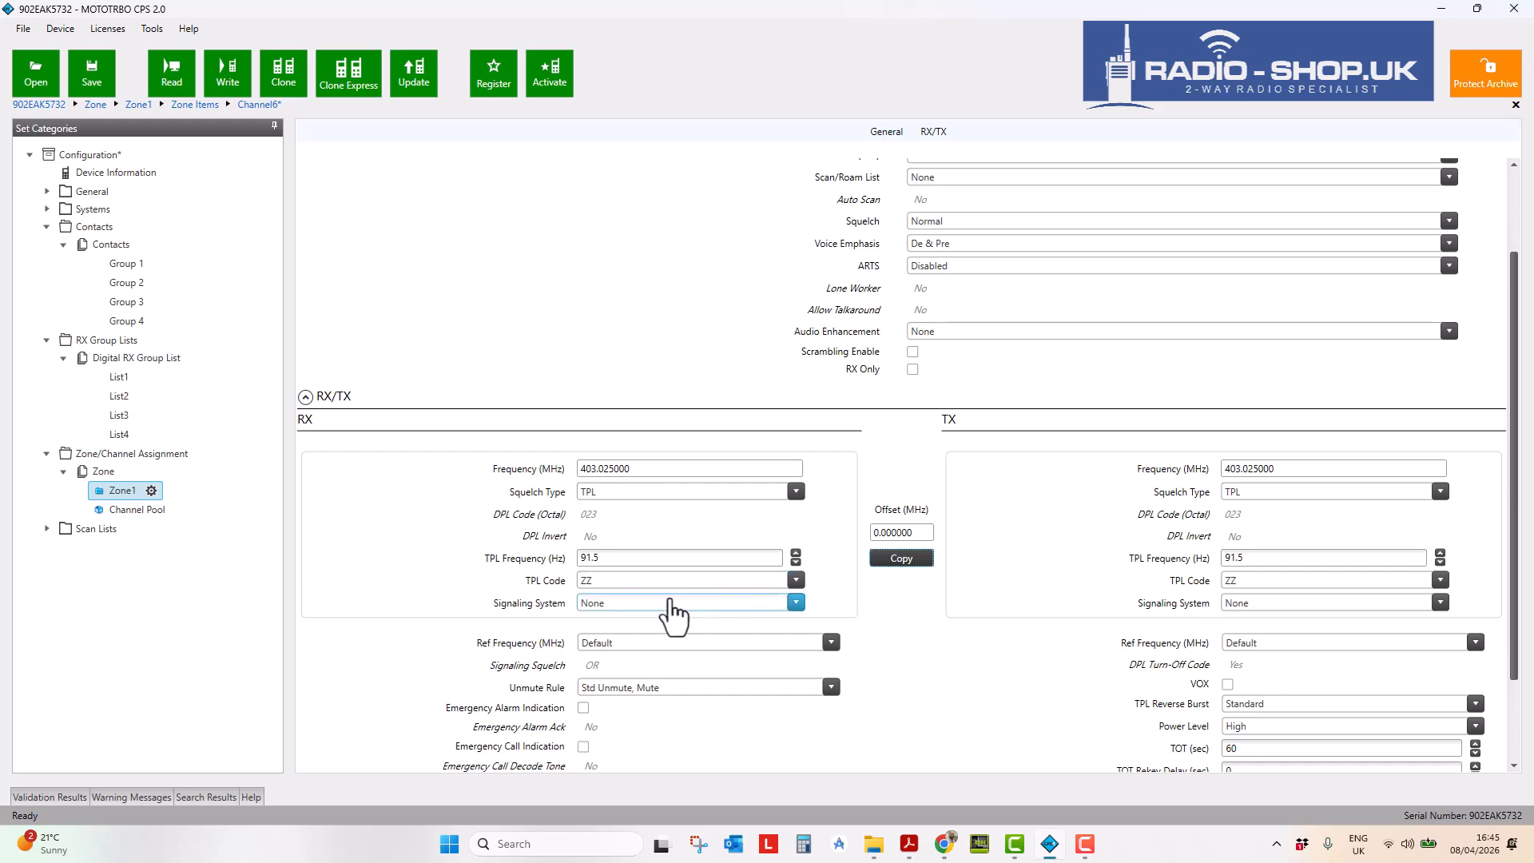
click(120, 490)
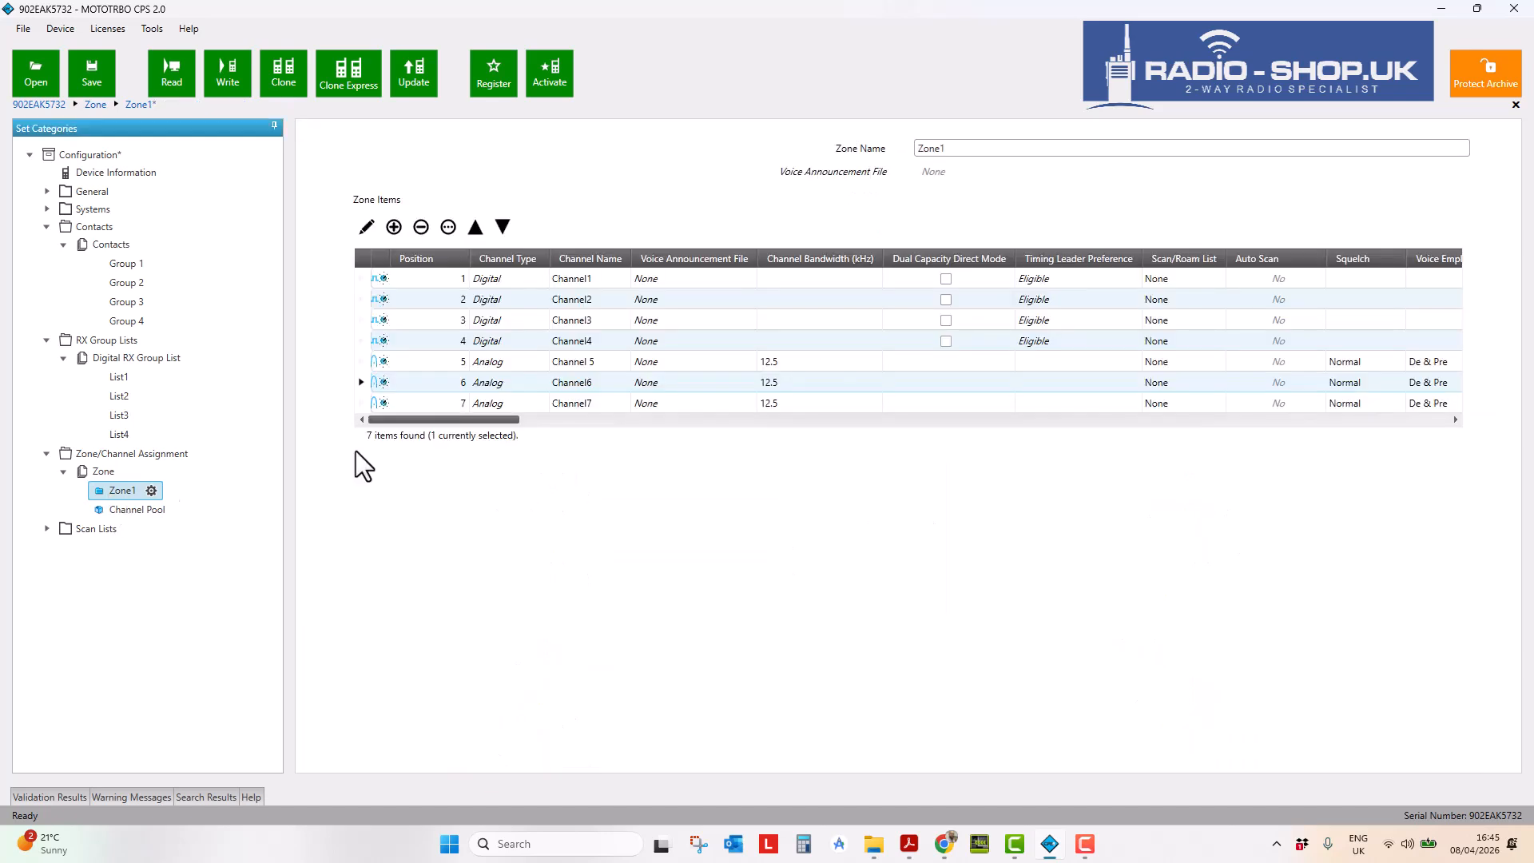
- Set Channel7's receive TPL Code to WA (74.4 Hz) and copy it to transmit
click(363, 403)
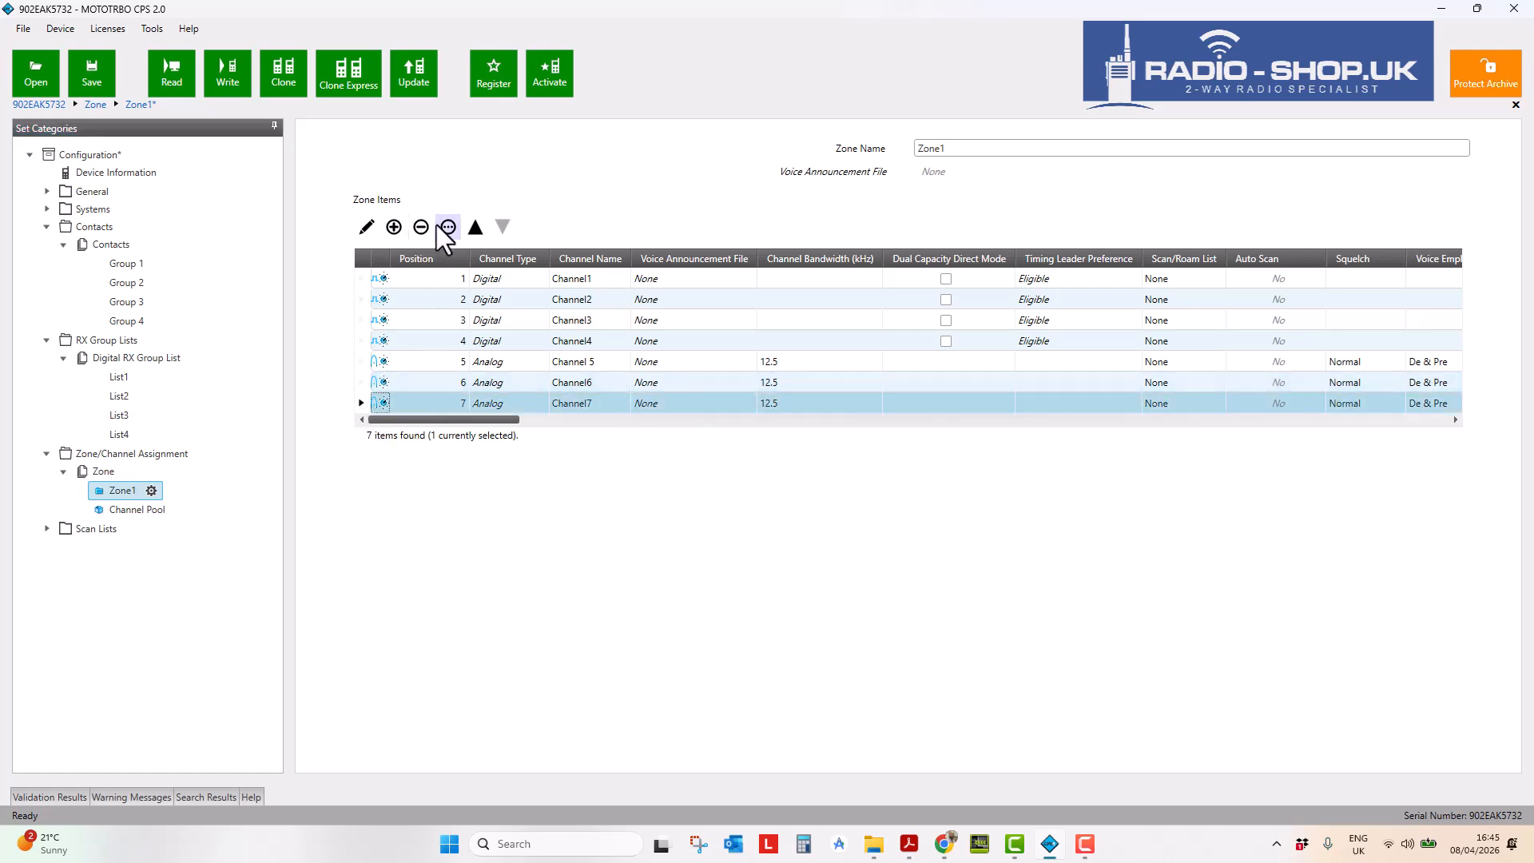
click(366, 227)
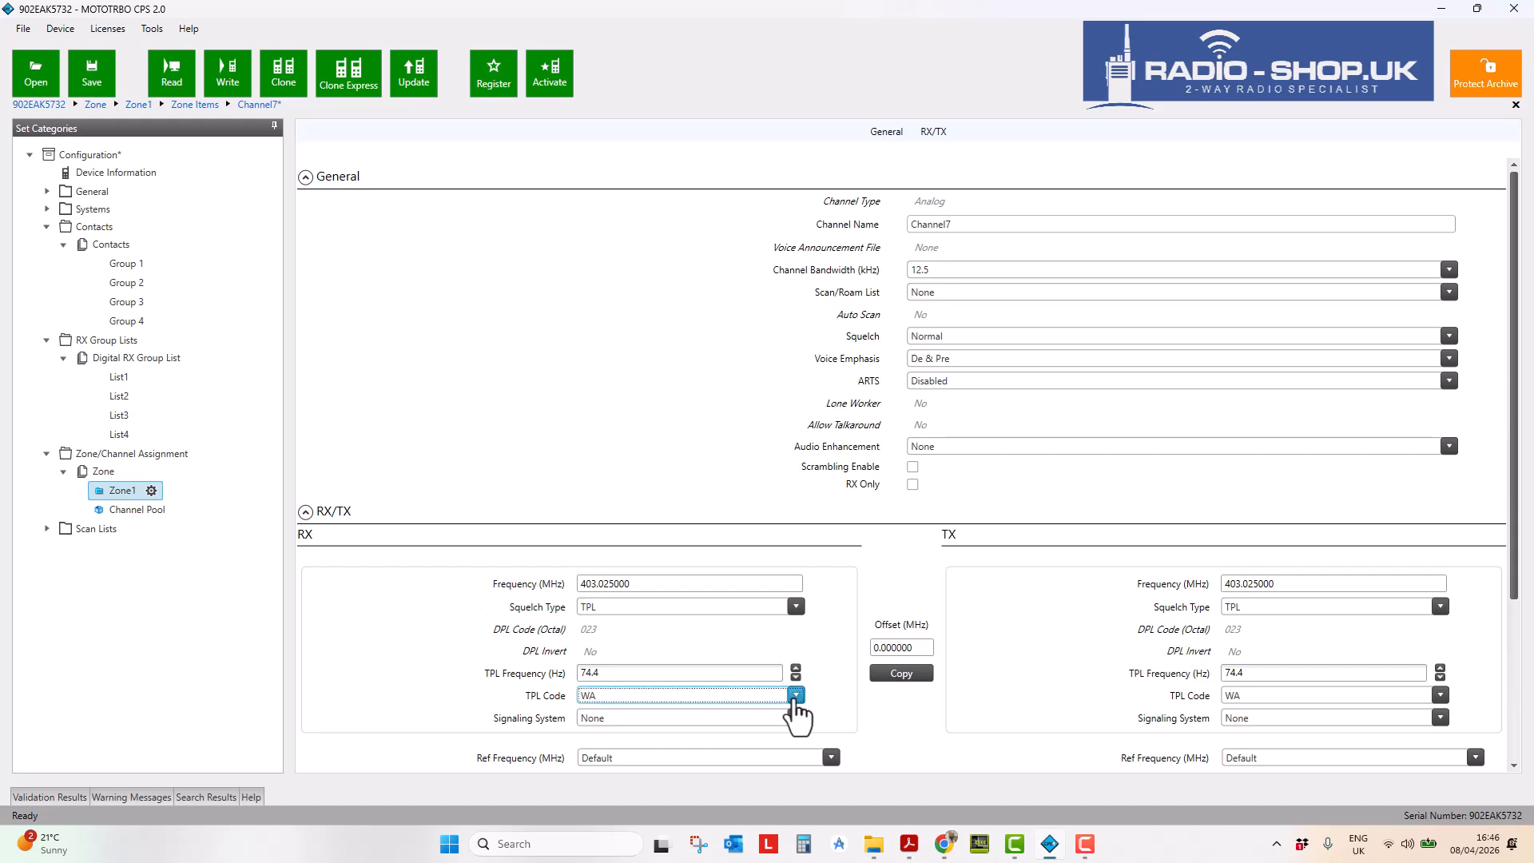
click(795, 695)
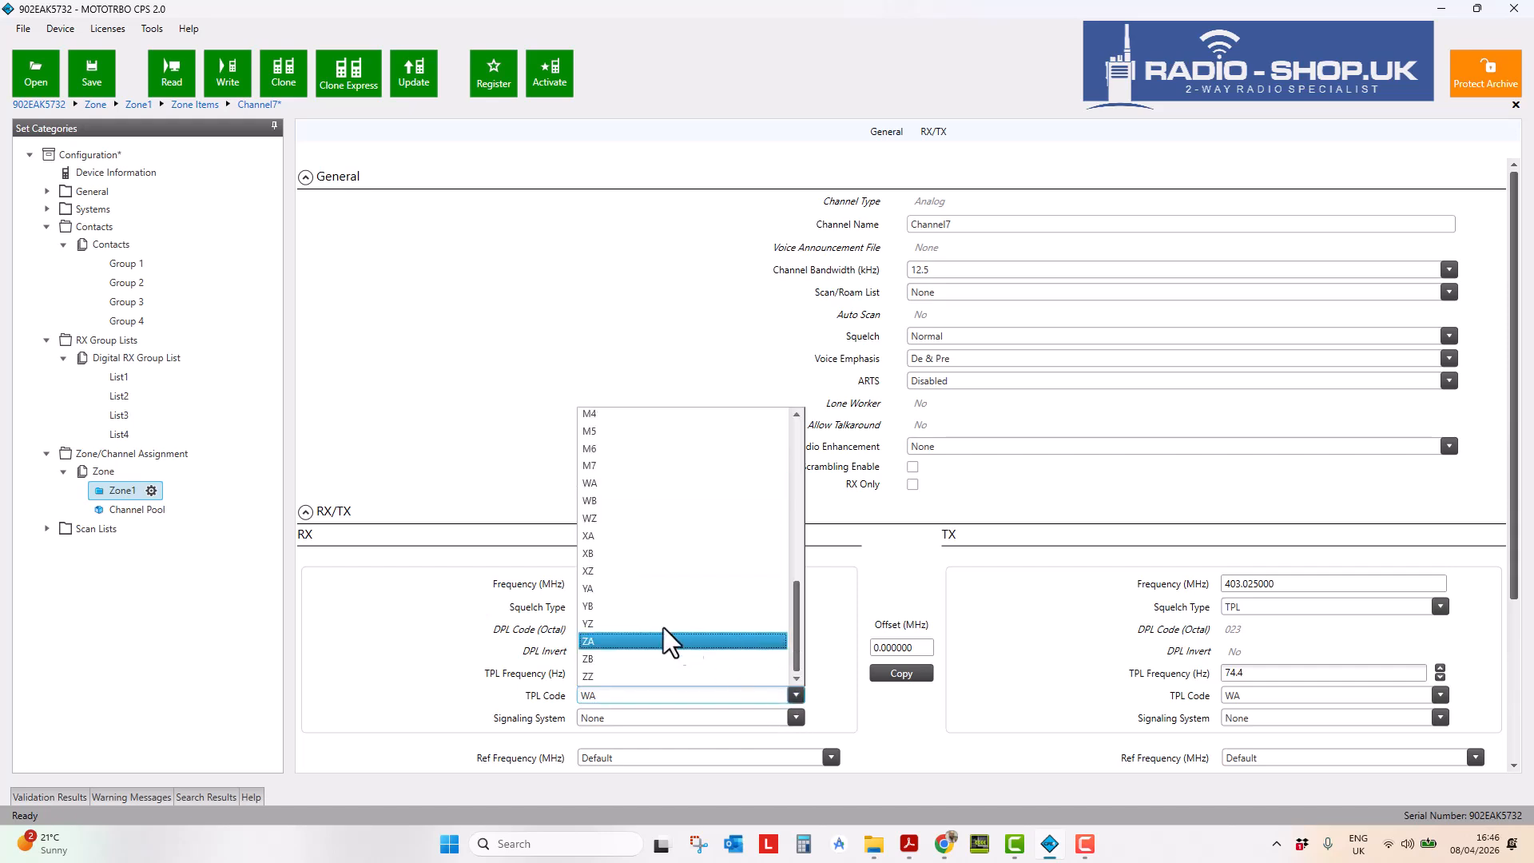
click(646, 483)
click(895, 673)
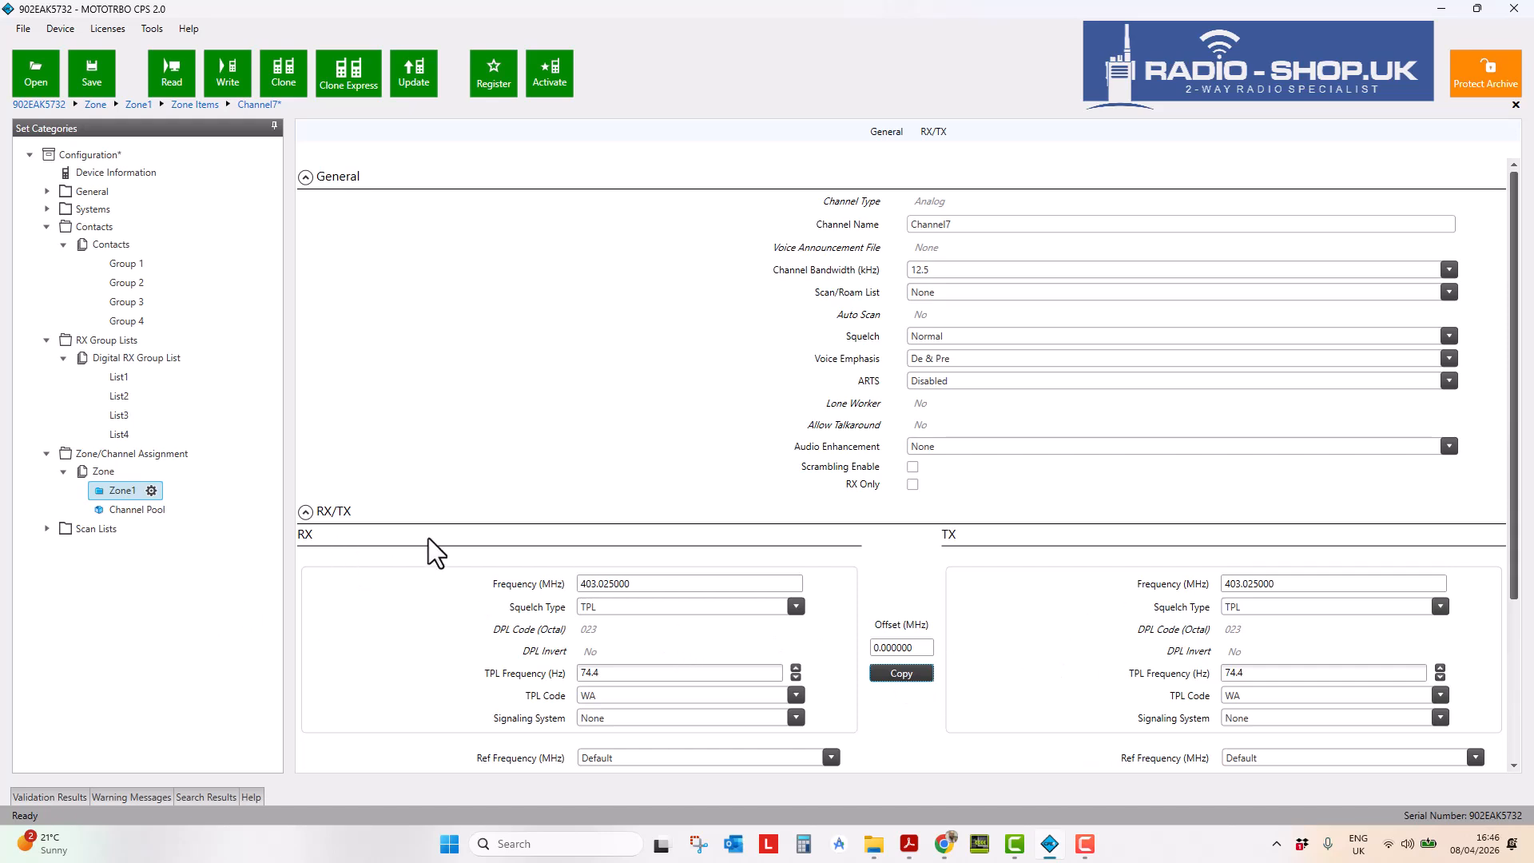
click(116, 490)
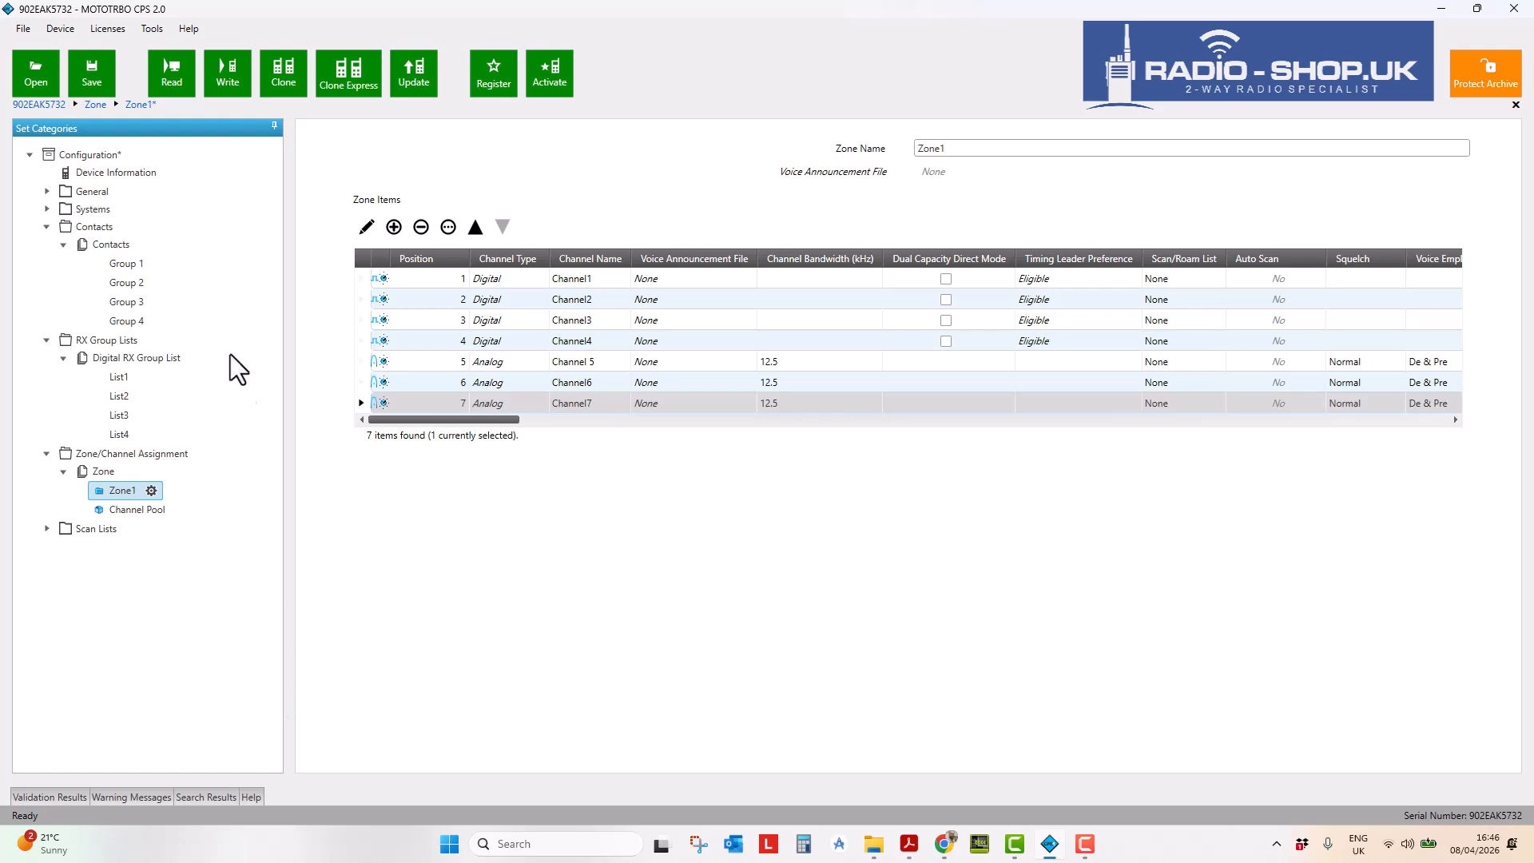
- Show the Device Information page and inspect the radio's serial number
click(127, 172)
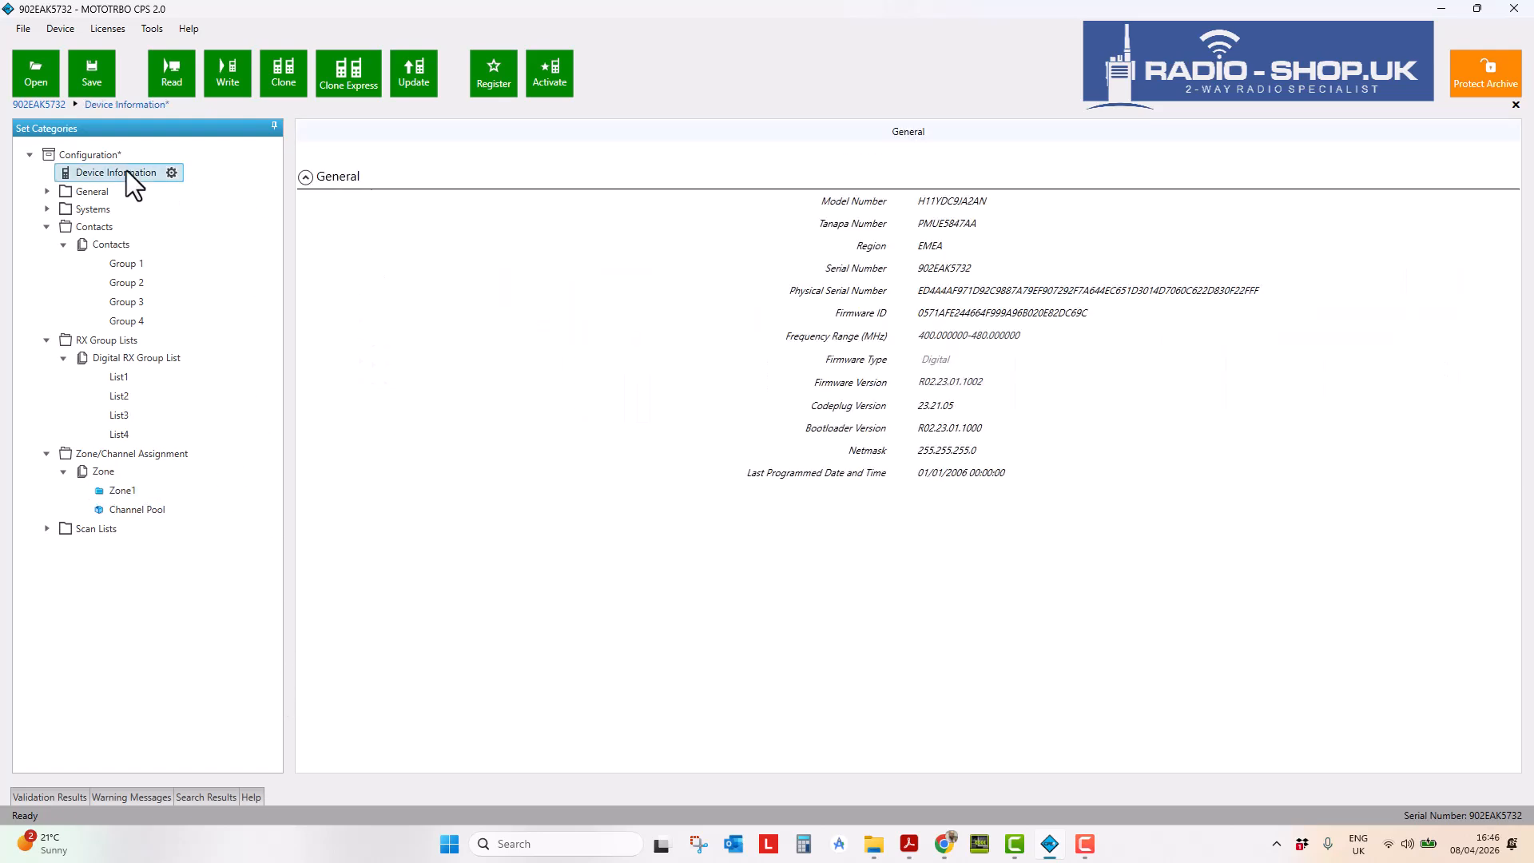
drag(984, 276, 862, 268)
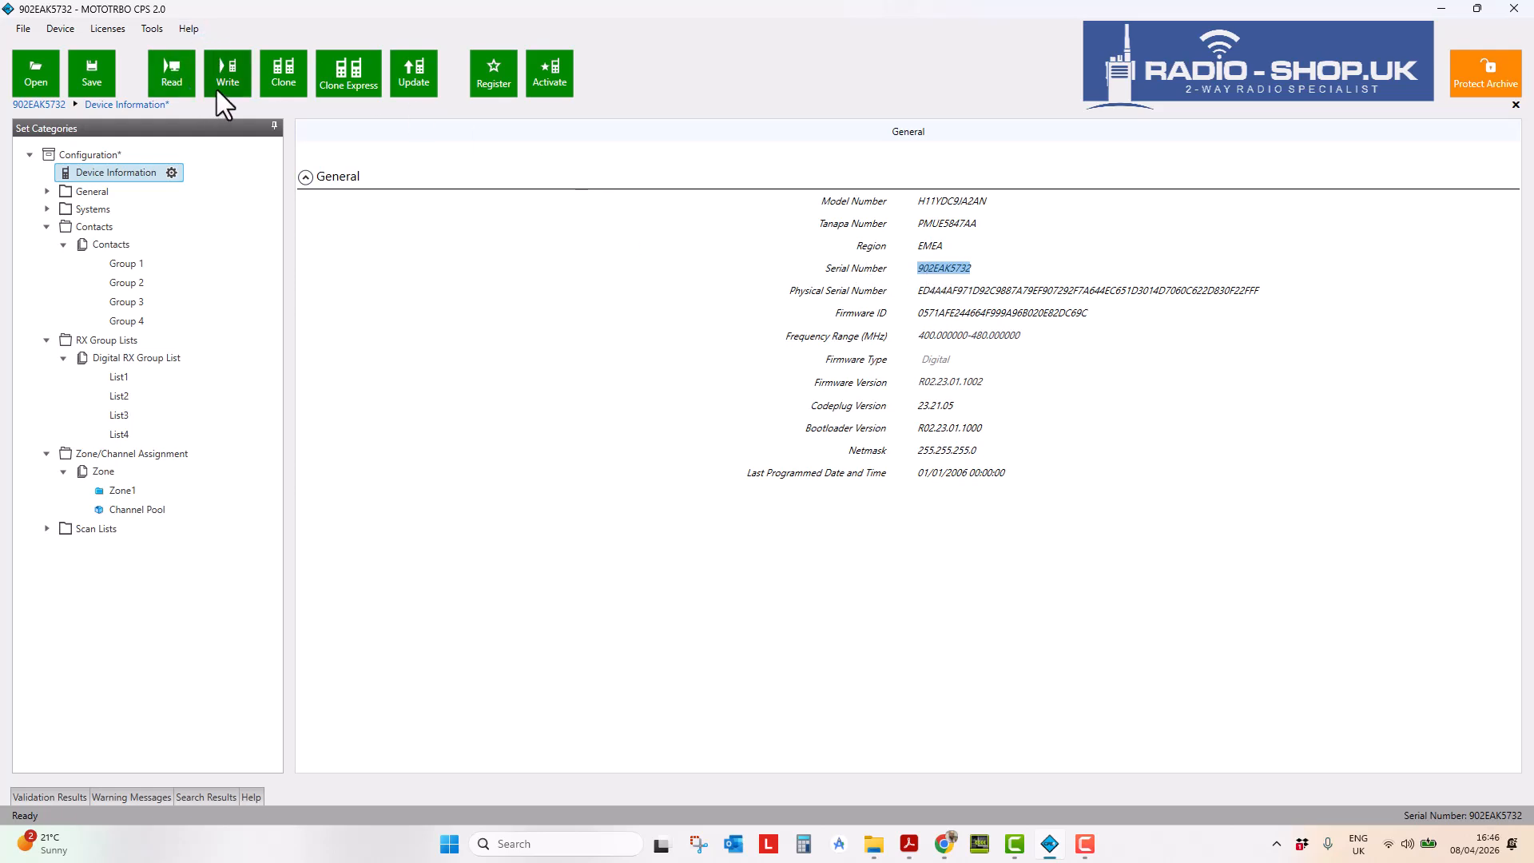
click(1142, 403)
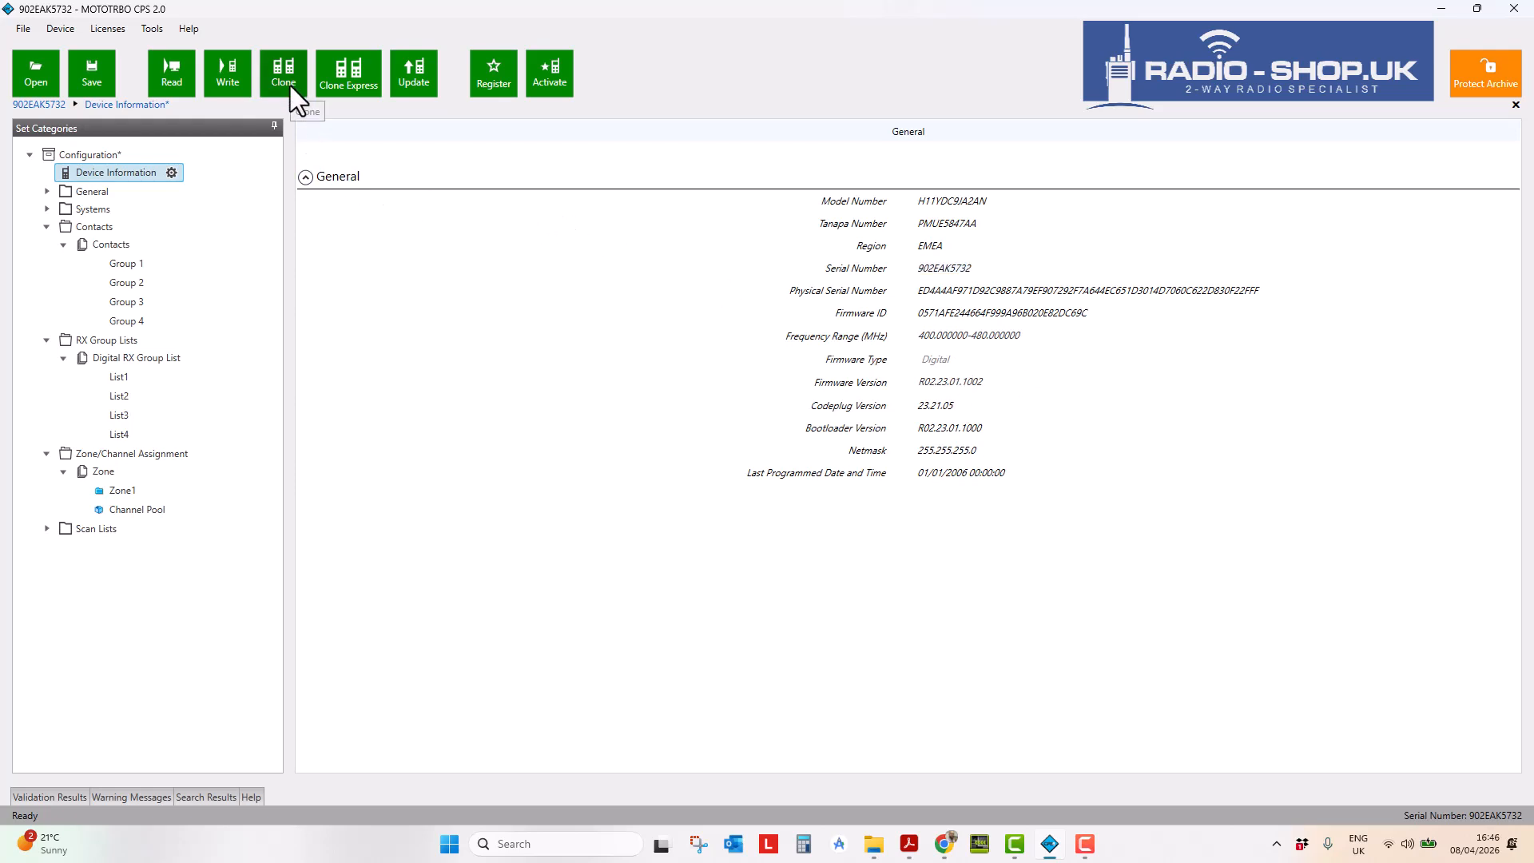
- Attempt a Clone, dismiss the resulting error, and expand the General category
click(295, 83)
click(912, 448)
click(49, 188)
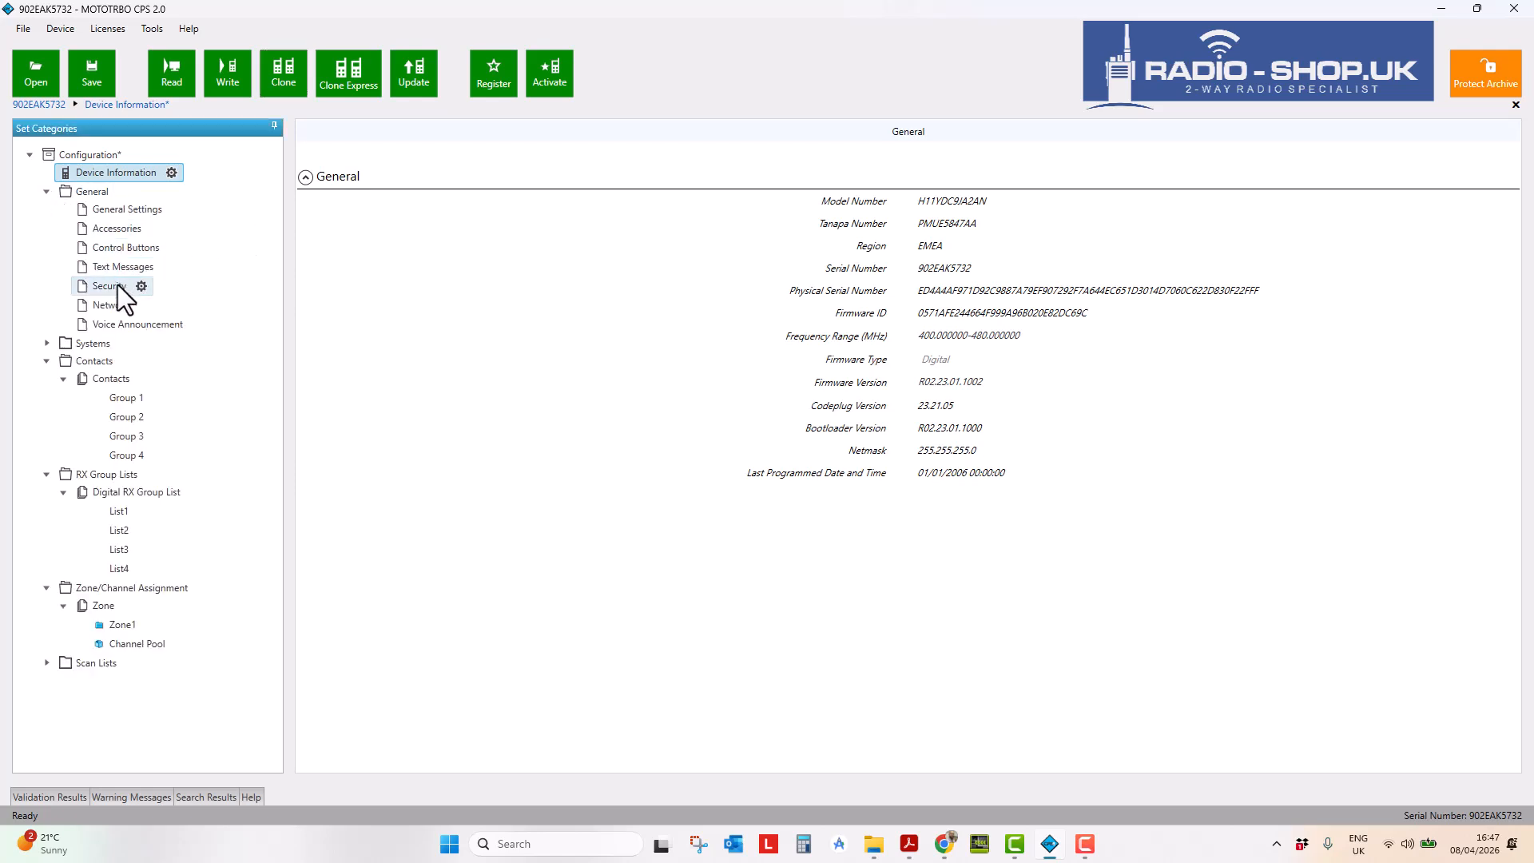
- Show General Settings: Radio Alias Motorola, Radio ID 1, TX Preamble 960 ms
click(112, 210)
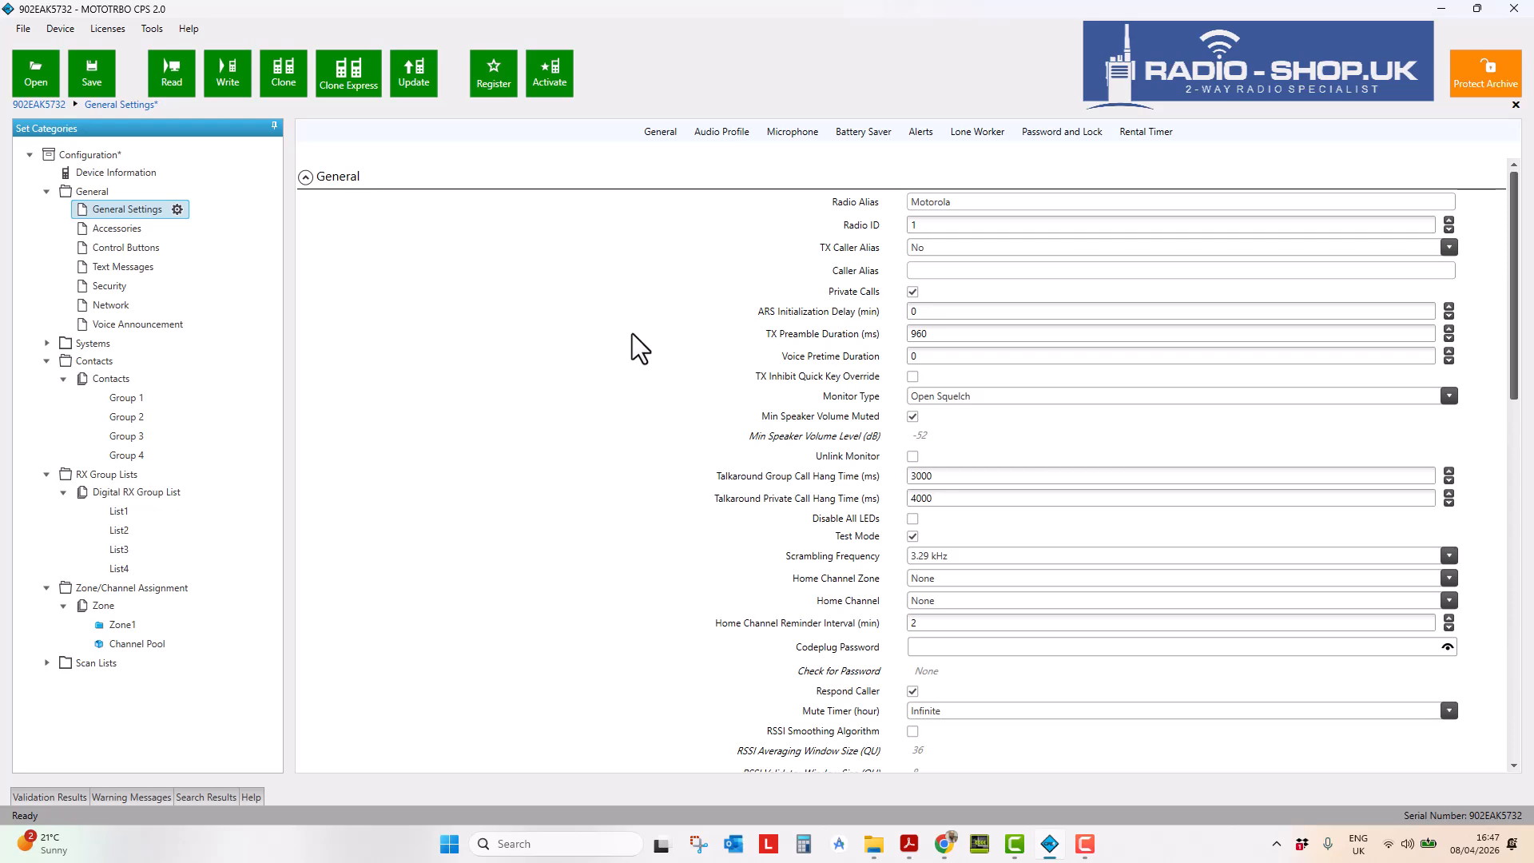
- Add a new digital contact to Contacts with the Private Call call type
right_click(113, 381)
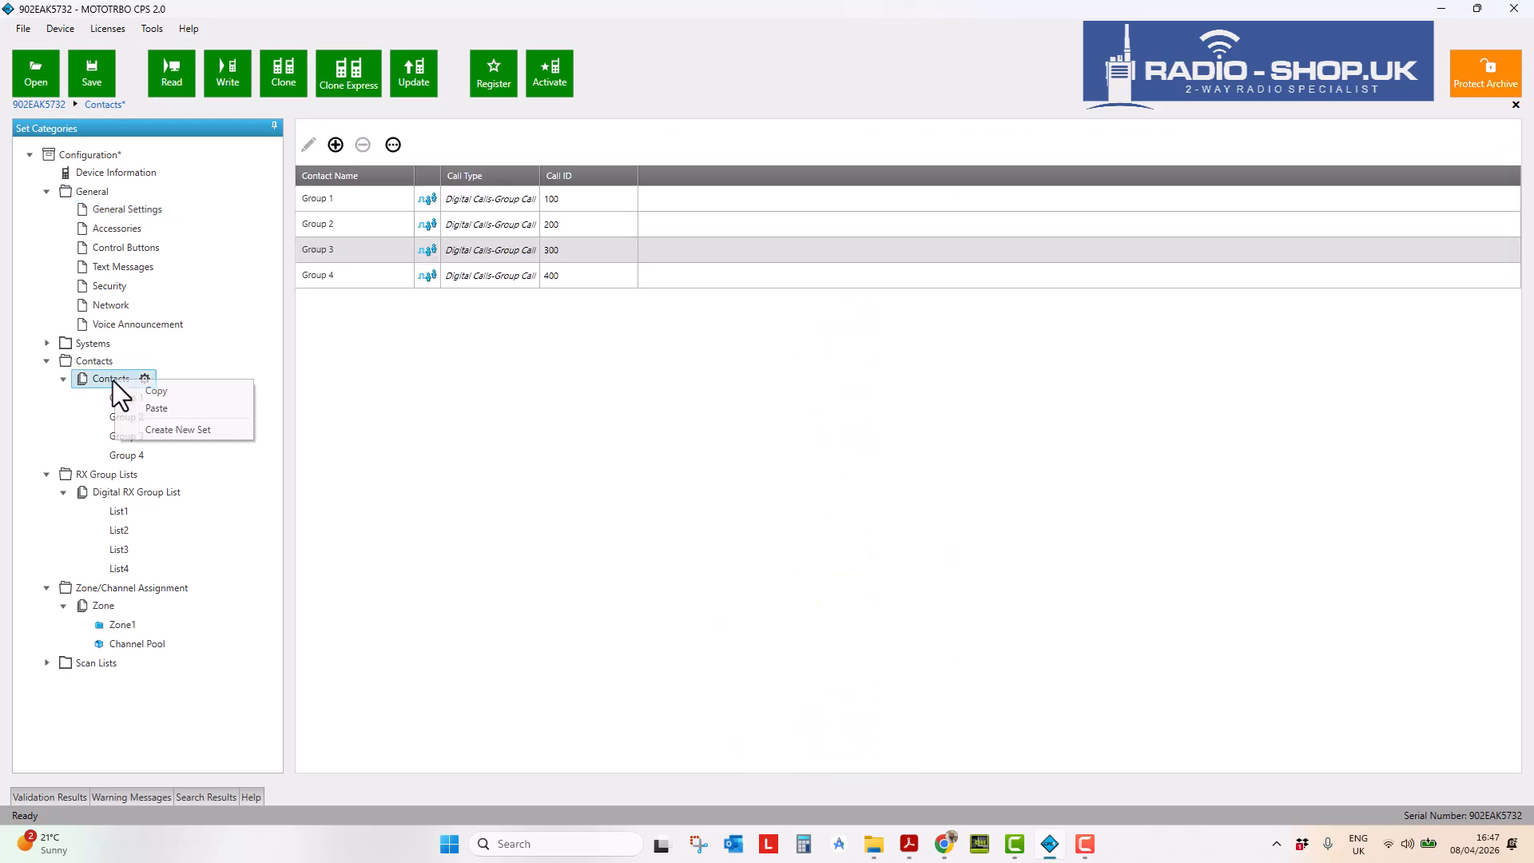
click(335, 145)
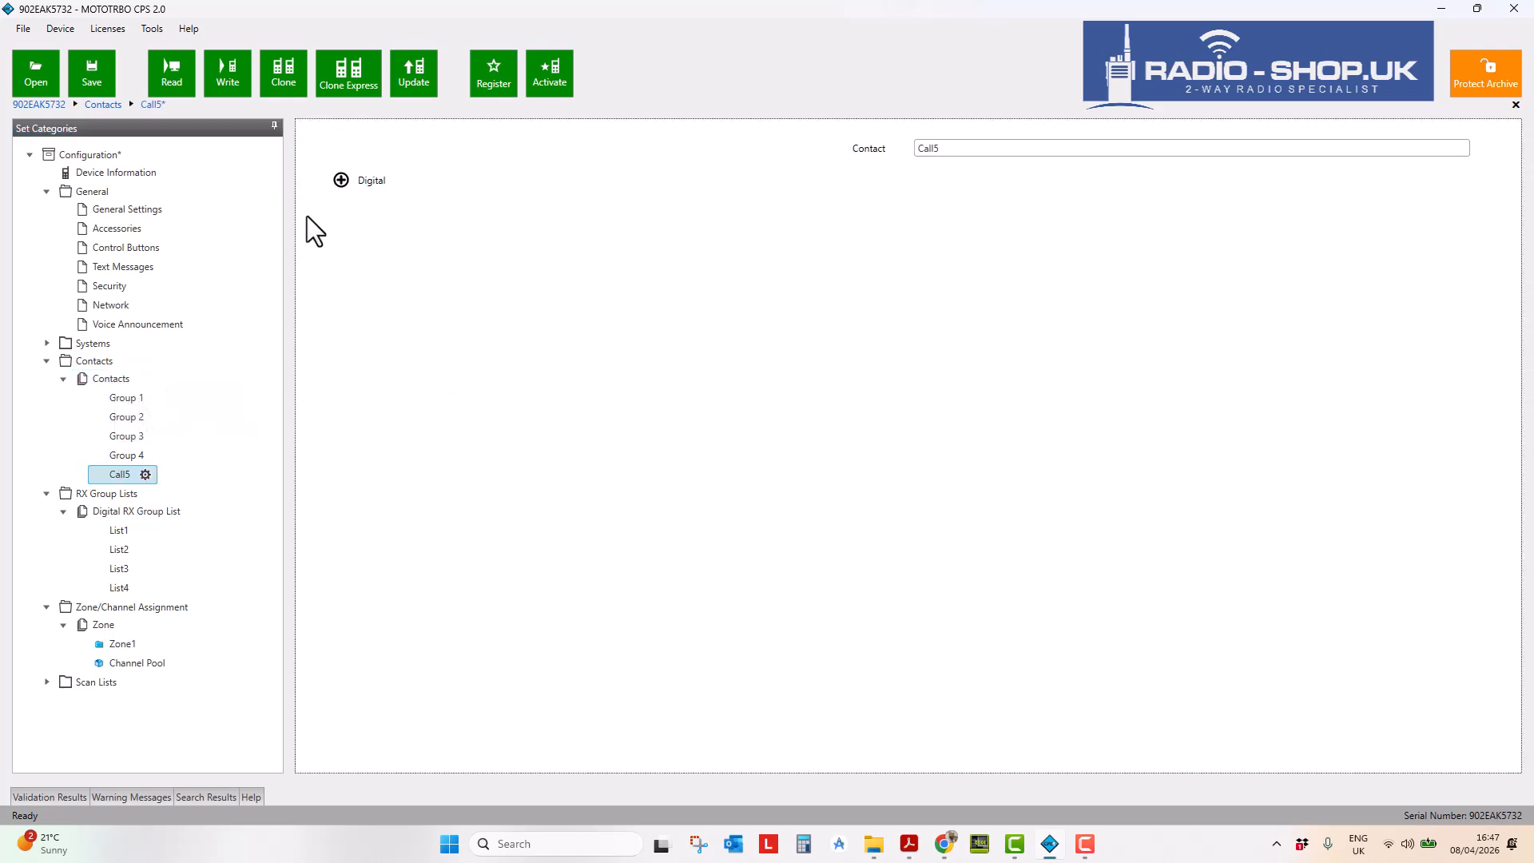
click(341, 180)
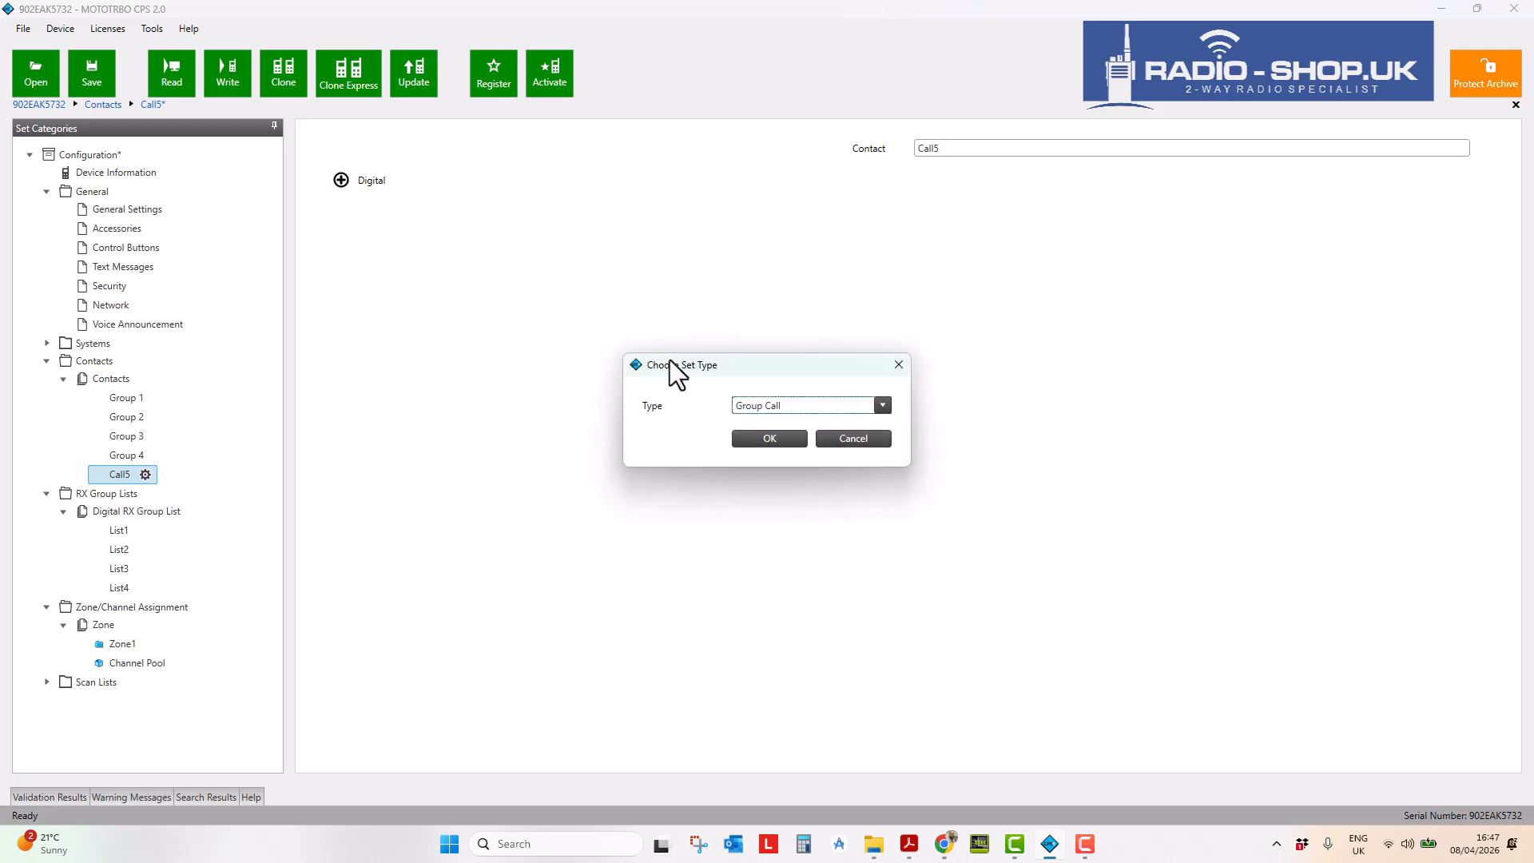
click(874, 407)
click(800, 442)
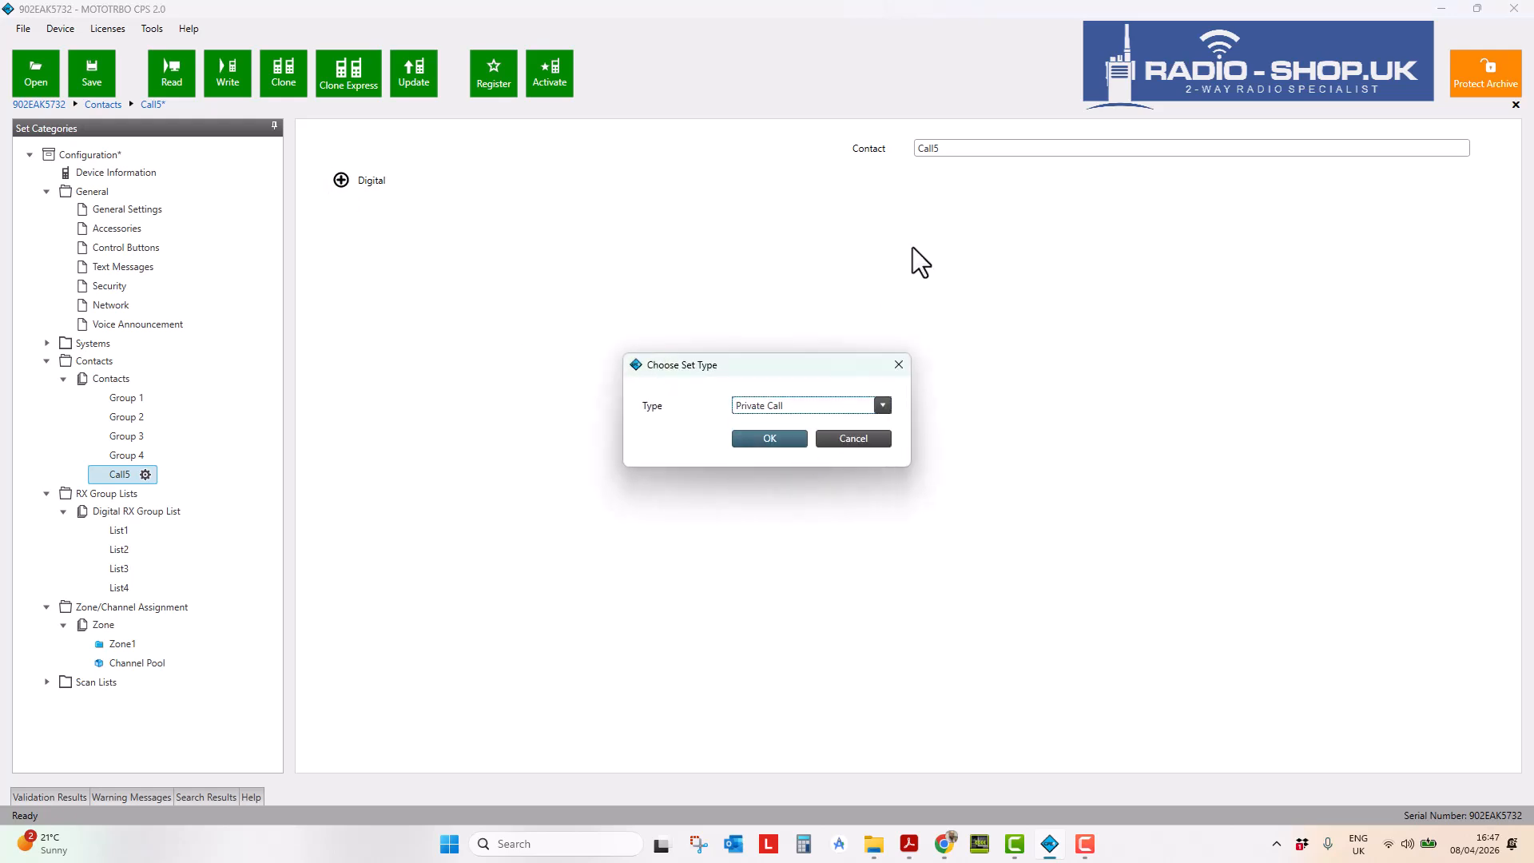
click(765, 439)
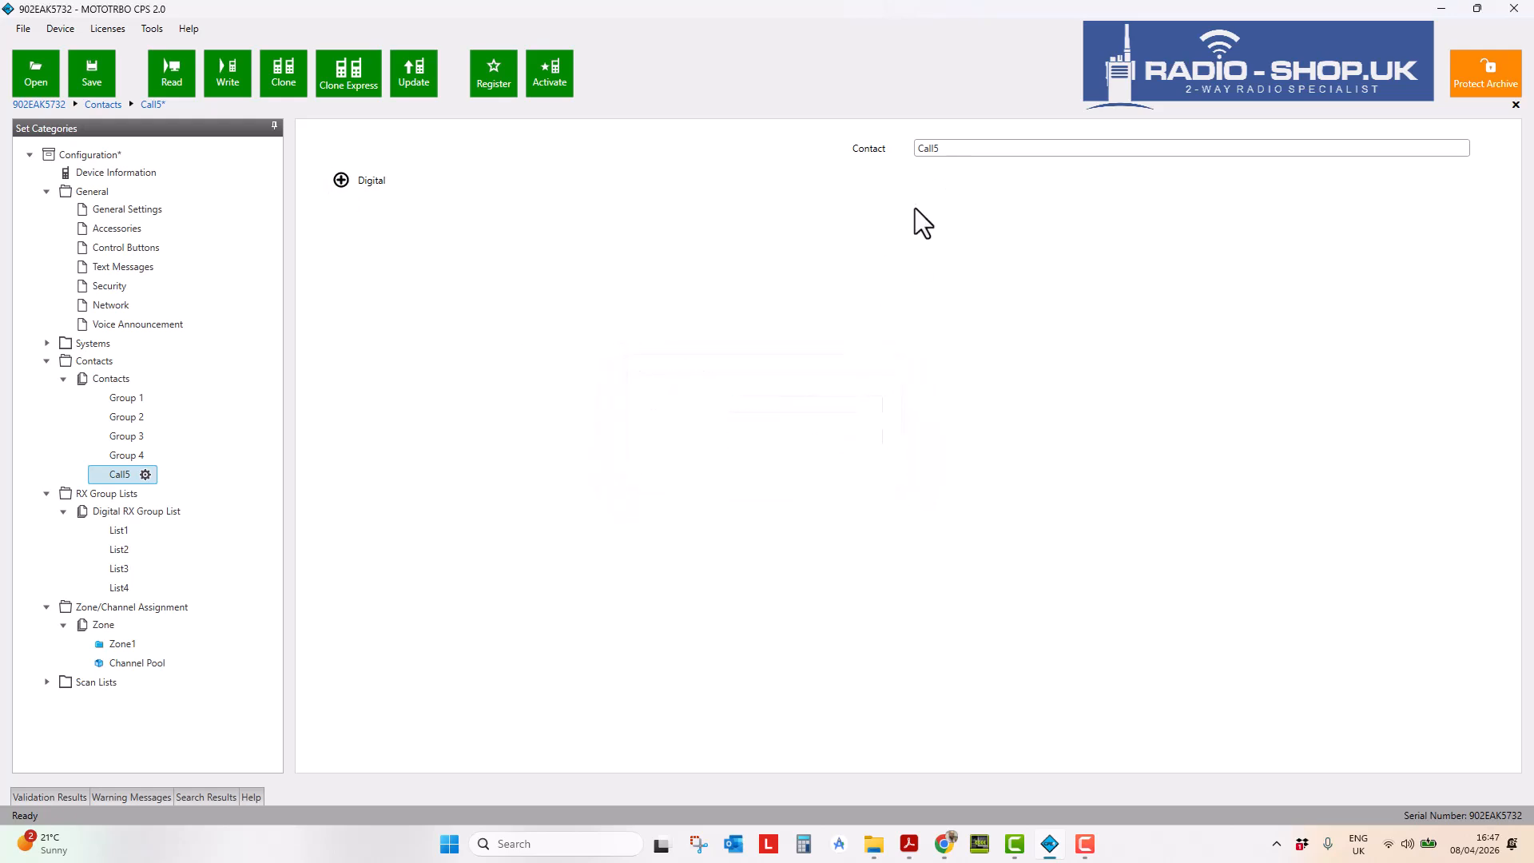
- Rename the new contact Call5 to 'Radio Shop' and return to General Settings
drag(946, 173, 896, 185)
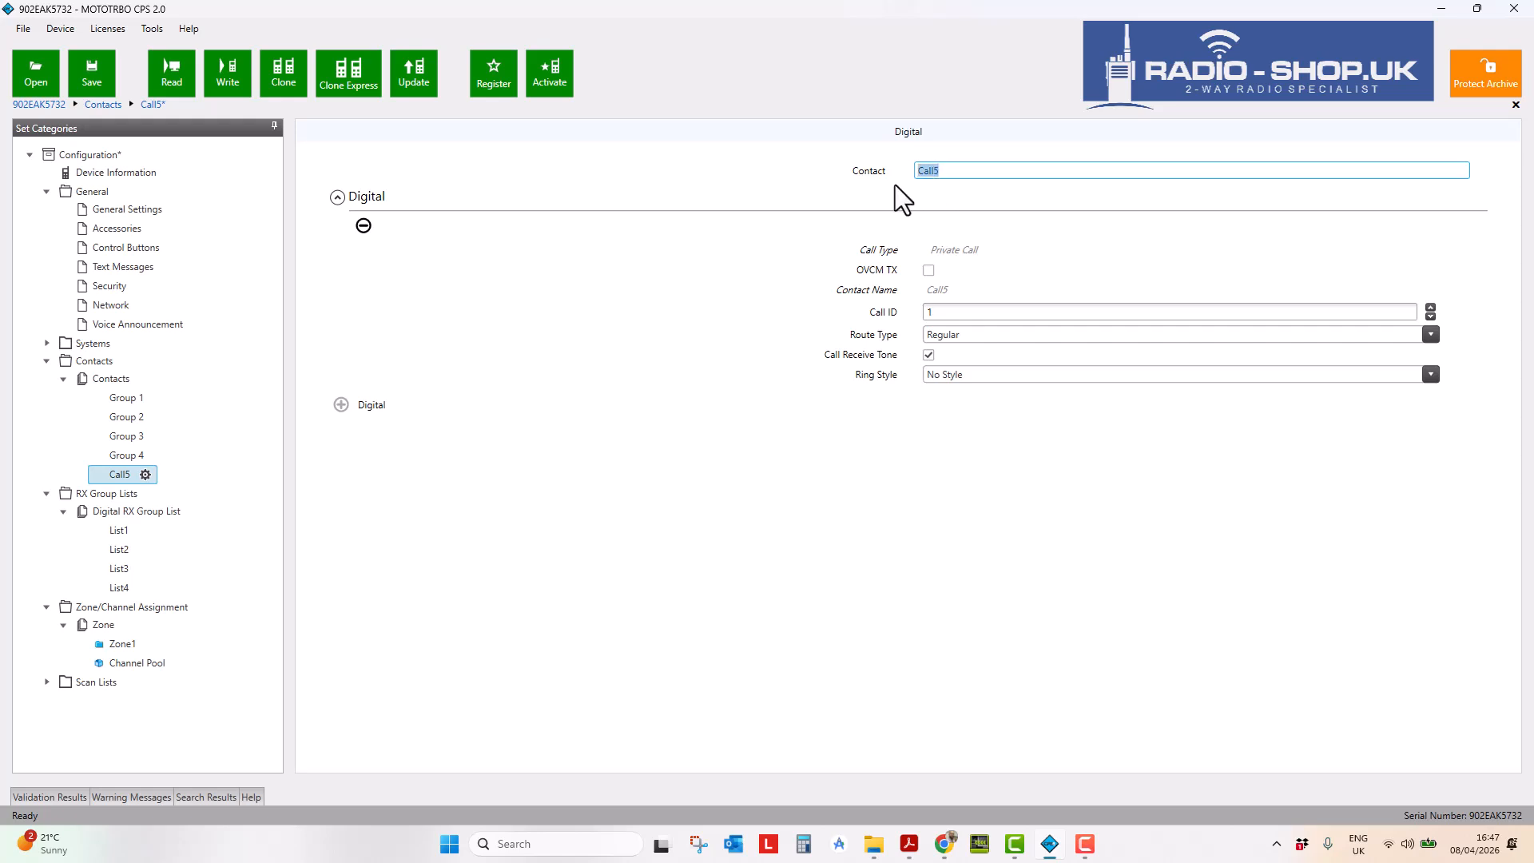
text(Radio Shop)
click(957, 311)
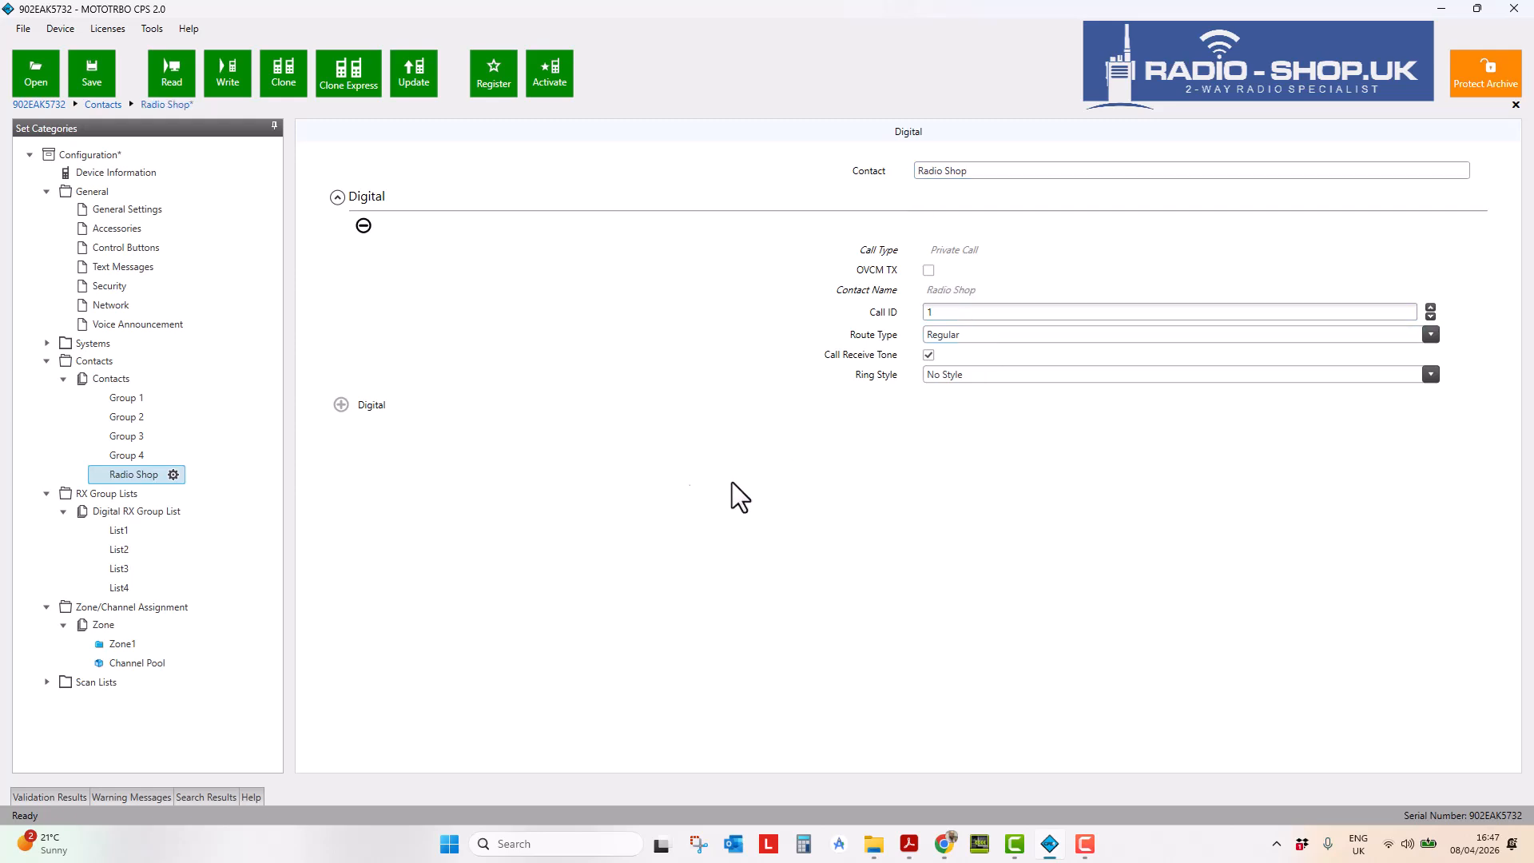
click(105, 212)
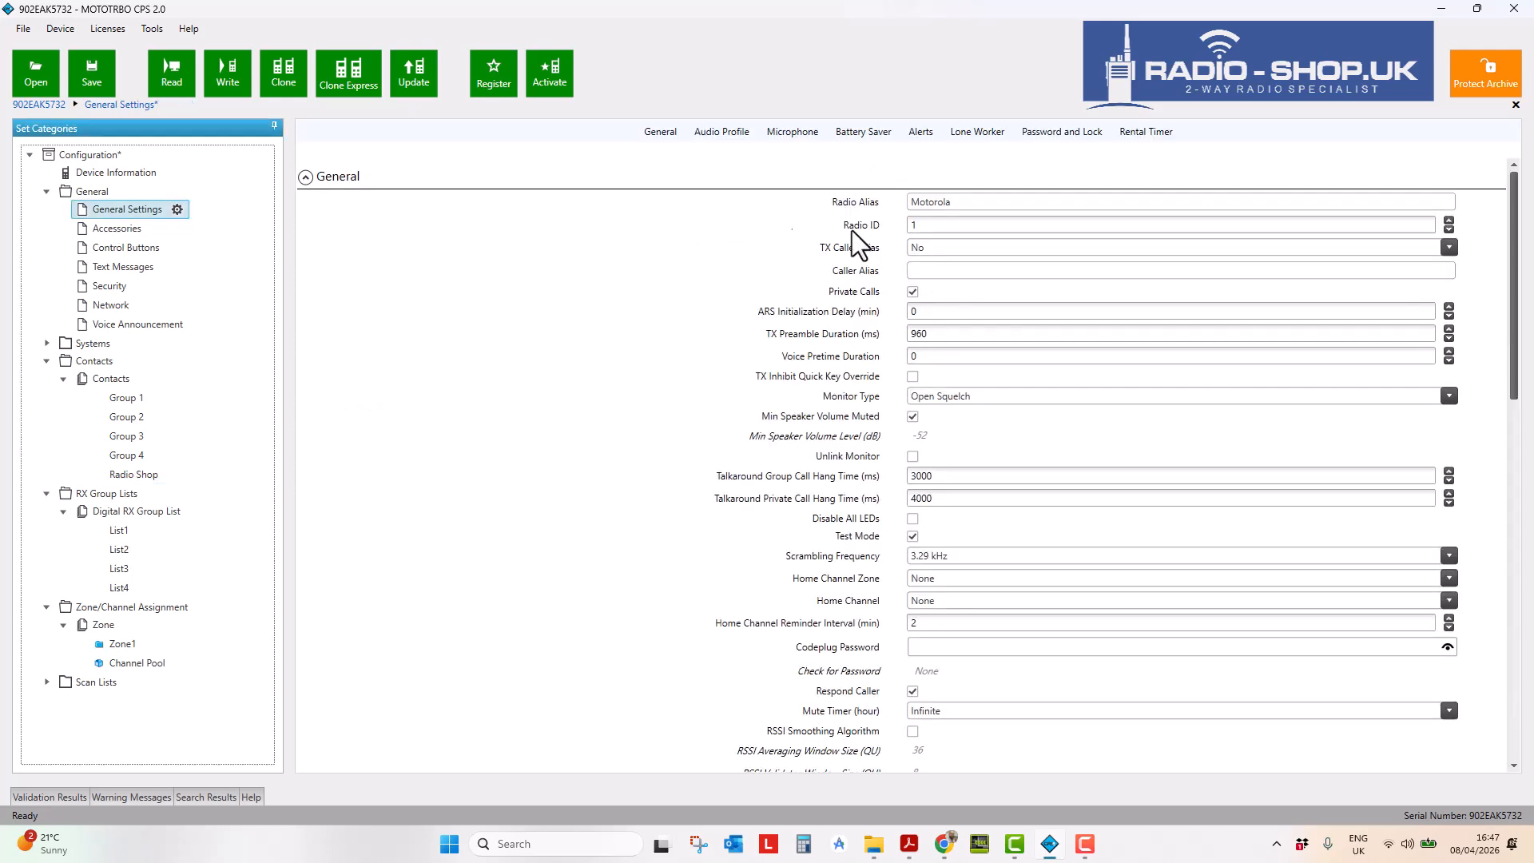
click(920, 224)
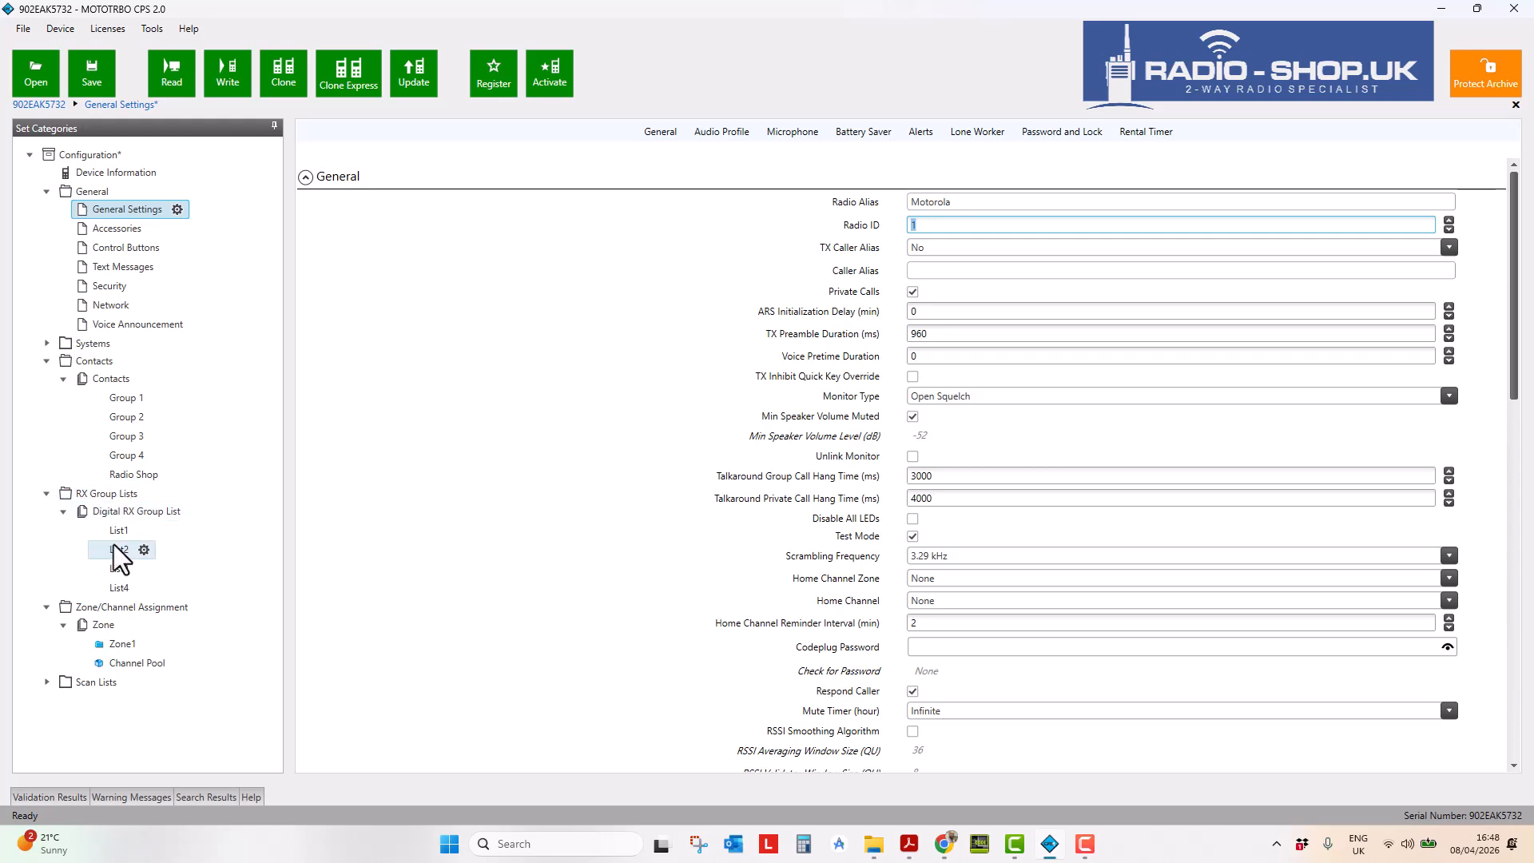
click(133, 476)
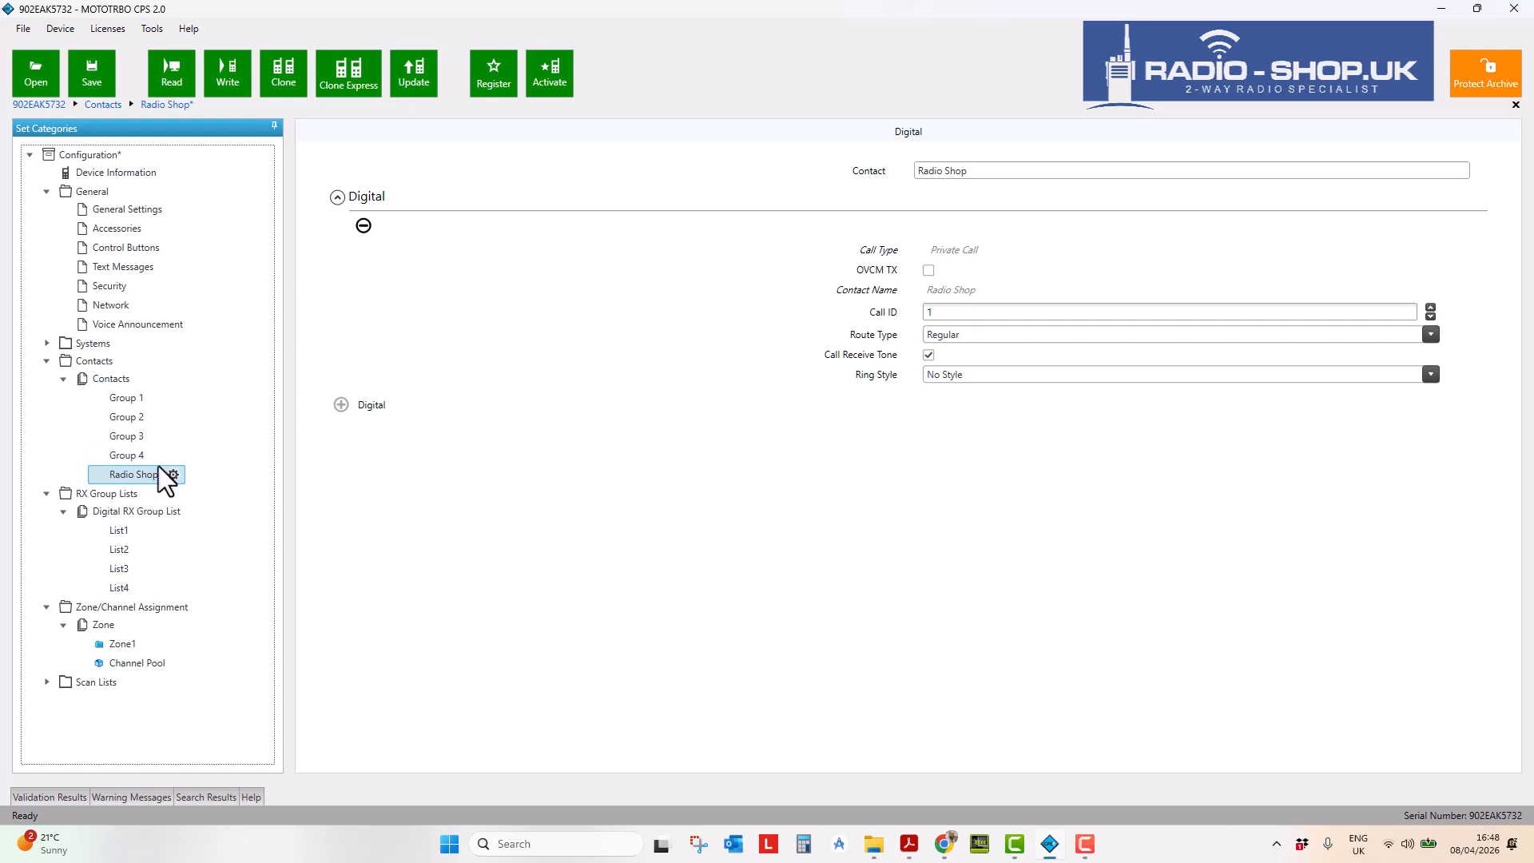
click(97, 208)
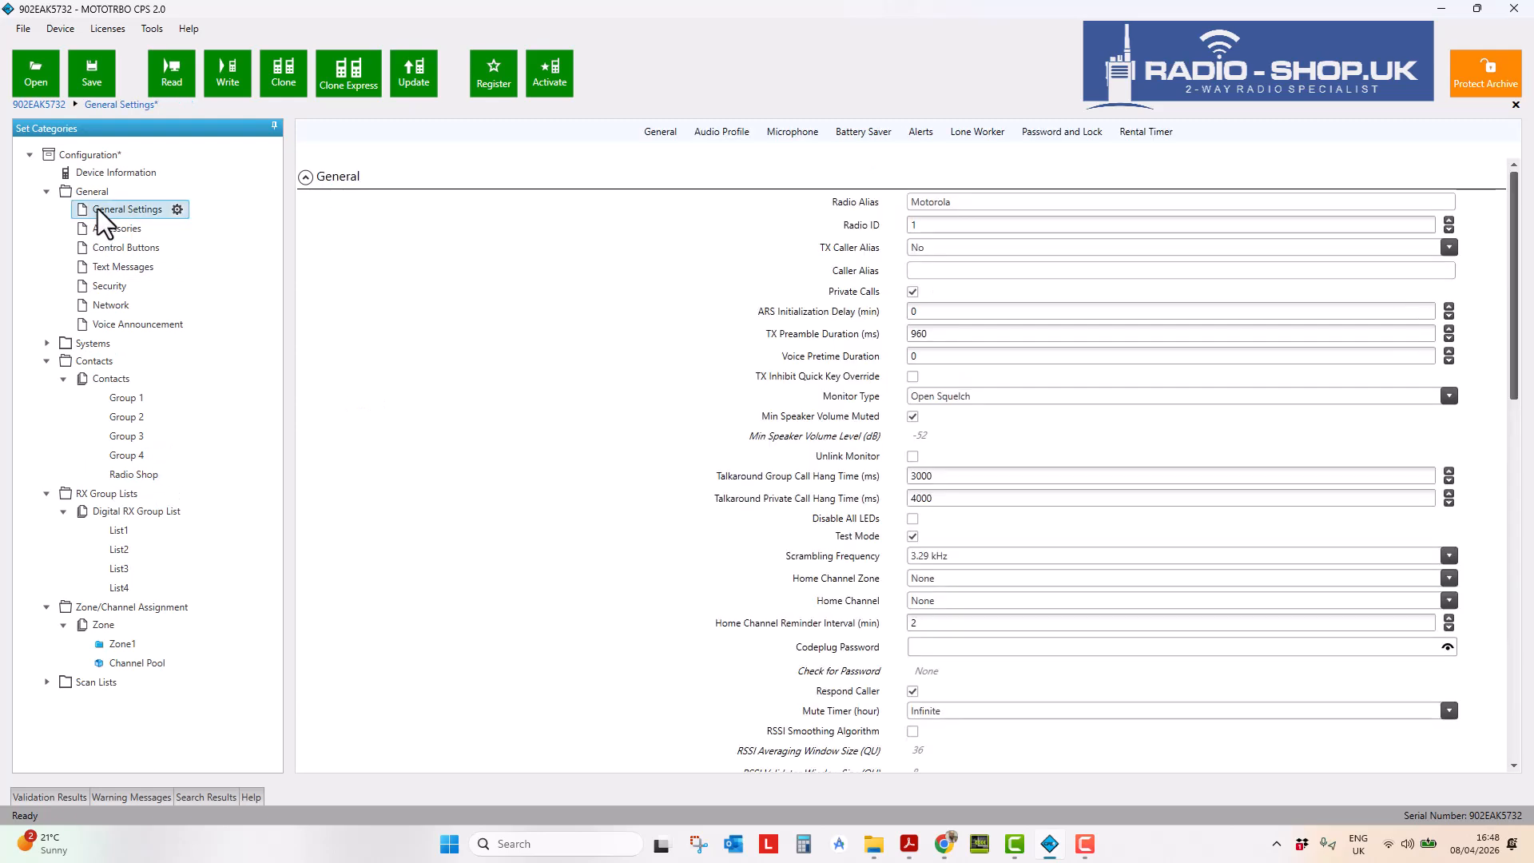
click(932, 226)
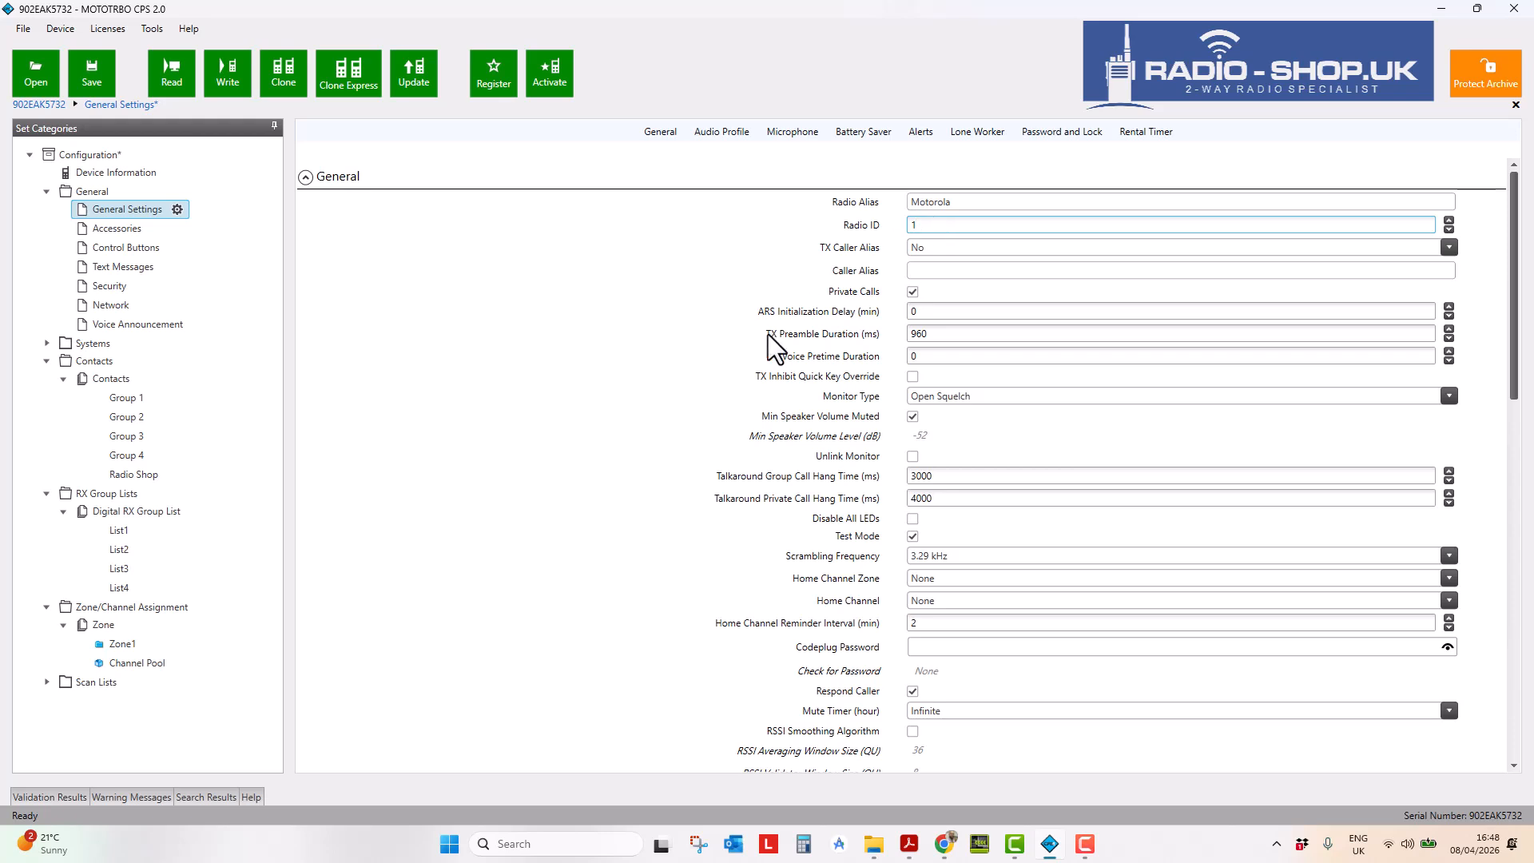
- Cancel the File > Save As dialog without saving, then open File > Report
click(23, 32)
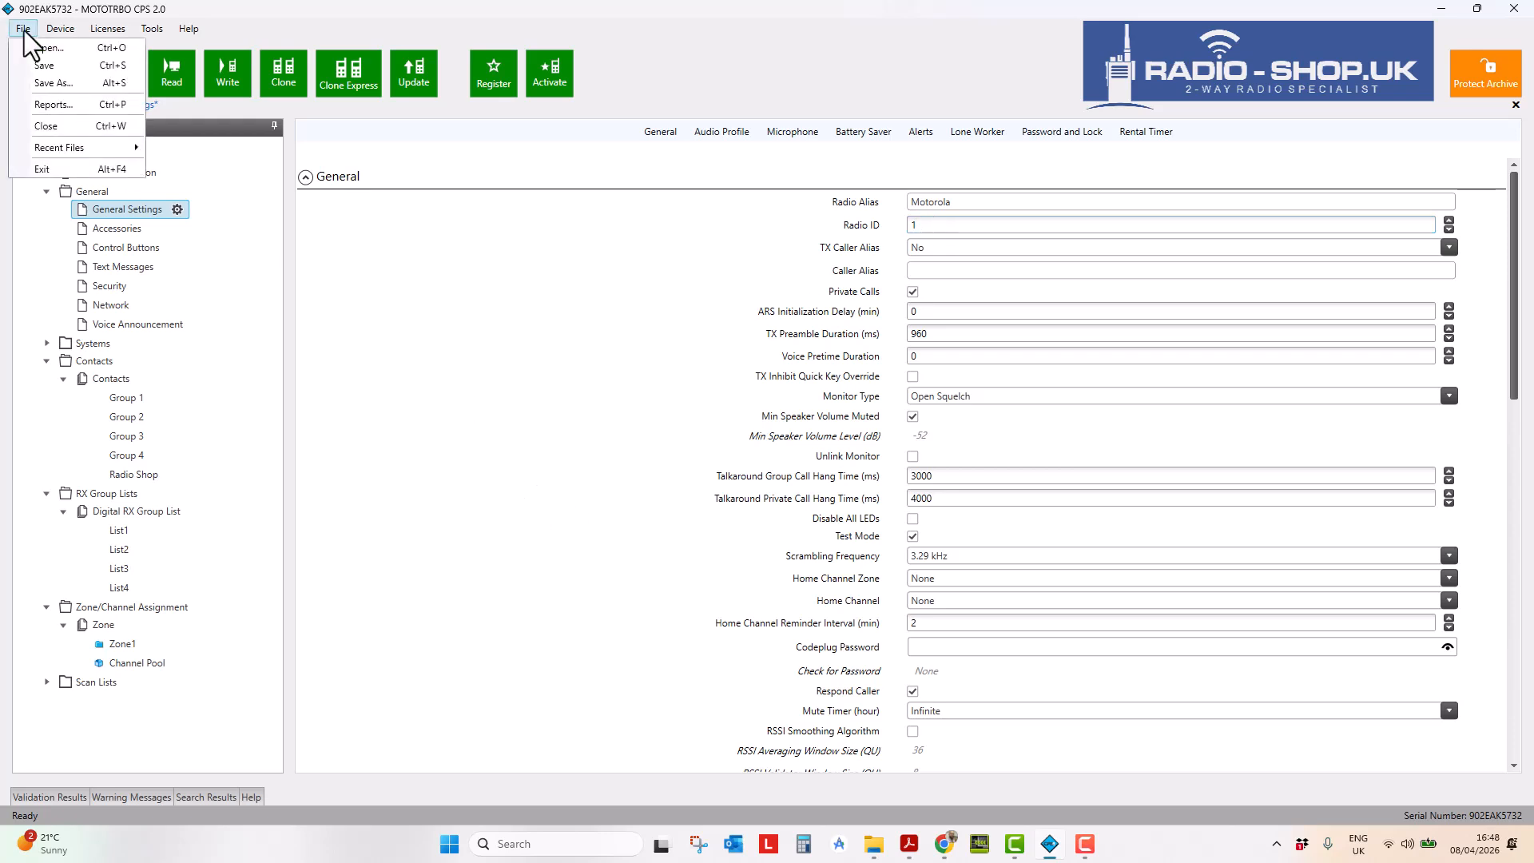
click(49, 83)
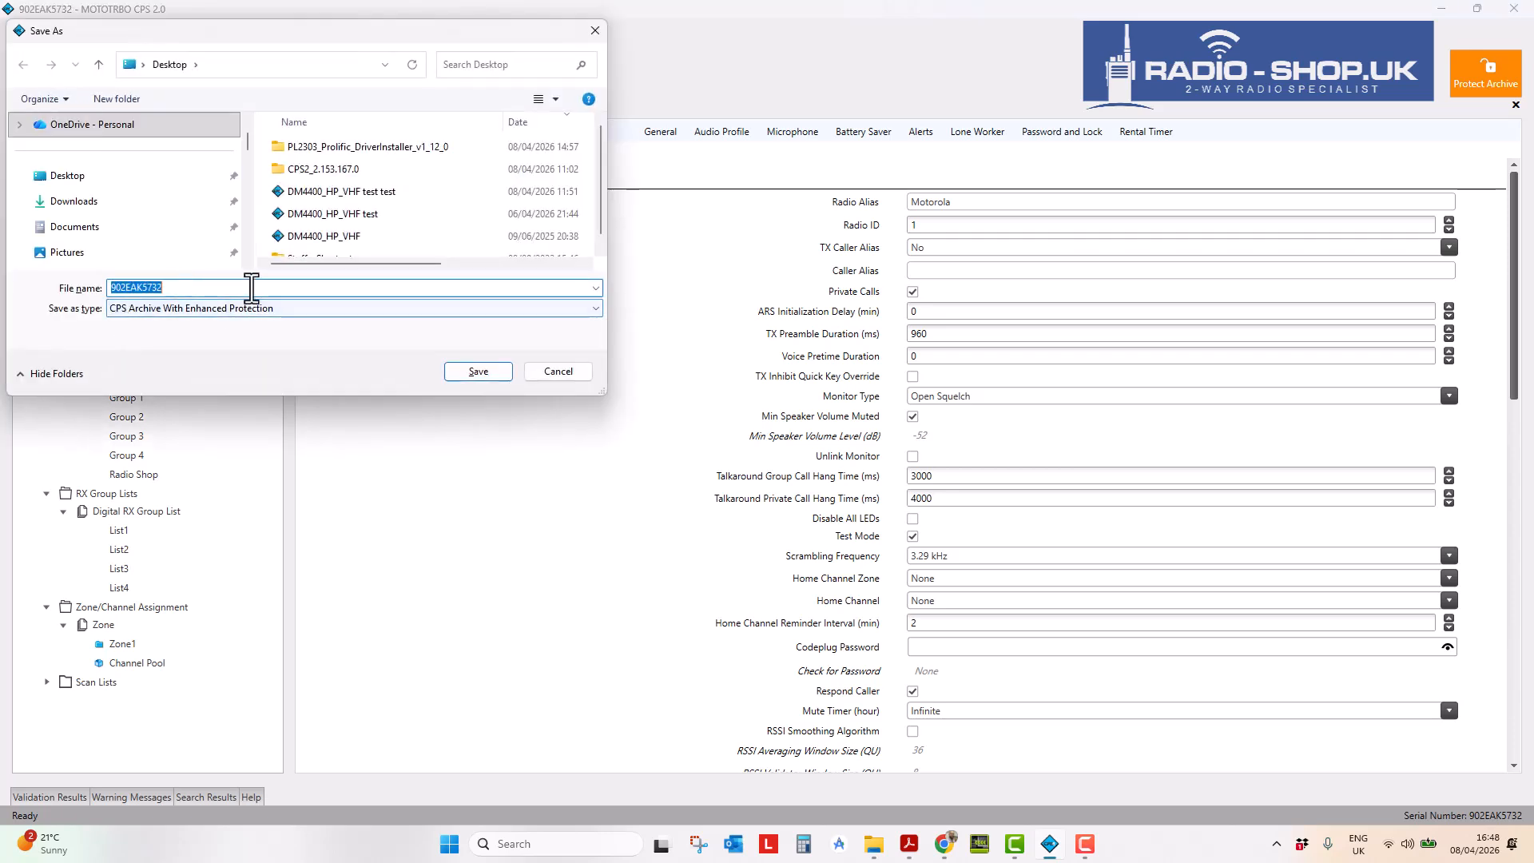
click(594, 32)
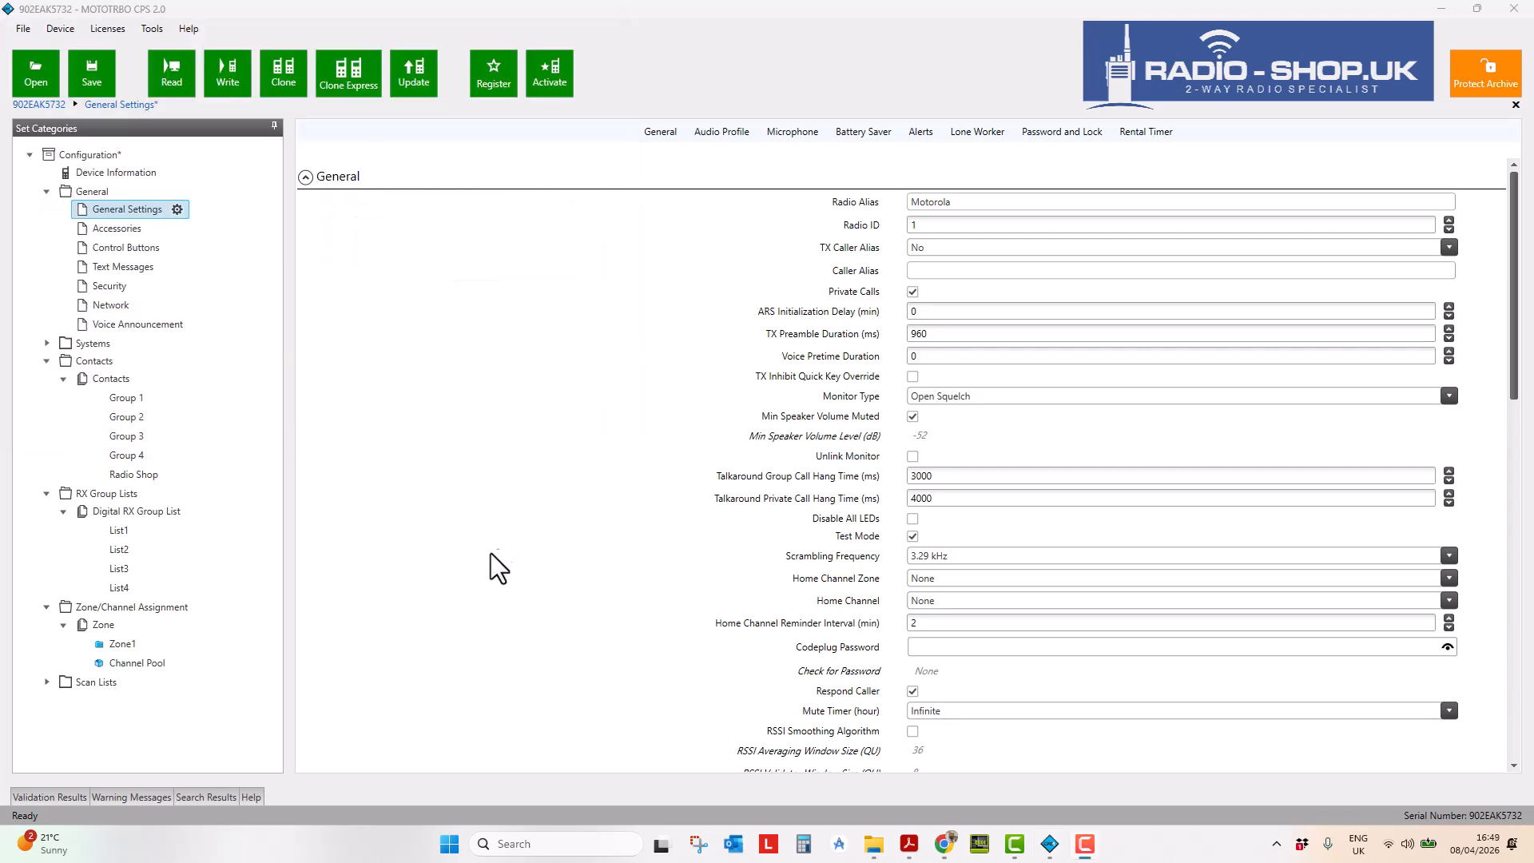
click(23, 28)
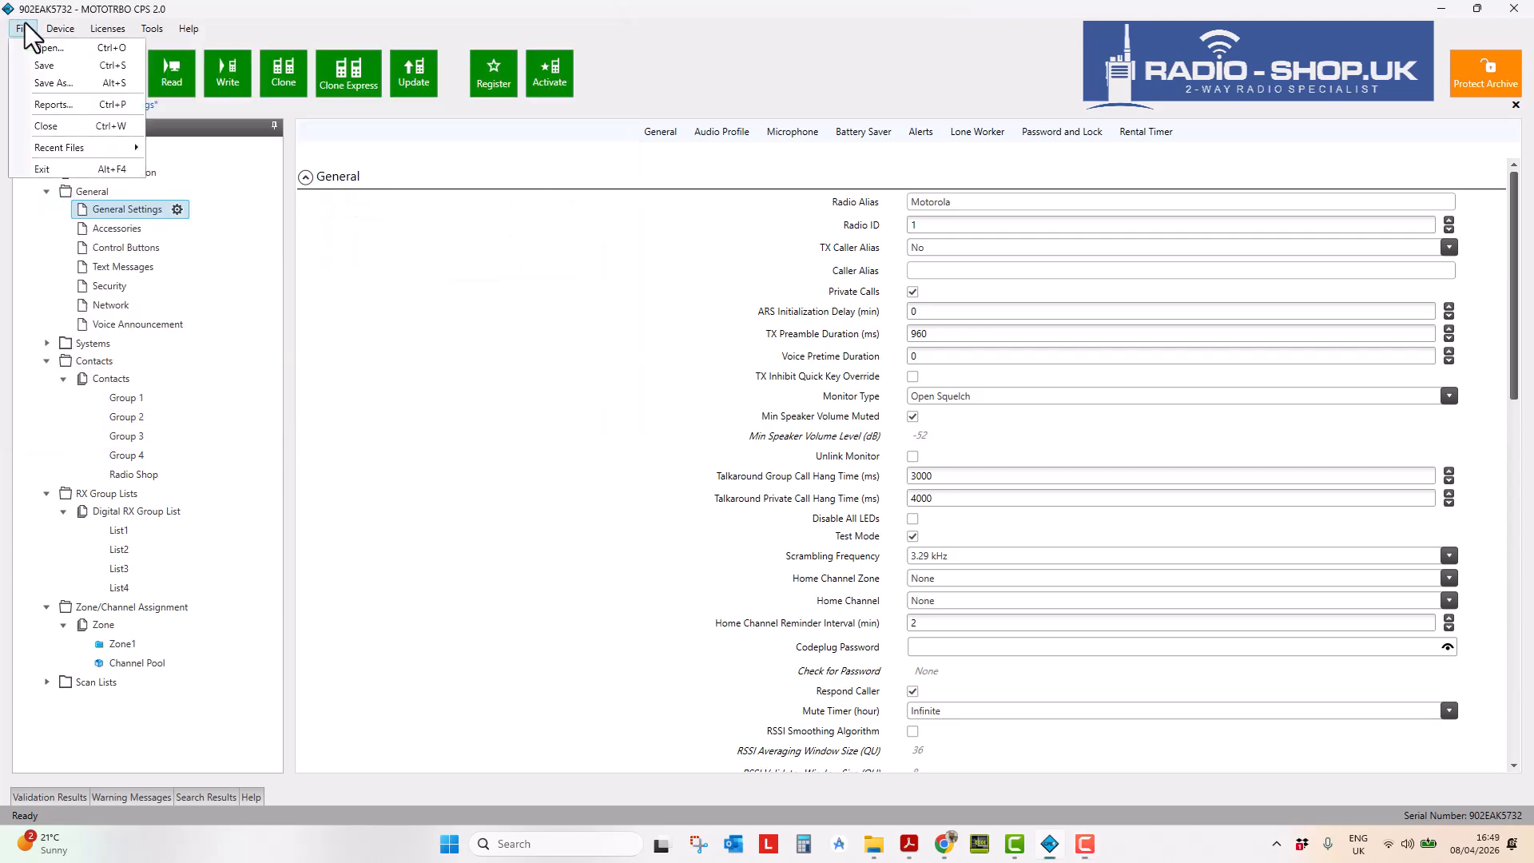
click(54, 105)
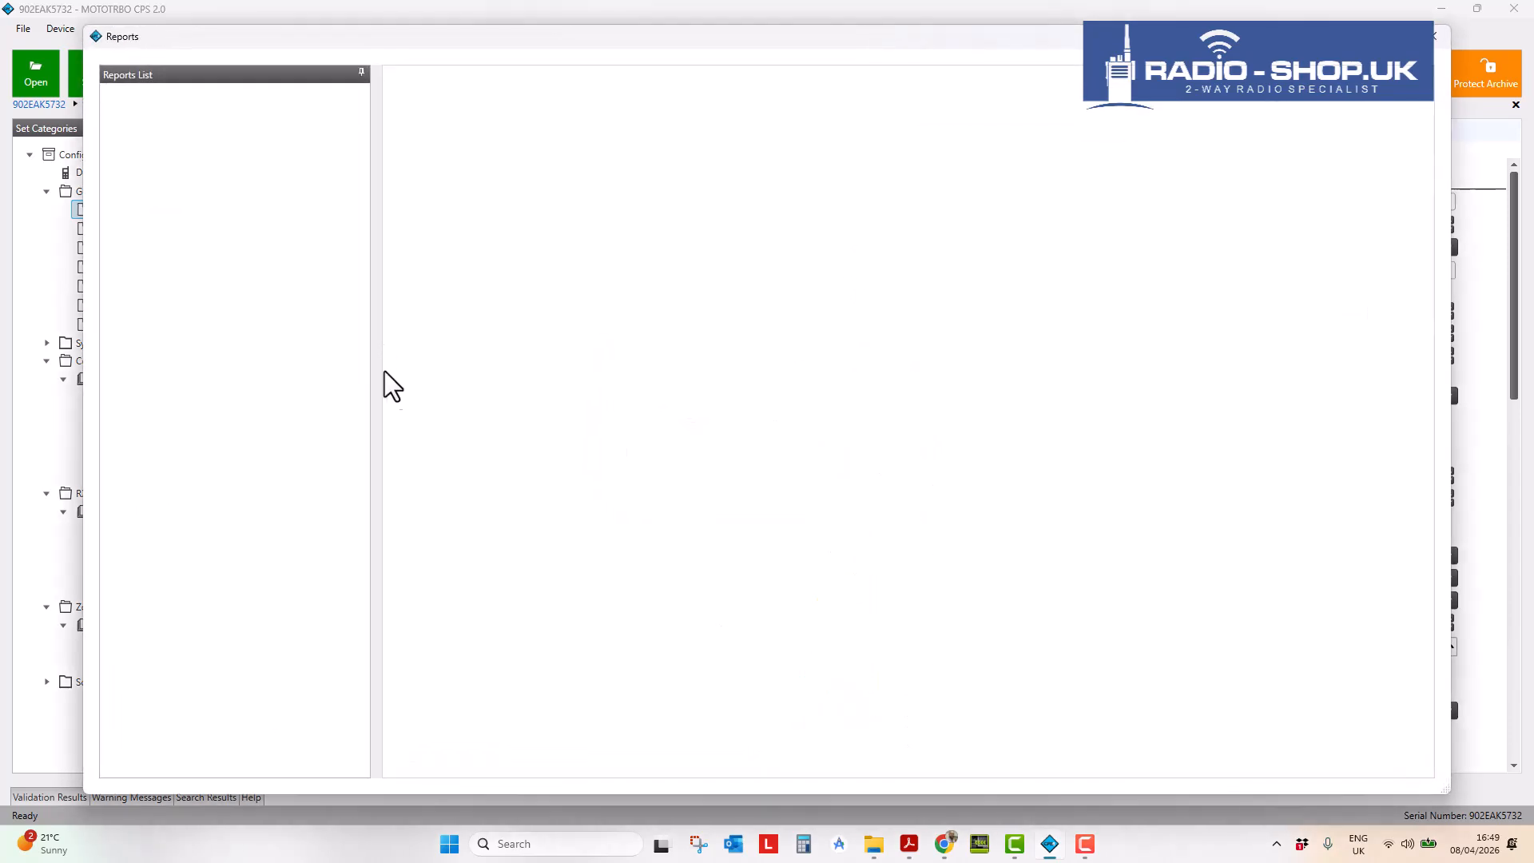
- Scroll through the Channels Summary report to review Zone1's channels
scroll(703, 407, down, 5)
scroll(686, 396, up, 5)
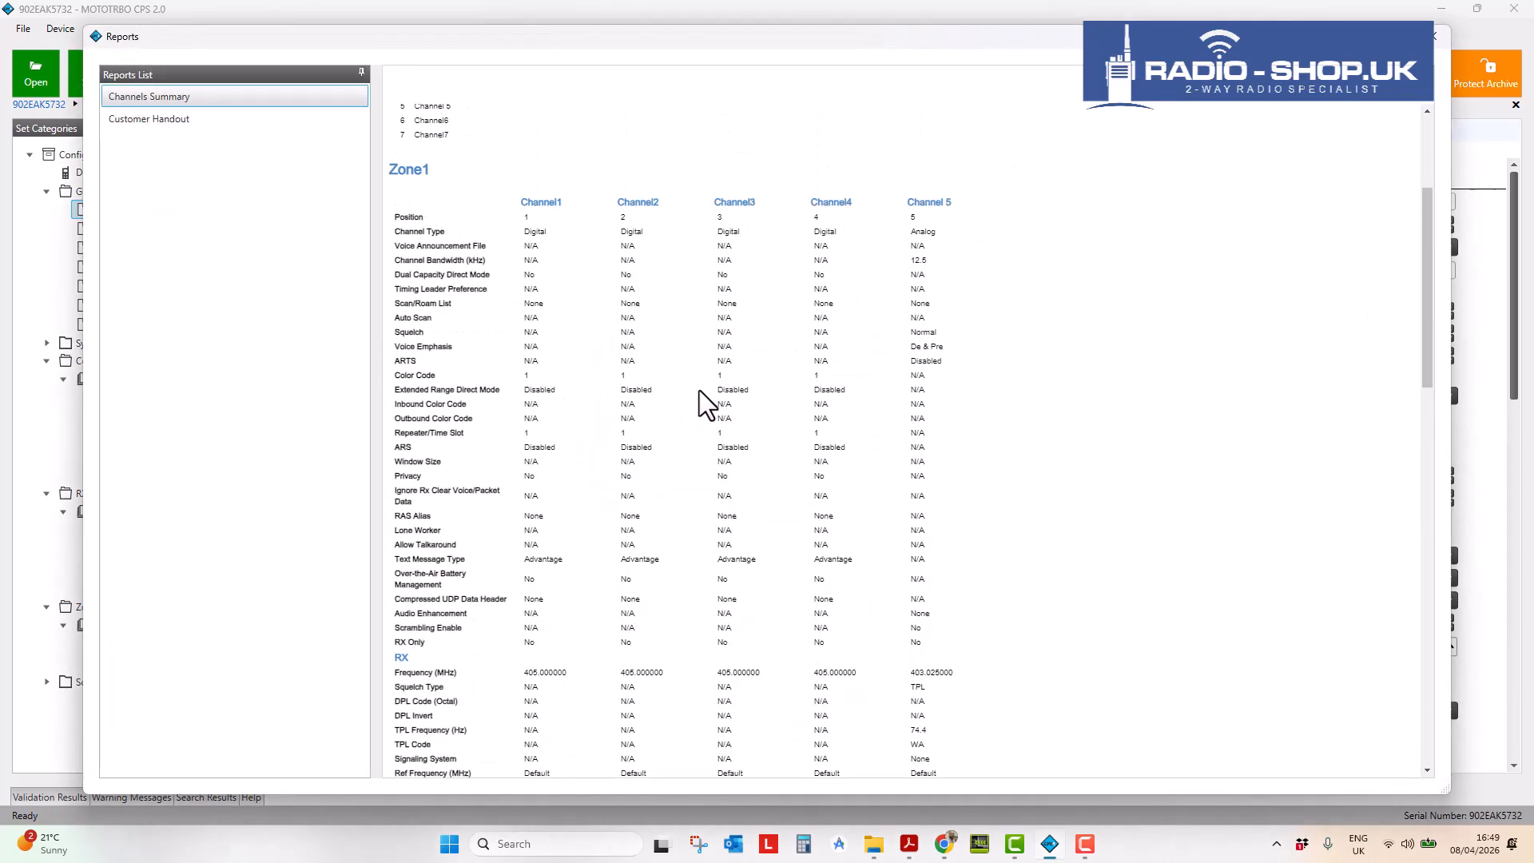
scroll(525, 404, down, 5)
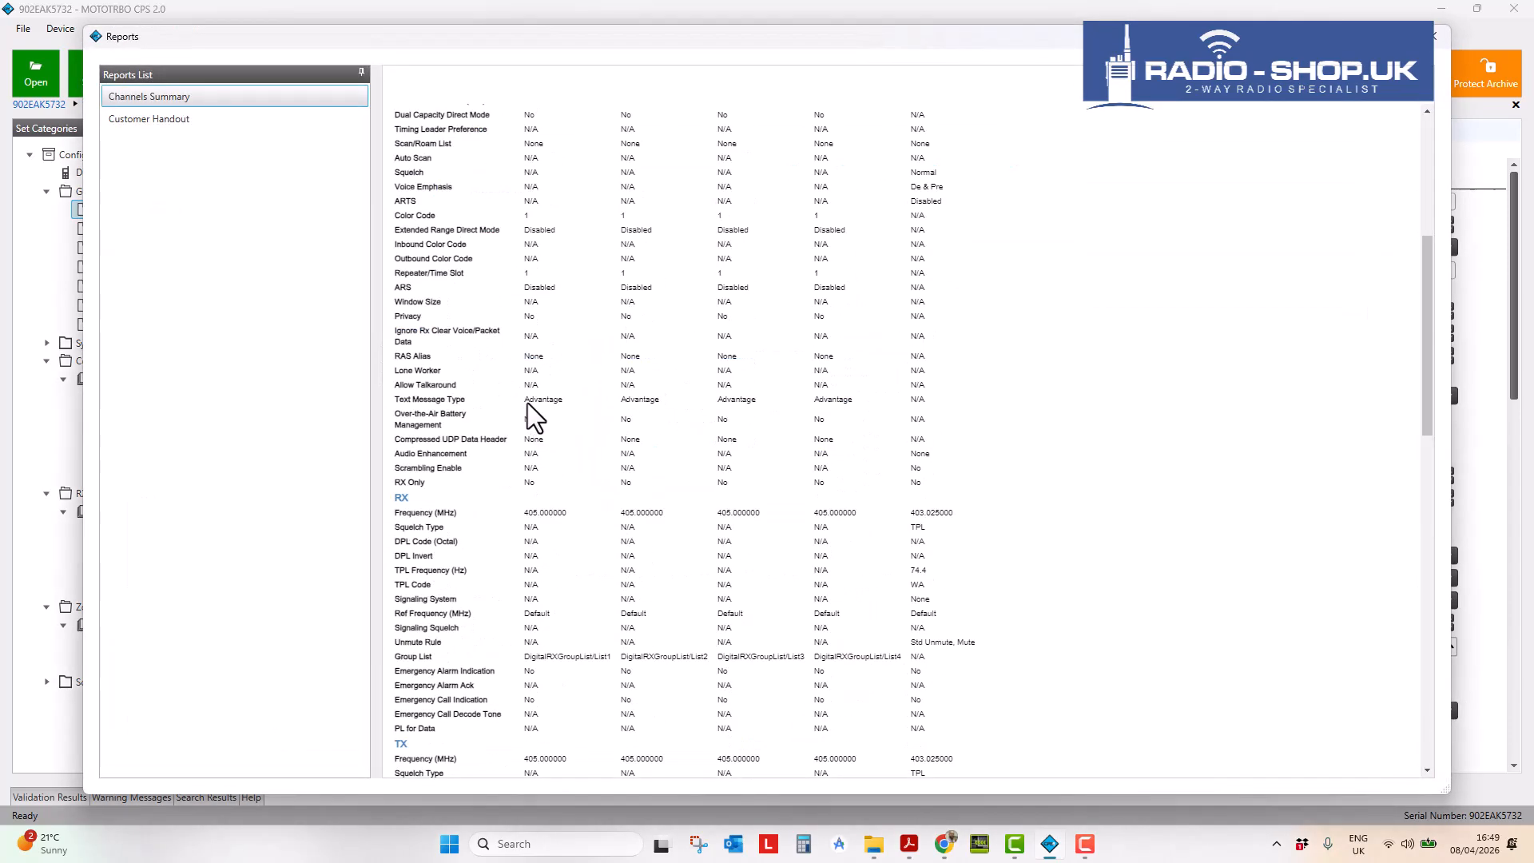
scroll(898, 342, down, 8)
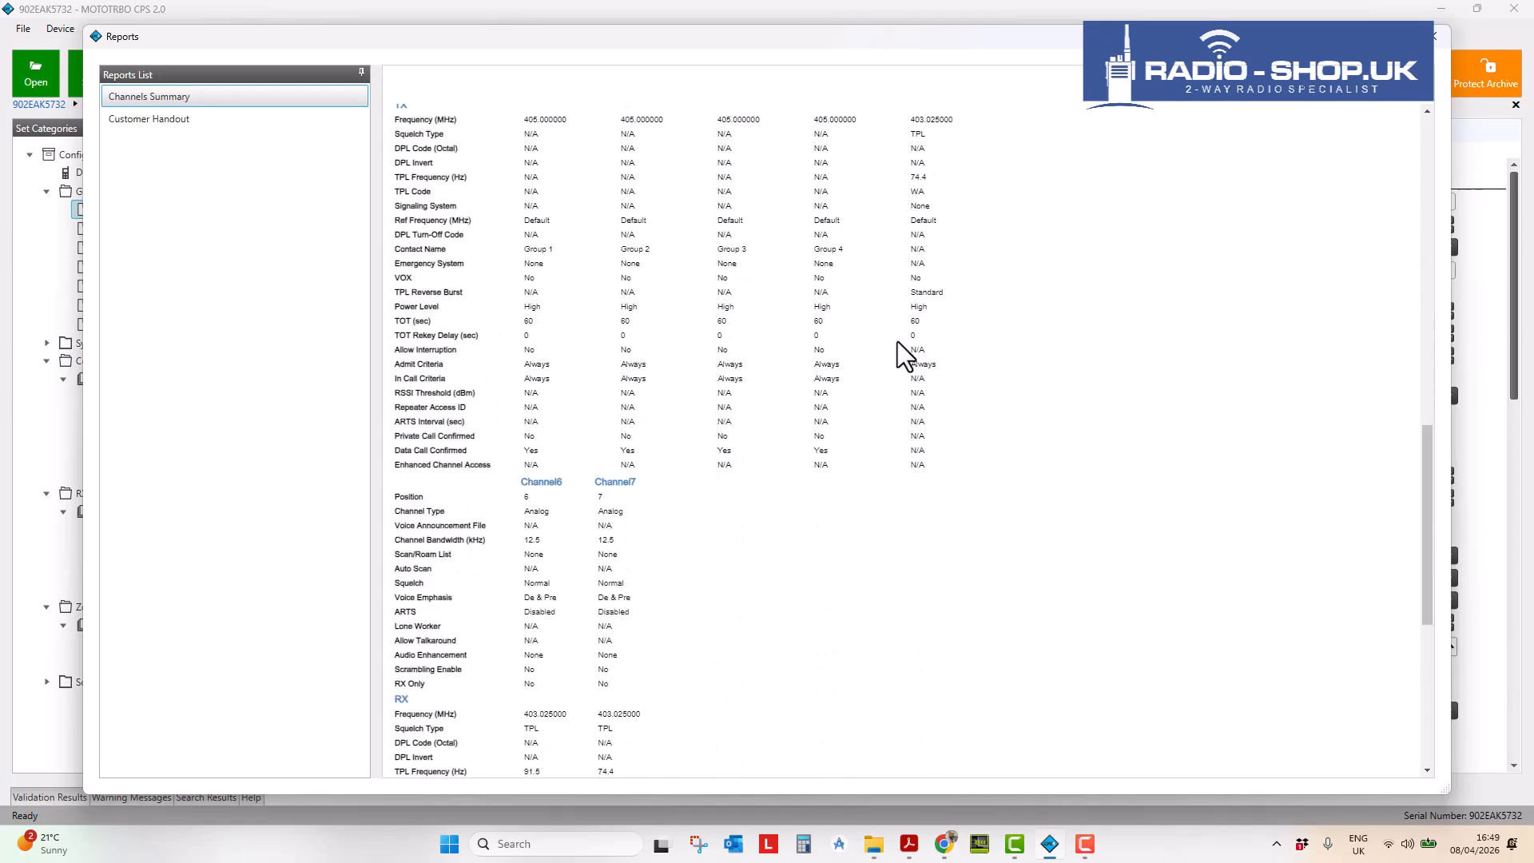
scroll(877, 351, down, 7)
scroll(890, 352, up, 7)
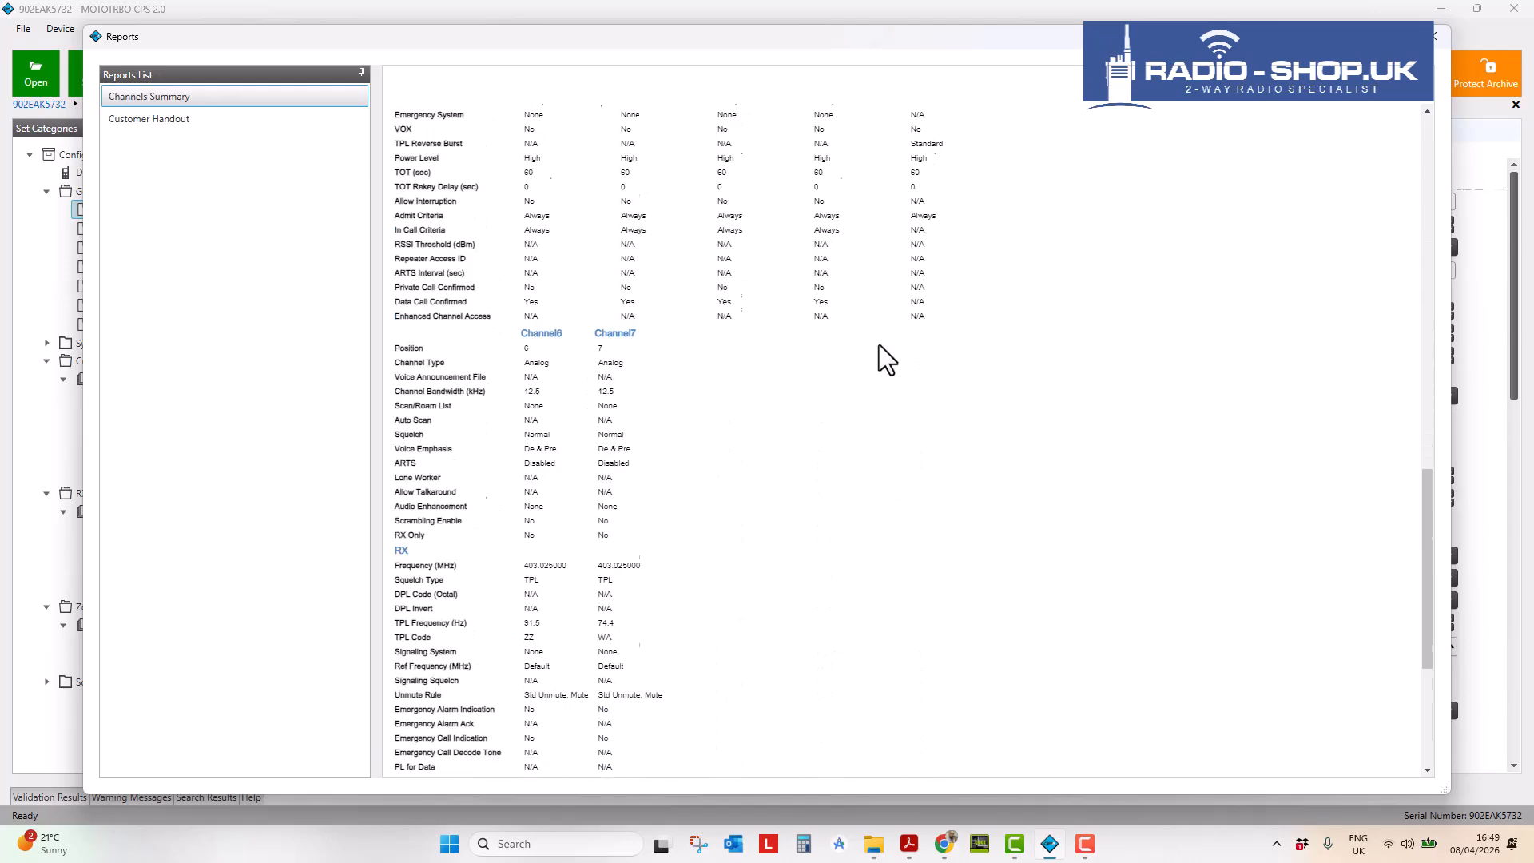
- Display the Customer Handout report and scroll through Channel1 to Channel7
click(133, 120)
scroll(650, 322, down, 8)
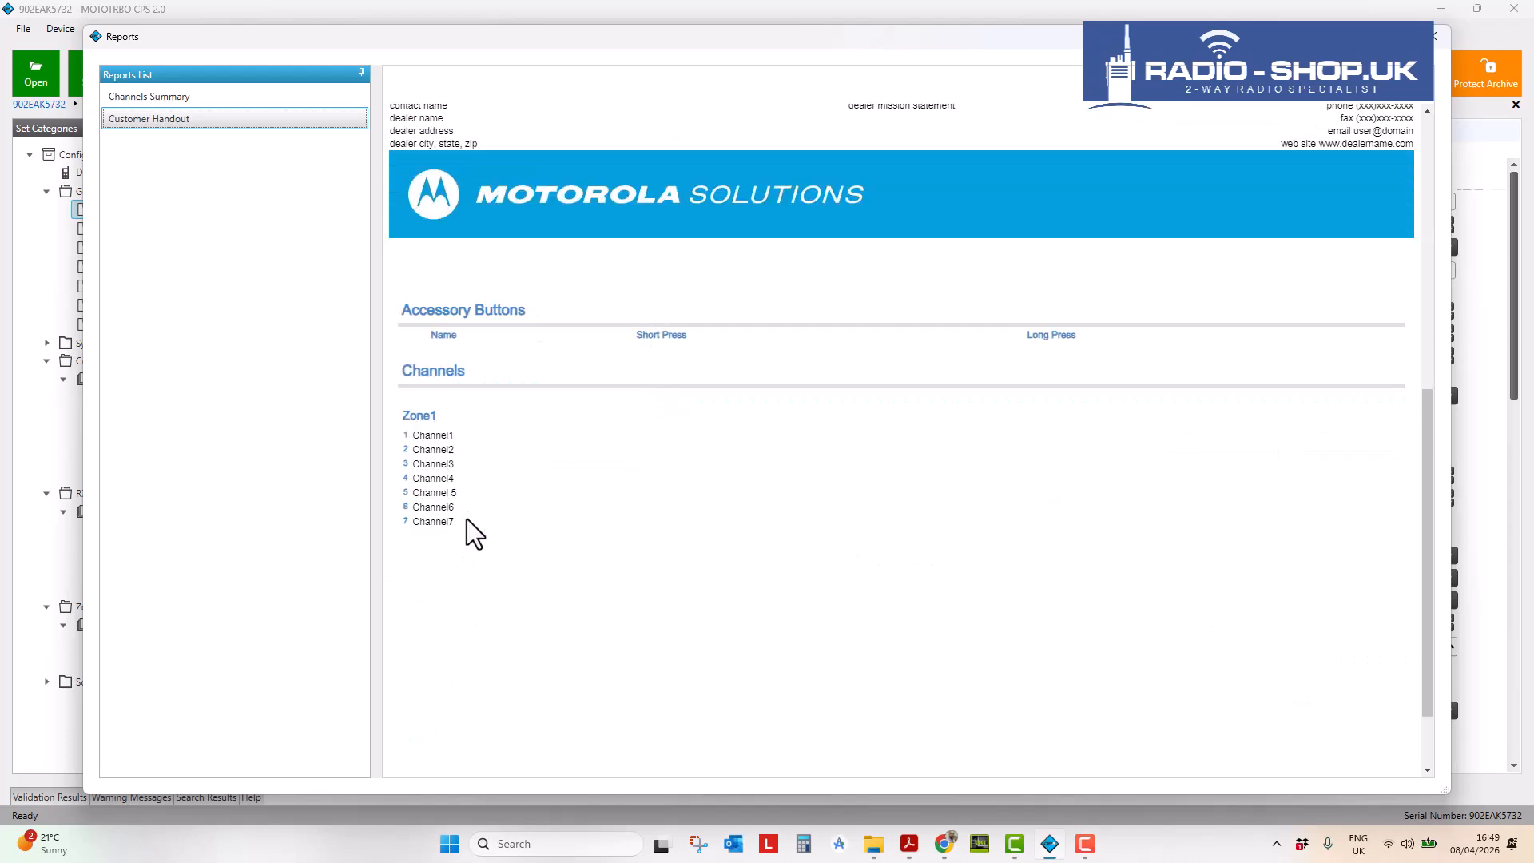
scroll(467, 520, up, 1)
scroll(466, 552, up, 1)
scroll(467, 551, down, 1)
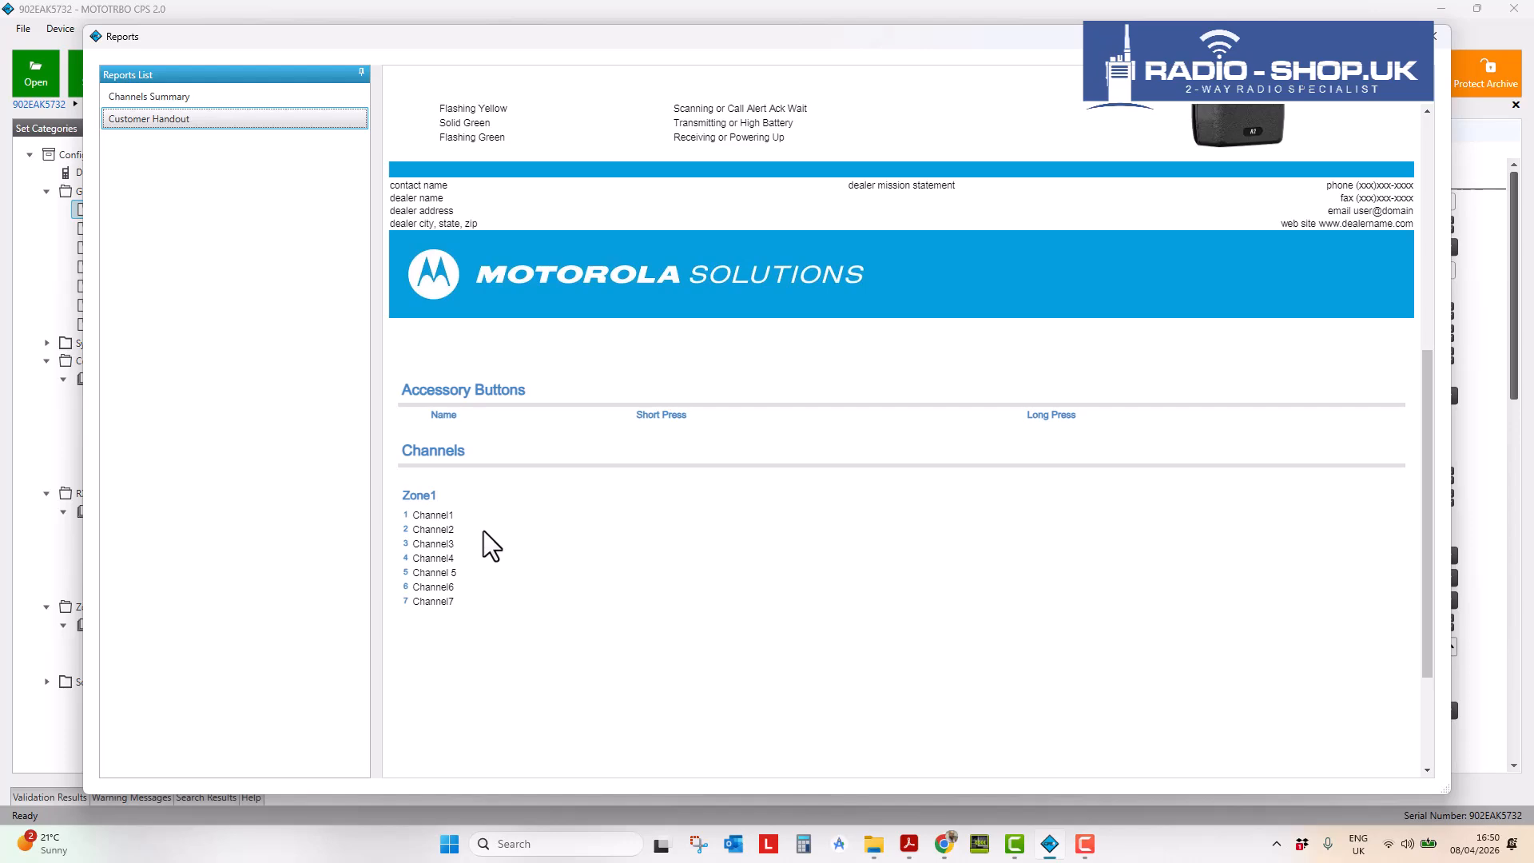
scroll(484, 529, up, 1)
scroll(487, 528, up, 2)
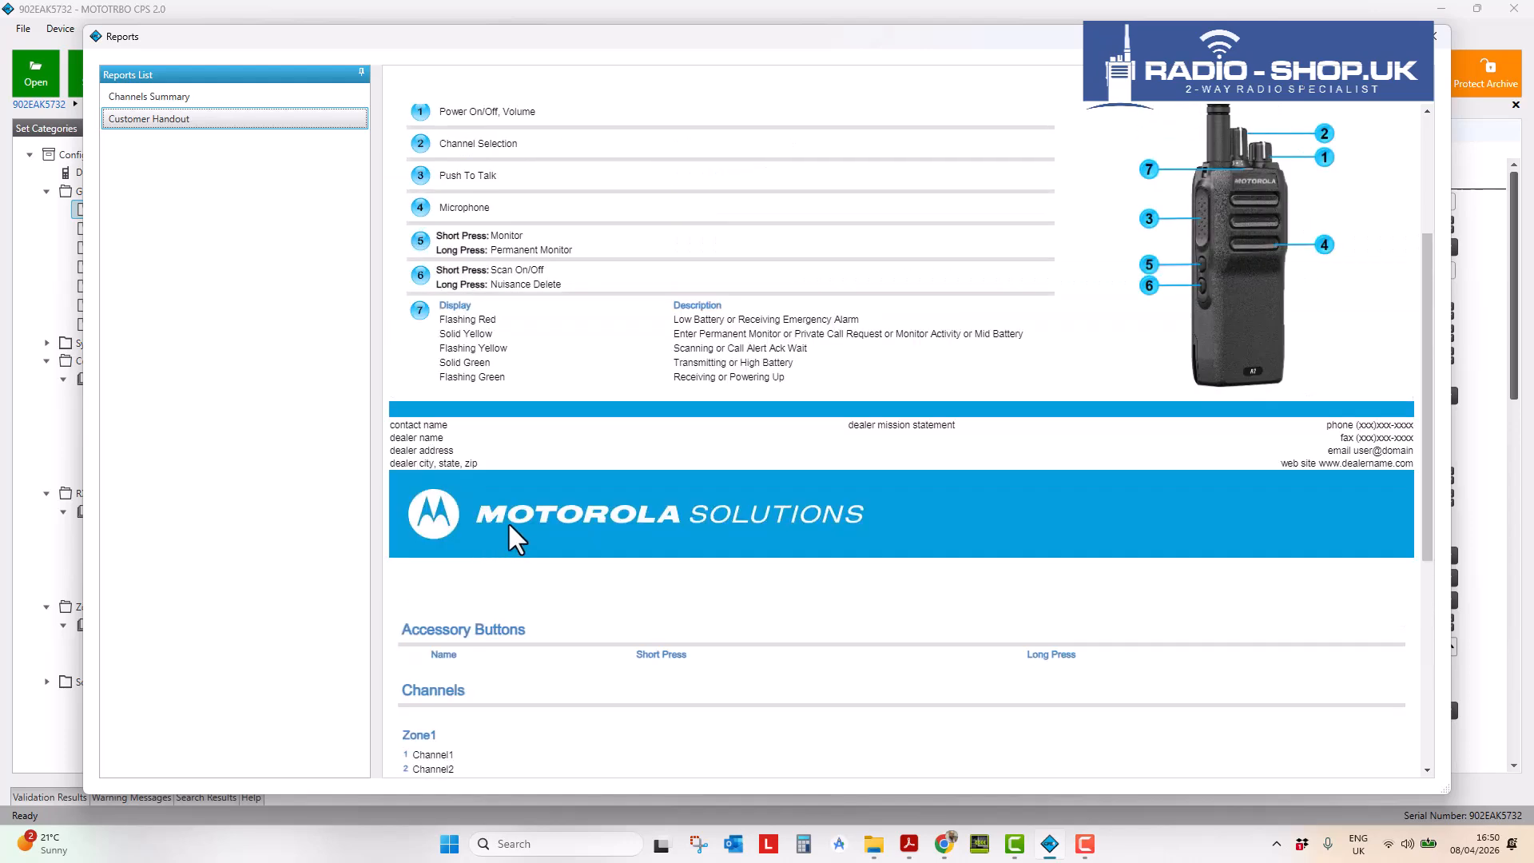
scroll(508, 525, up, 1)
scroll(509, 527, down, 2)
scroll(510, 519, up, 4)
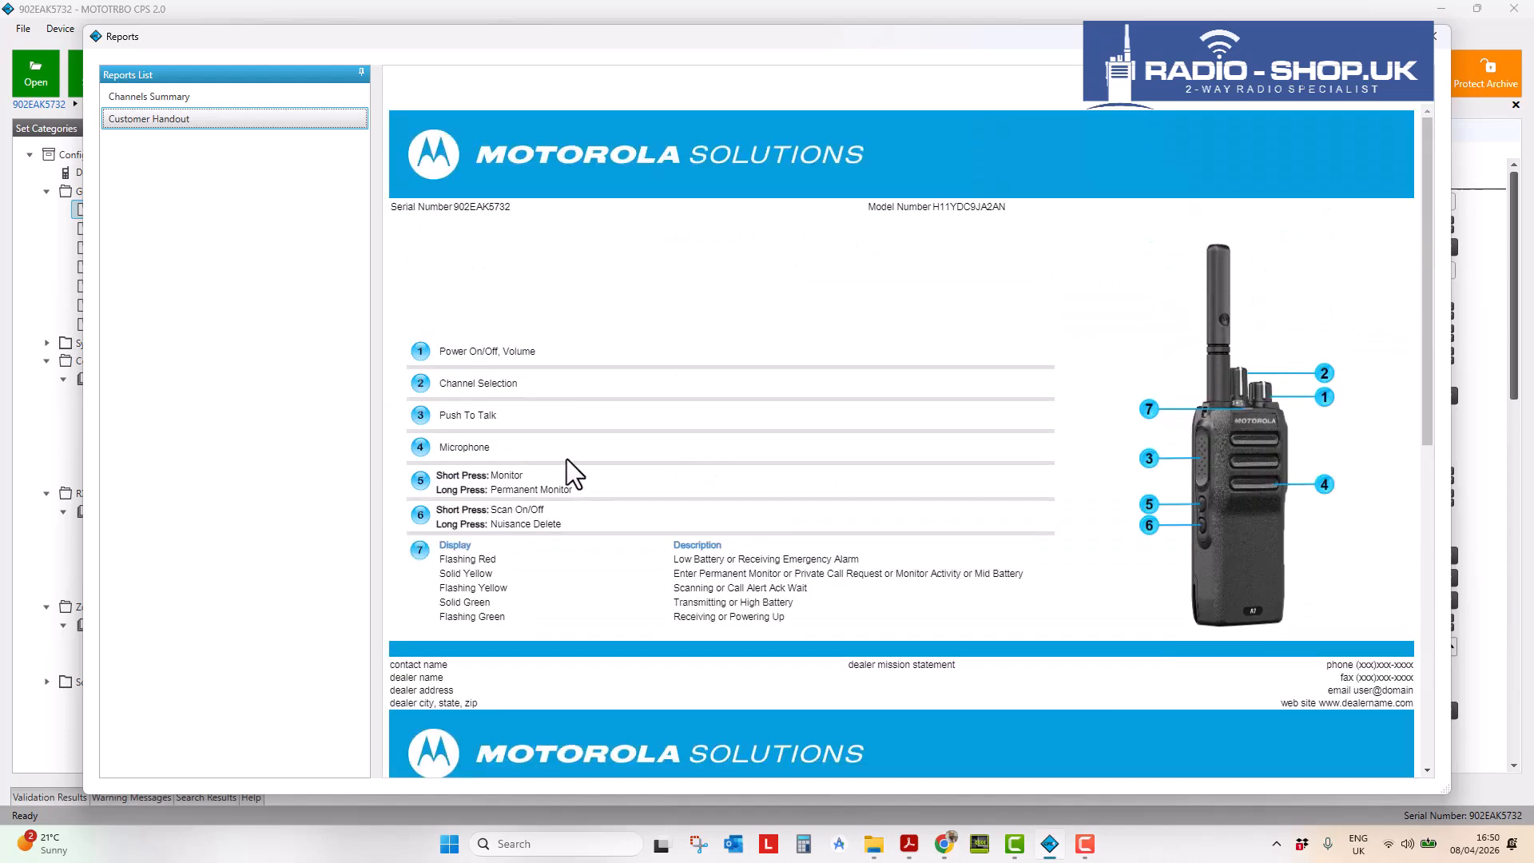